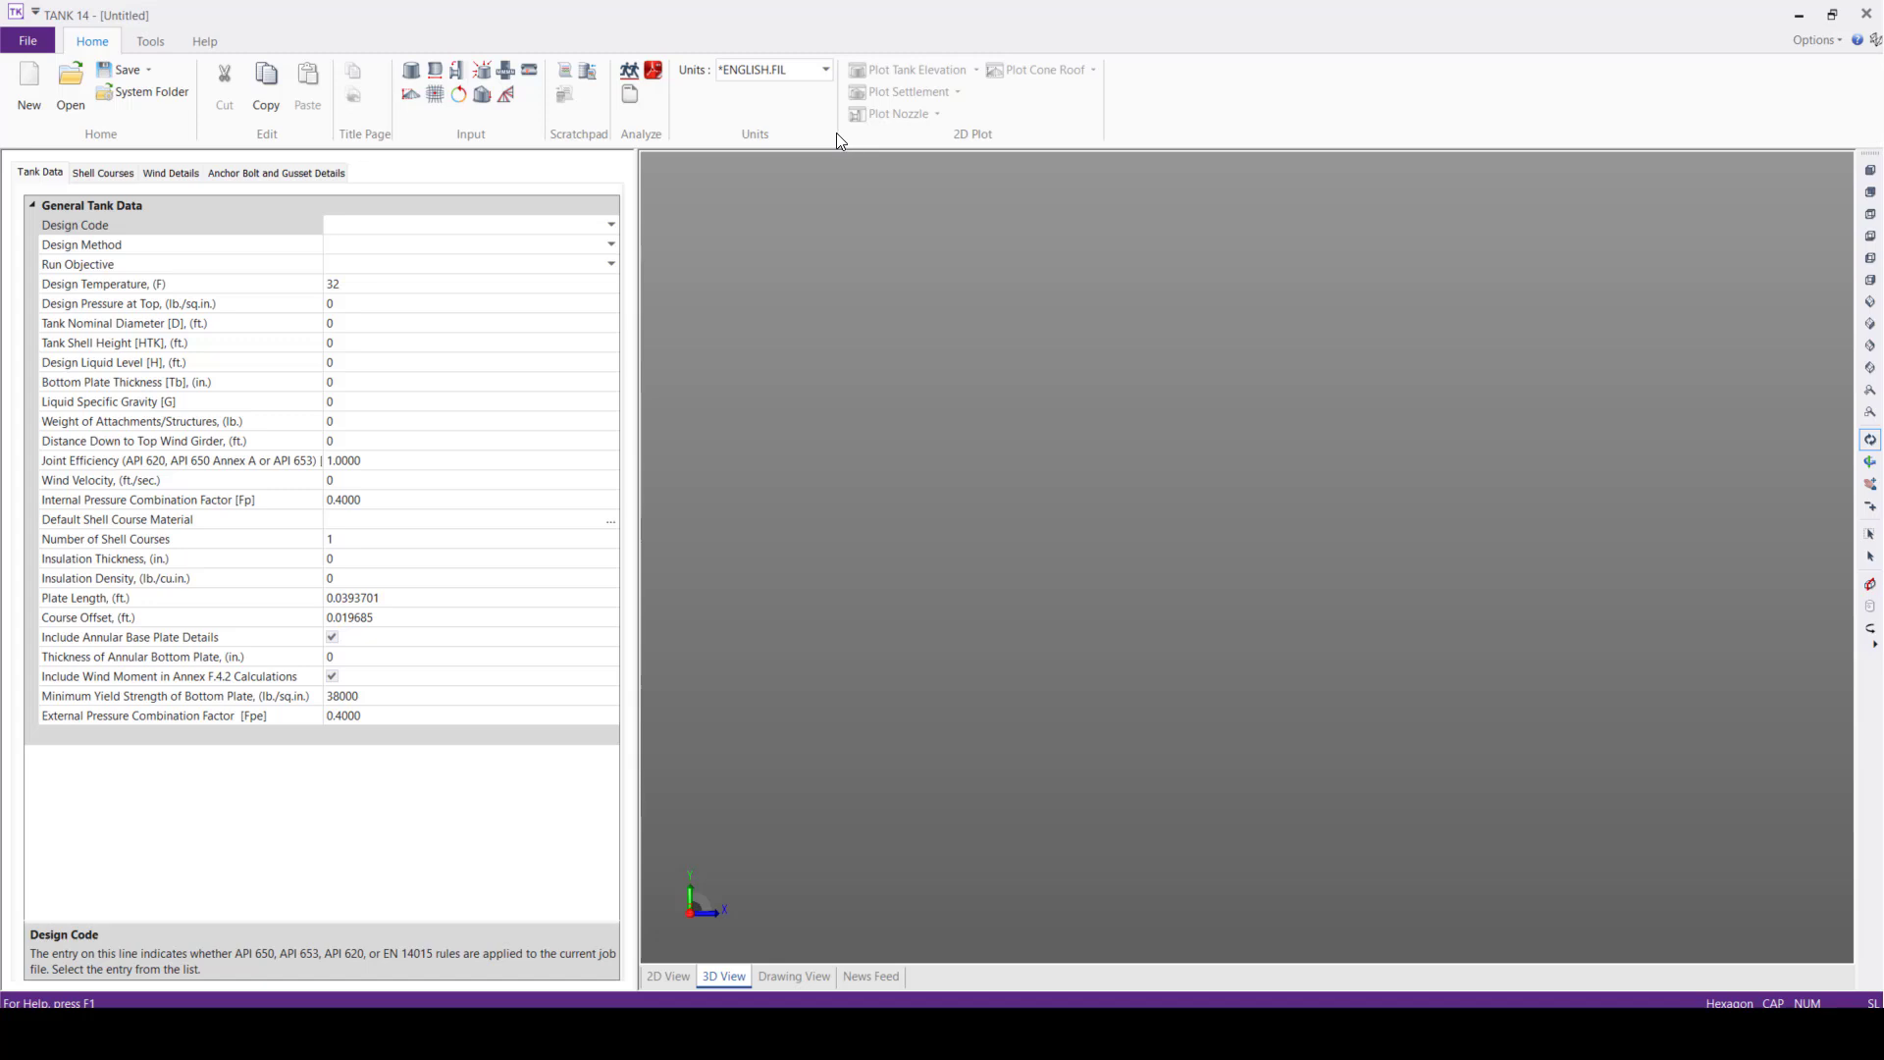
click(826, 74)
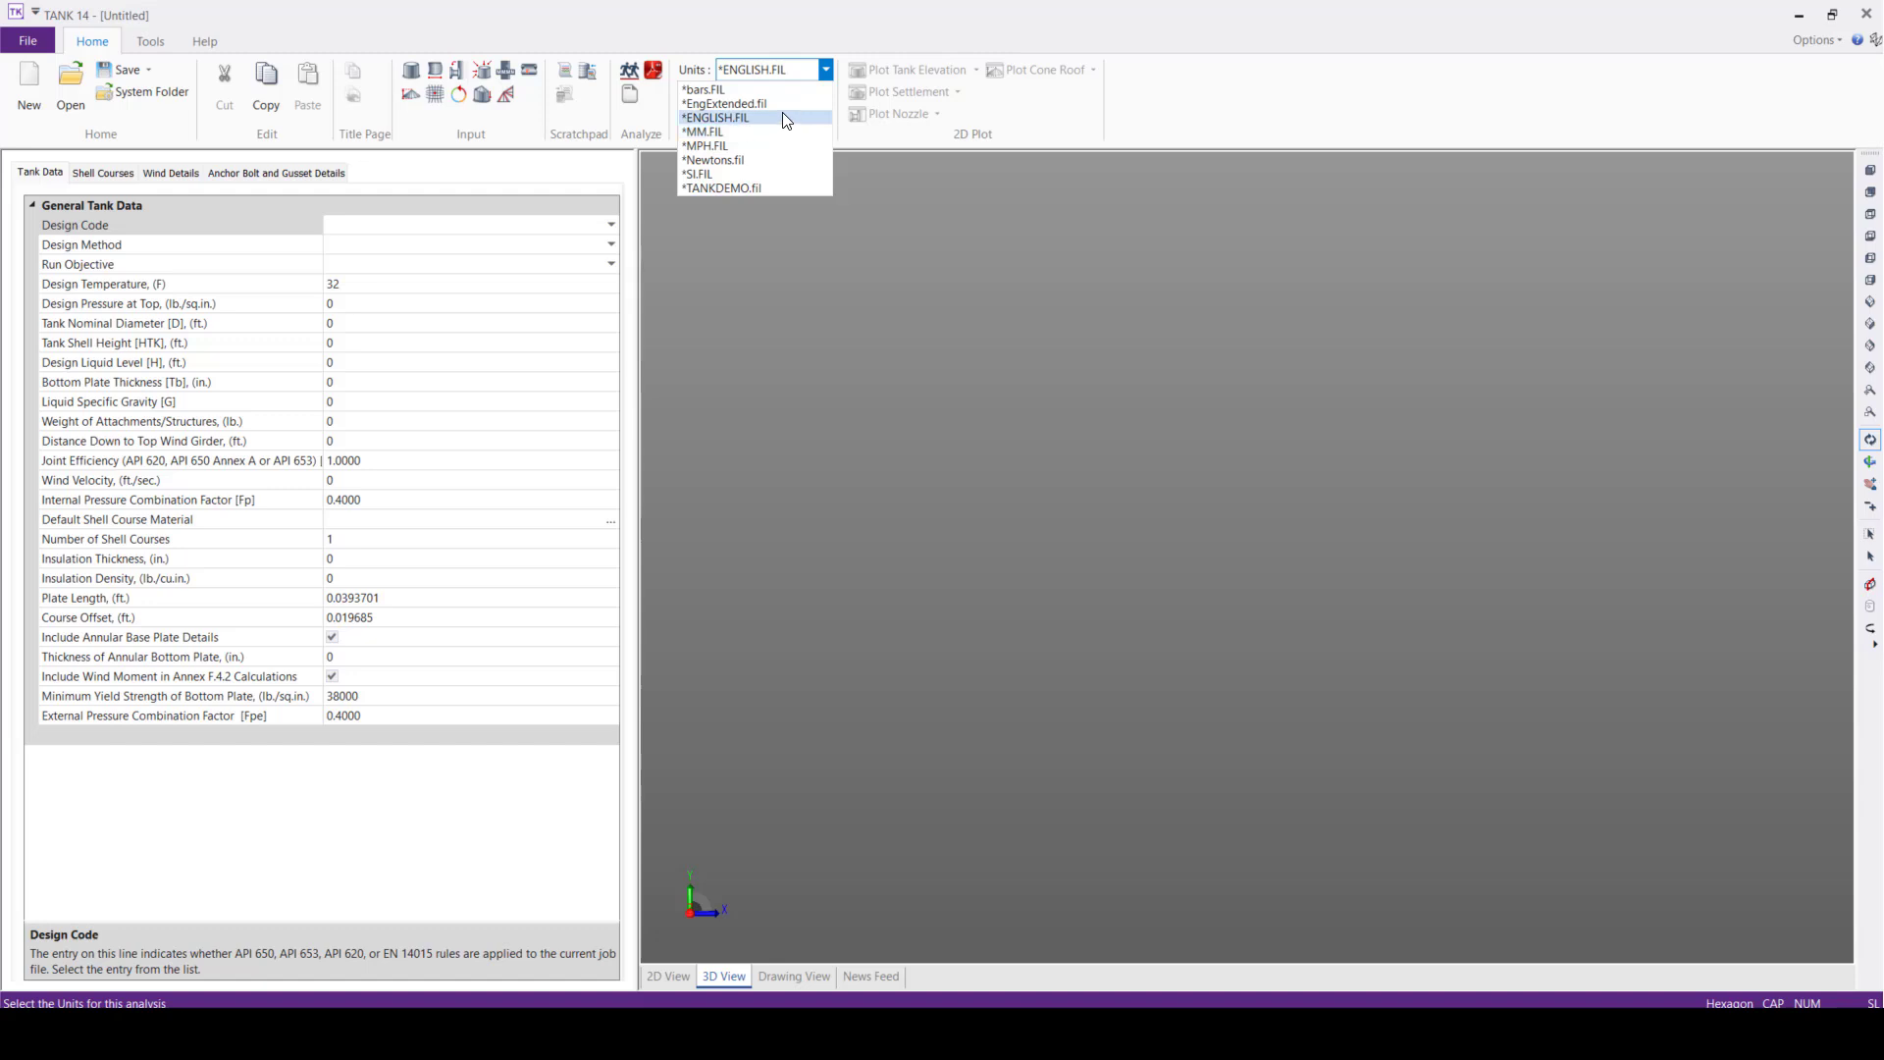
click(781, 114)
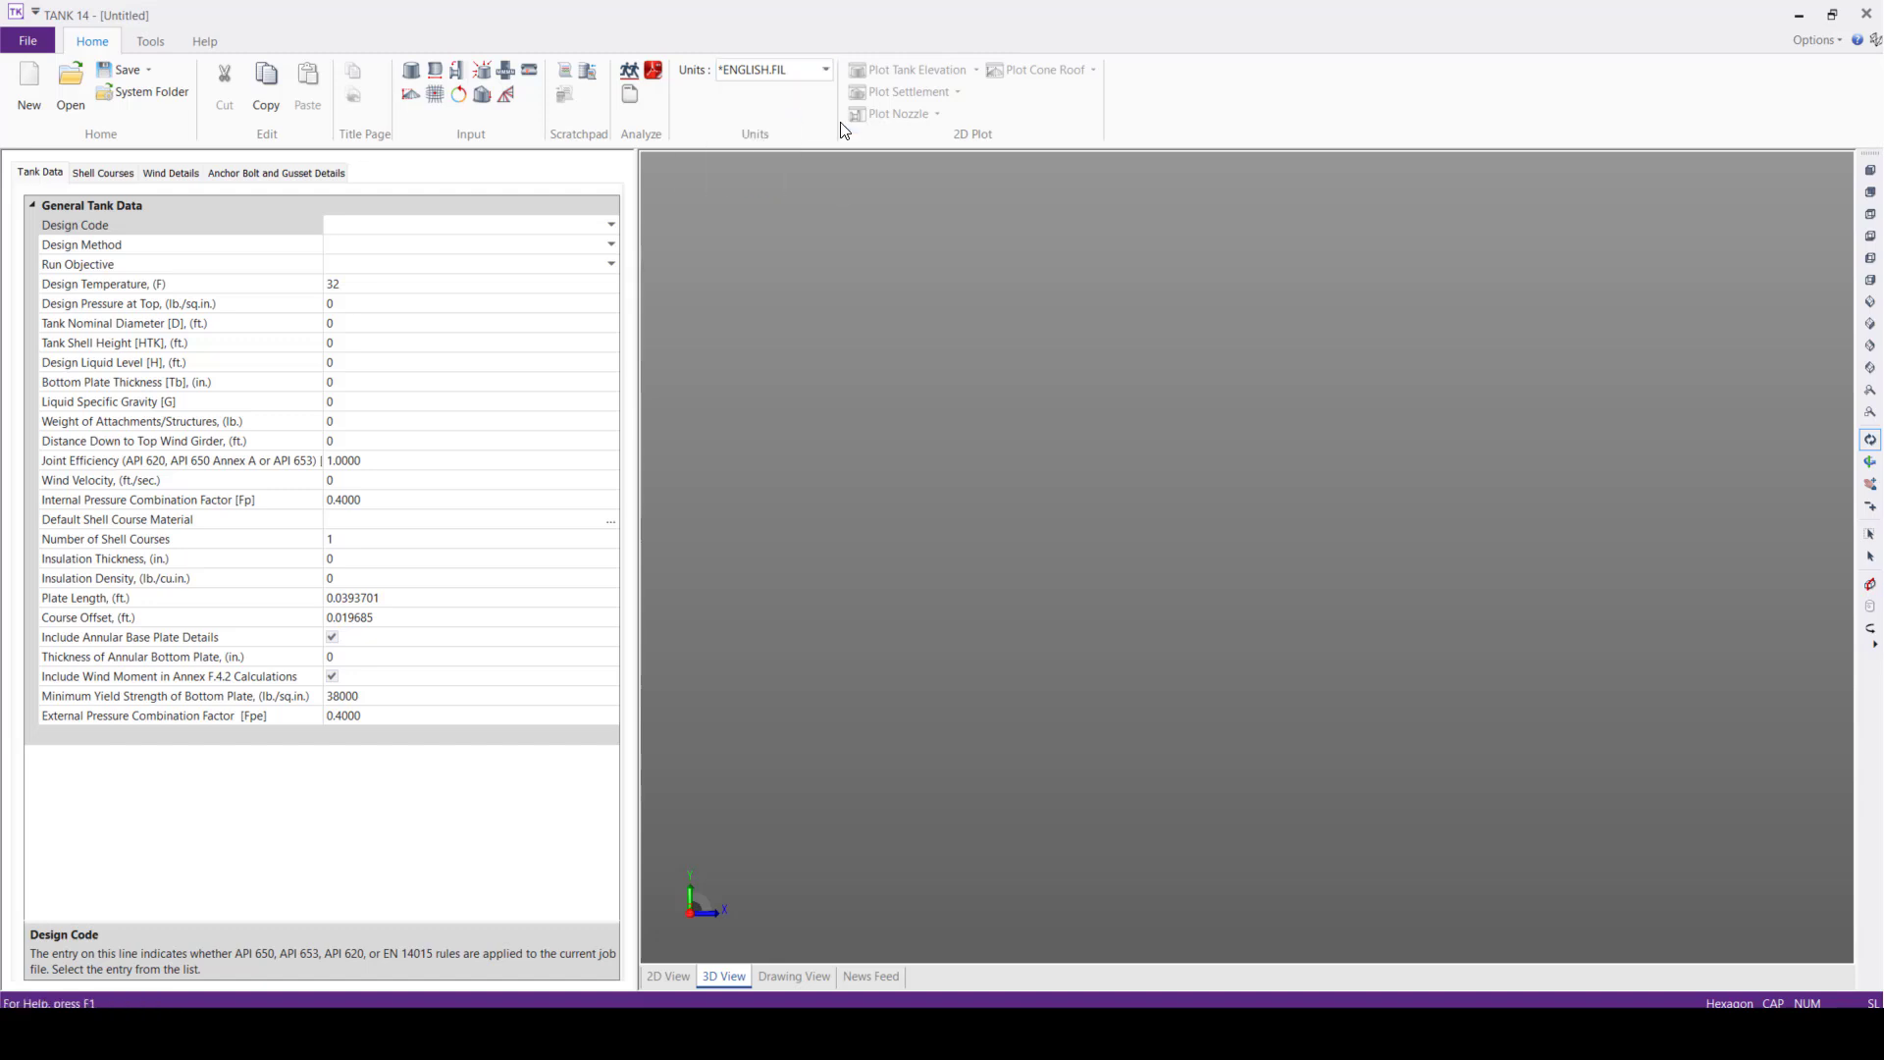
click(150, 41)
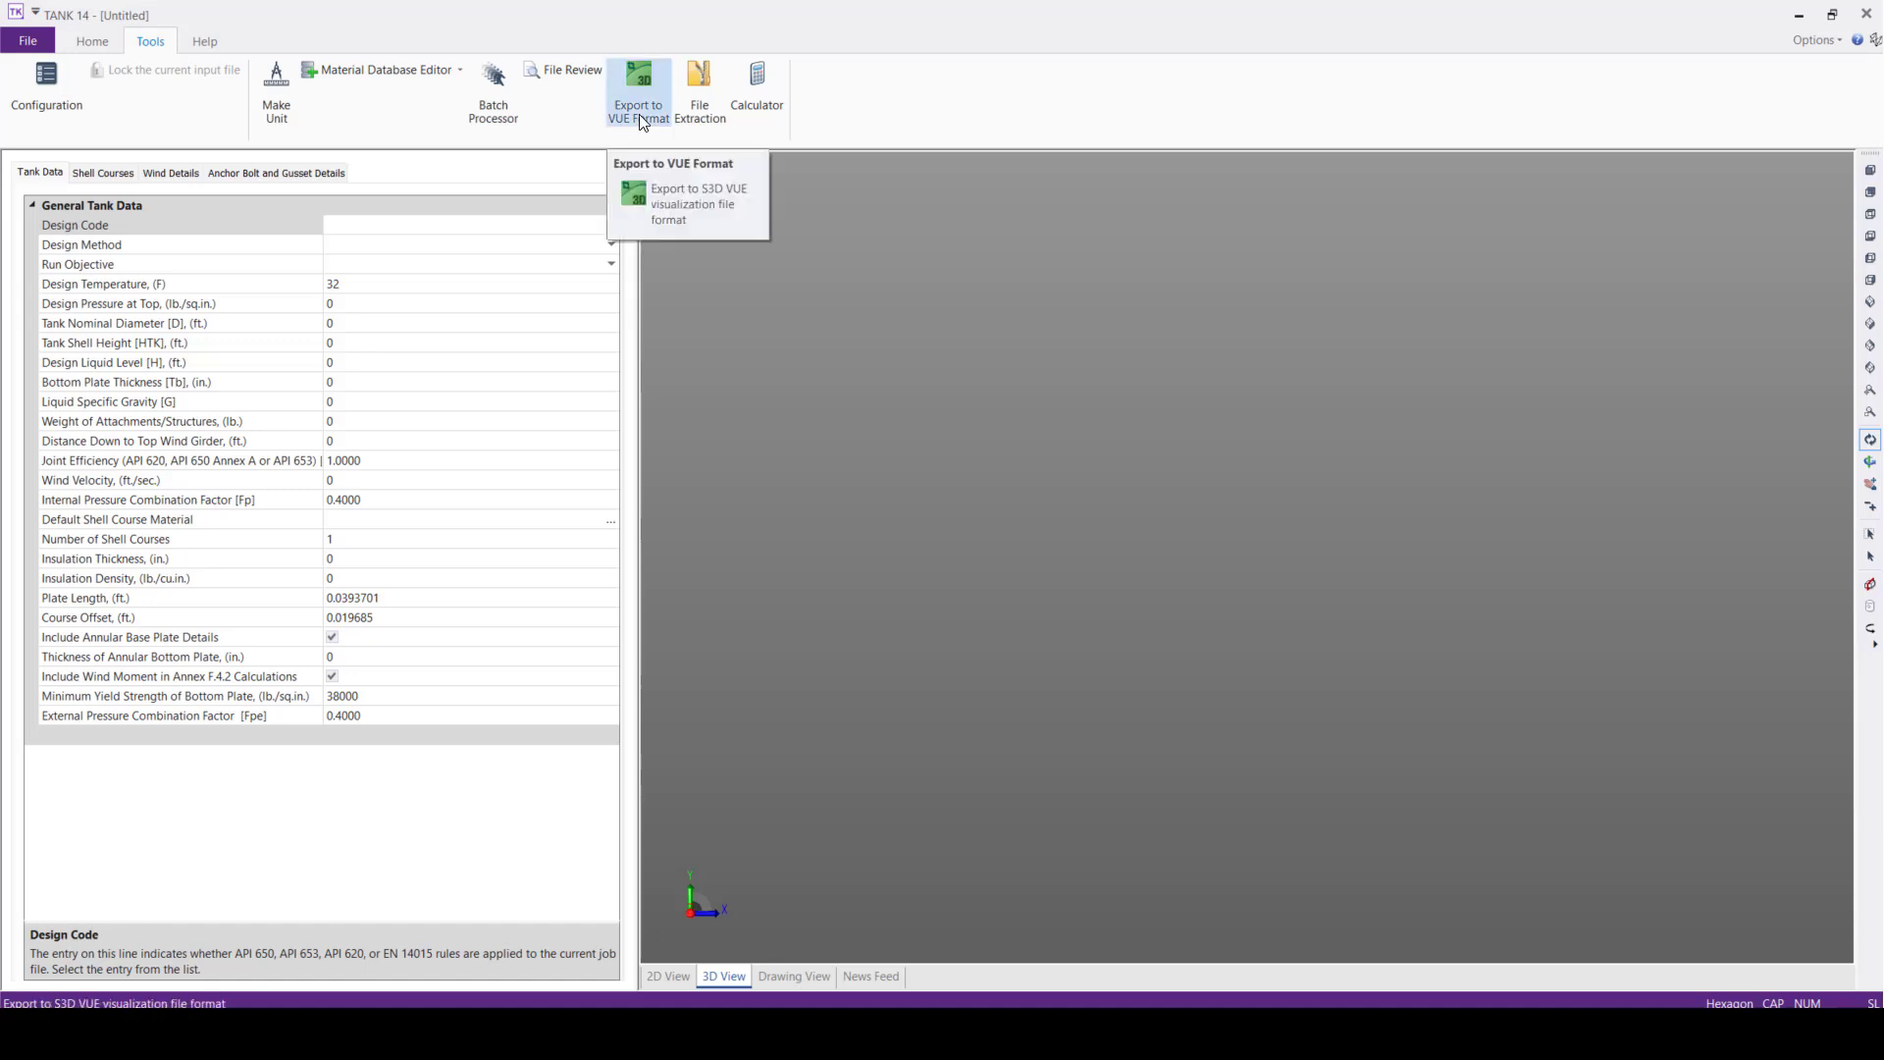
click(204, 44)
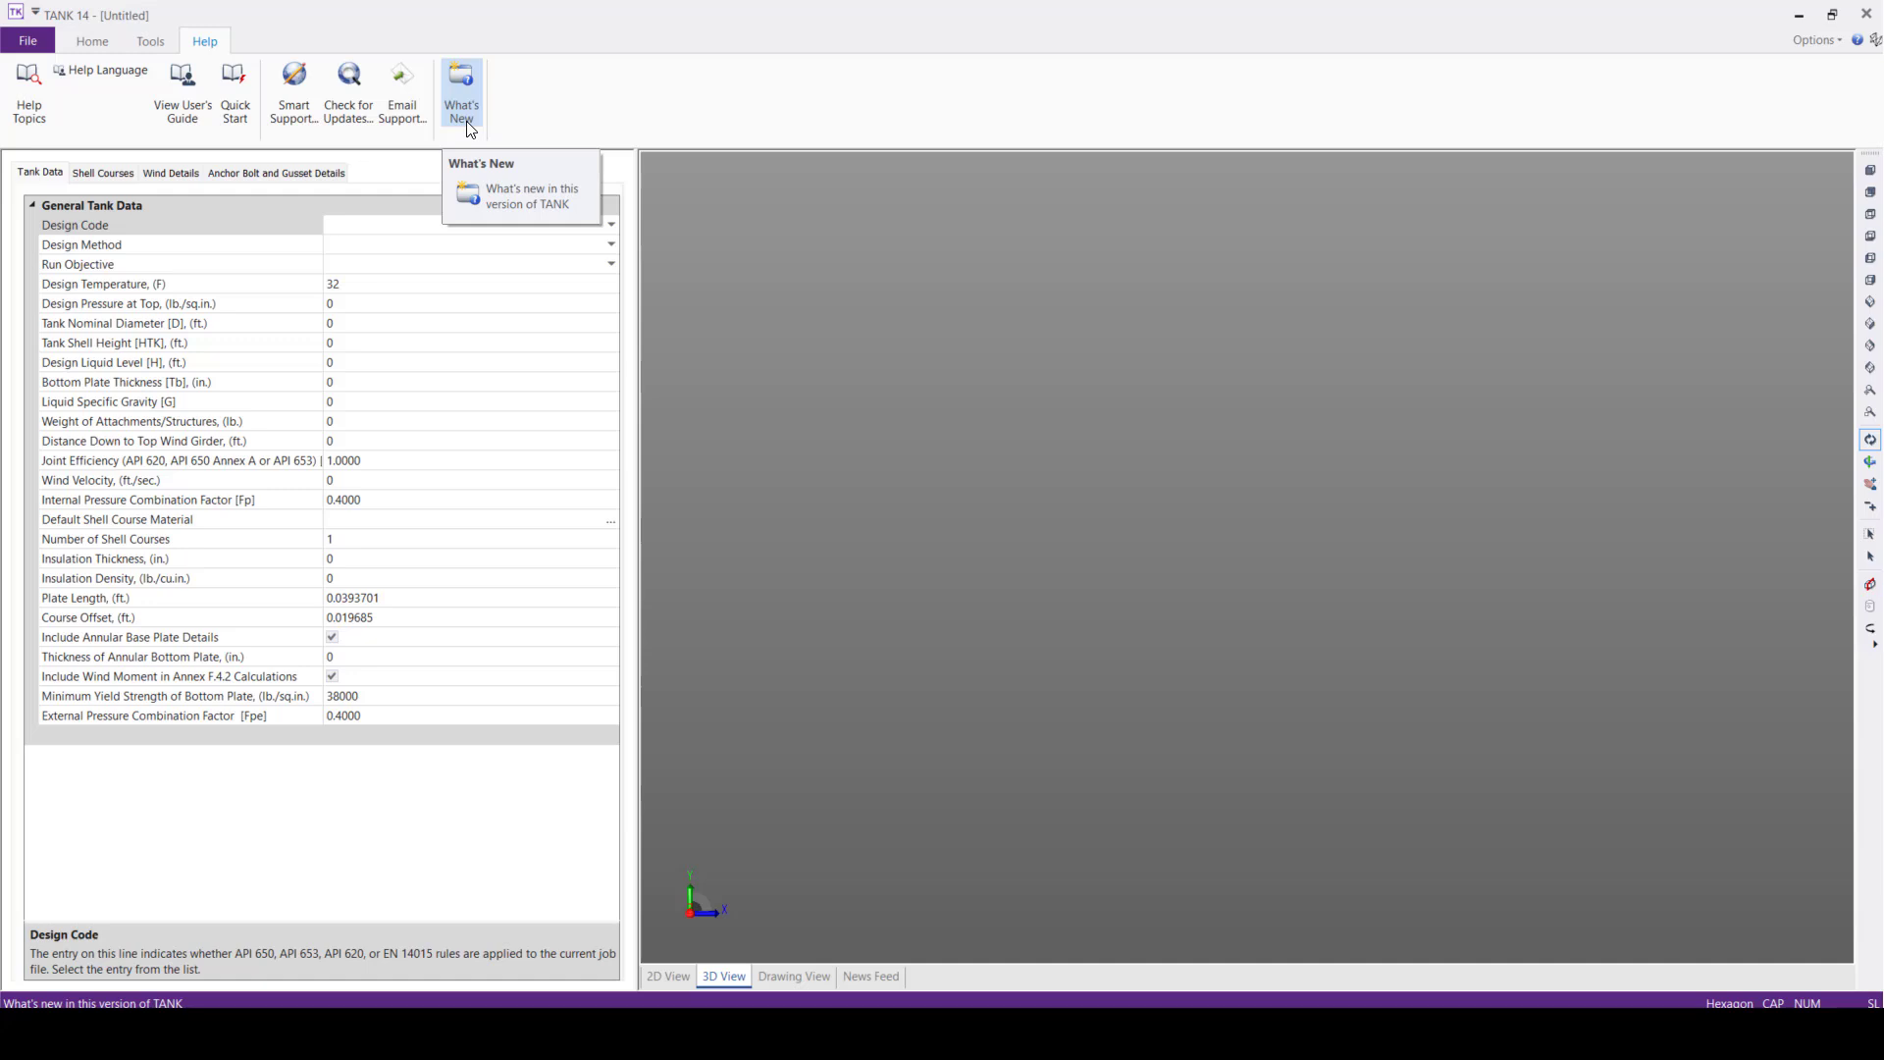
click(157, 43)
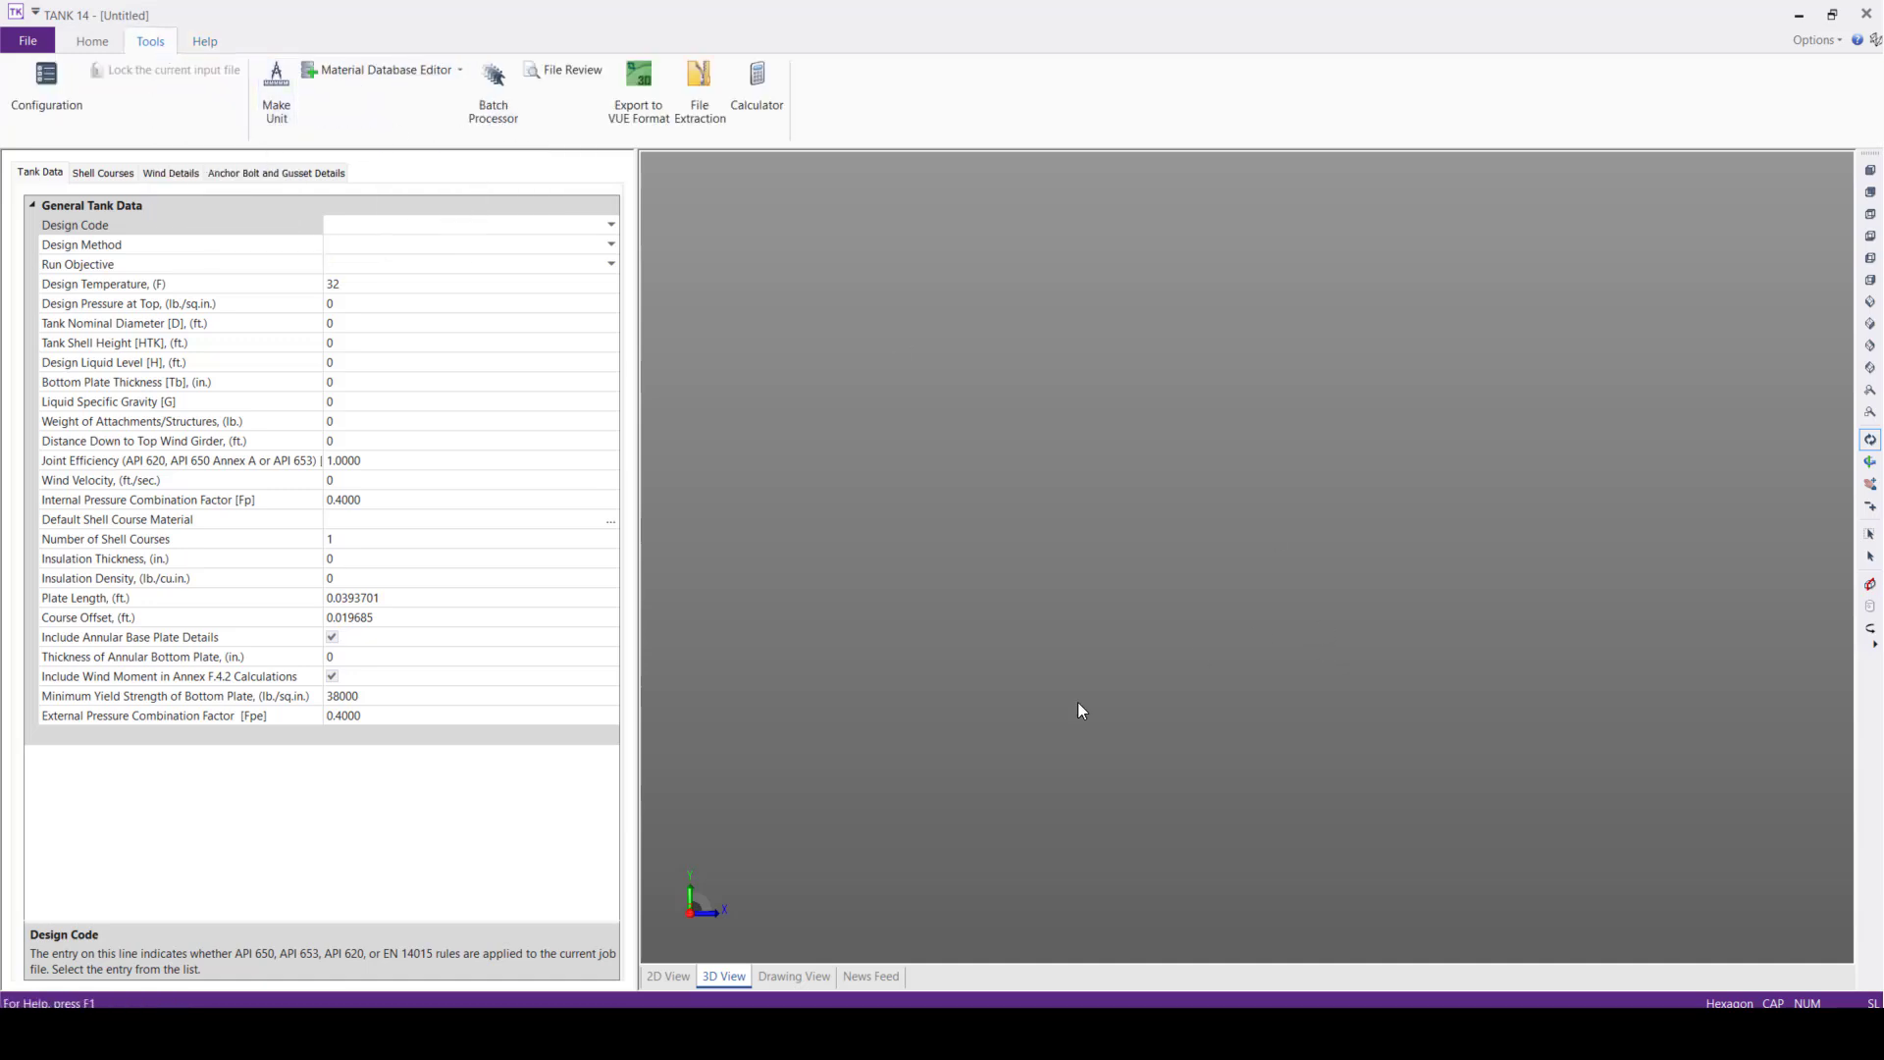
Read through the news feed, covering the important notes, version information, webinars, training and helpful links
click(876, 976)
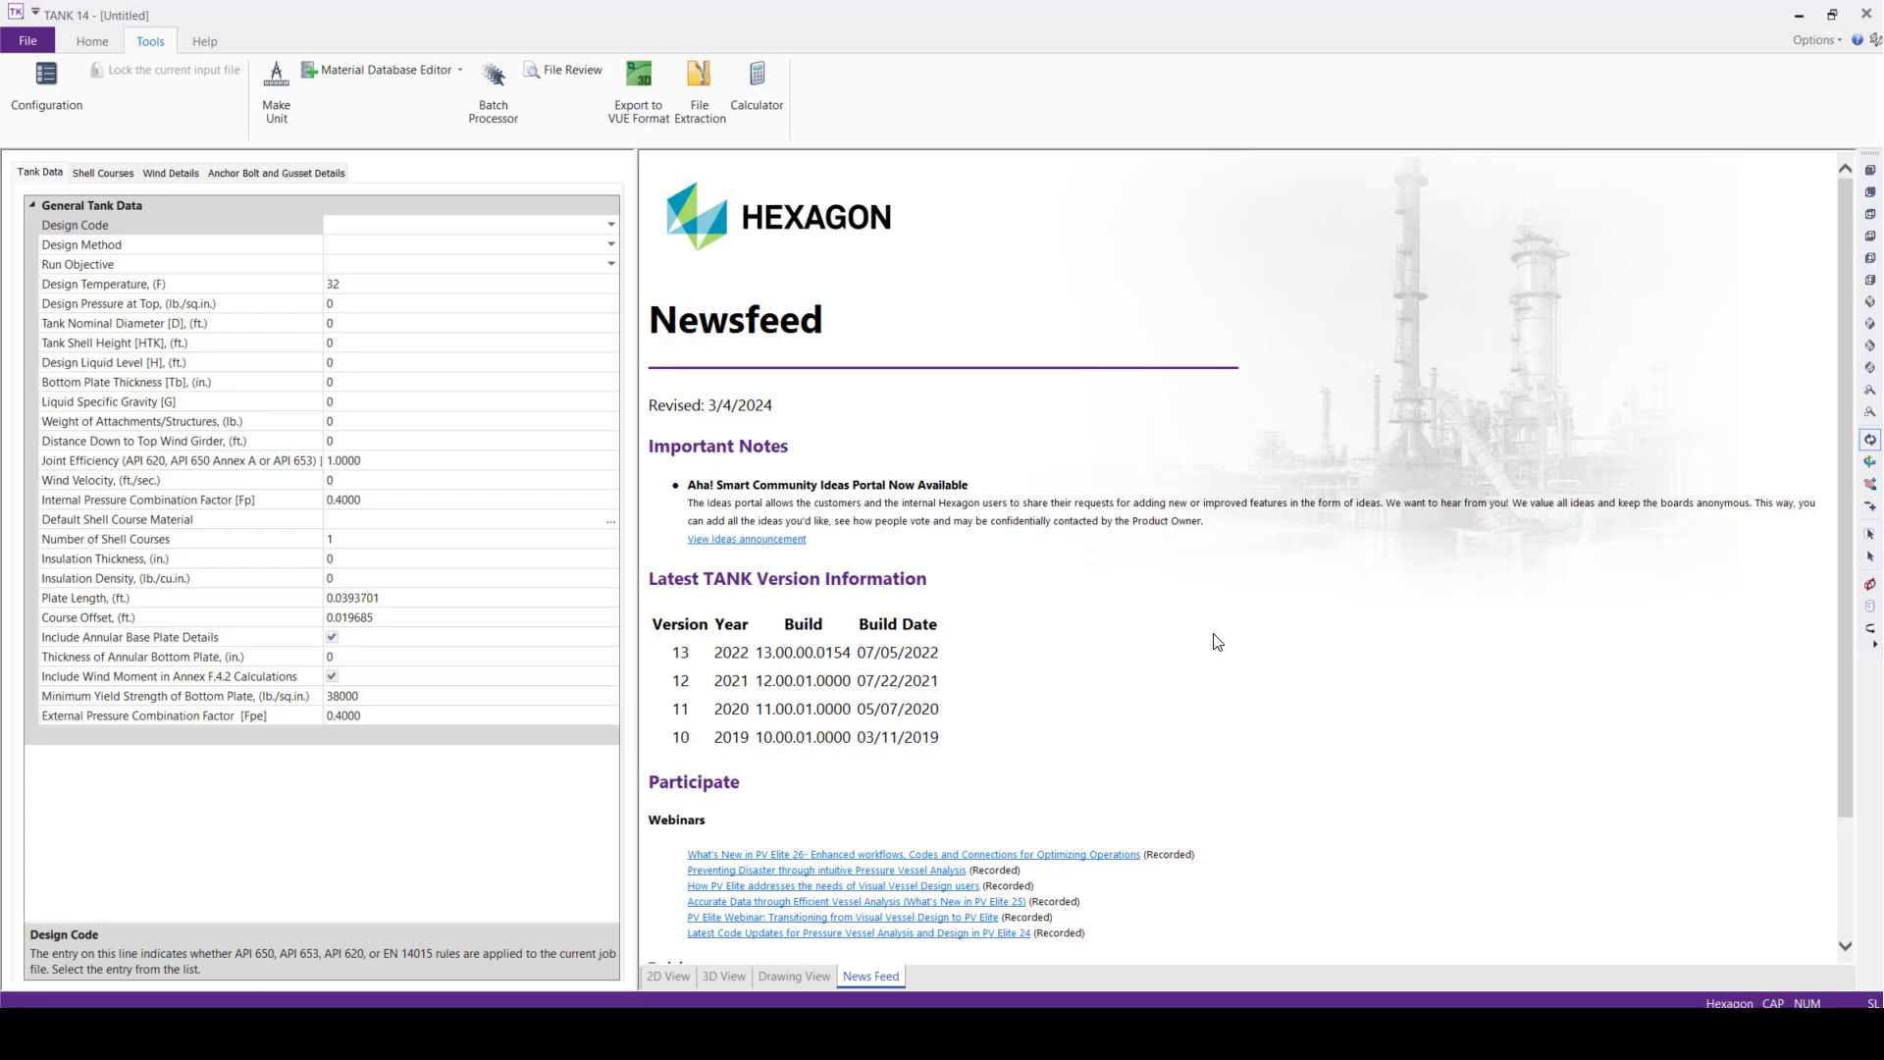
scroll(1217, 640, down, 1)
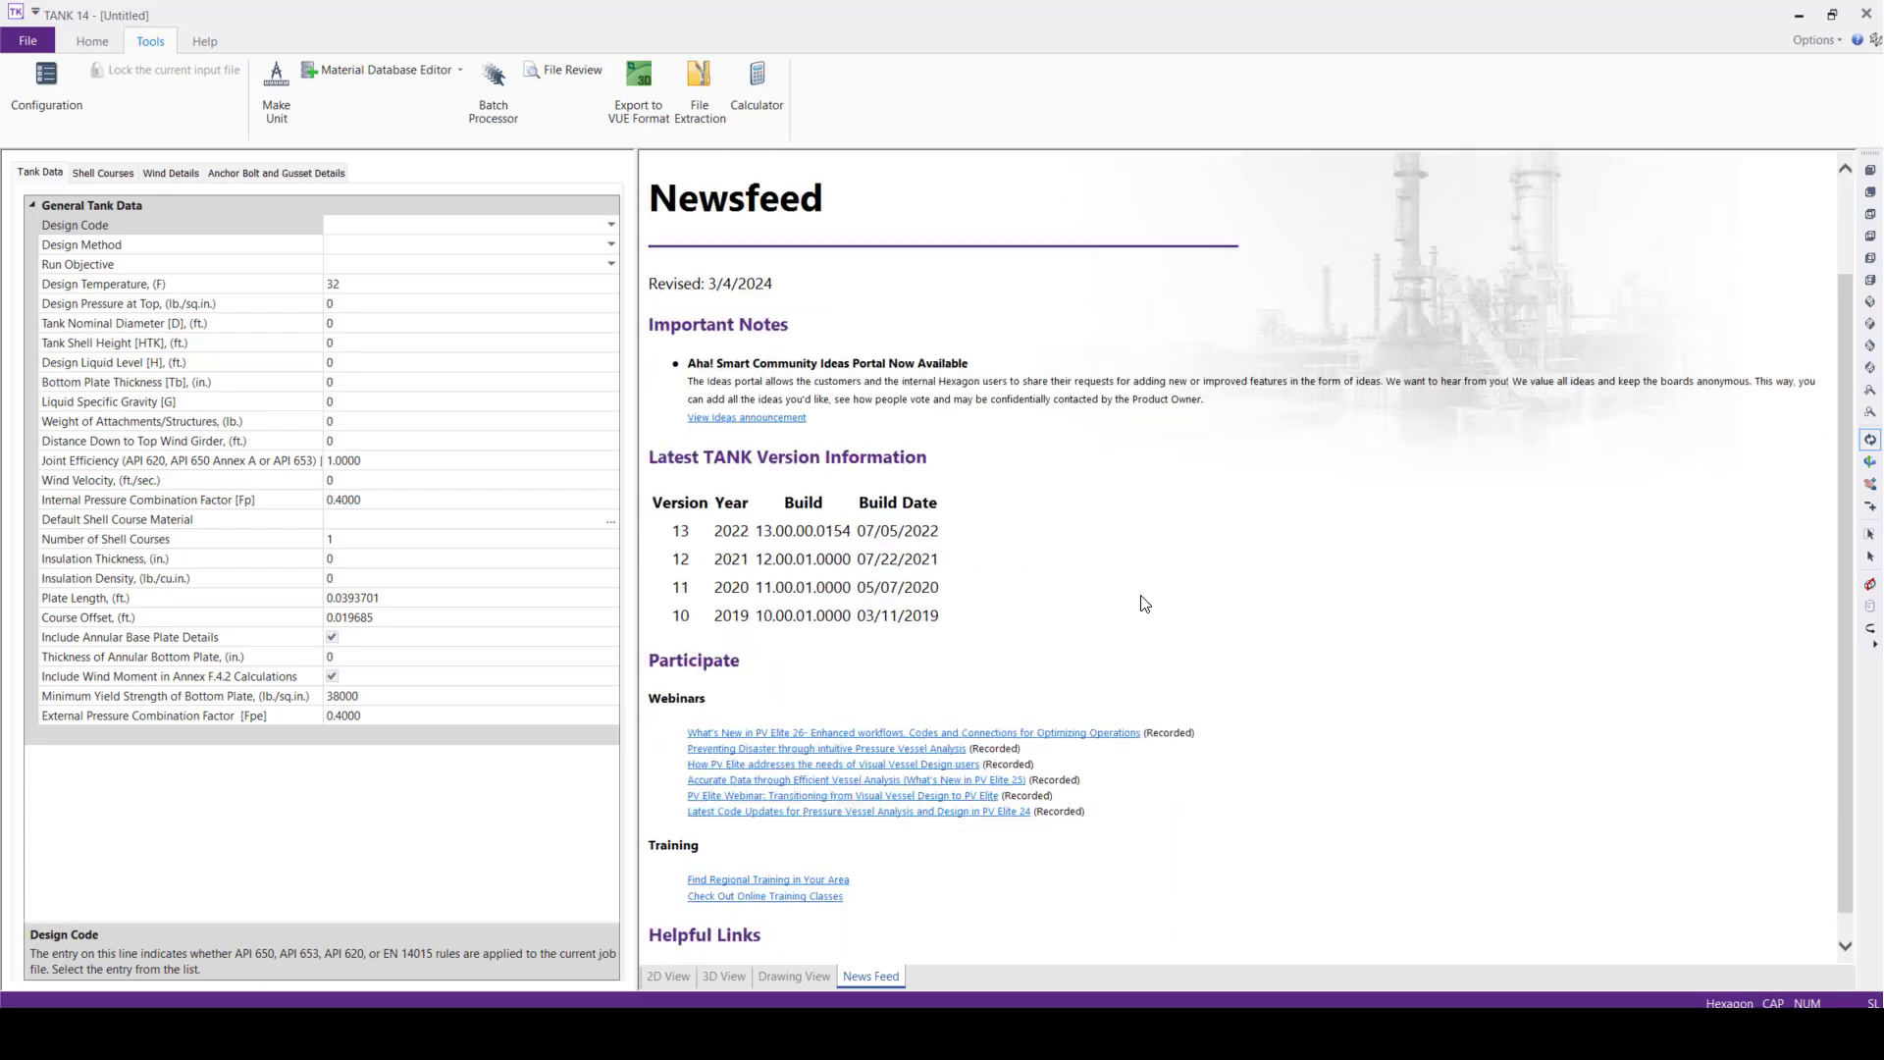
scroll(1146, 602, down, 1)
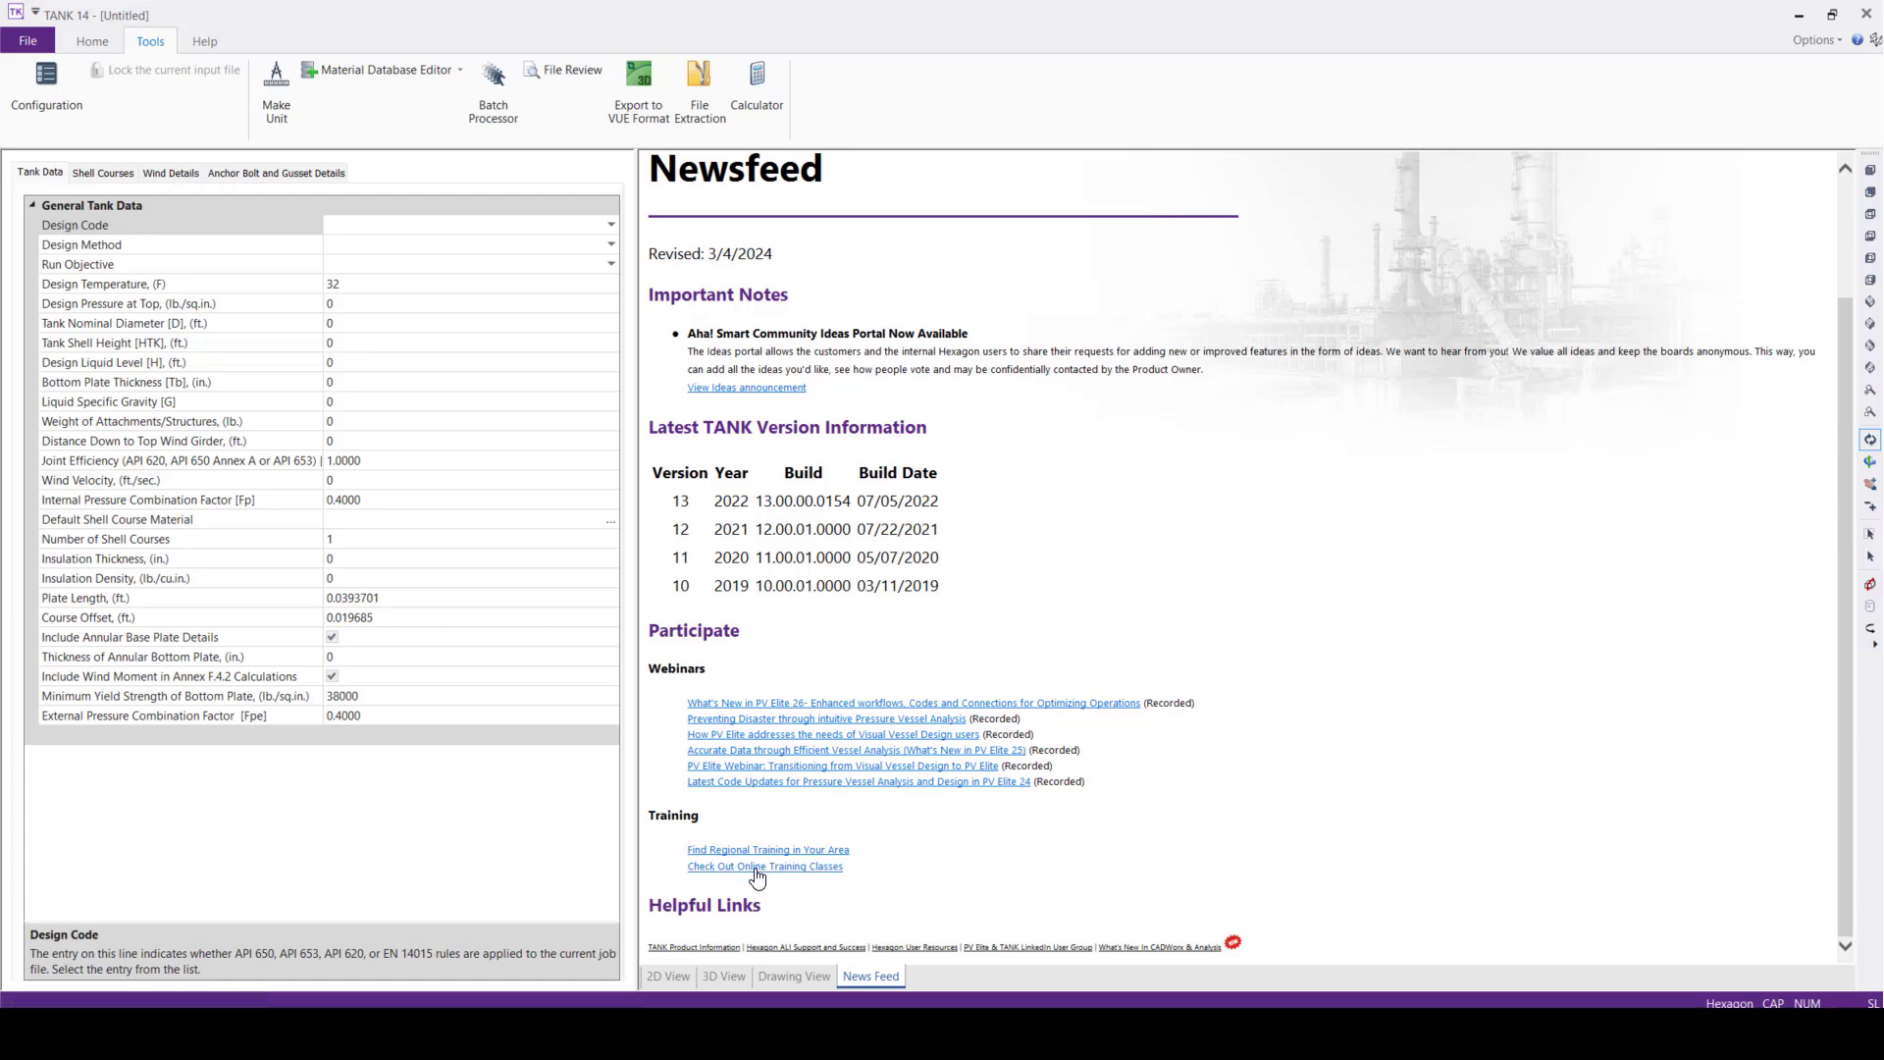
scroll(1017, 530, up, 3)
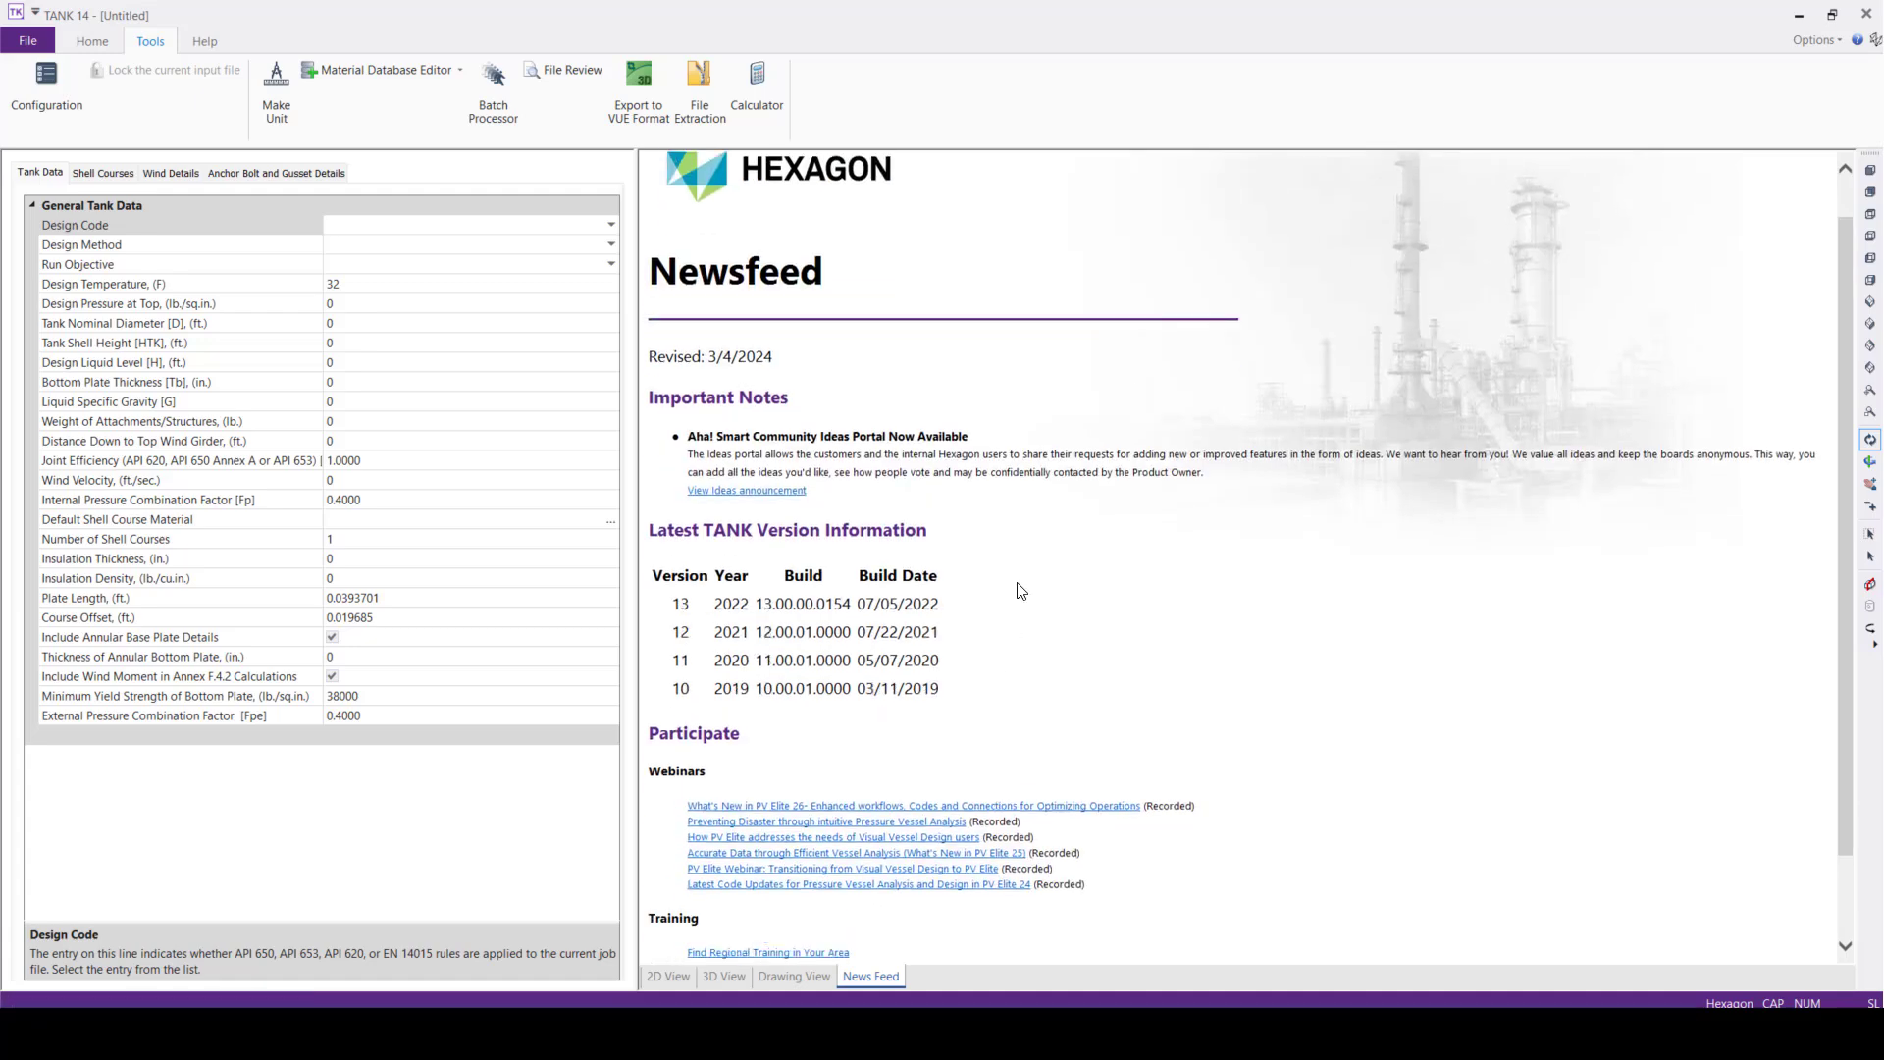
scroll(1018, 604, down, 3)
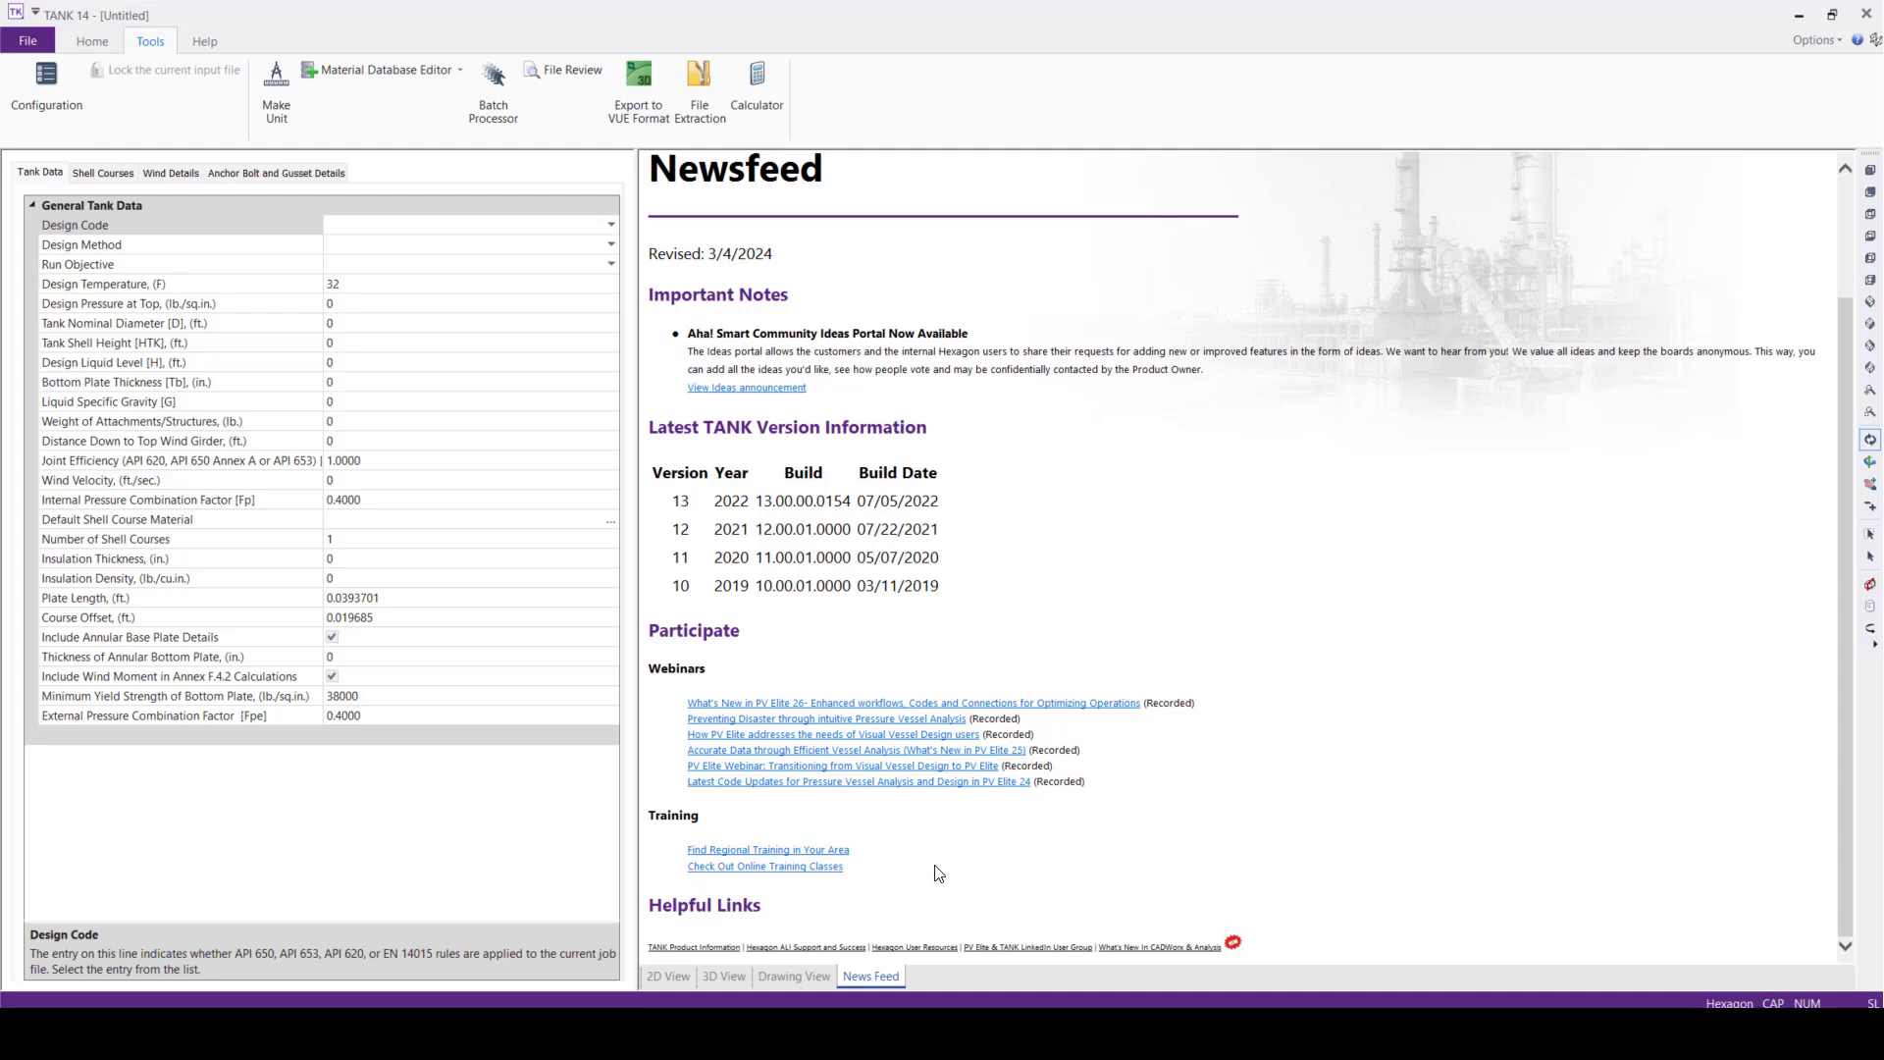
scroll(934, 869, up, 2)
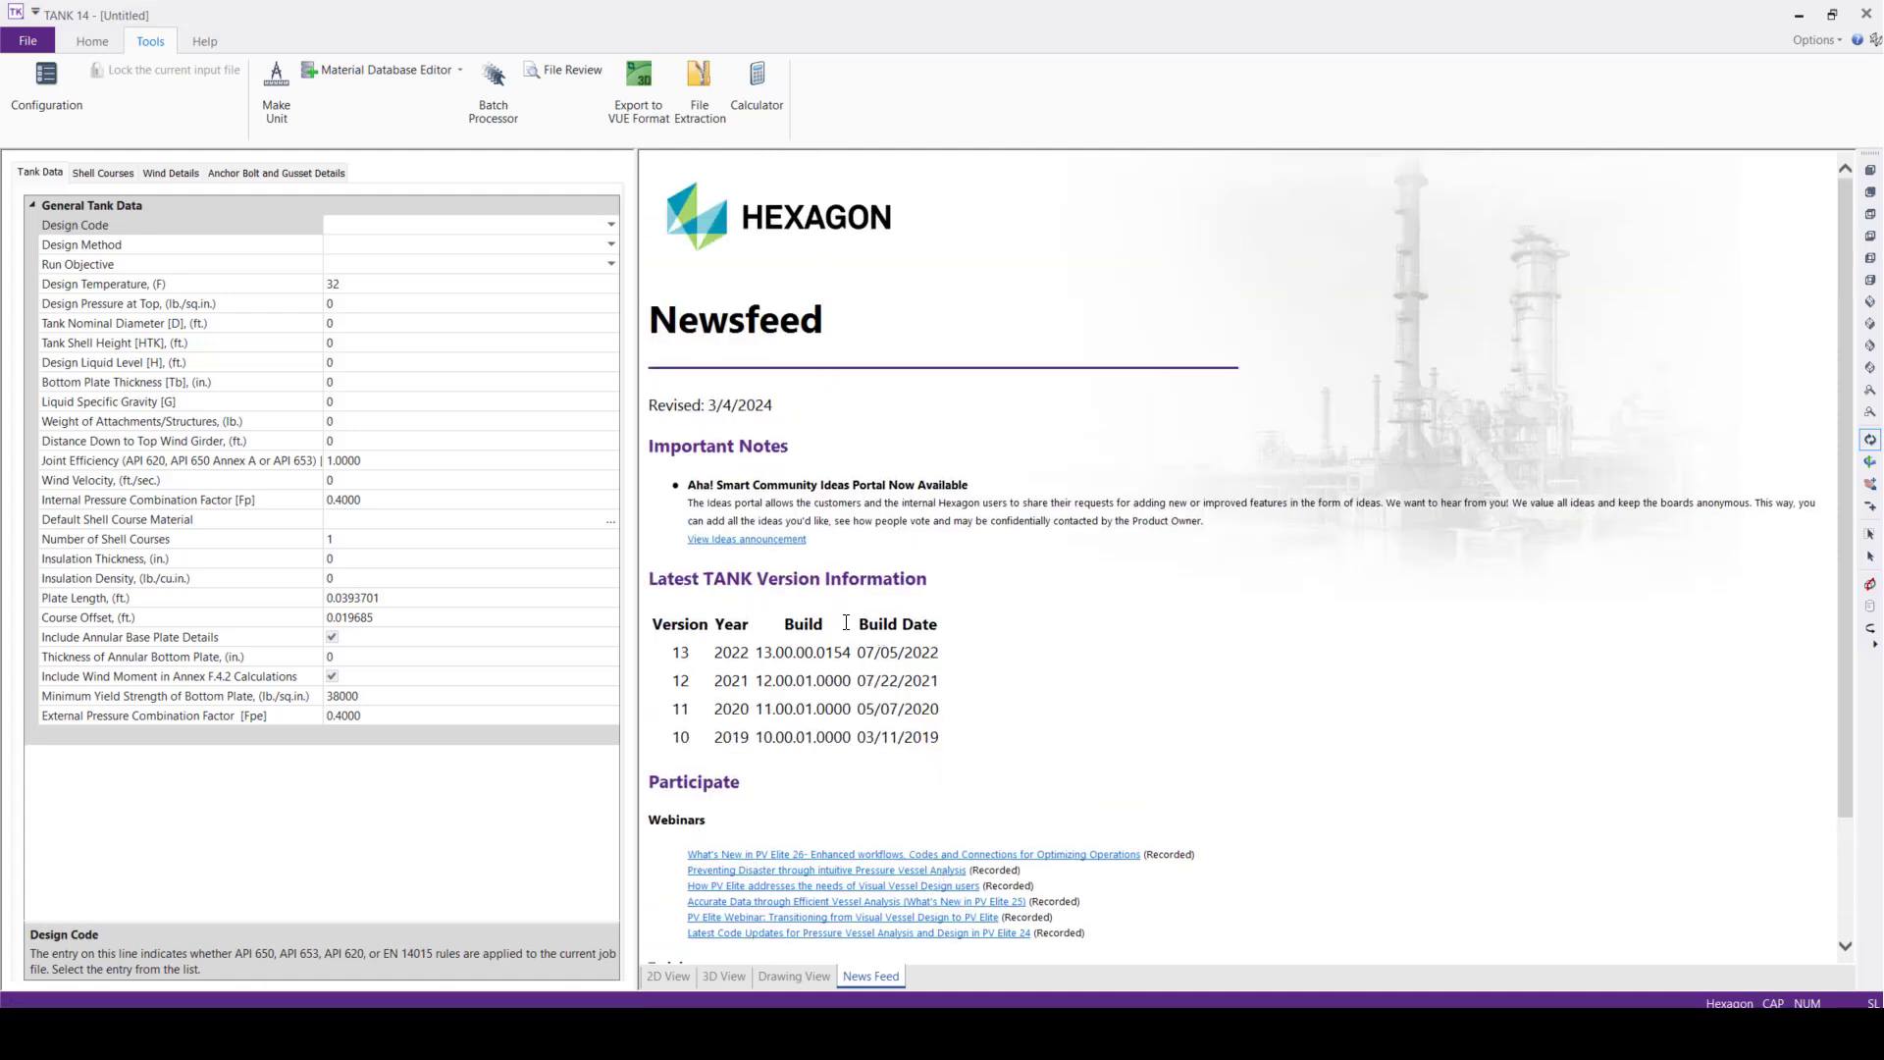
Review the configuration settings and set the units file under Database Definitions to *TANKDEMO.fil
click(92, 41)
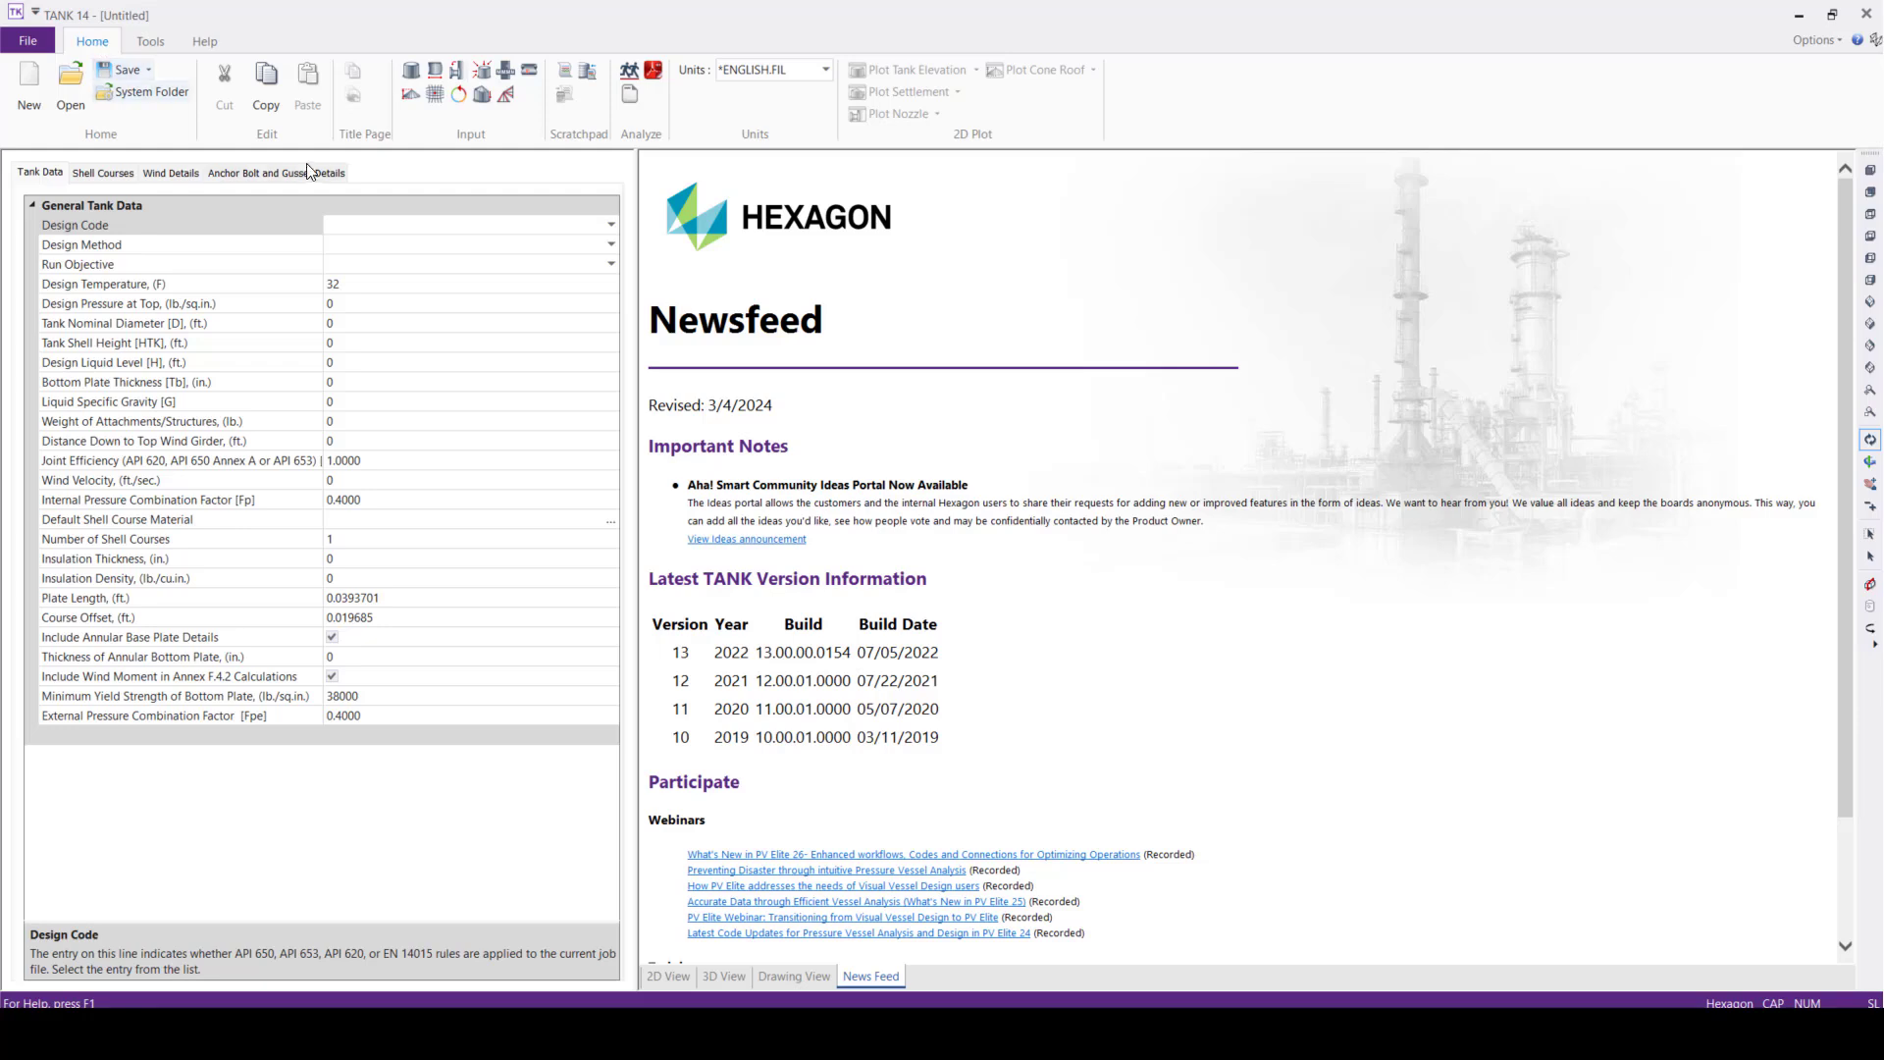
click(150, 42)
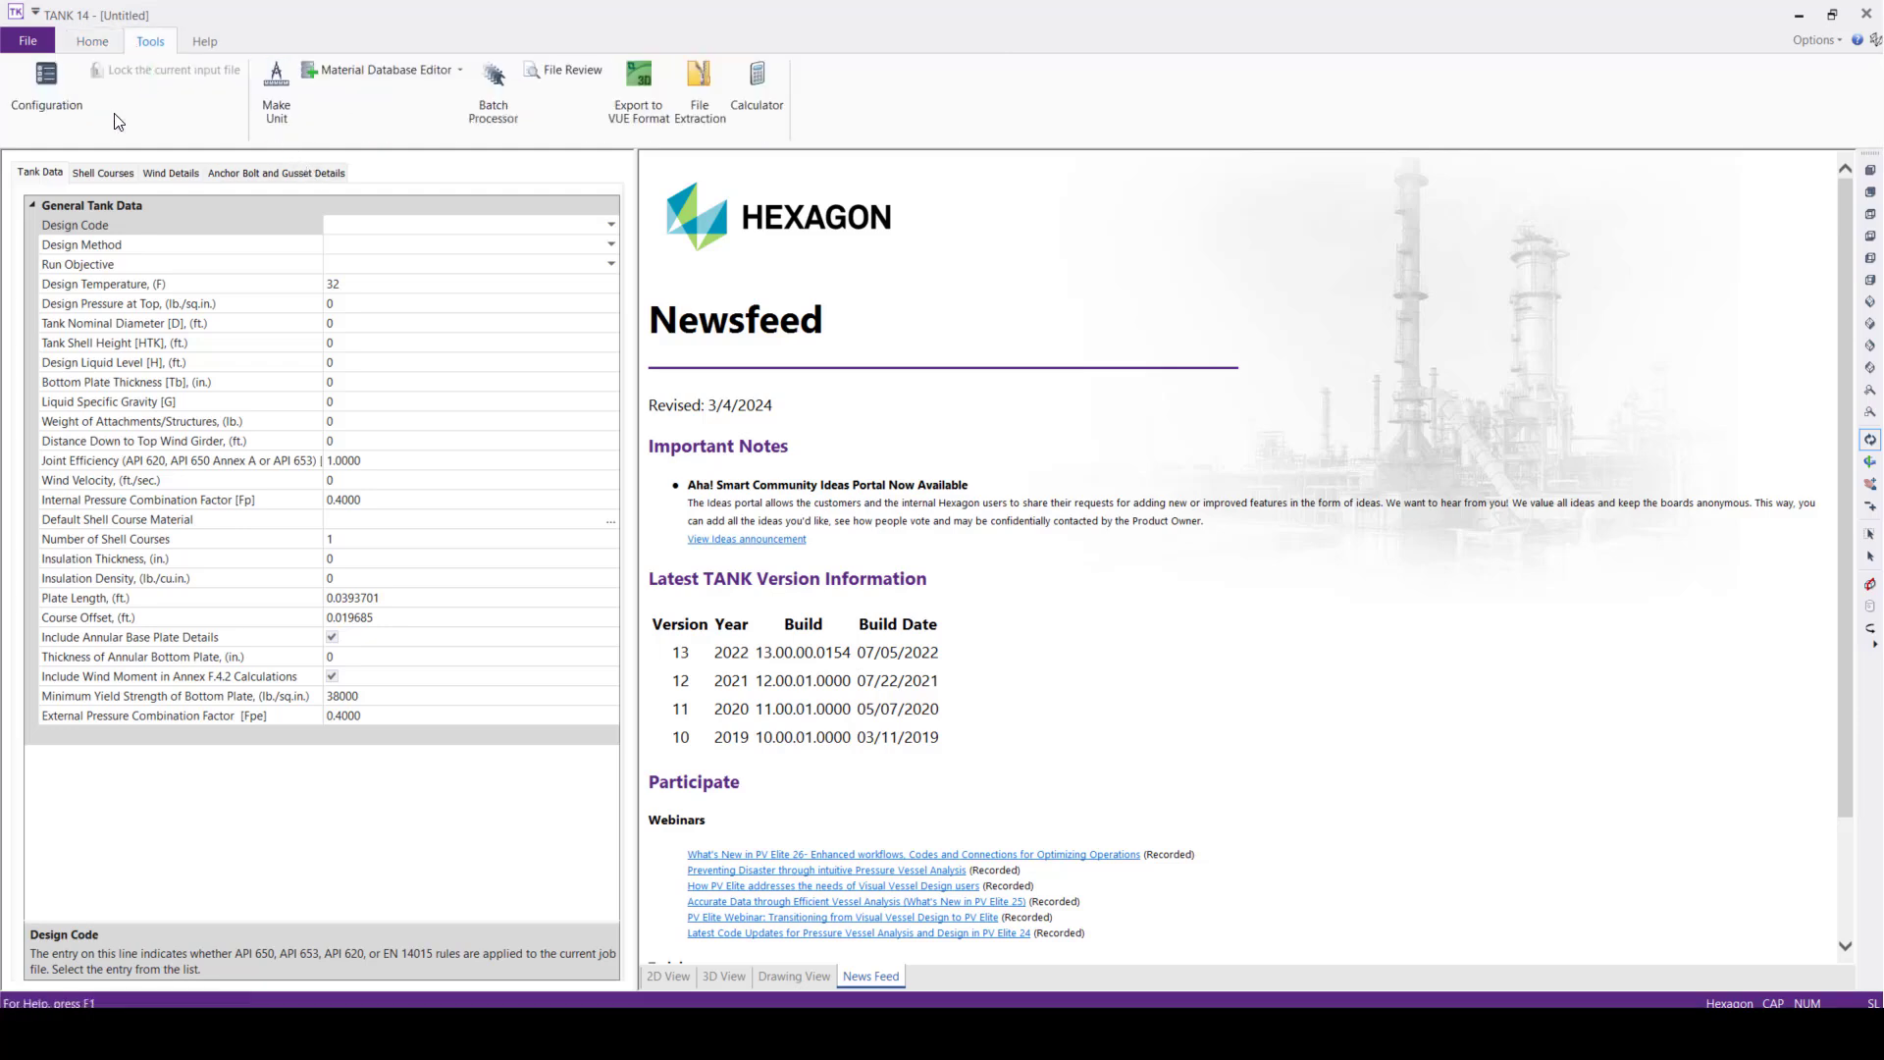
click(30, 108)
scroll(1318, 499, down, 5)
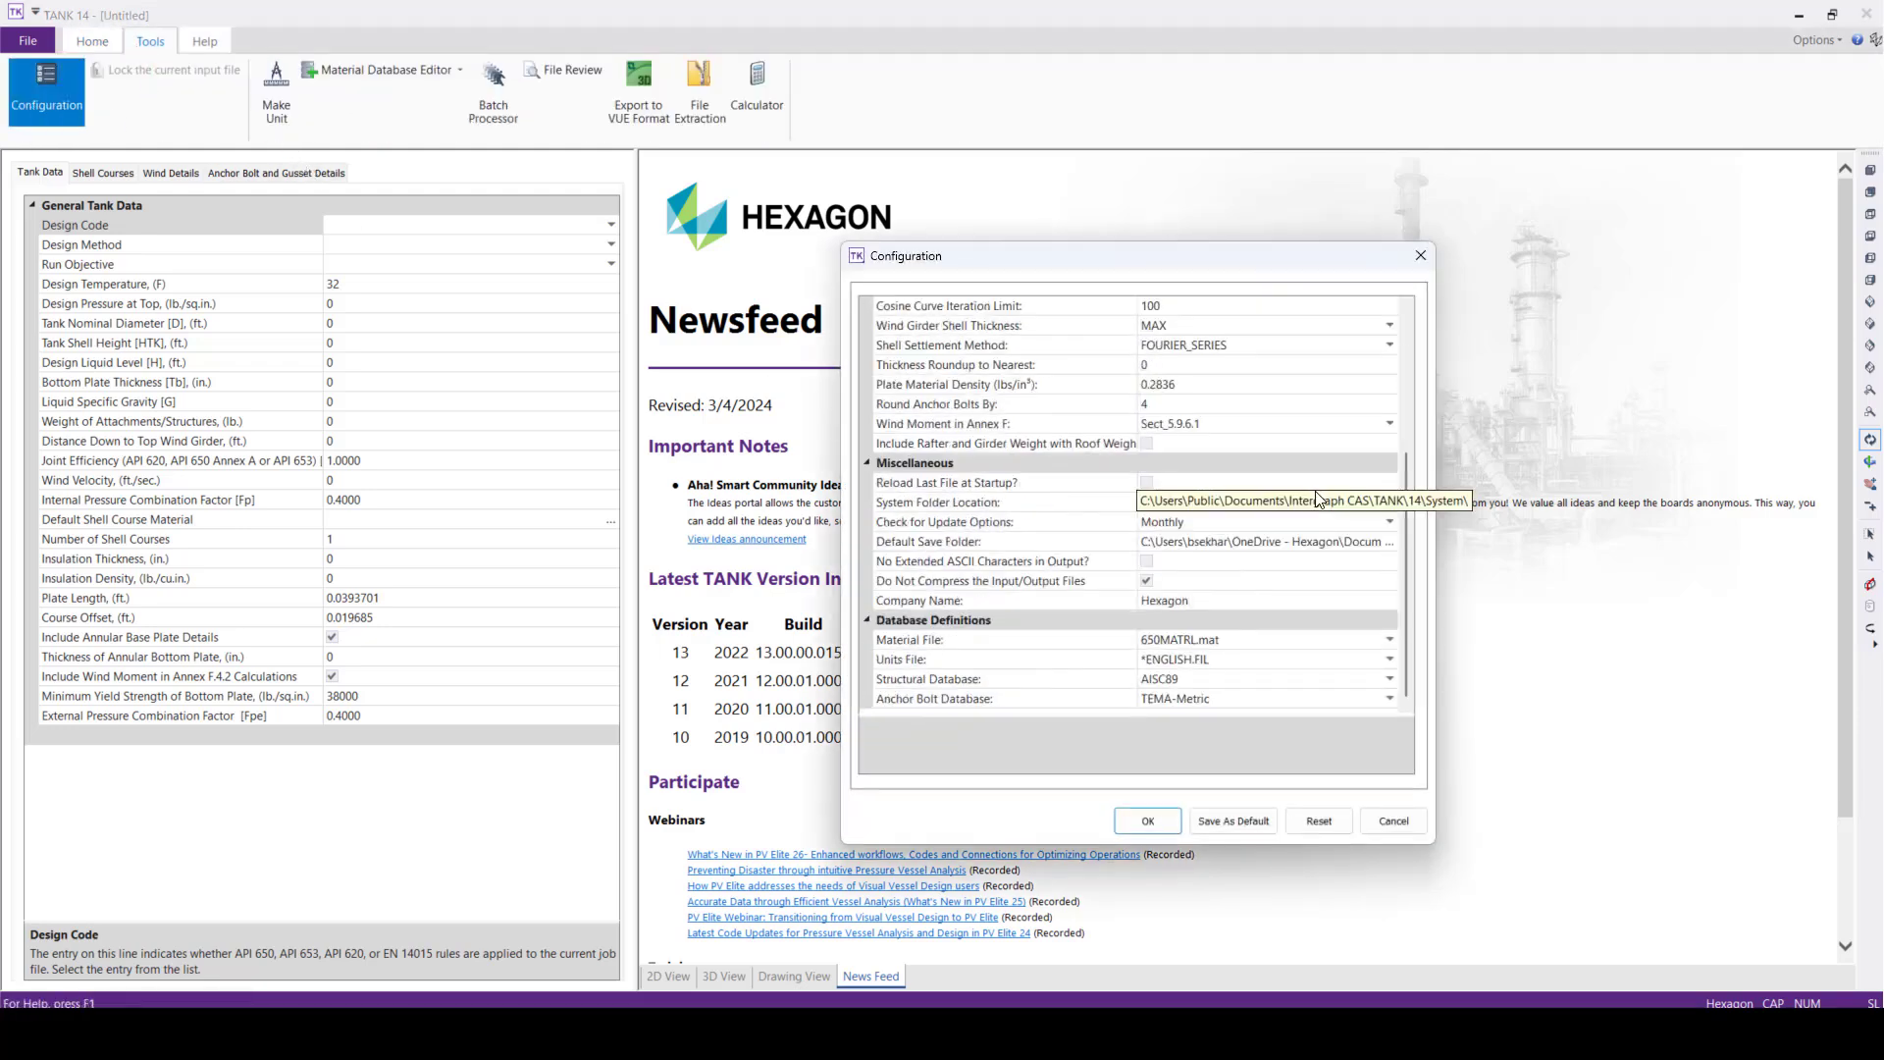
scroll(1318, 498, up, 4)
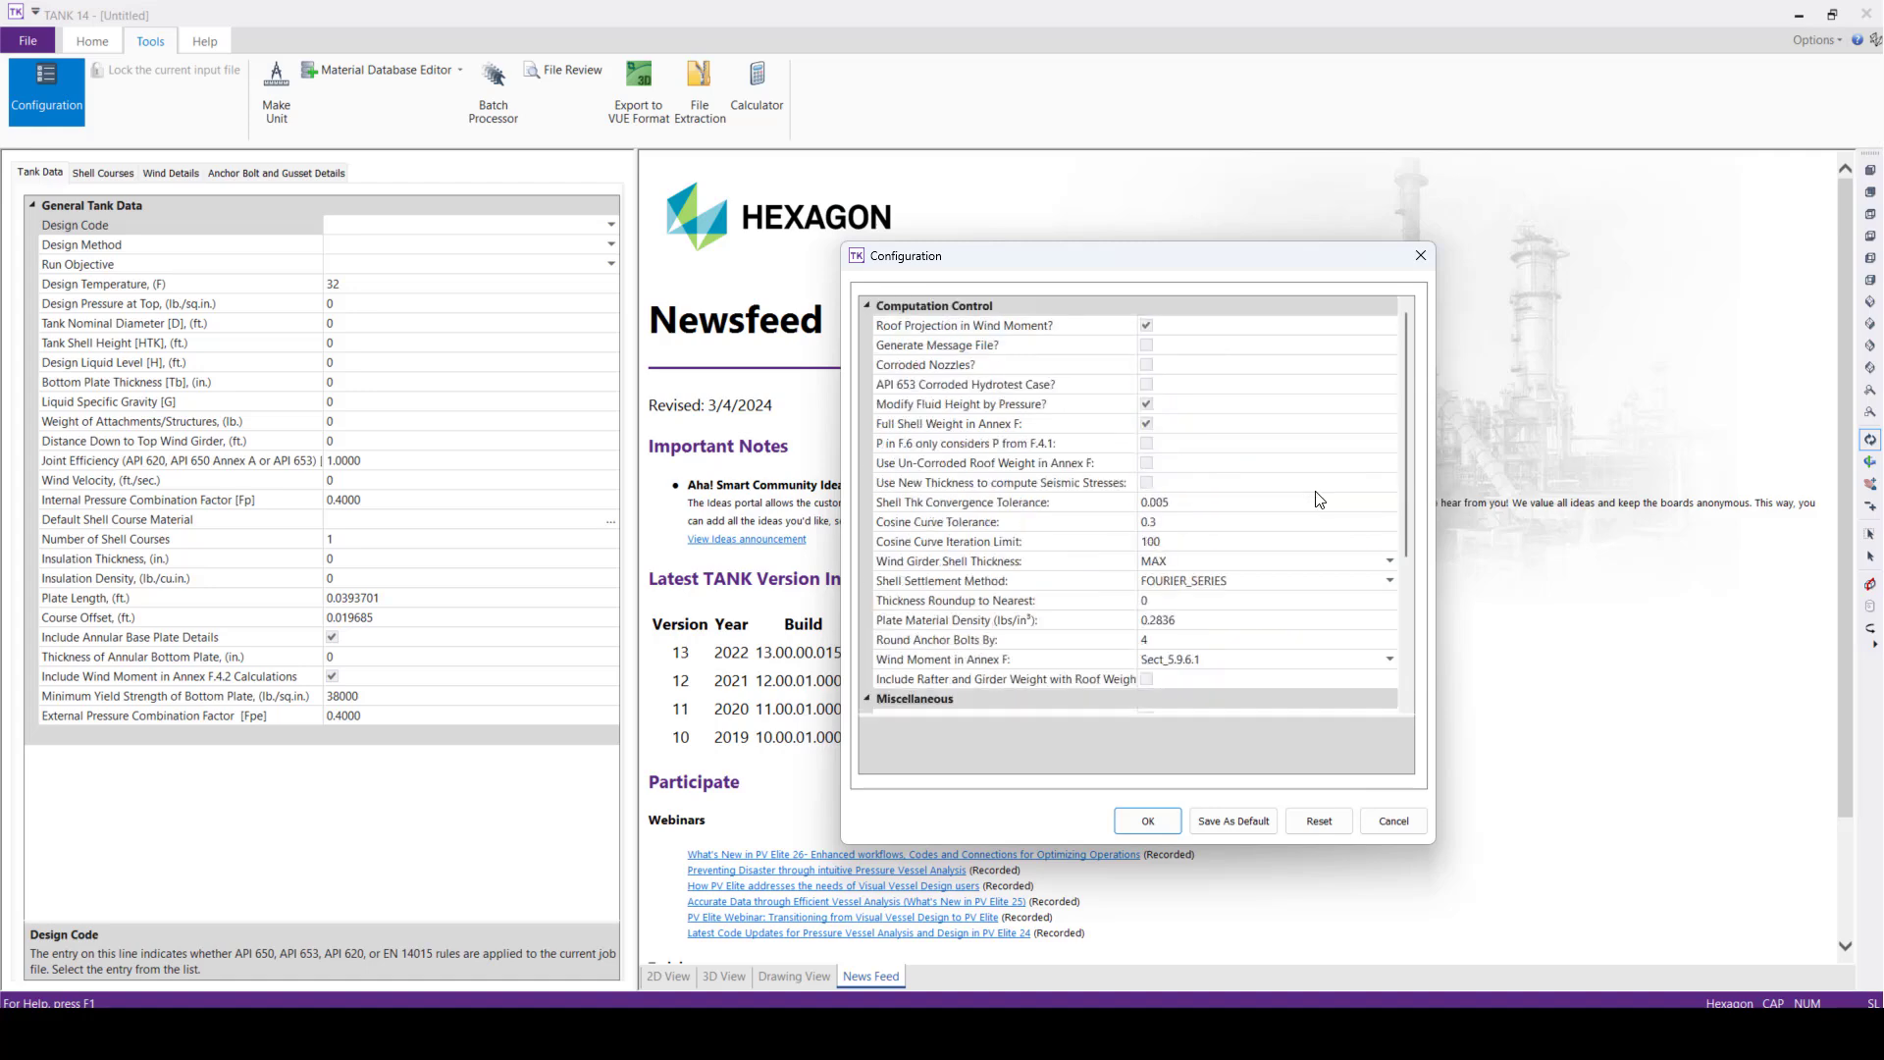
scroll(1340, 498, down, 4)
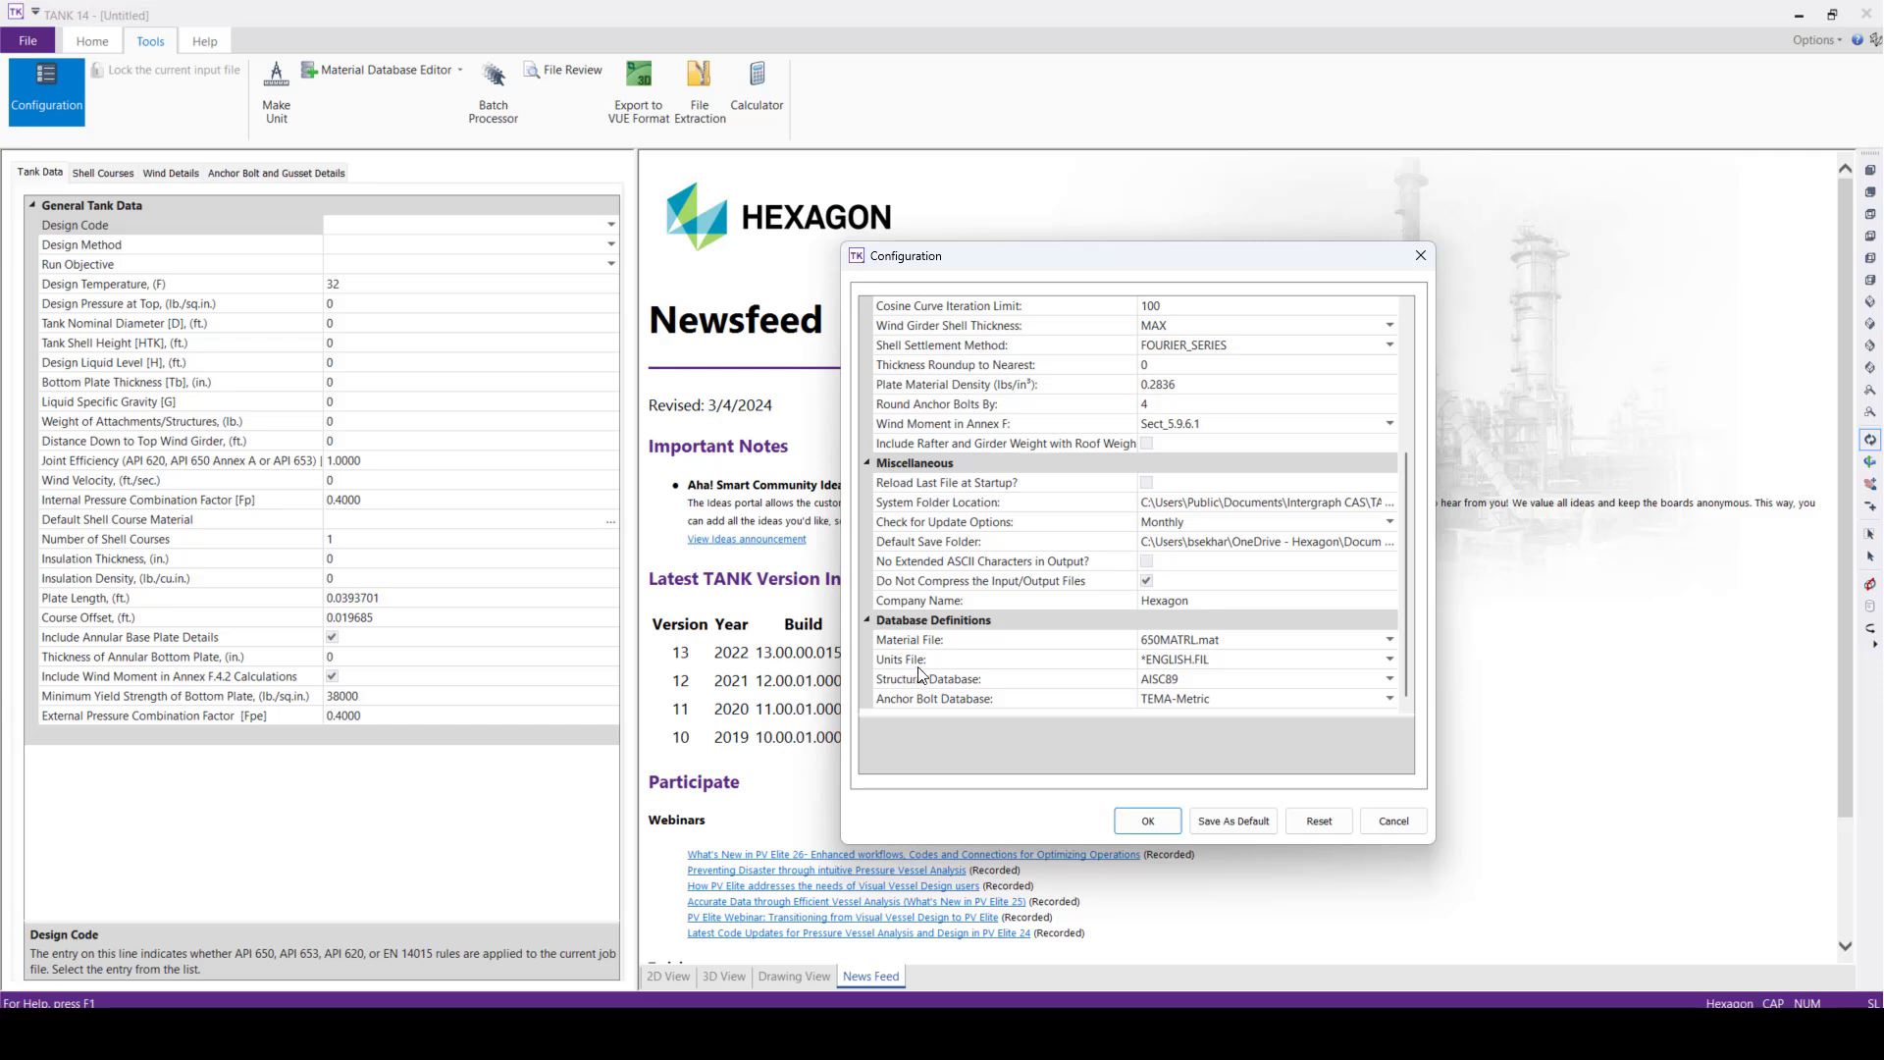
click(1390, 658)
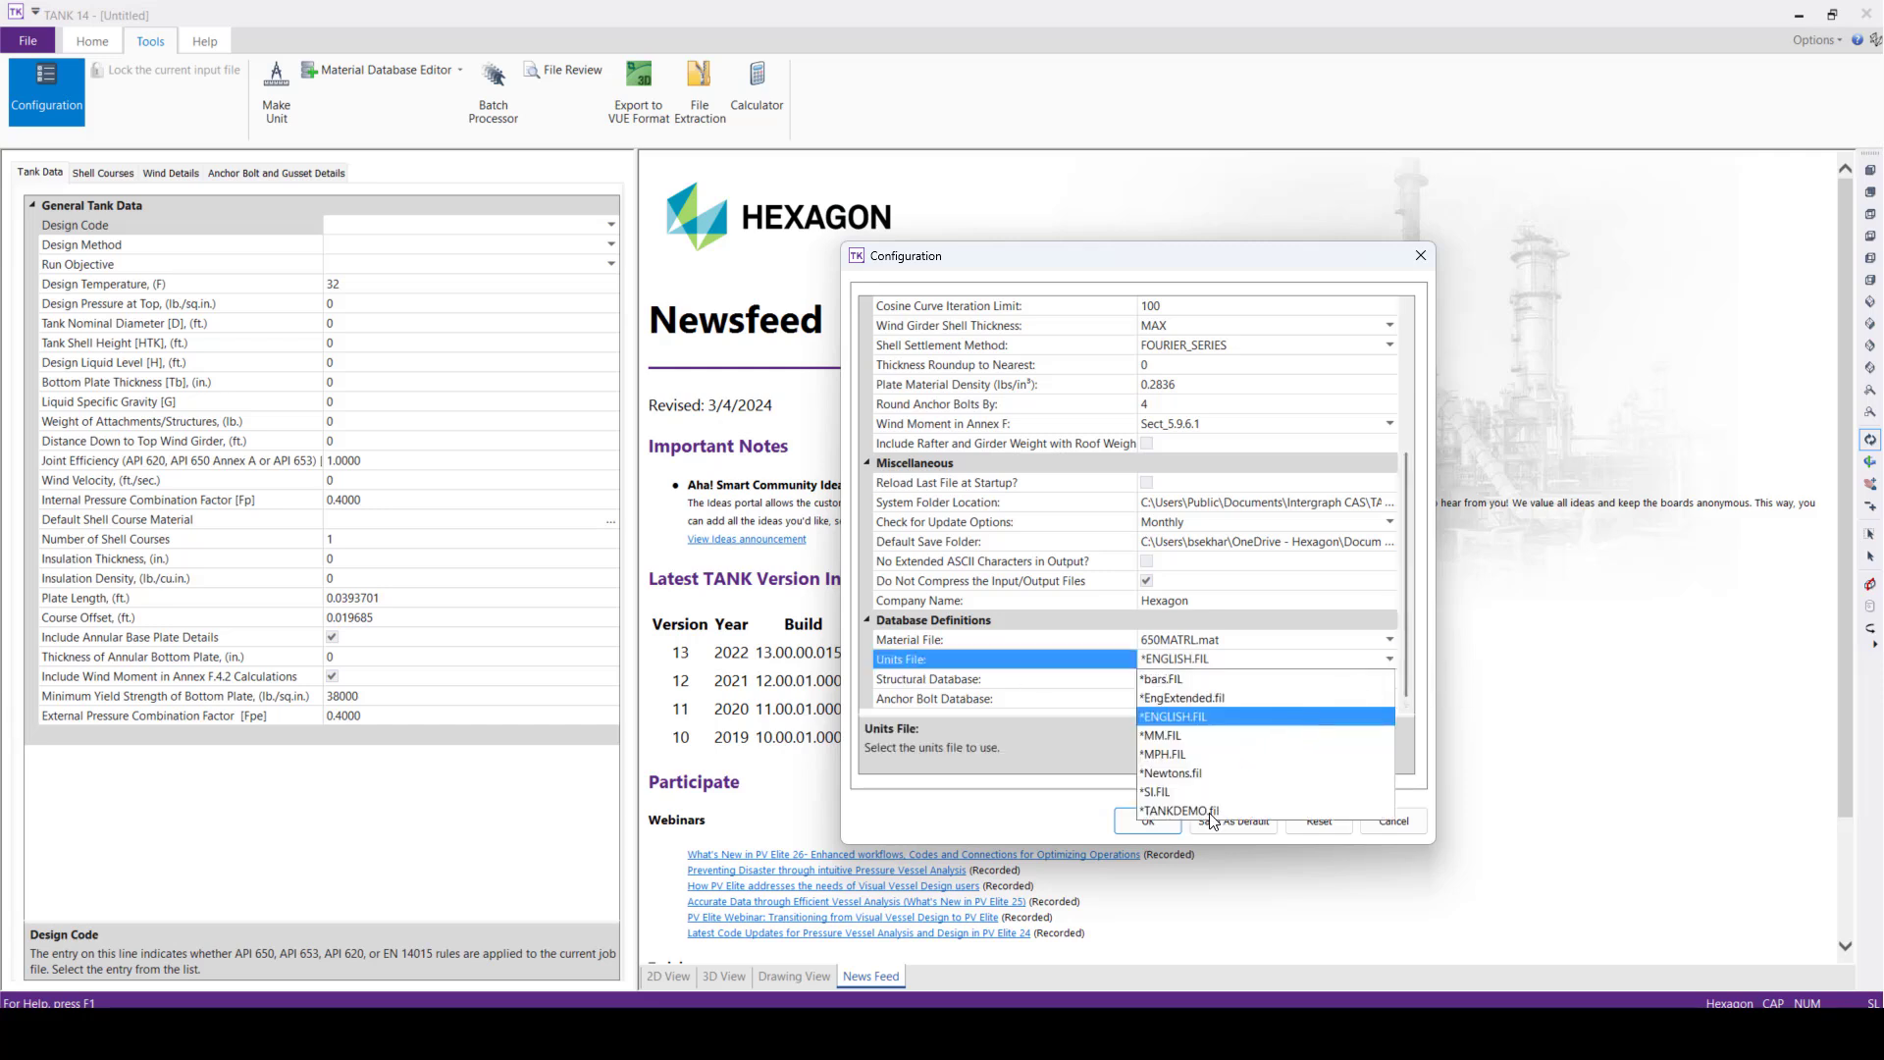
click(1209, 811)
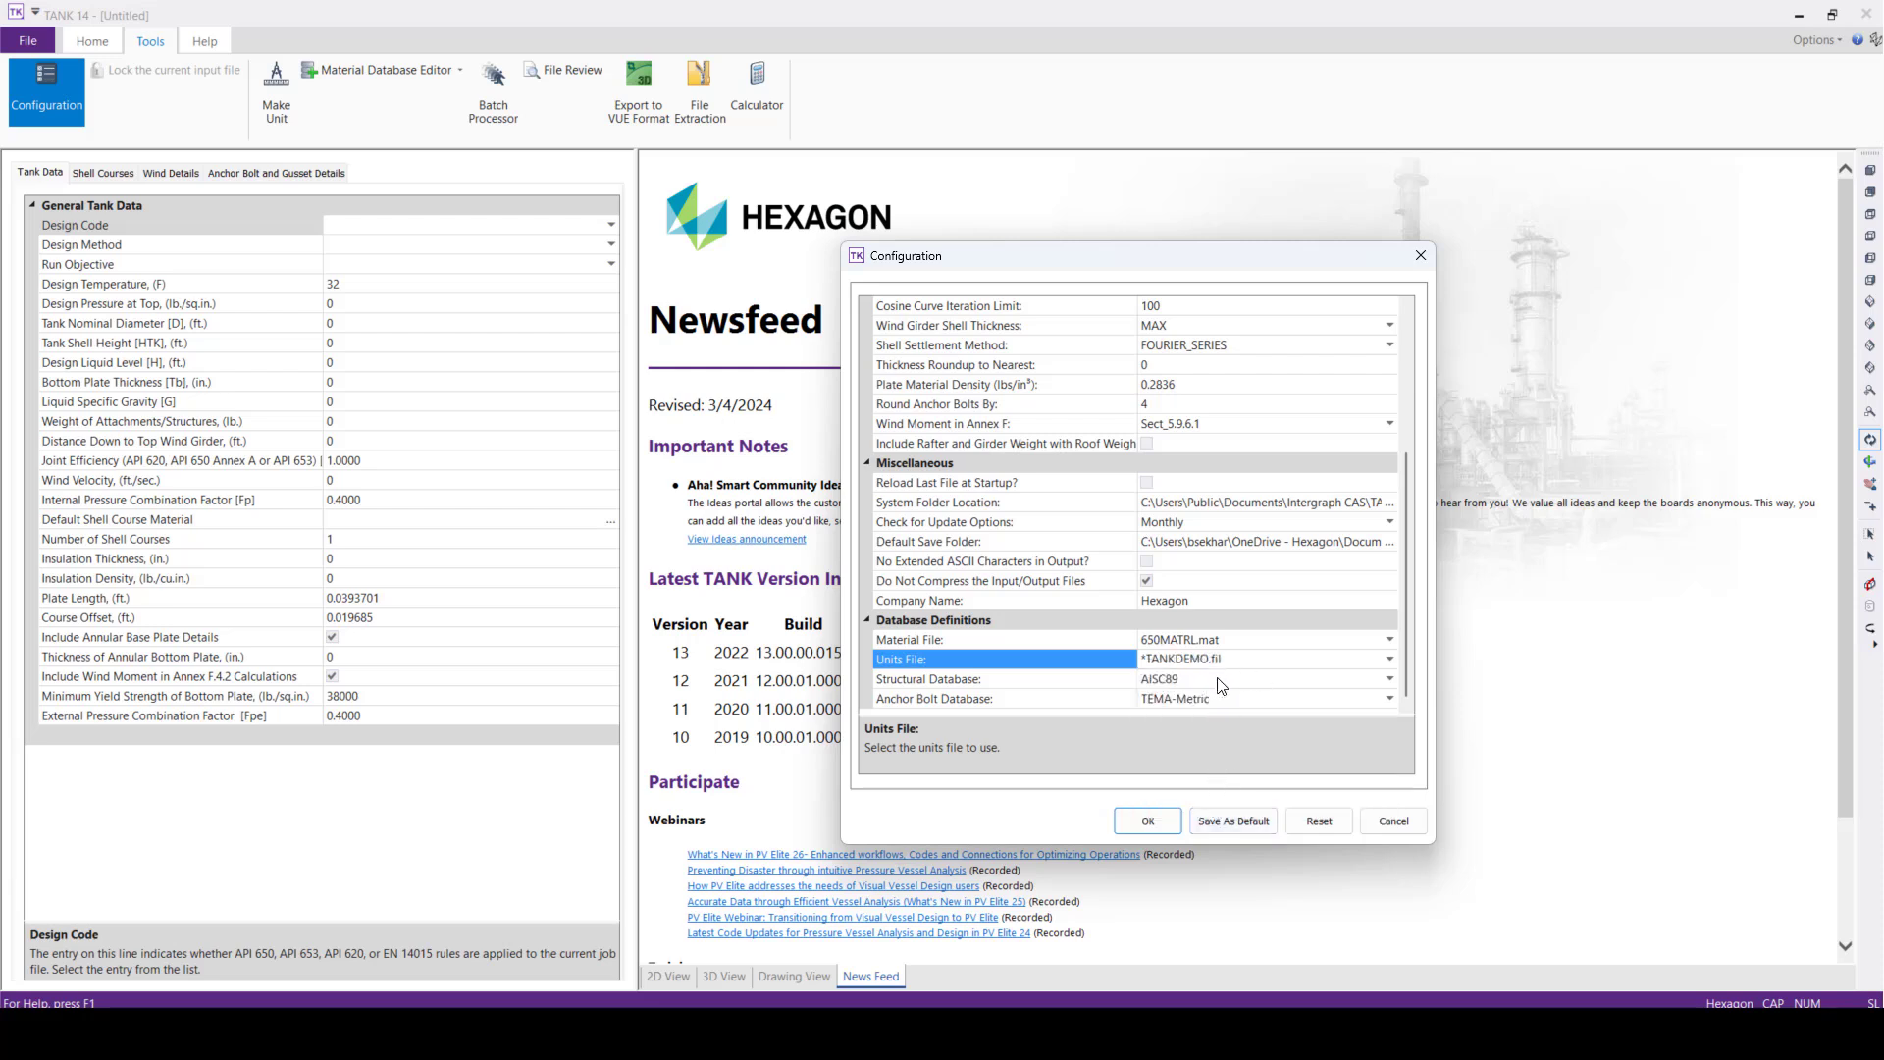
click(1147, 821)
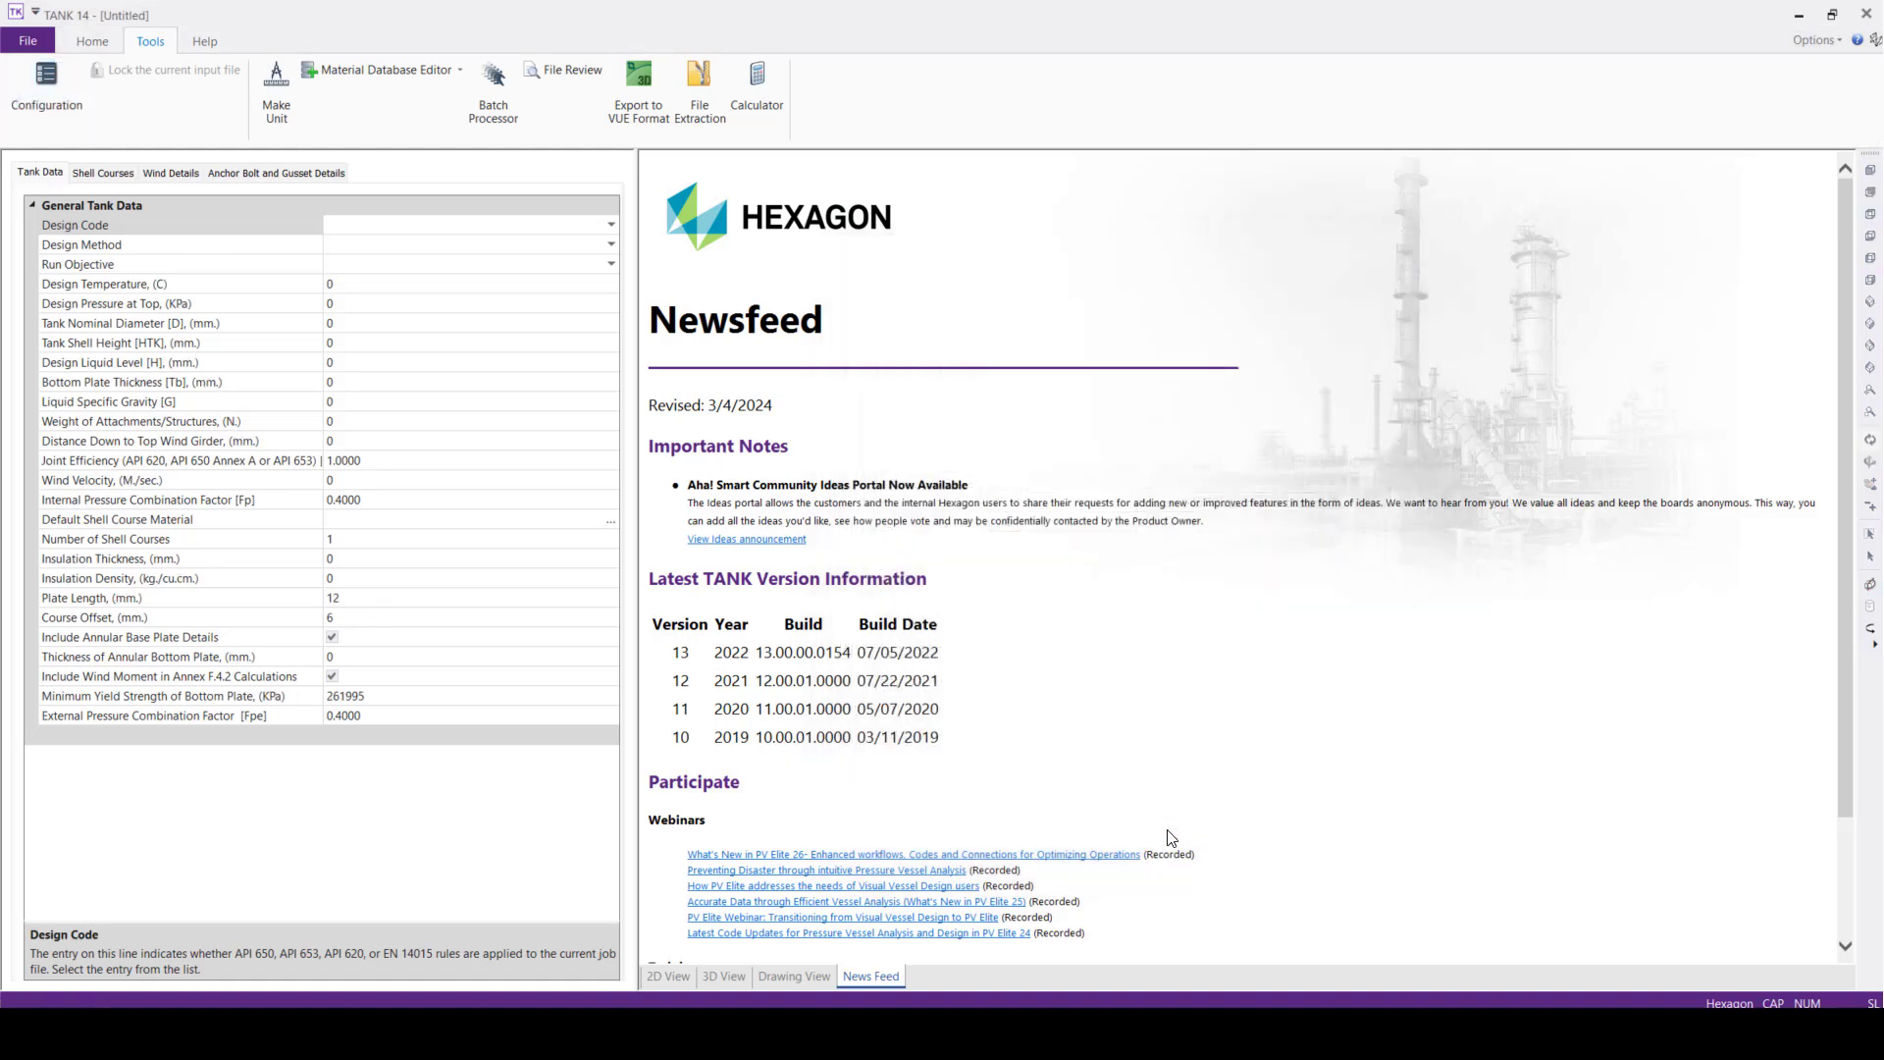
Show the 3D view of the model and set the tank's design code to EN 14015
click(747, 977)
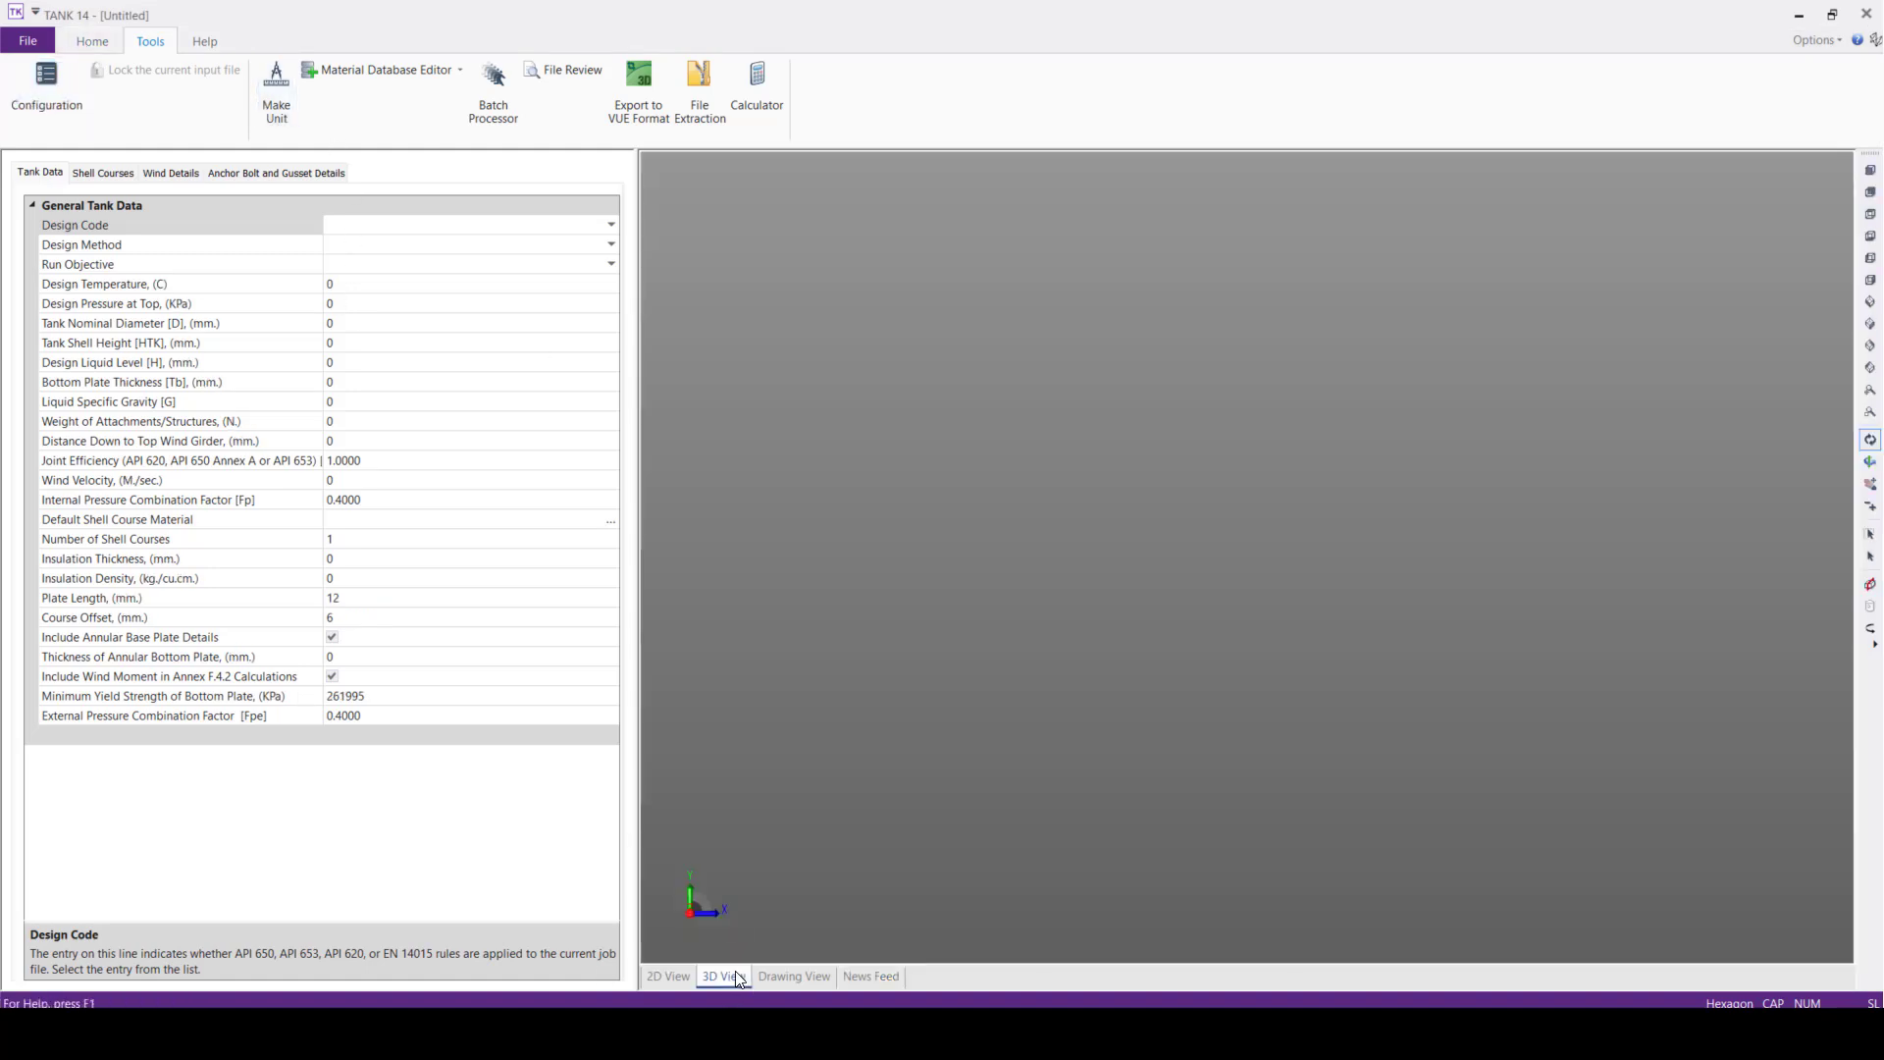
click(92, 42)
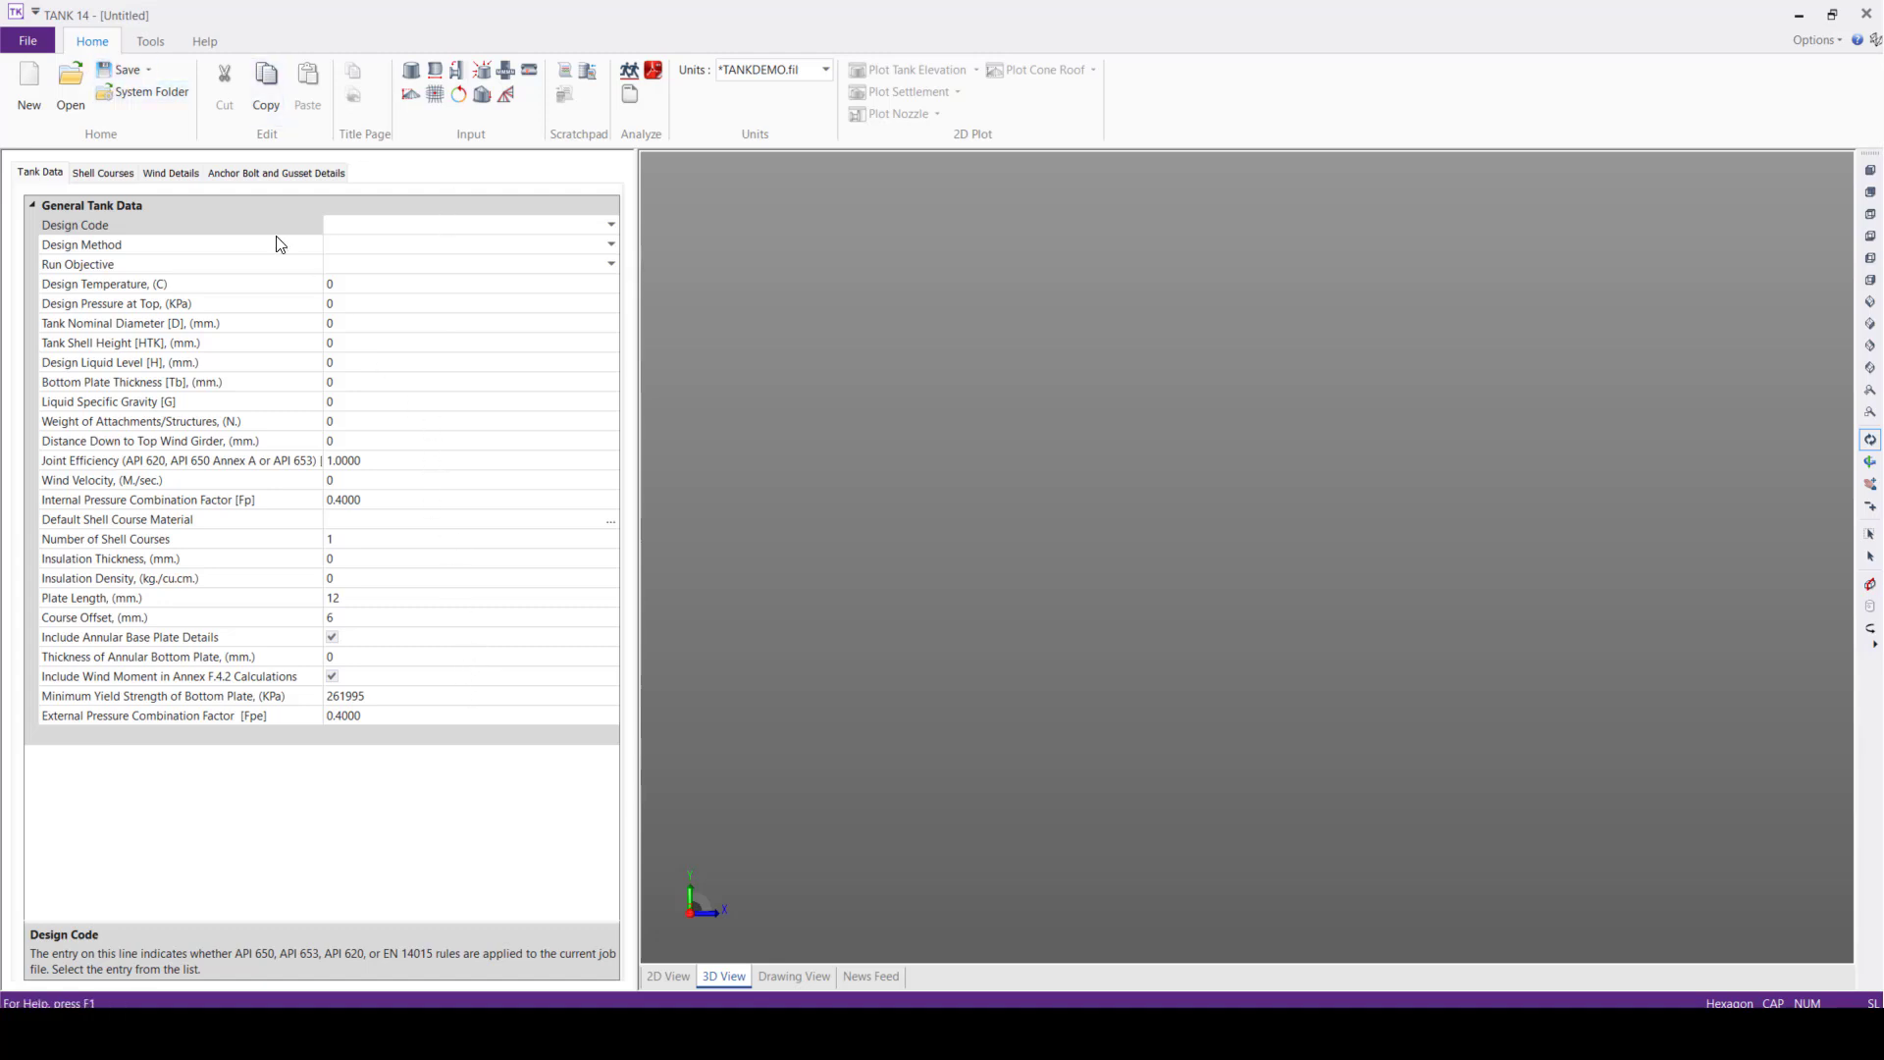
click(609, 226)
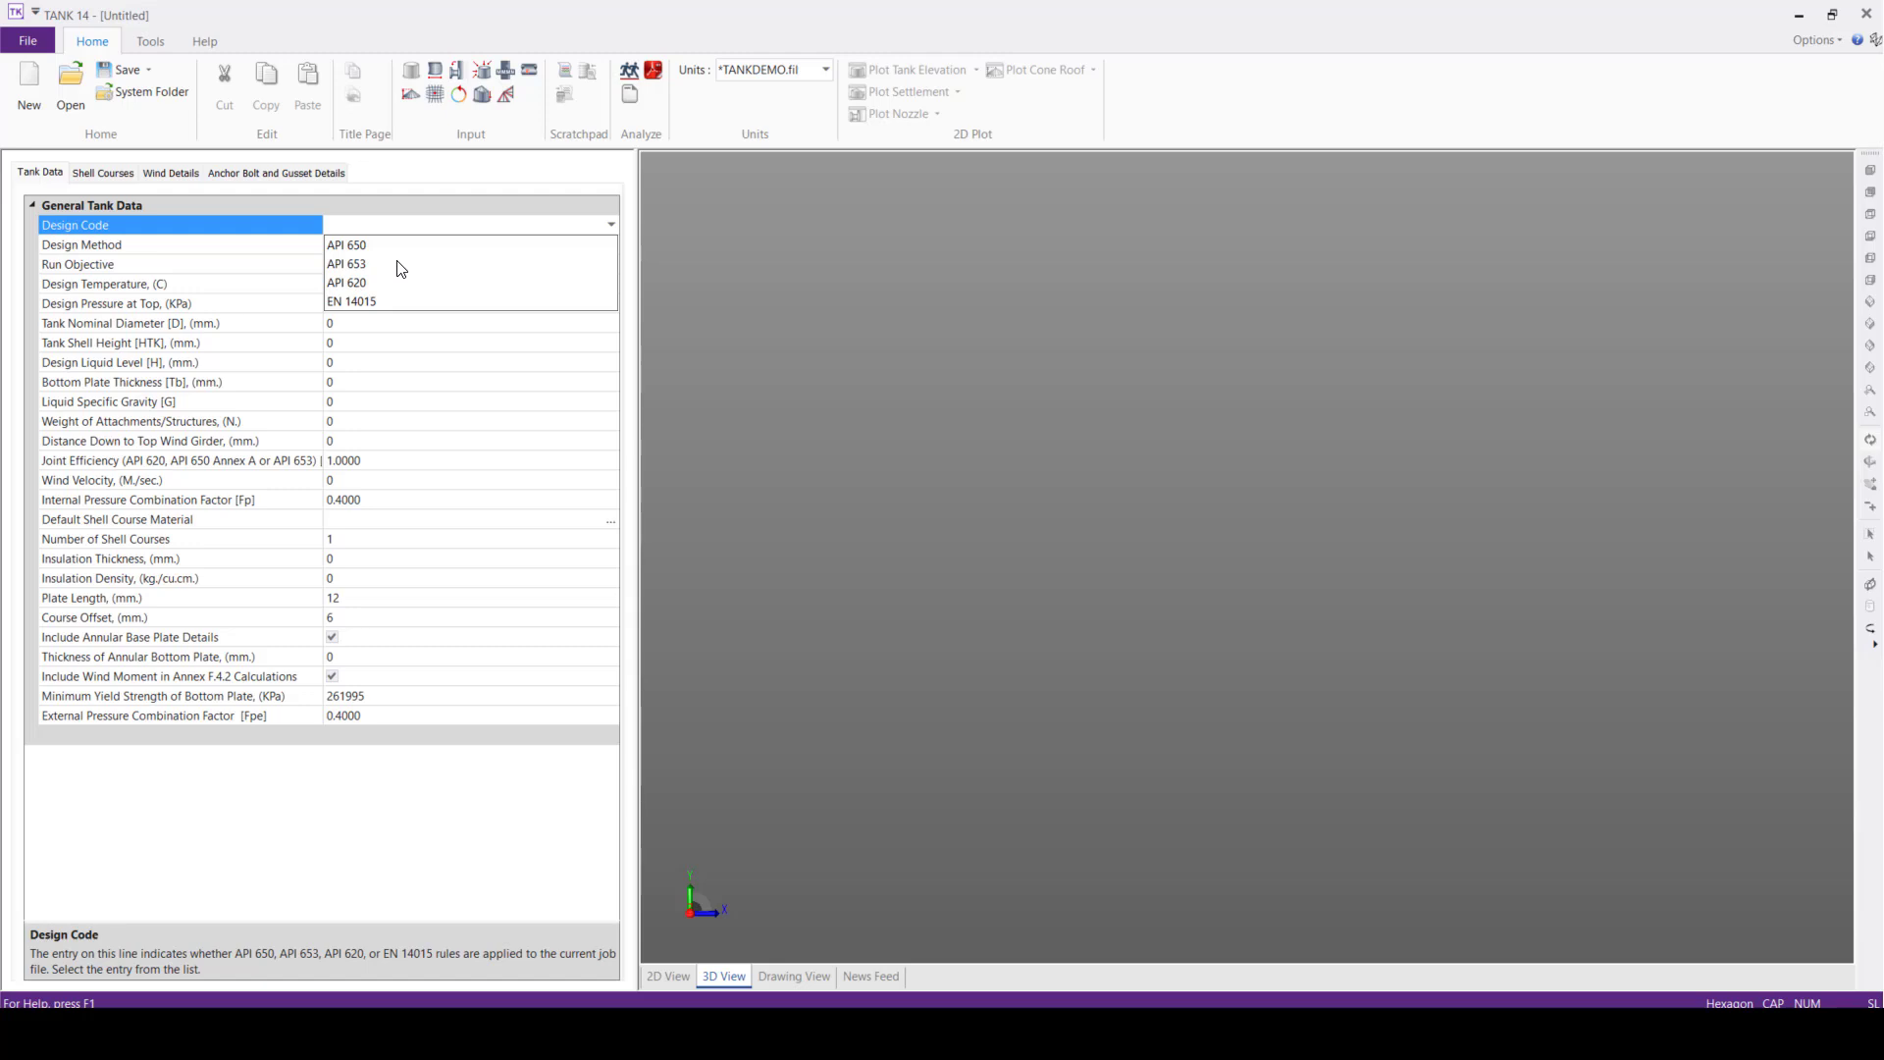
click(374, 306)
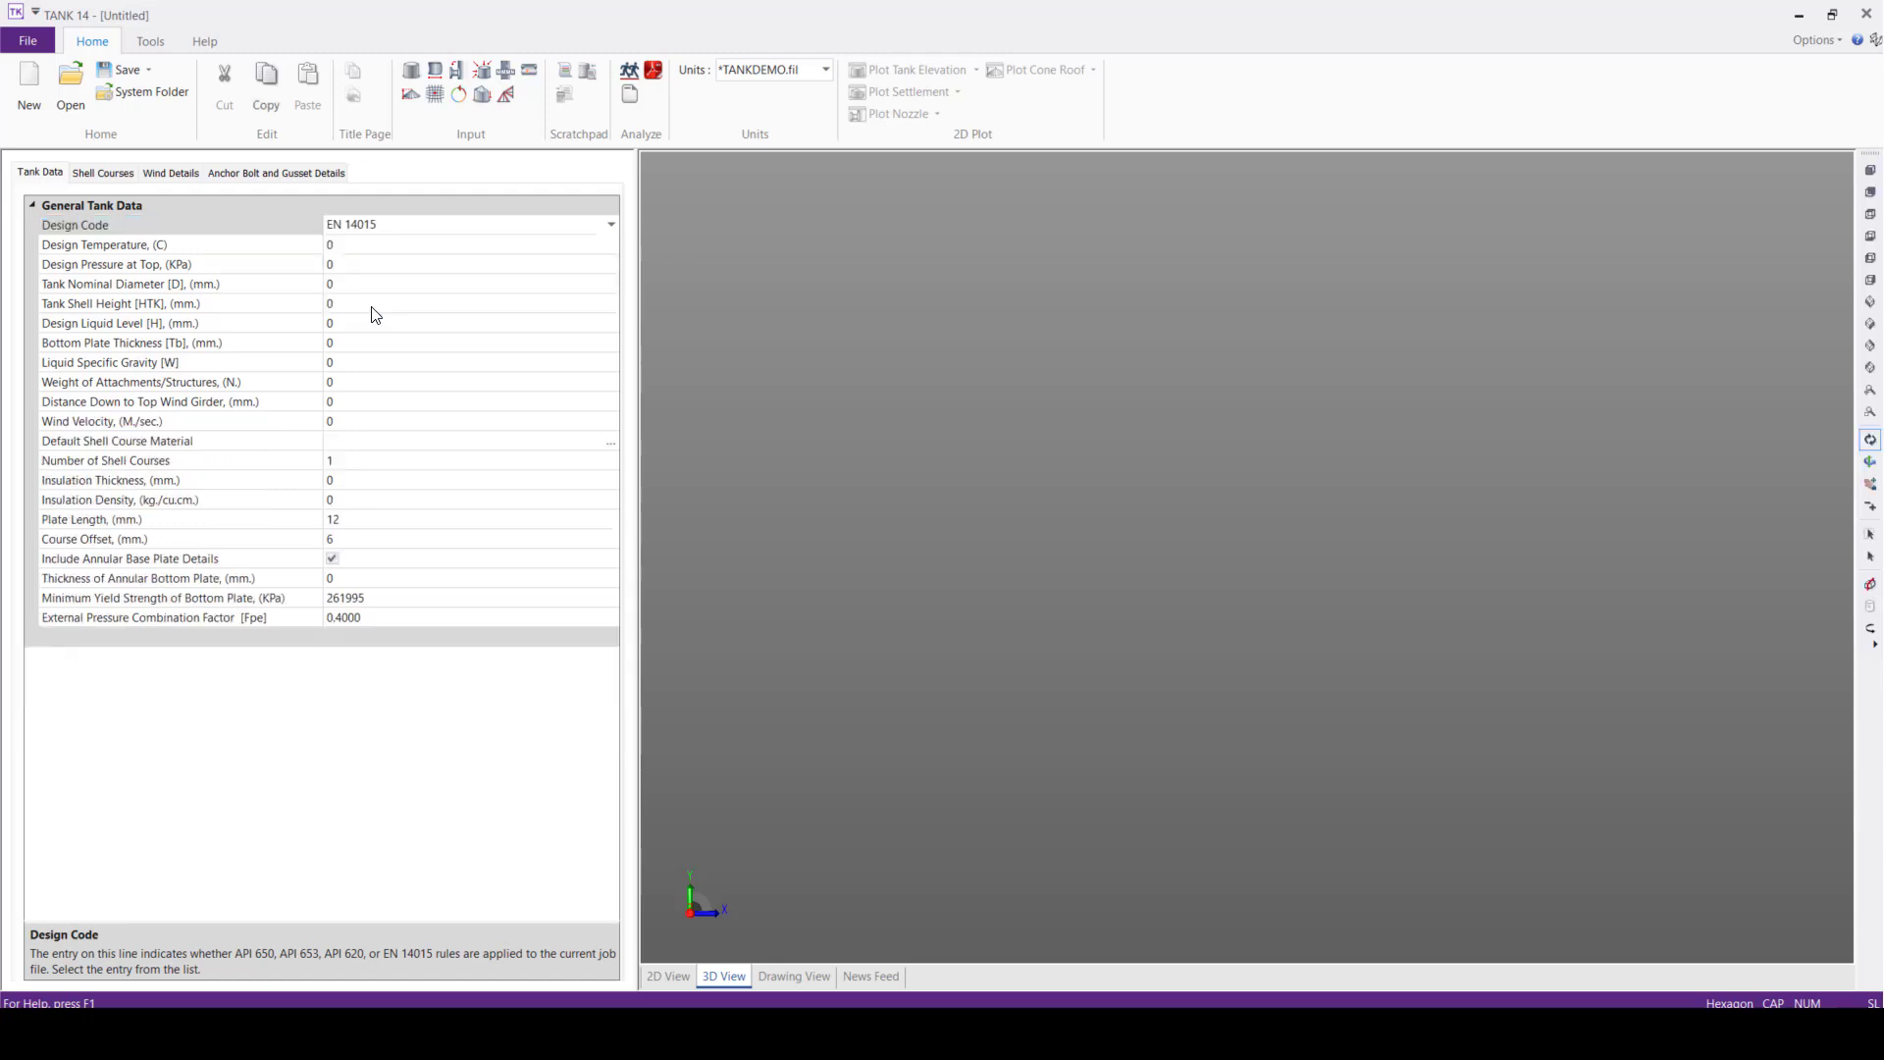
Set the design temperature to 60 C and the design pressure at the top to 2.5 KPa
click(402, 249)
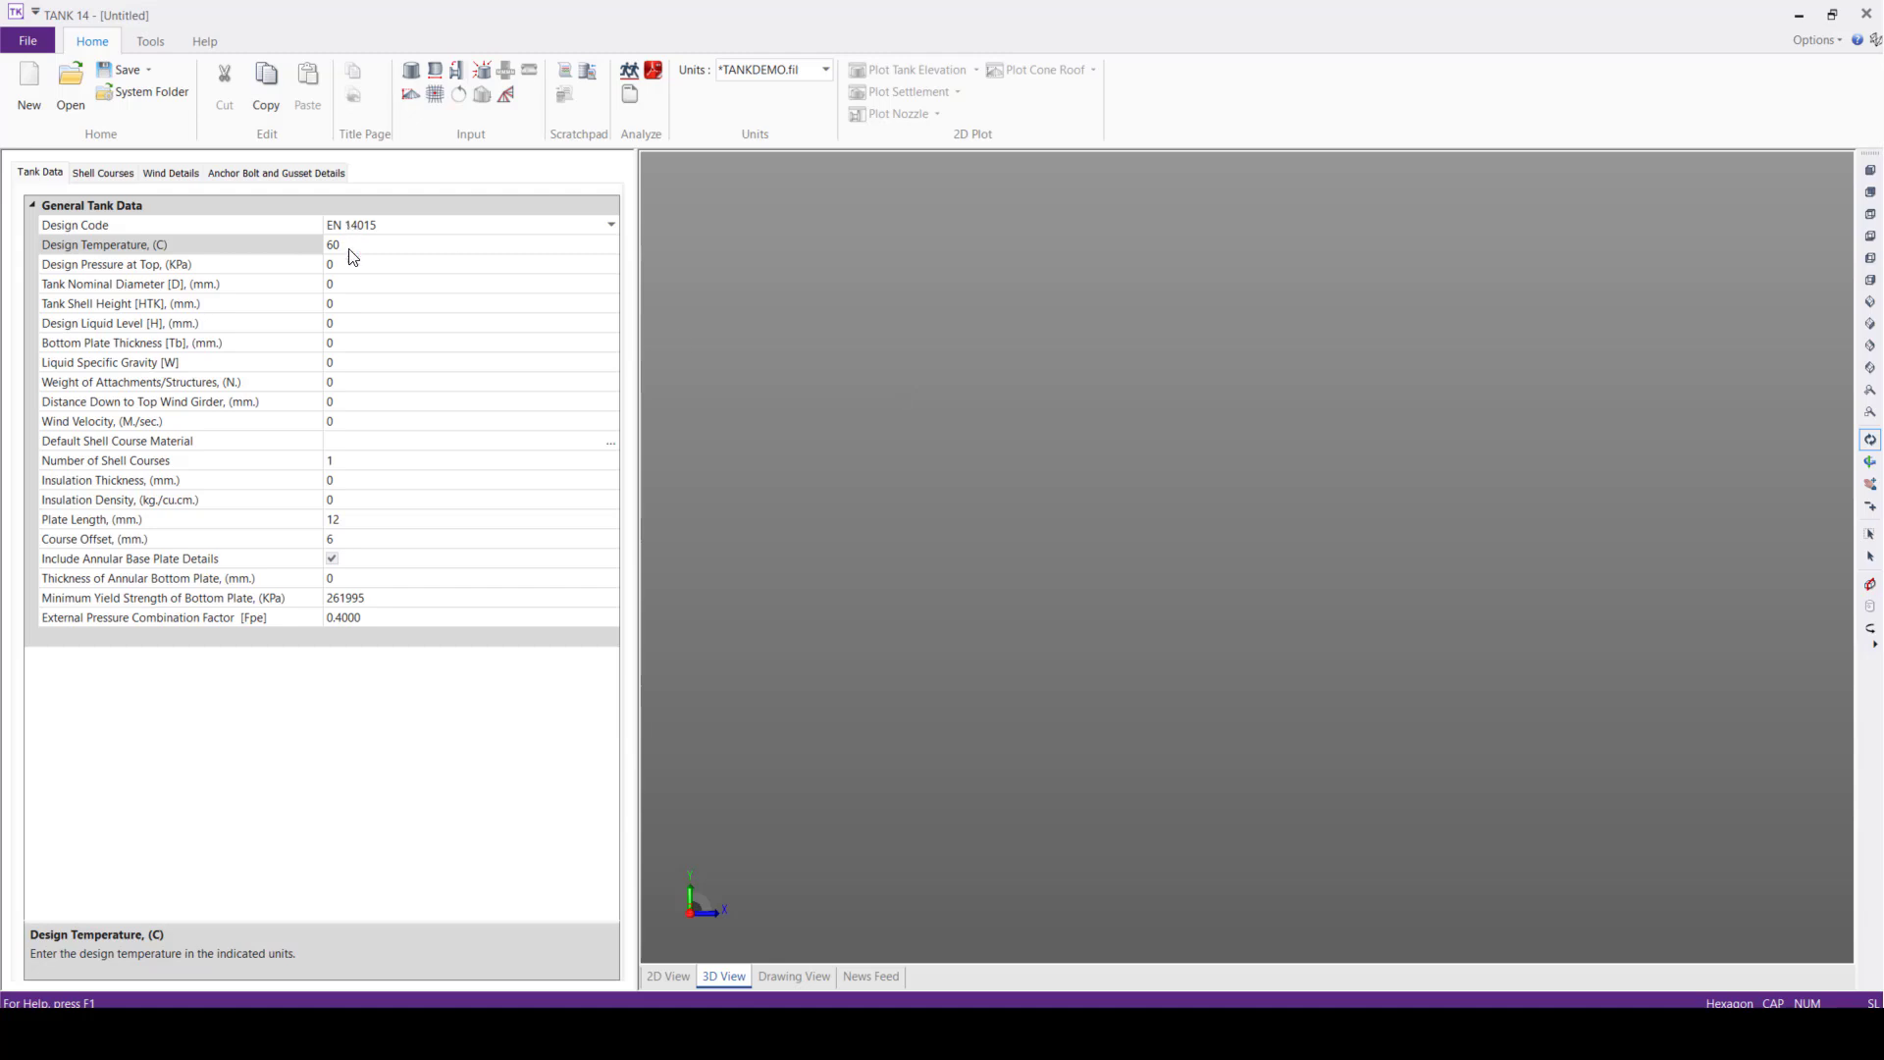
click(378, 263)
click(298, 261)
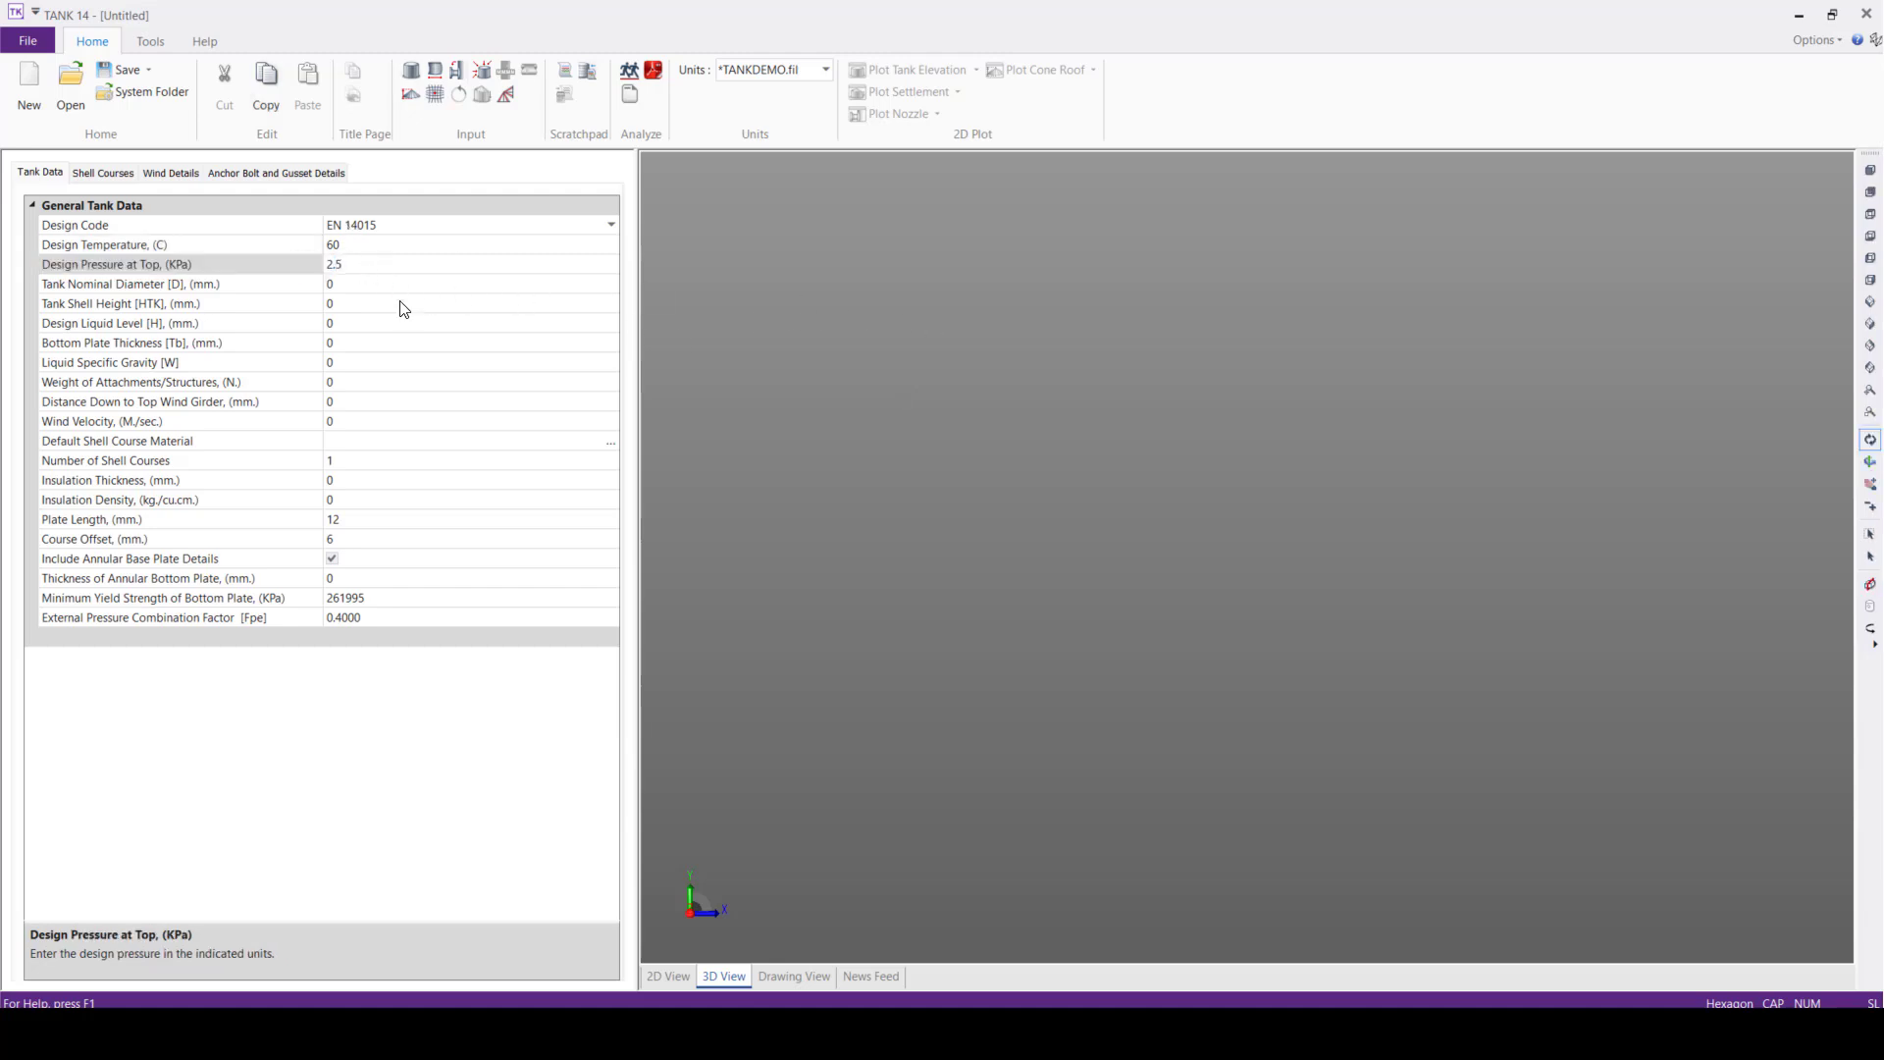
Set the tank nominal diameter to 20000 mm and the tank shell height to 12000 mm
click(298, 284)
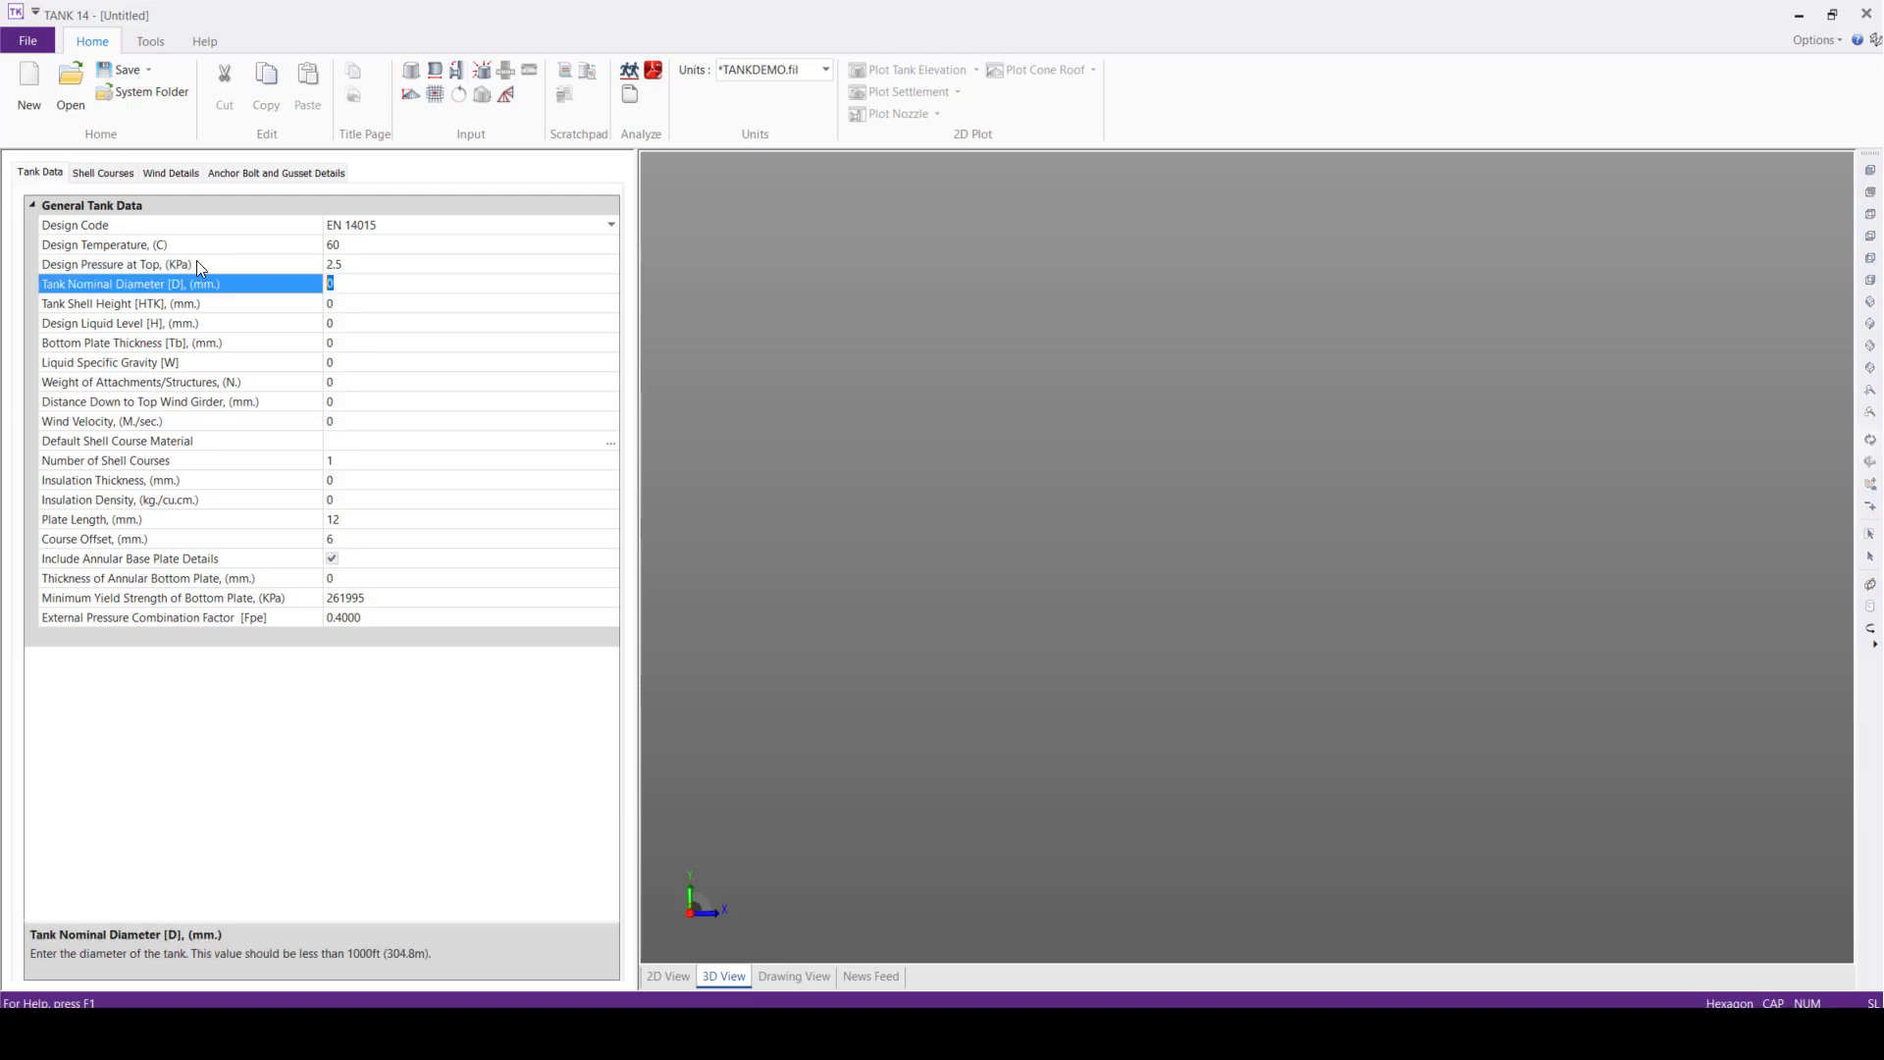
text(20000)
click(360, 303)
text(12000)
Set the design liquid level to 12000 mm and the bottom plate thickness to 6 mm
click(347, 325)
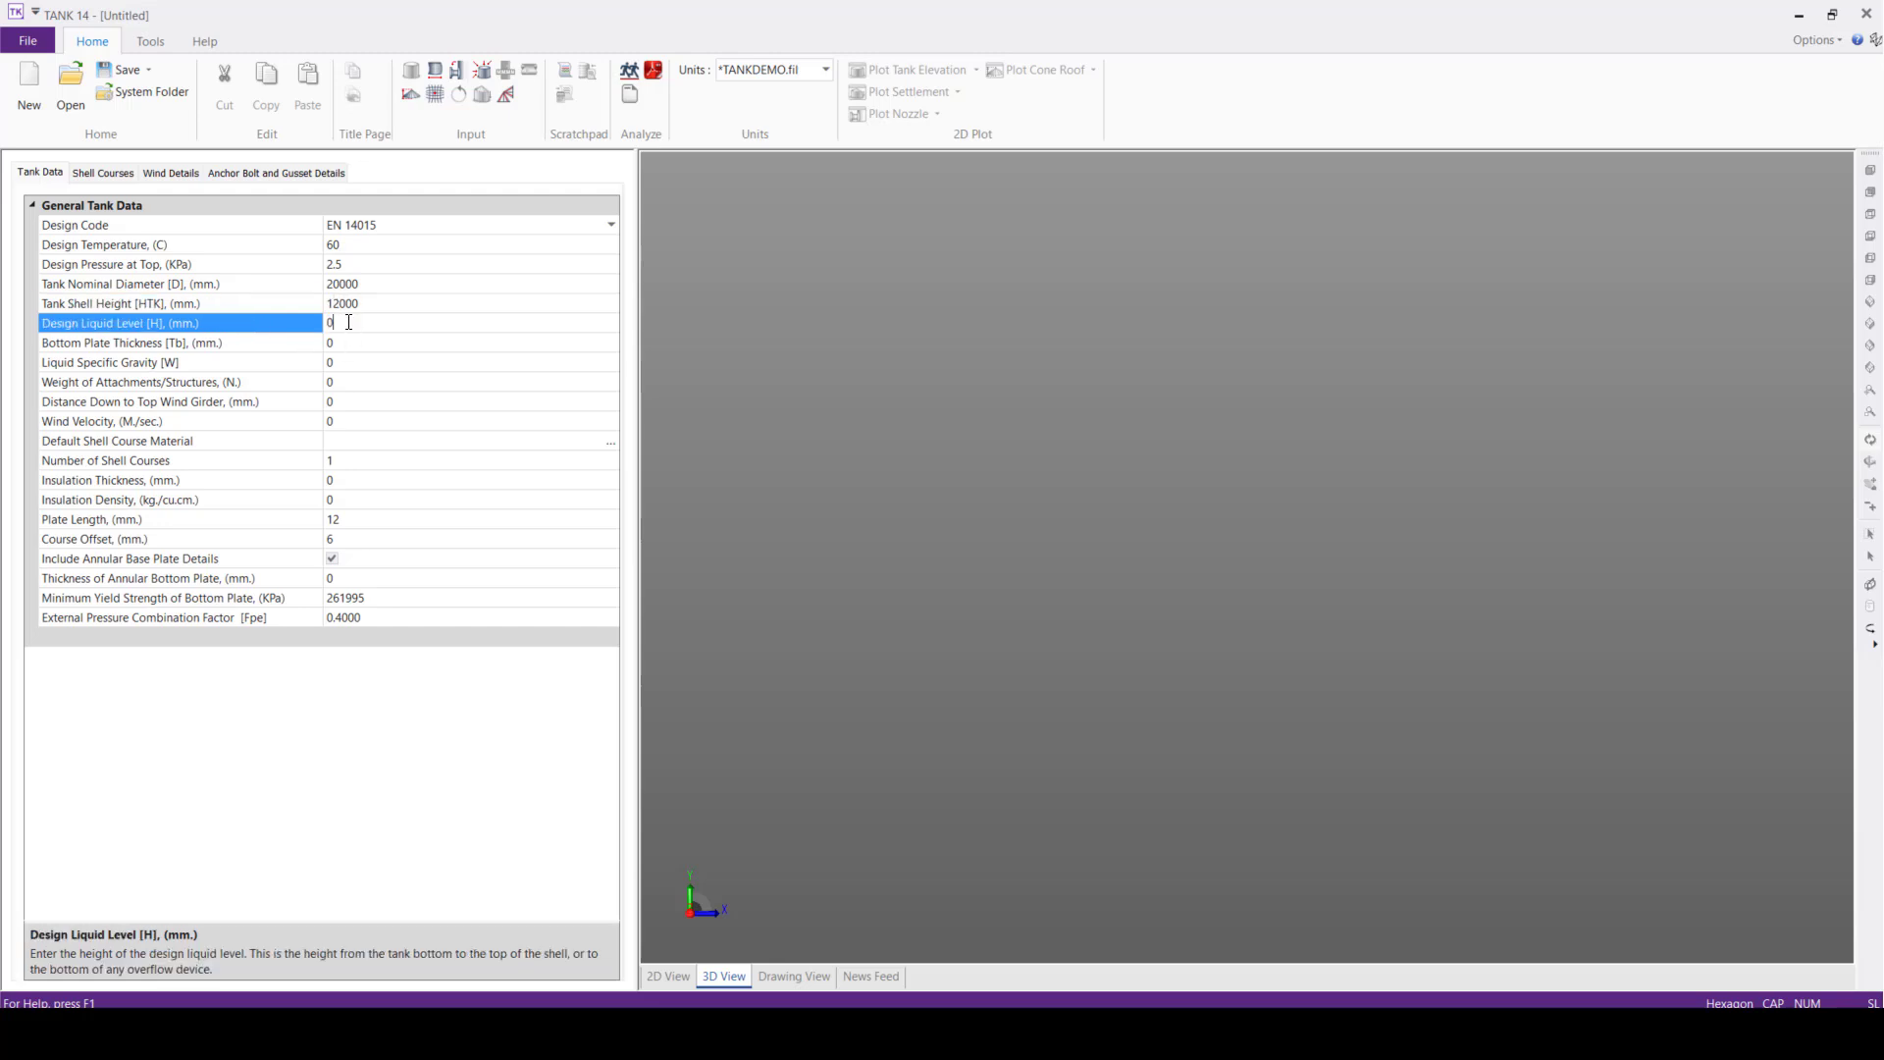
text(12000)
click(351, 346)
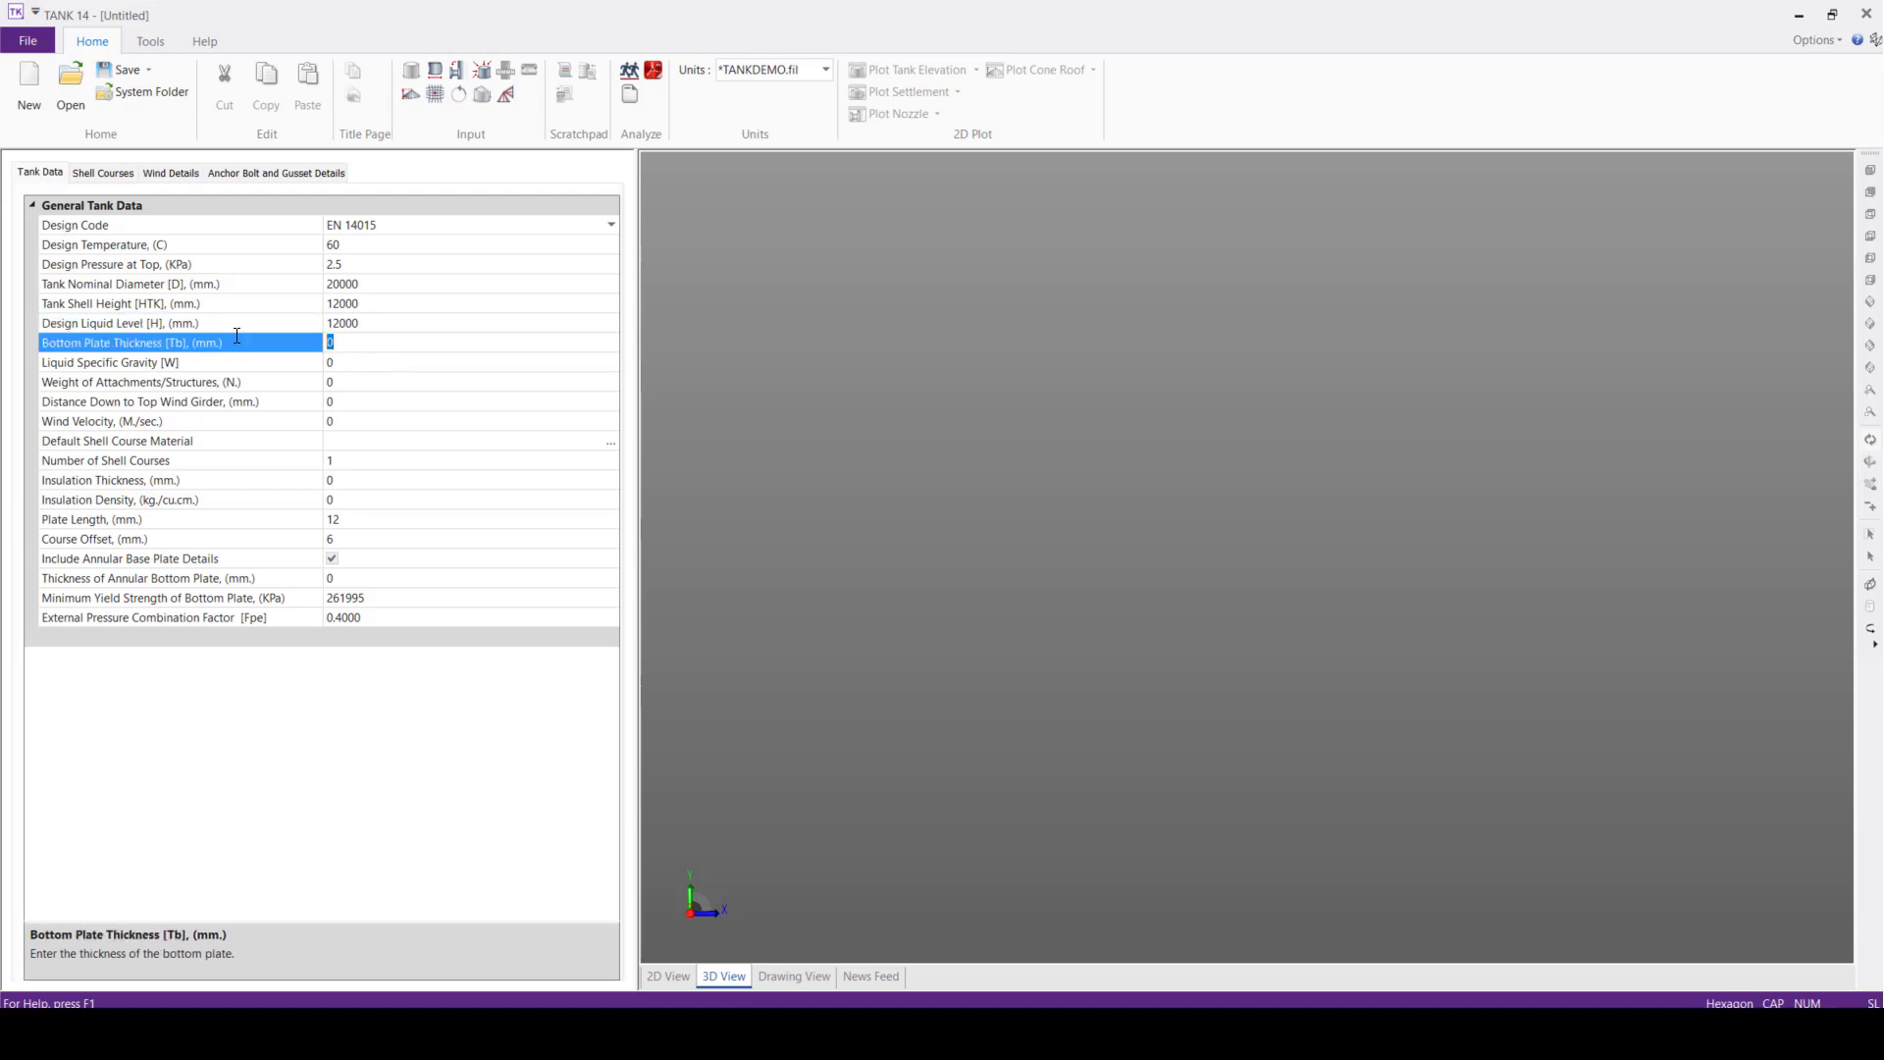
text(6)
Set the liquid specific gravity to 1.0415 and the wind velocity to 45 m/s
click(296, 358)
text(1.0415)
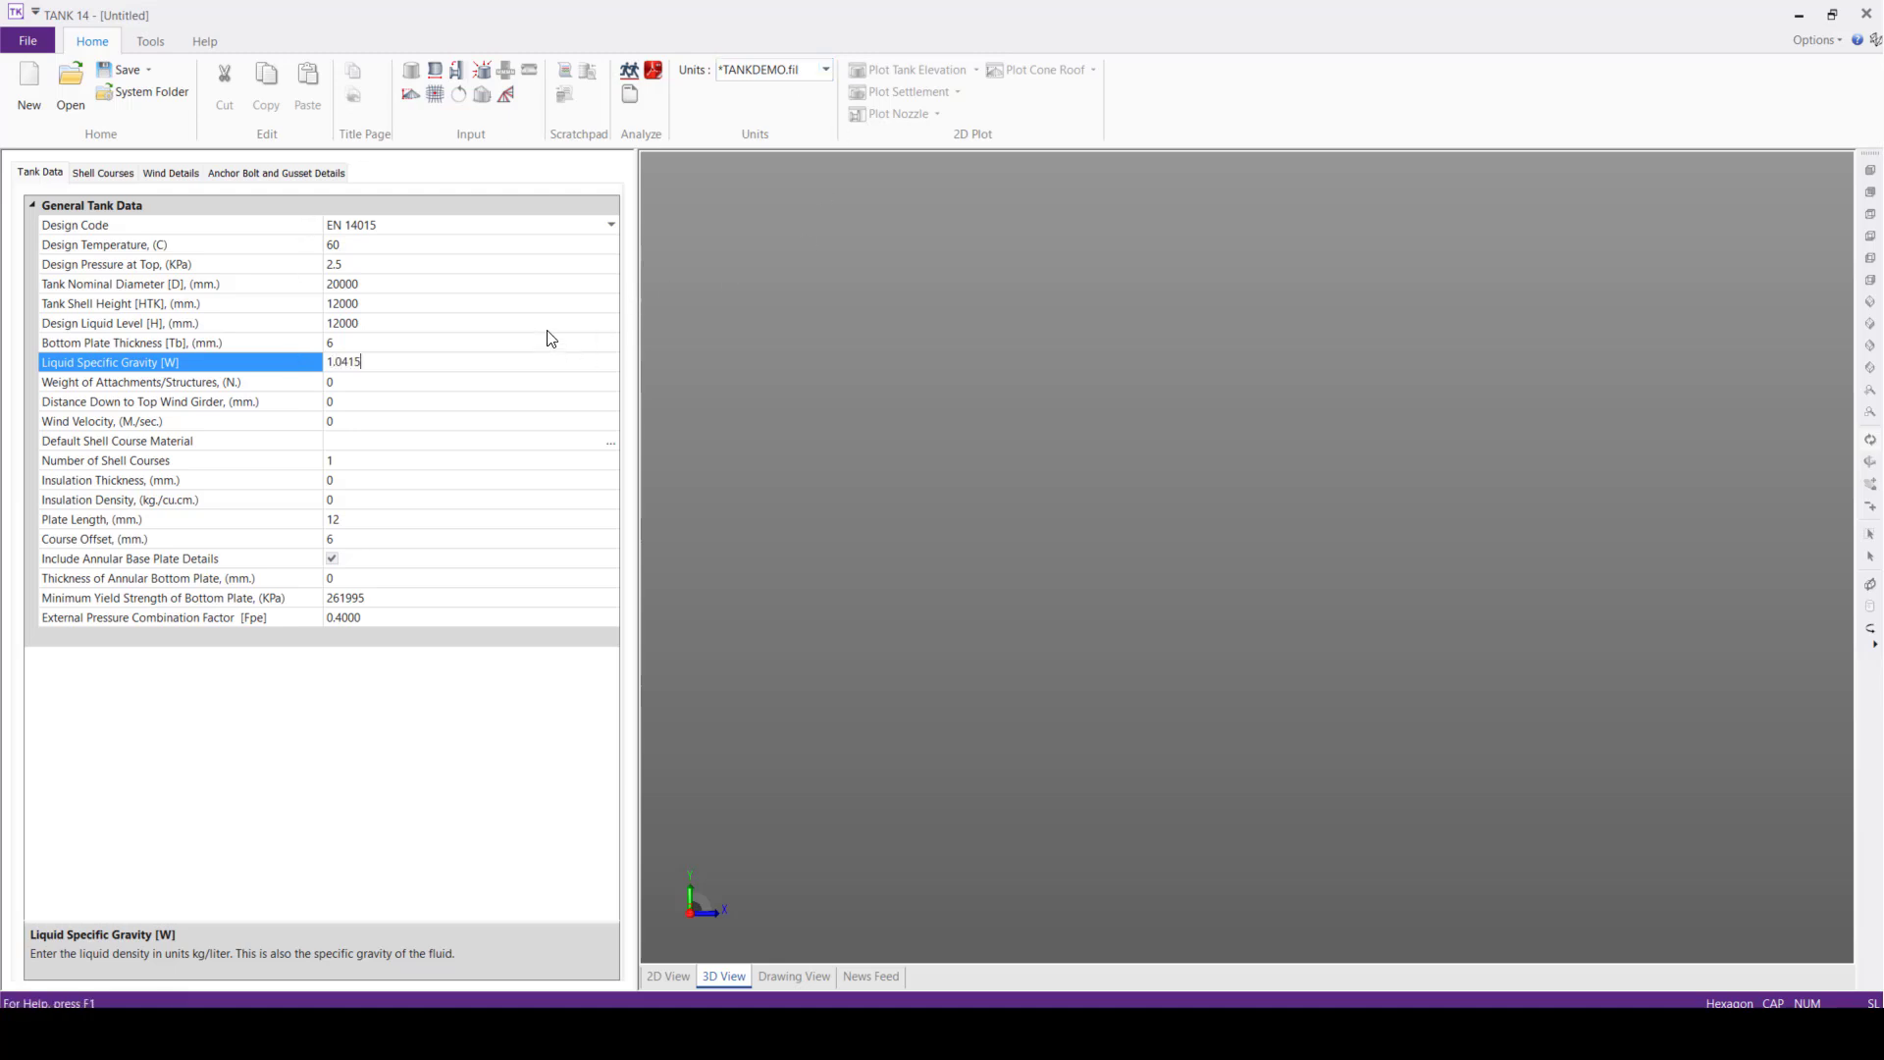
click(366, 391)
click(352, 422)
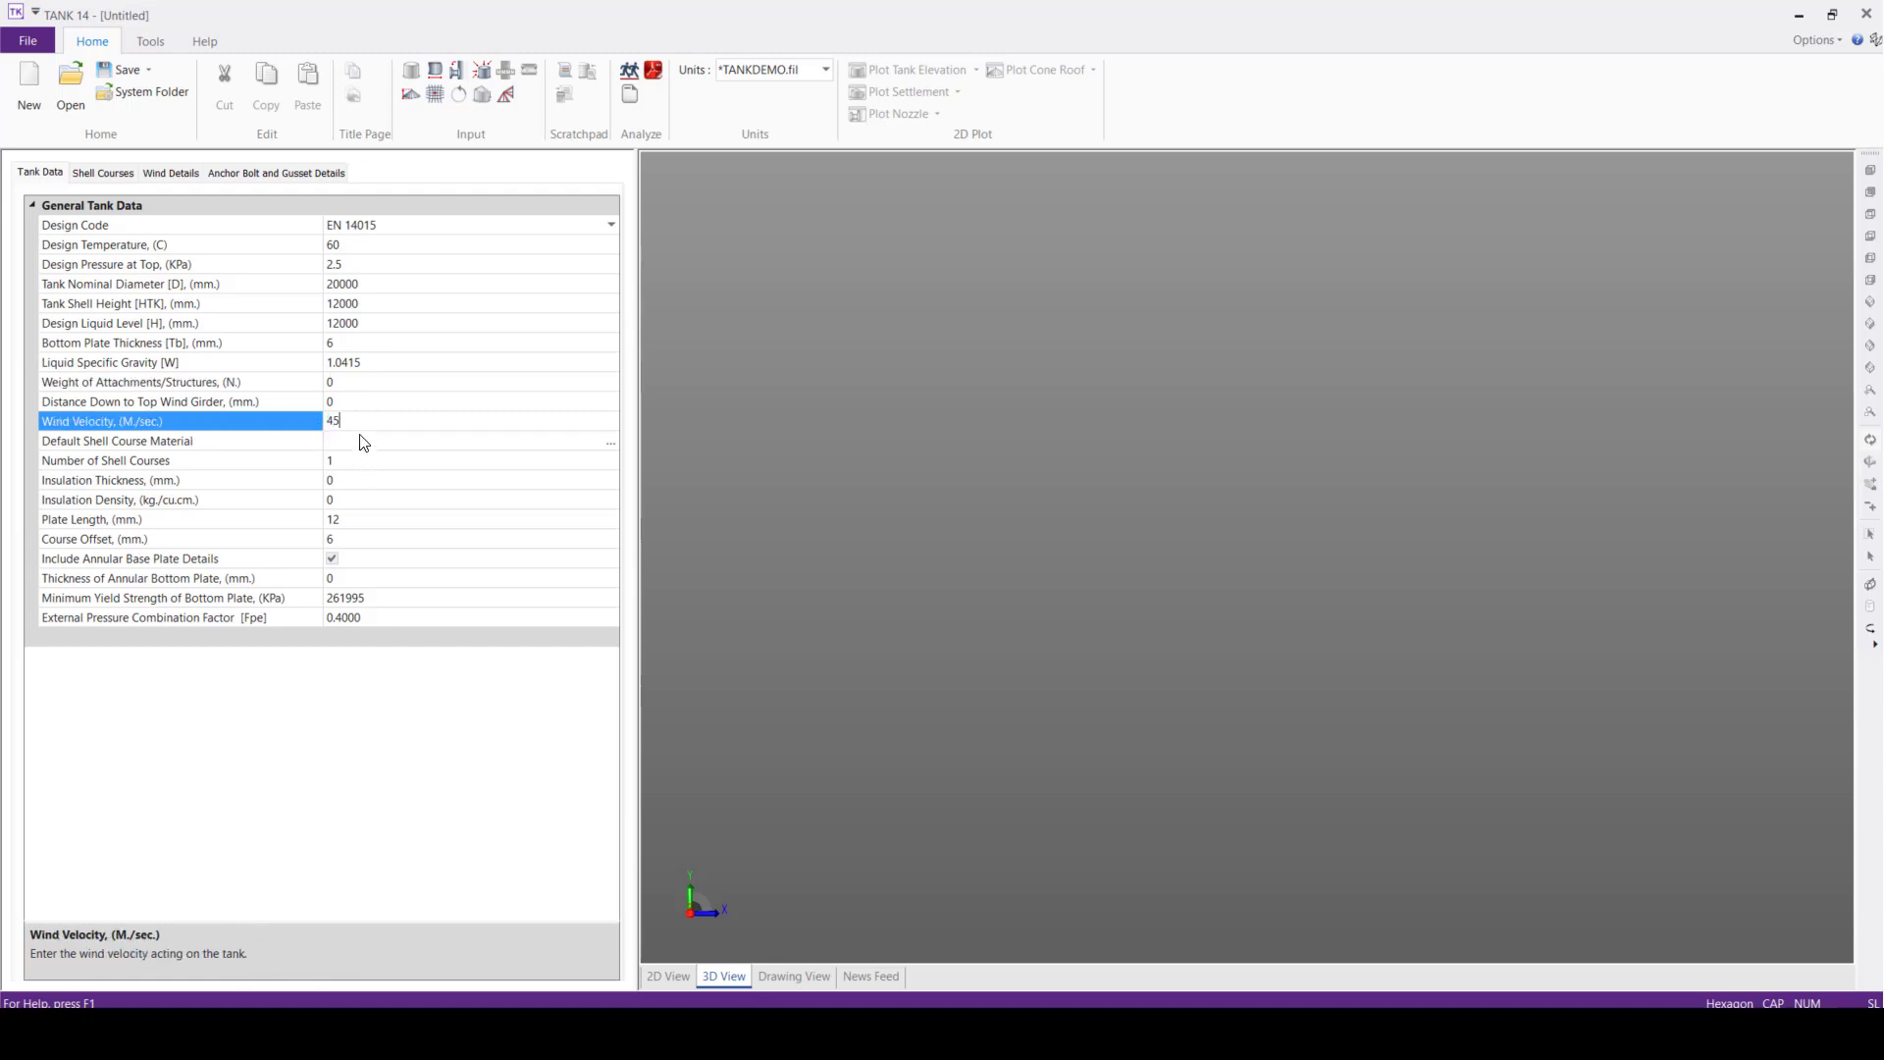
Search the EN 14015 material database for S355J2 and assign the 16 mm maximum thickness entry as default shell course material
click(362, 440)
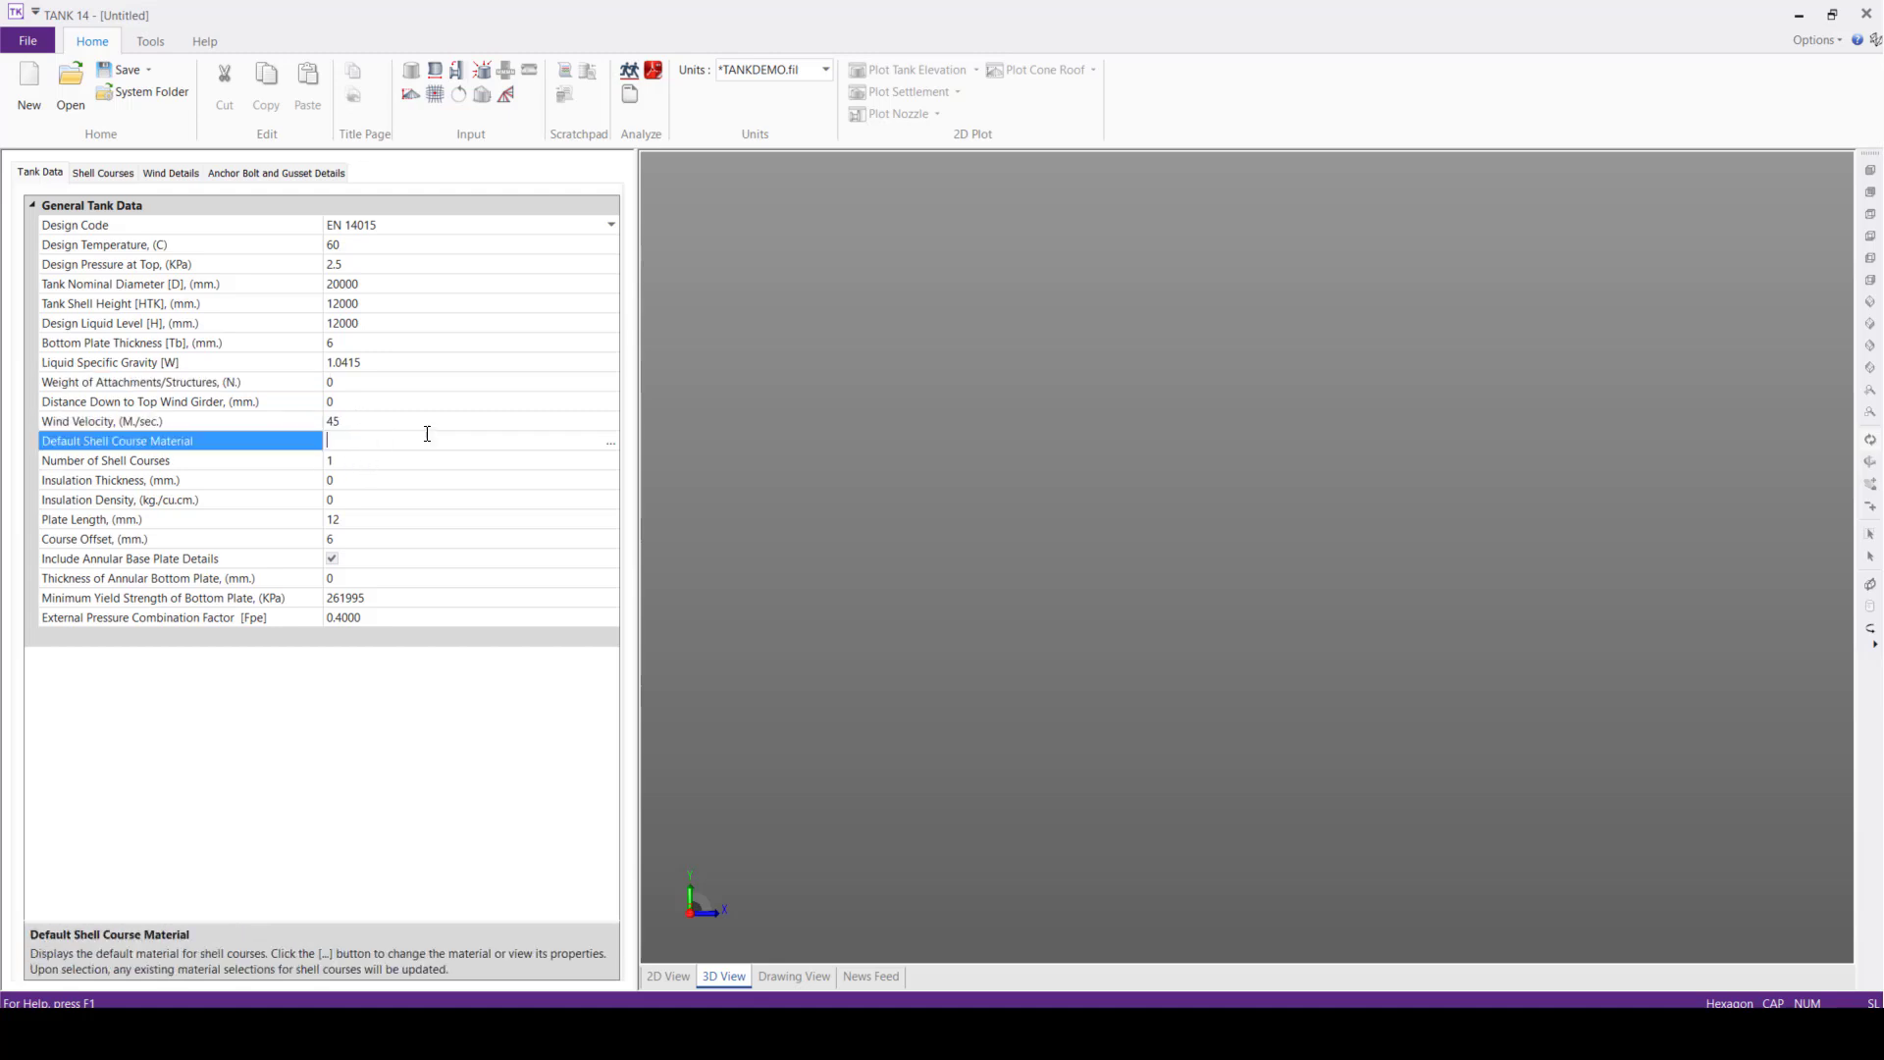
click(609, 444)
click(677, 445)
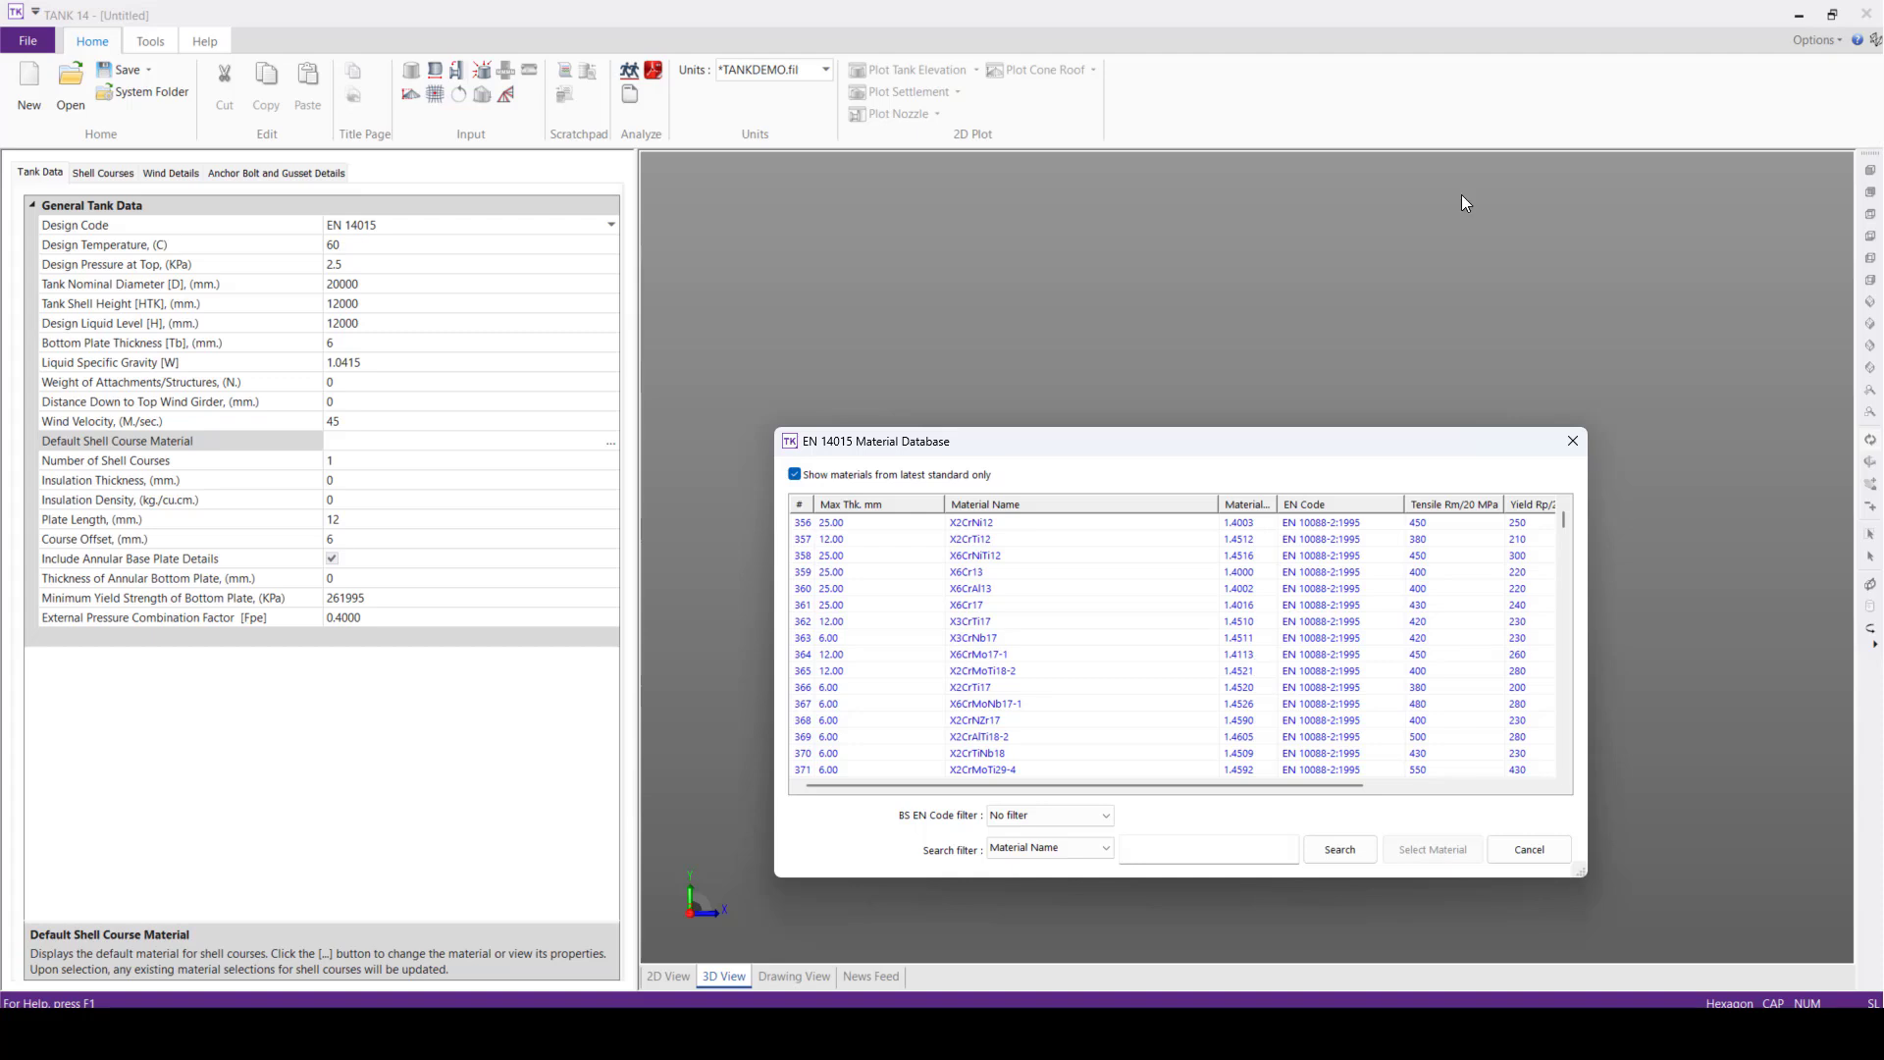
click(1234, 841)
text(S355J2)
click(1344, 852)
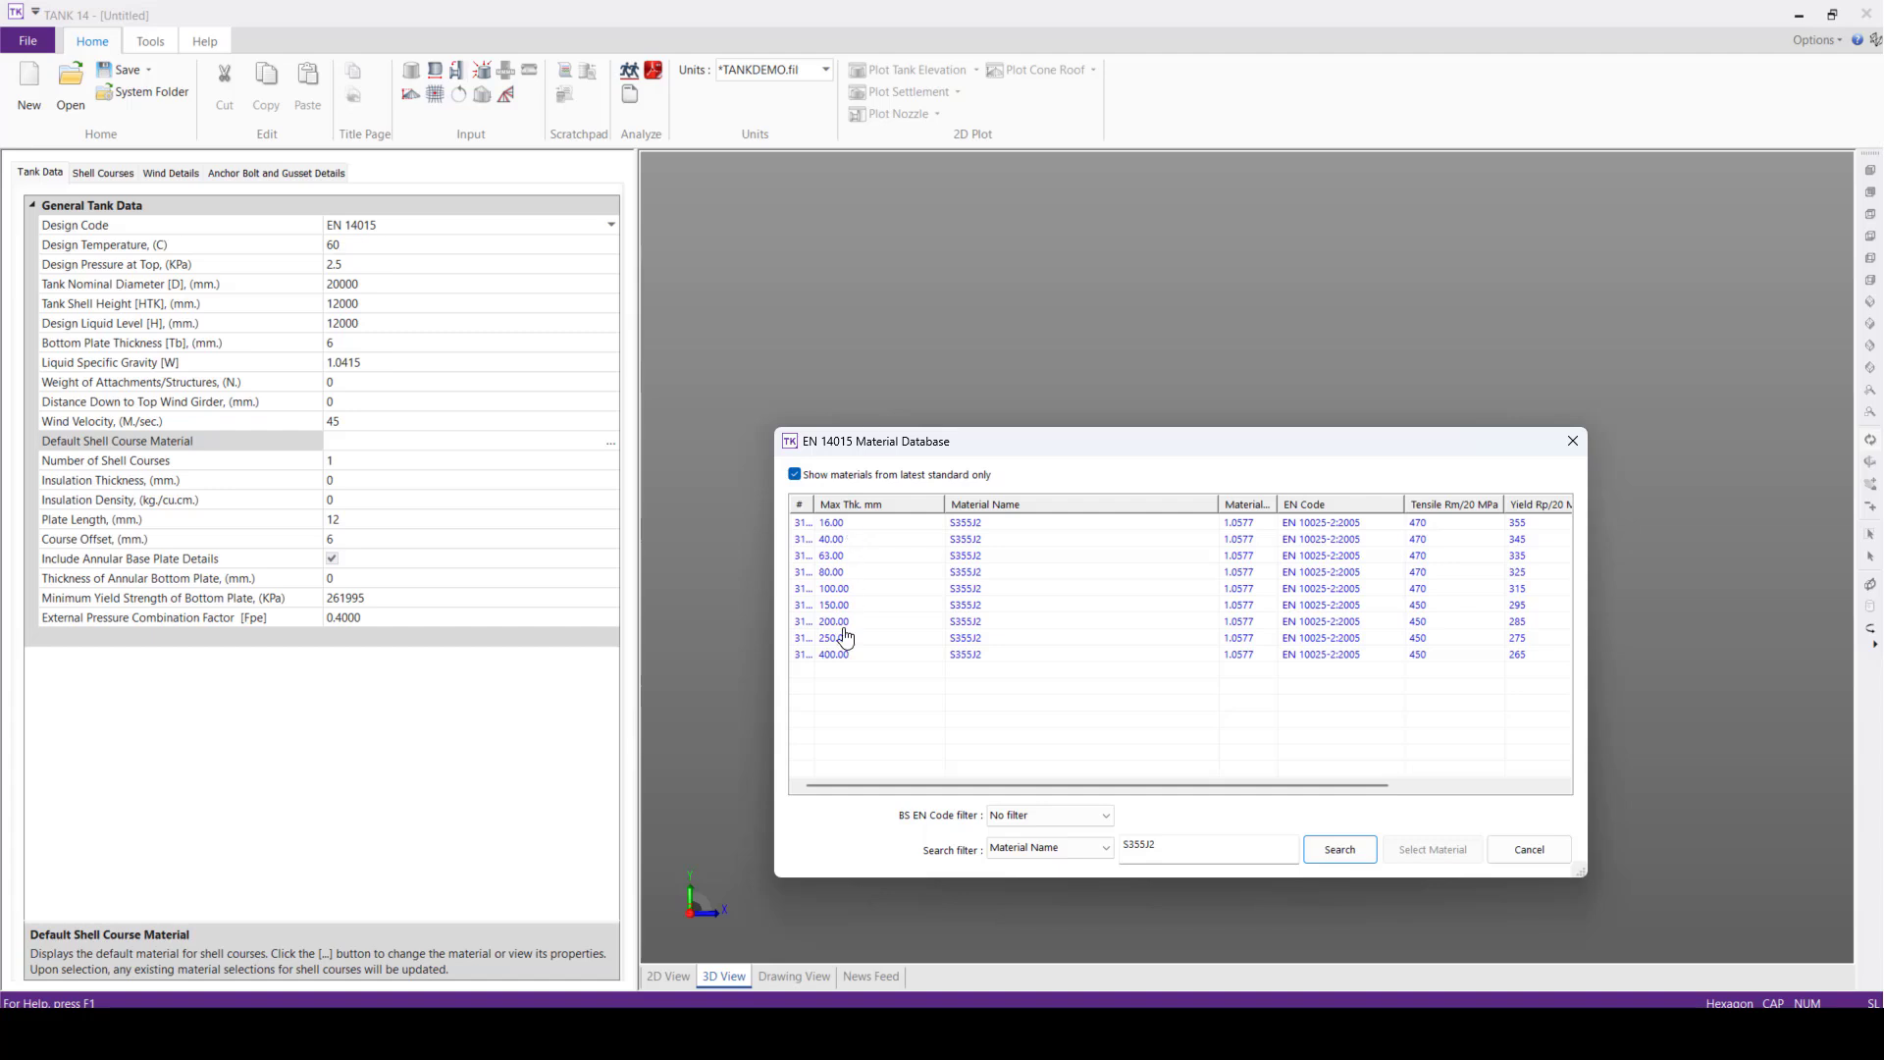
click(839, 530)
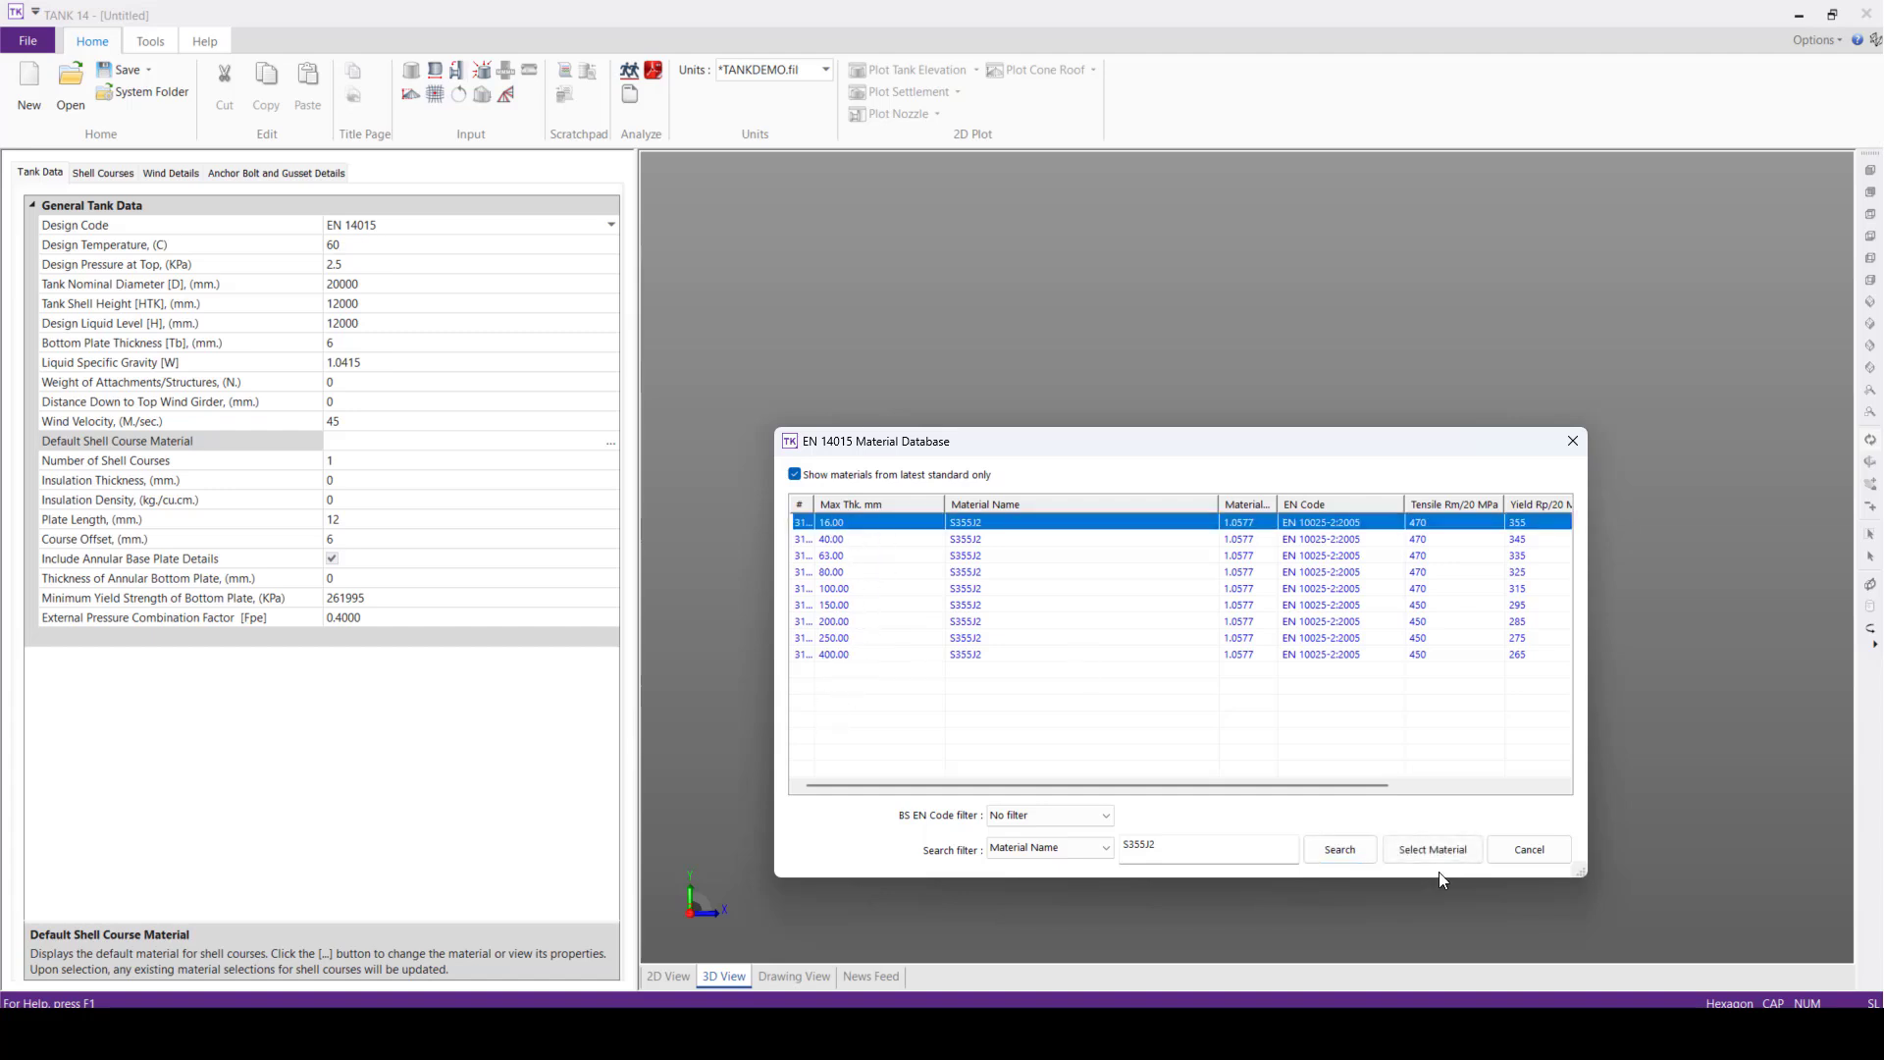
click(1434, 851)
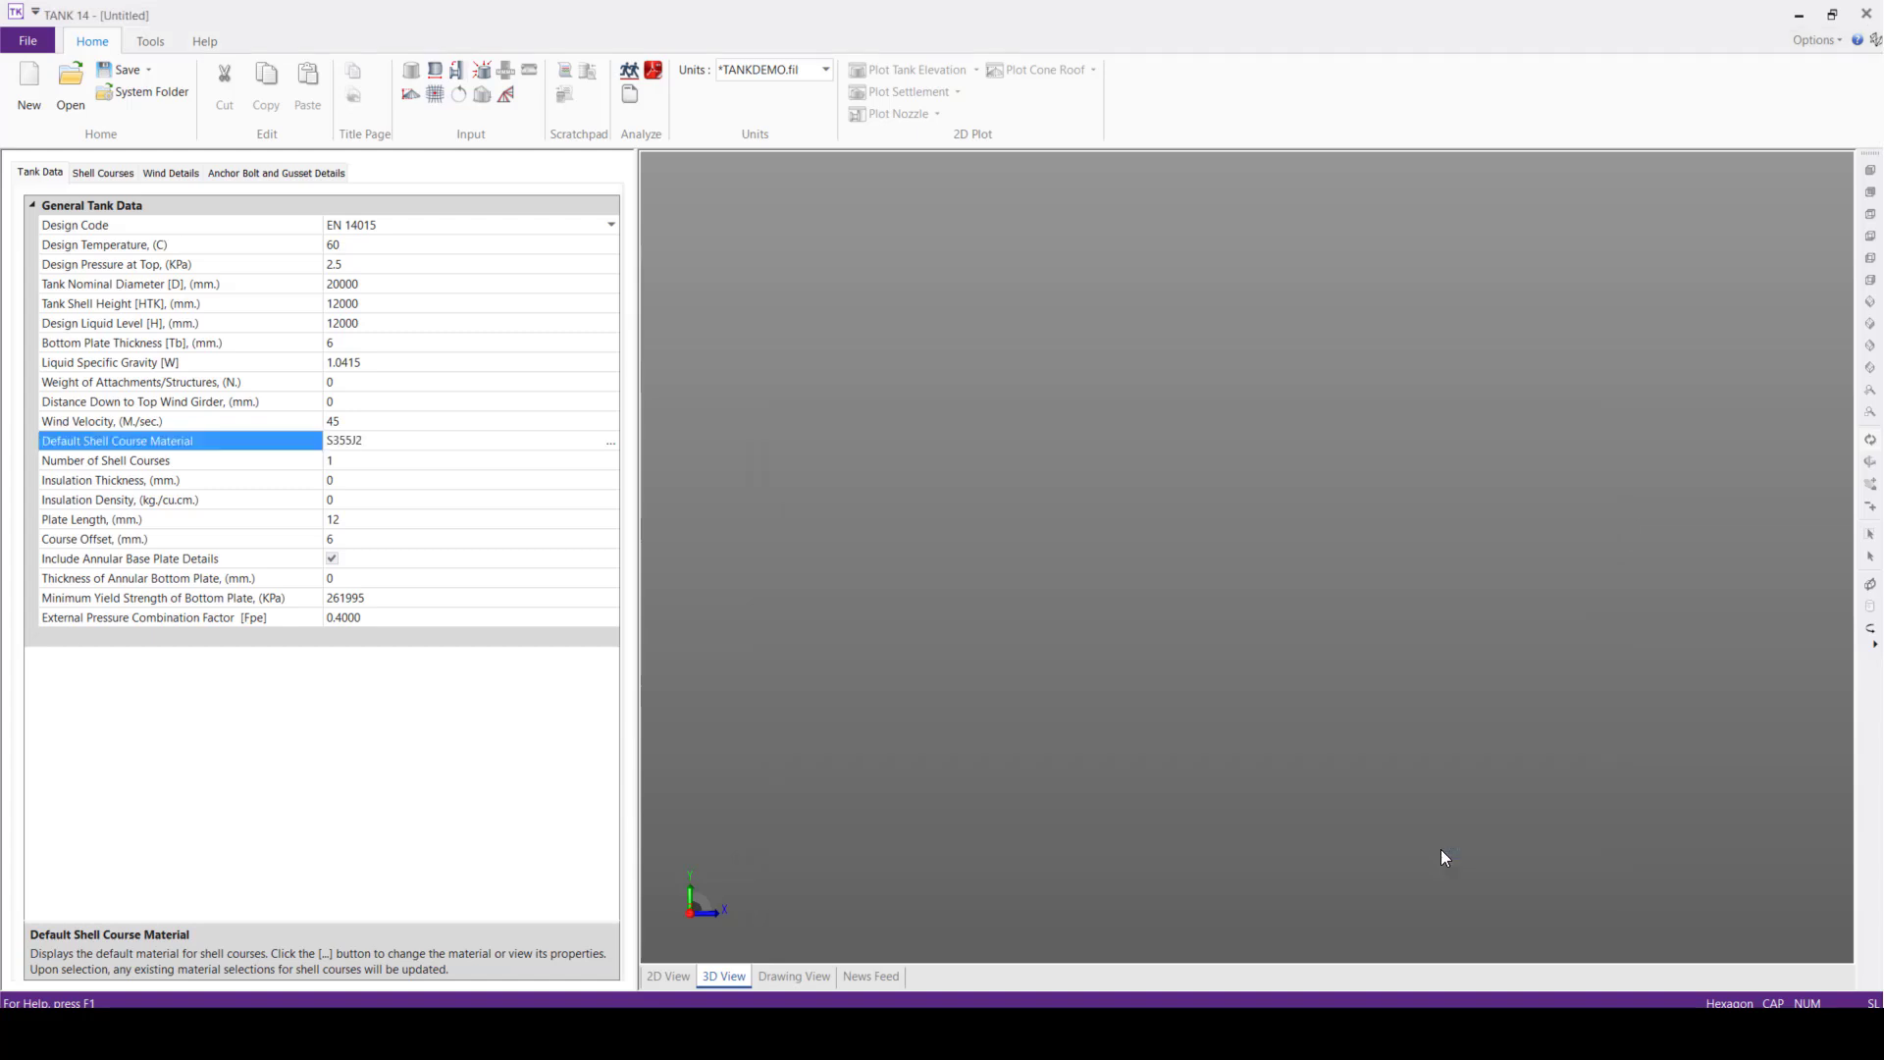
Set the number of shell courses to 6
click(424, 465)
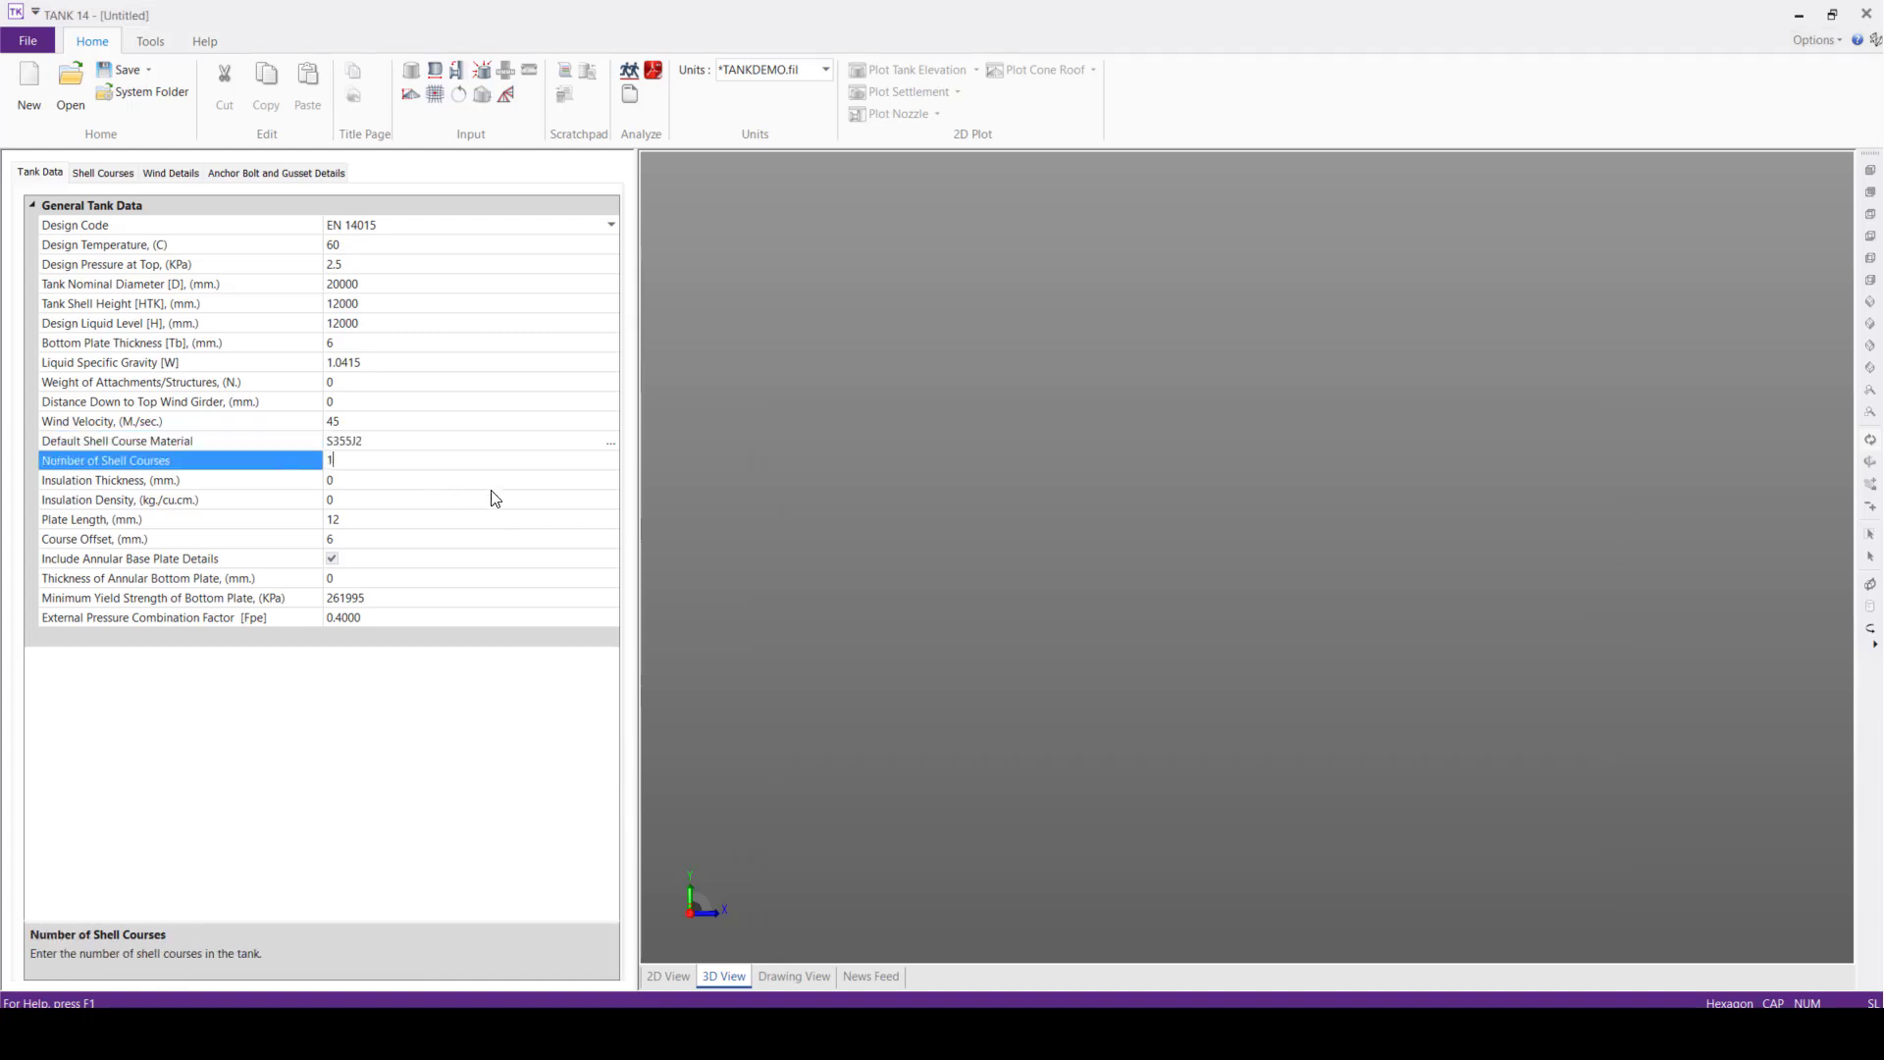
click(424, 467)
text(6)
click(343, 477)
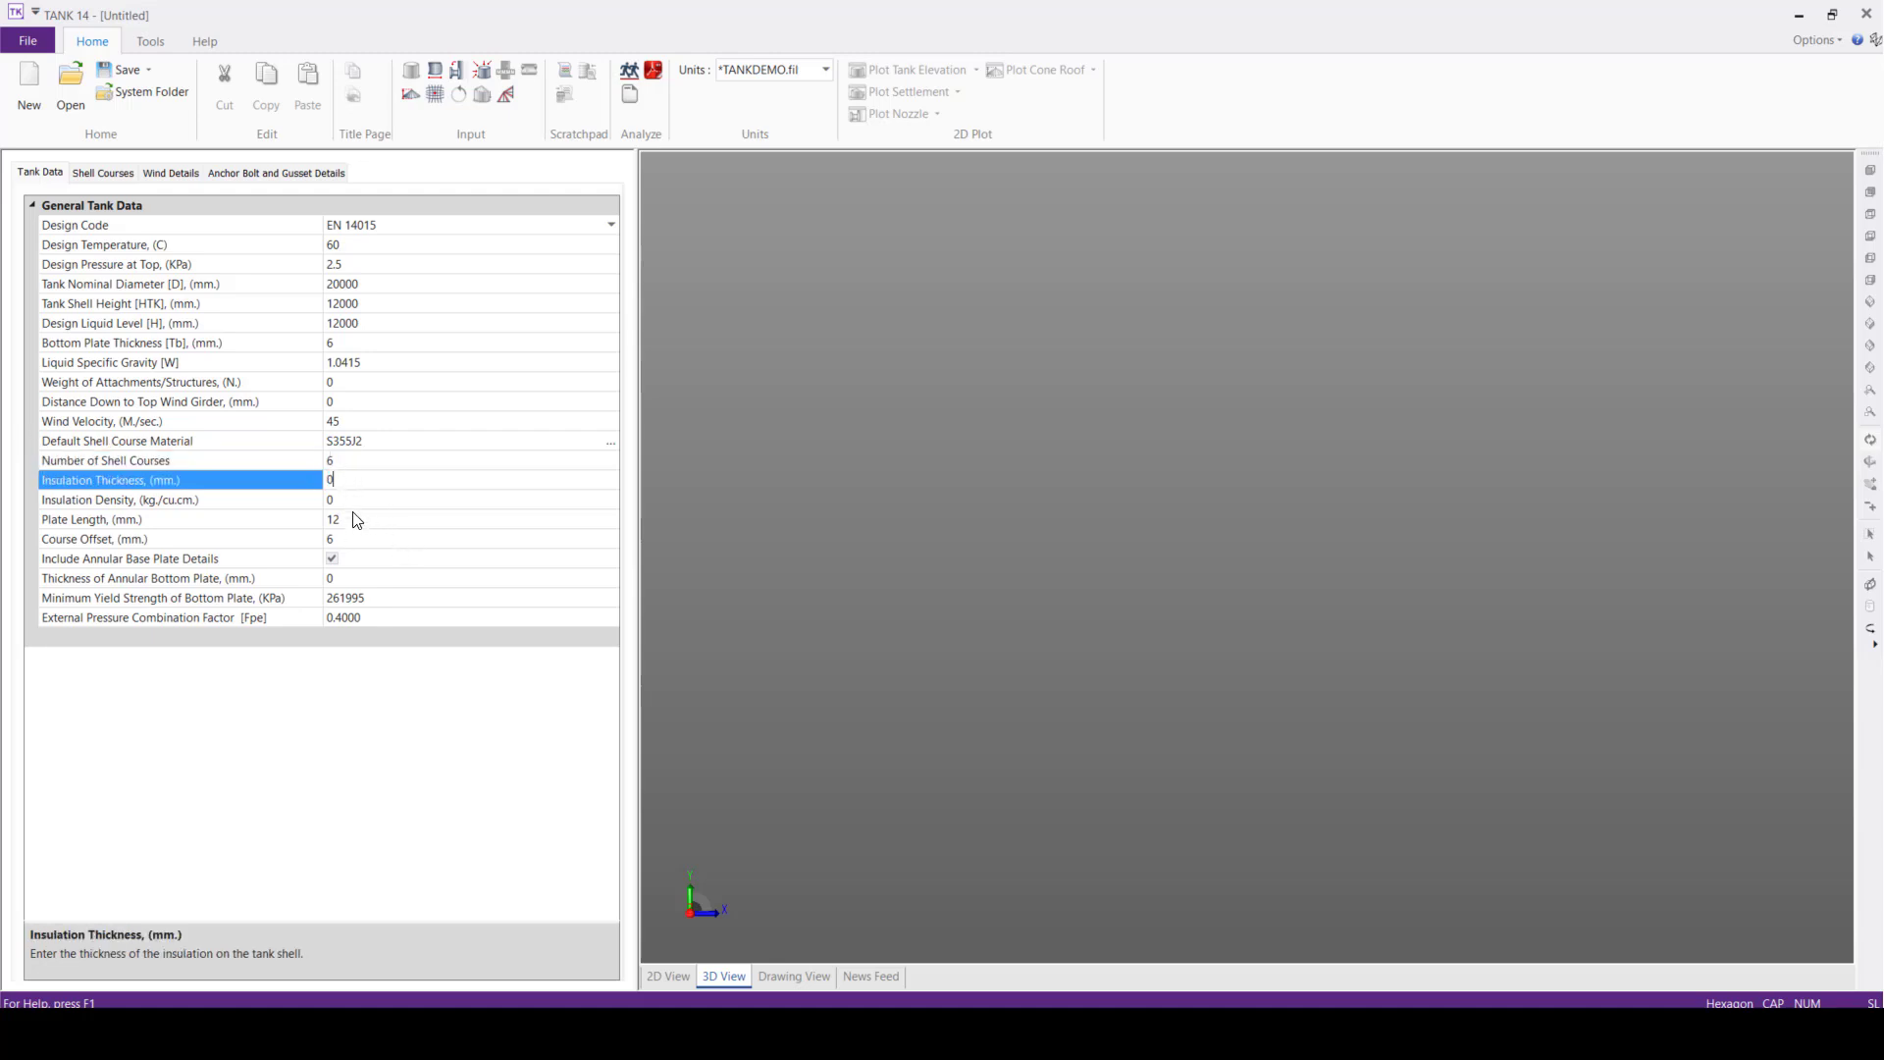
Set the plate length to 5000 mm and the course offset to 2000 mm
click(357, 519)
text(5000)
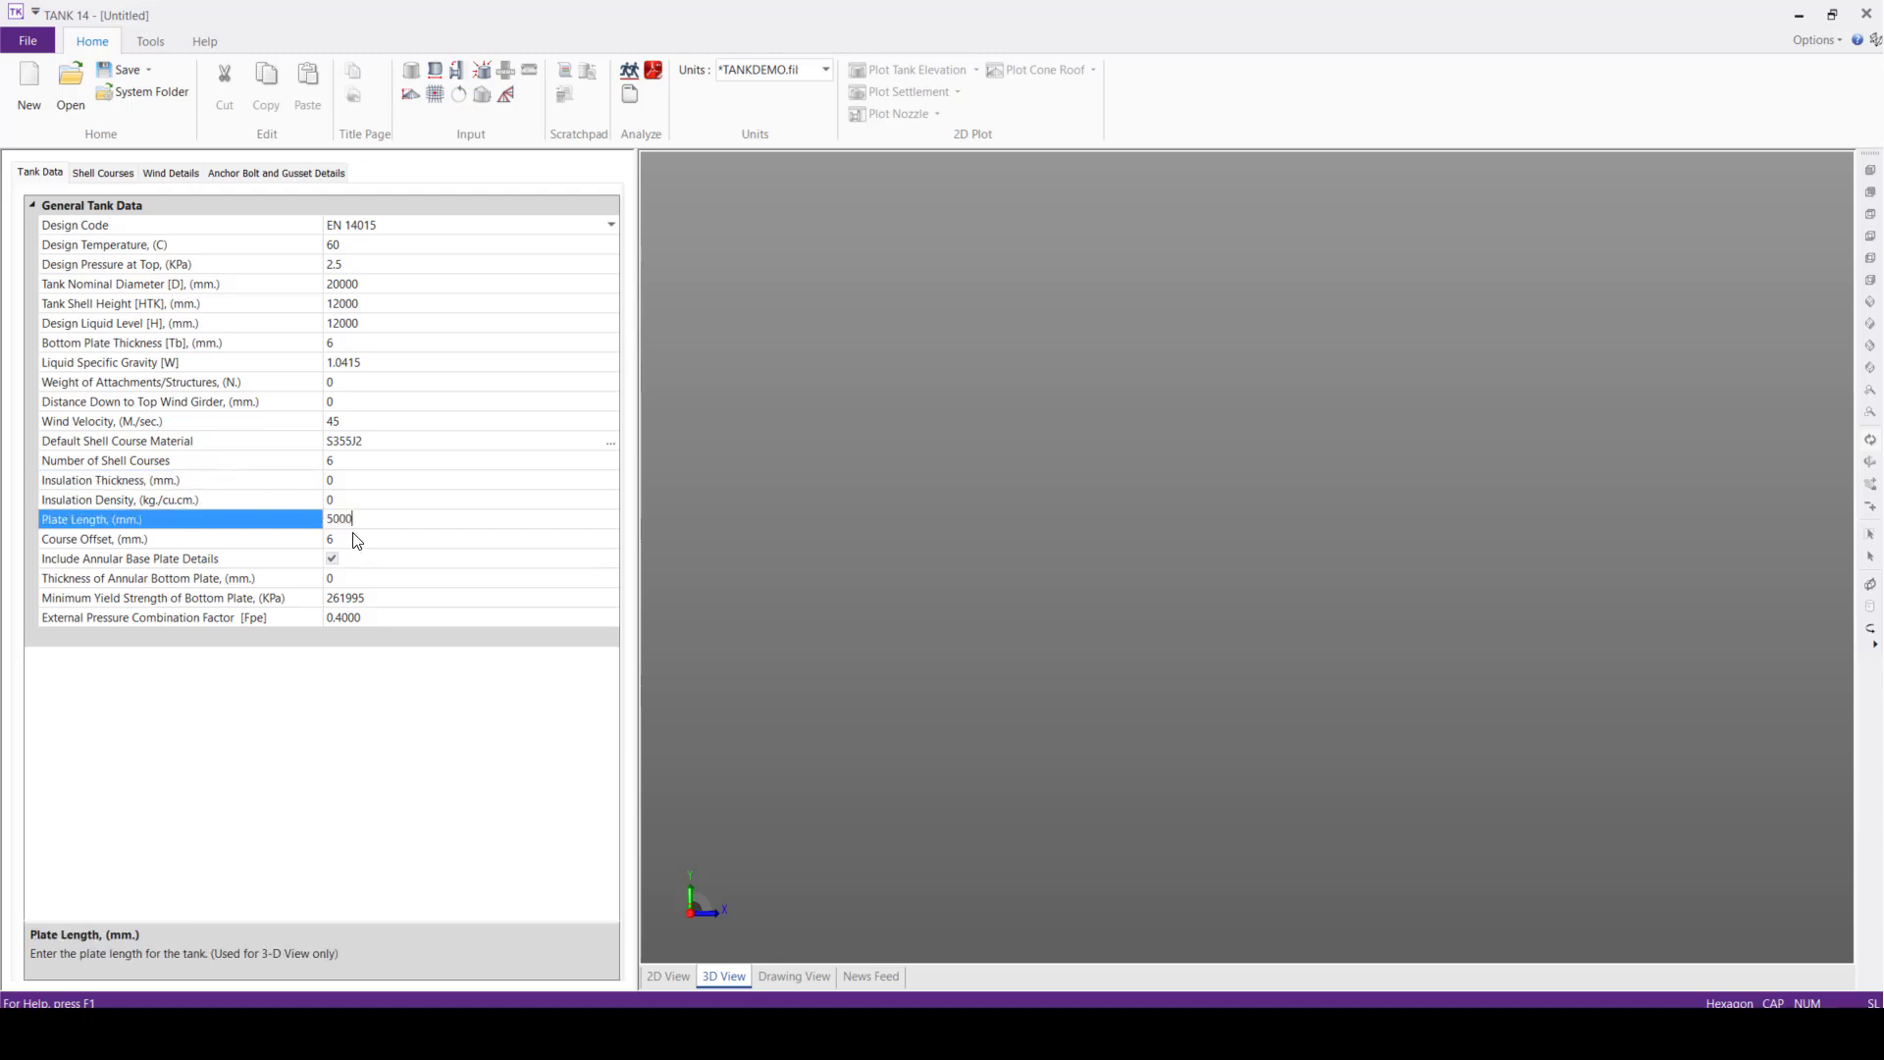
click(357, 540)
text(2000)
click(376, 560)
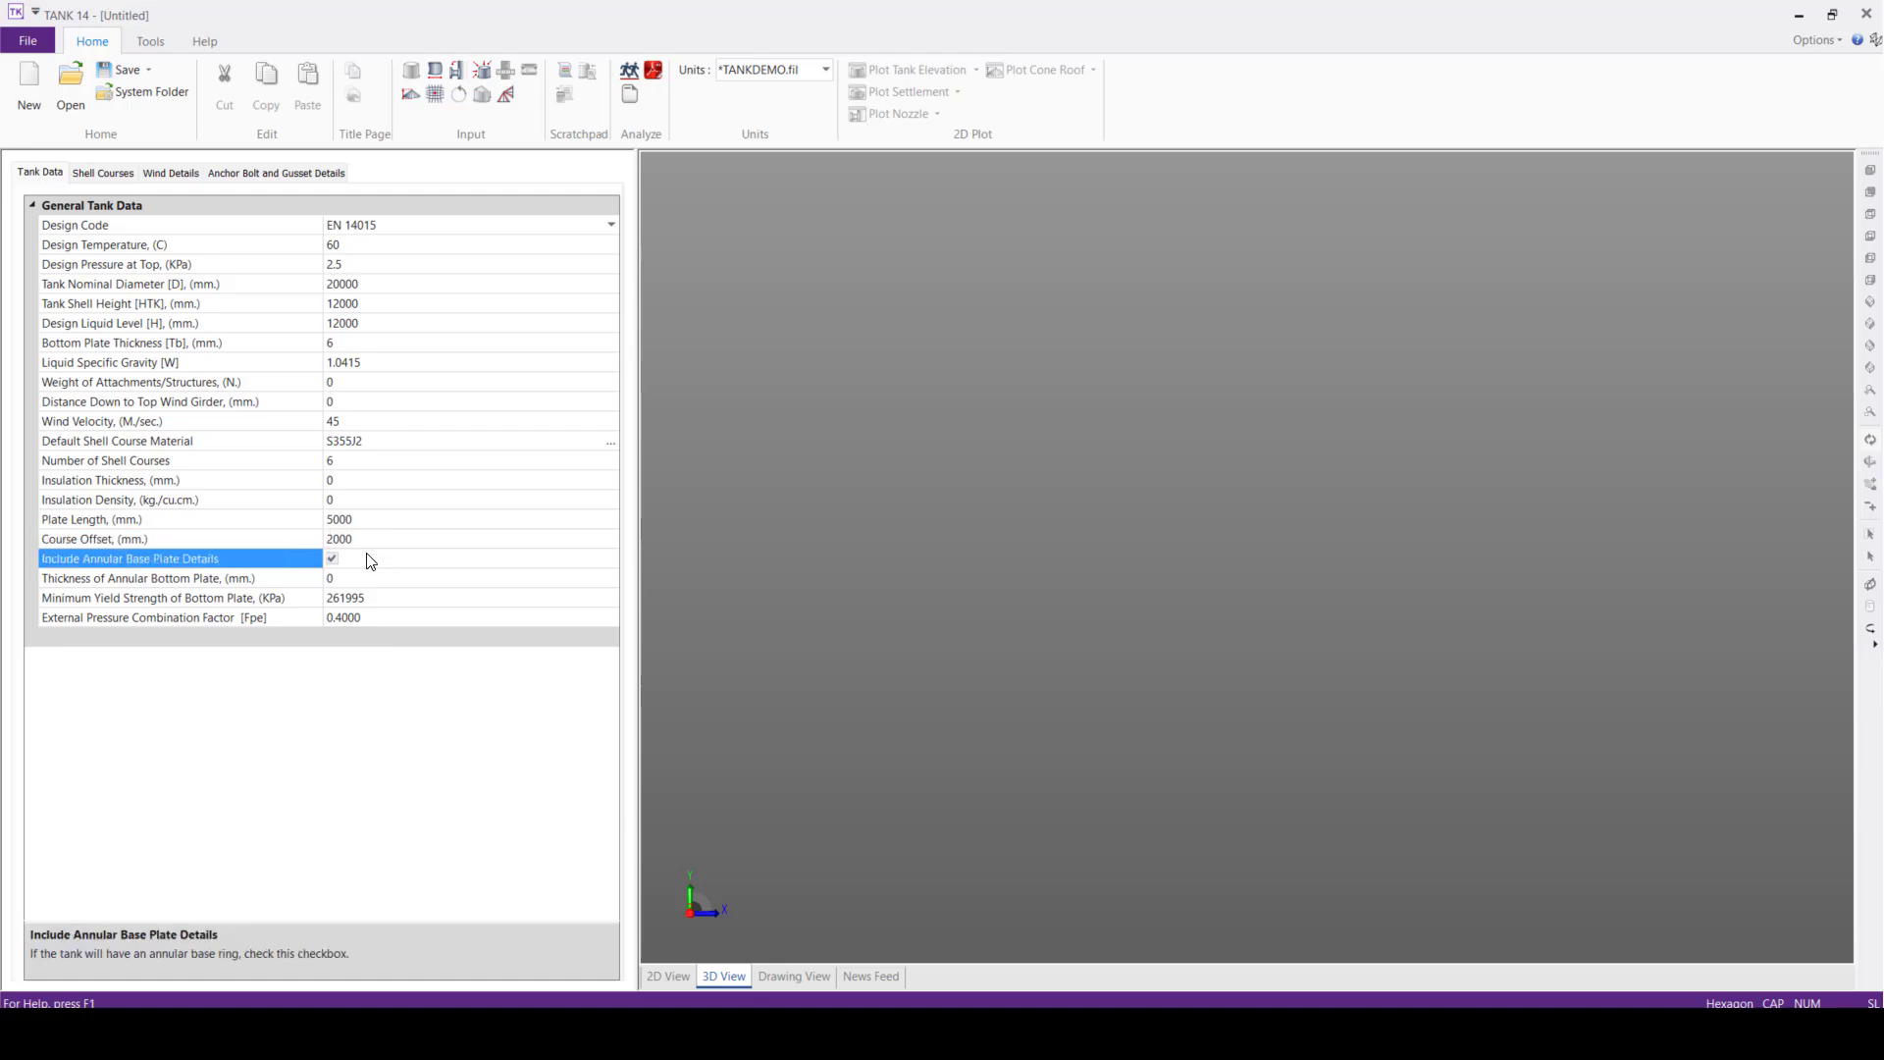
Set the thickness of shell courses 1, 2 and 3 to 8 mm each
click(98, 174)
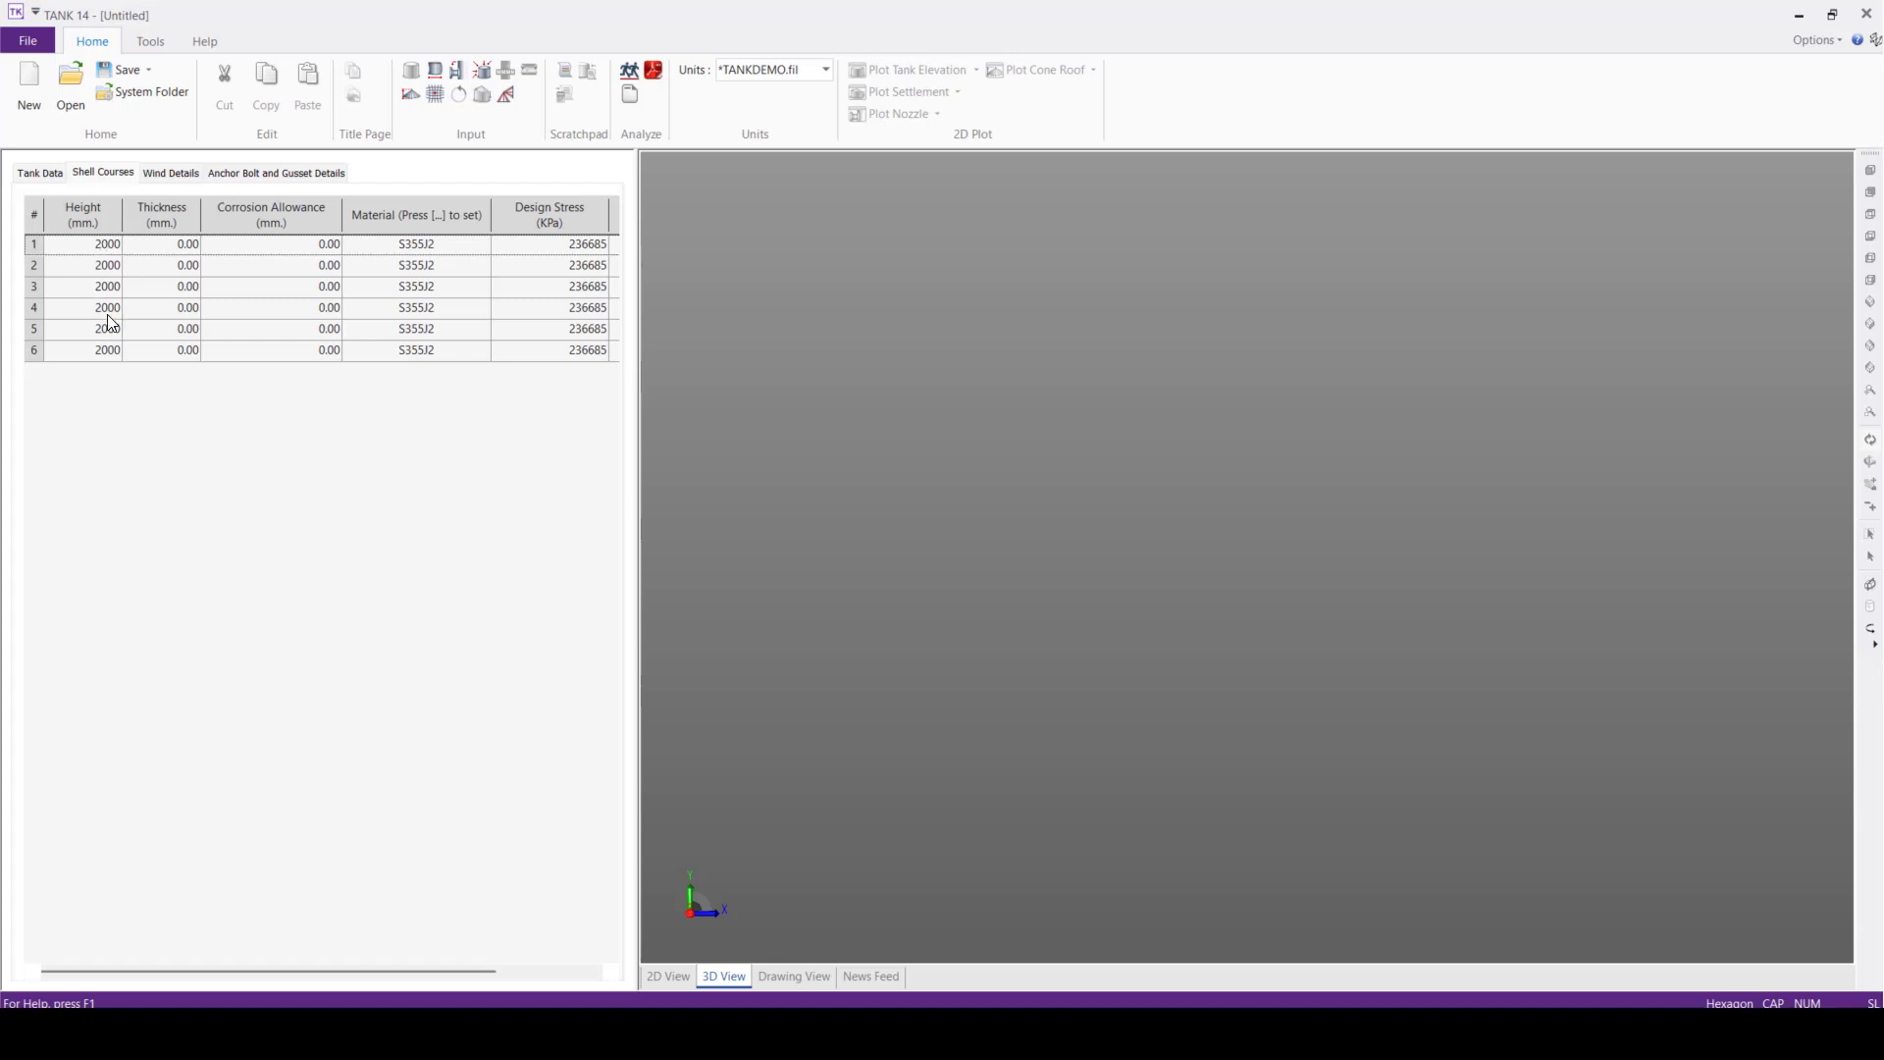
click(196, 248)
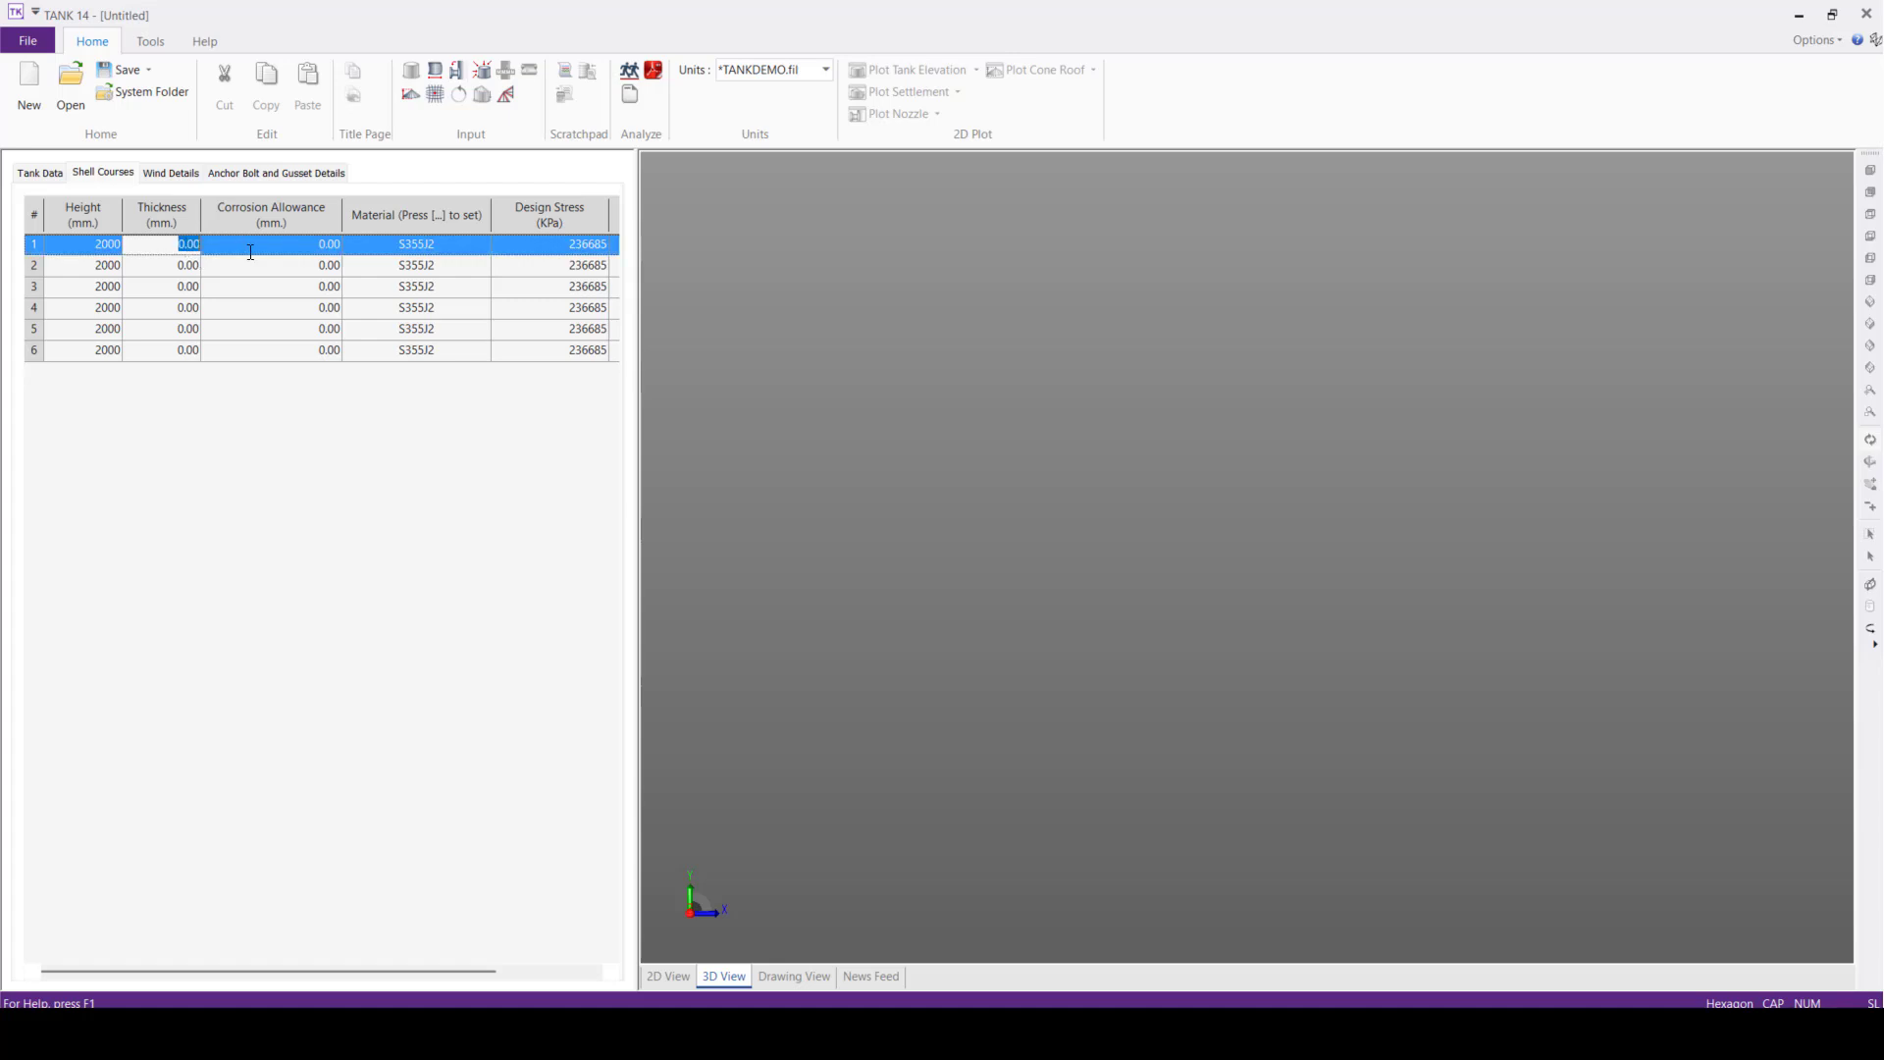
text(8)
click(181, 266)
text(8)
click(181, 287)
text(8)
click(196, 308)
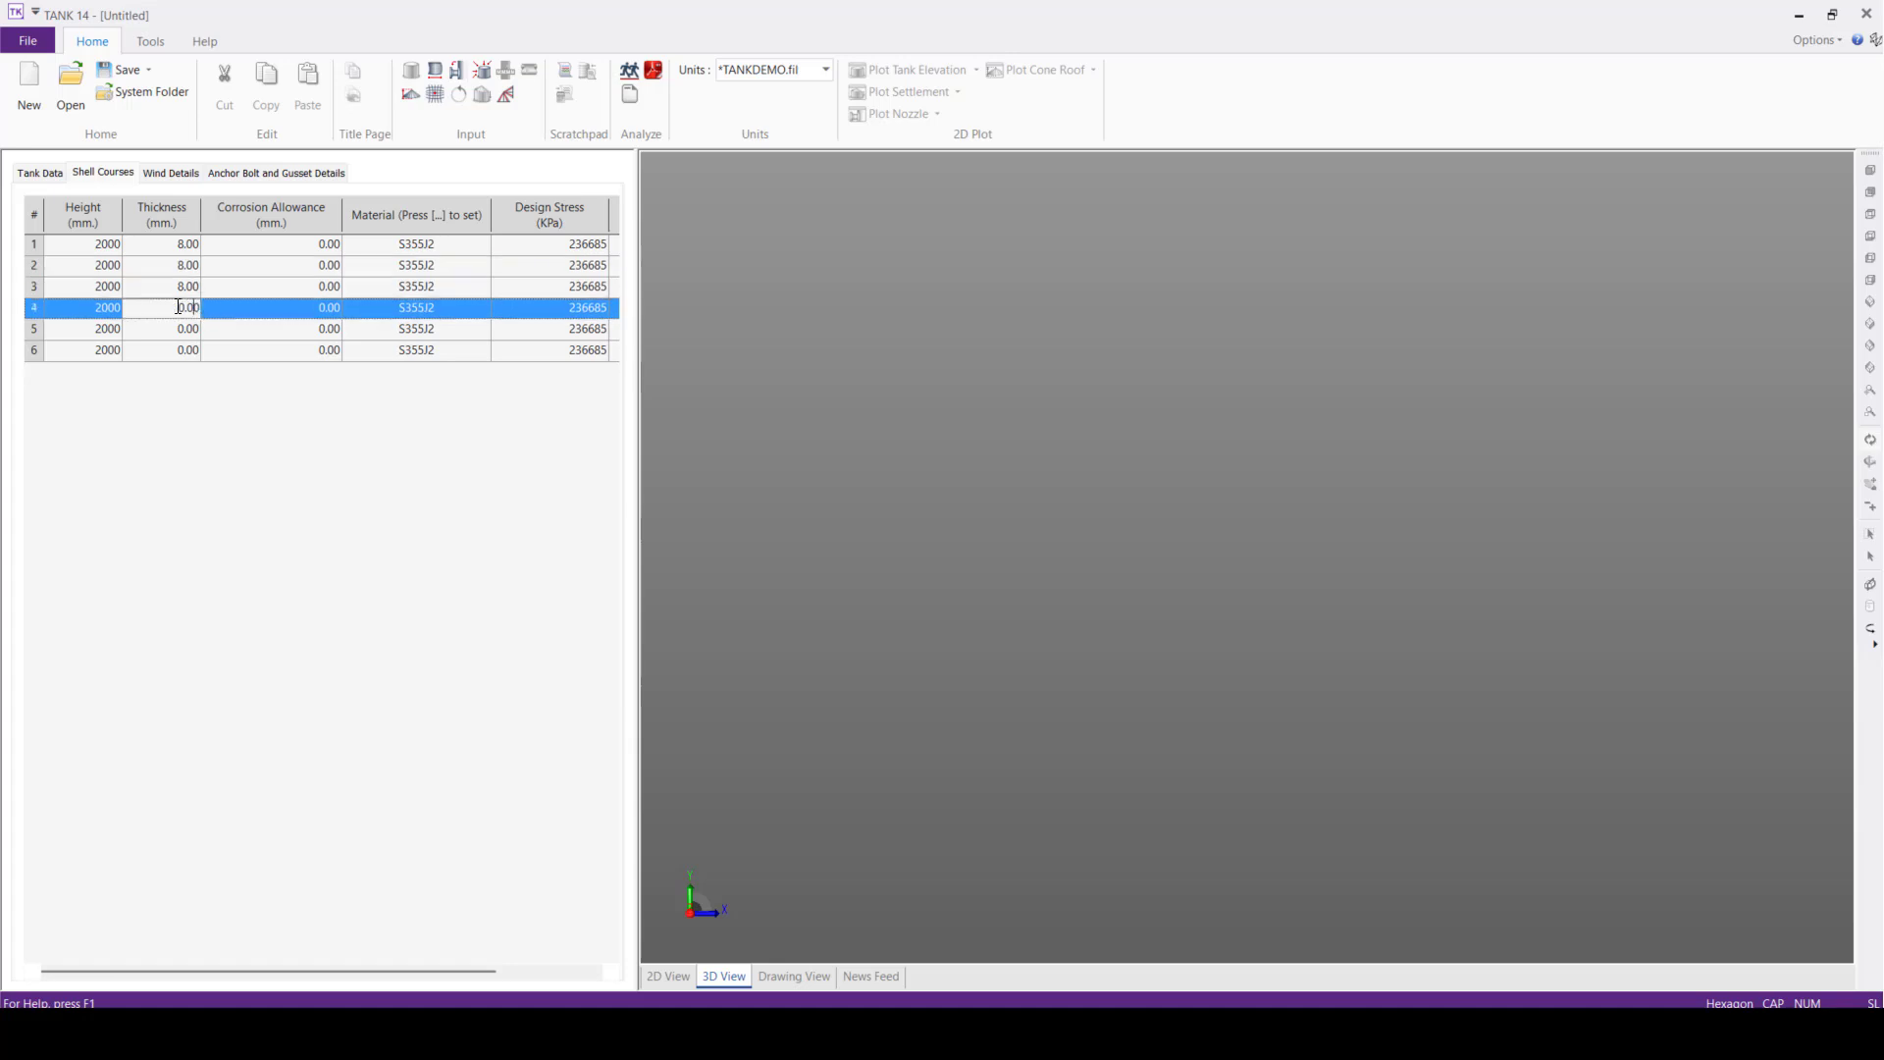
text(8)
click(189, 330)
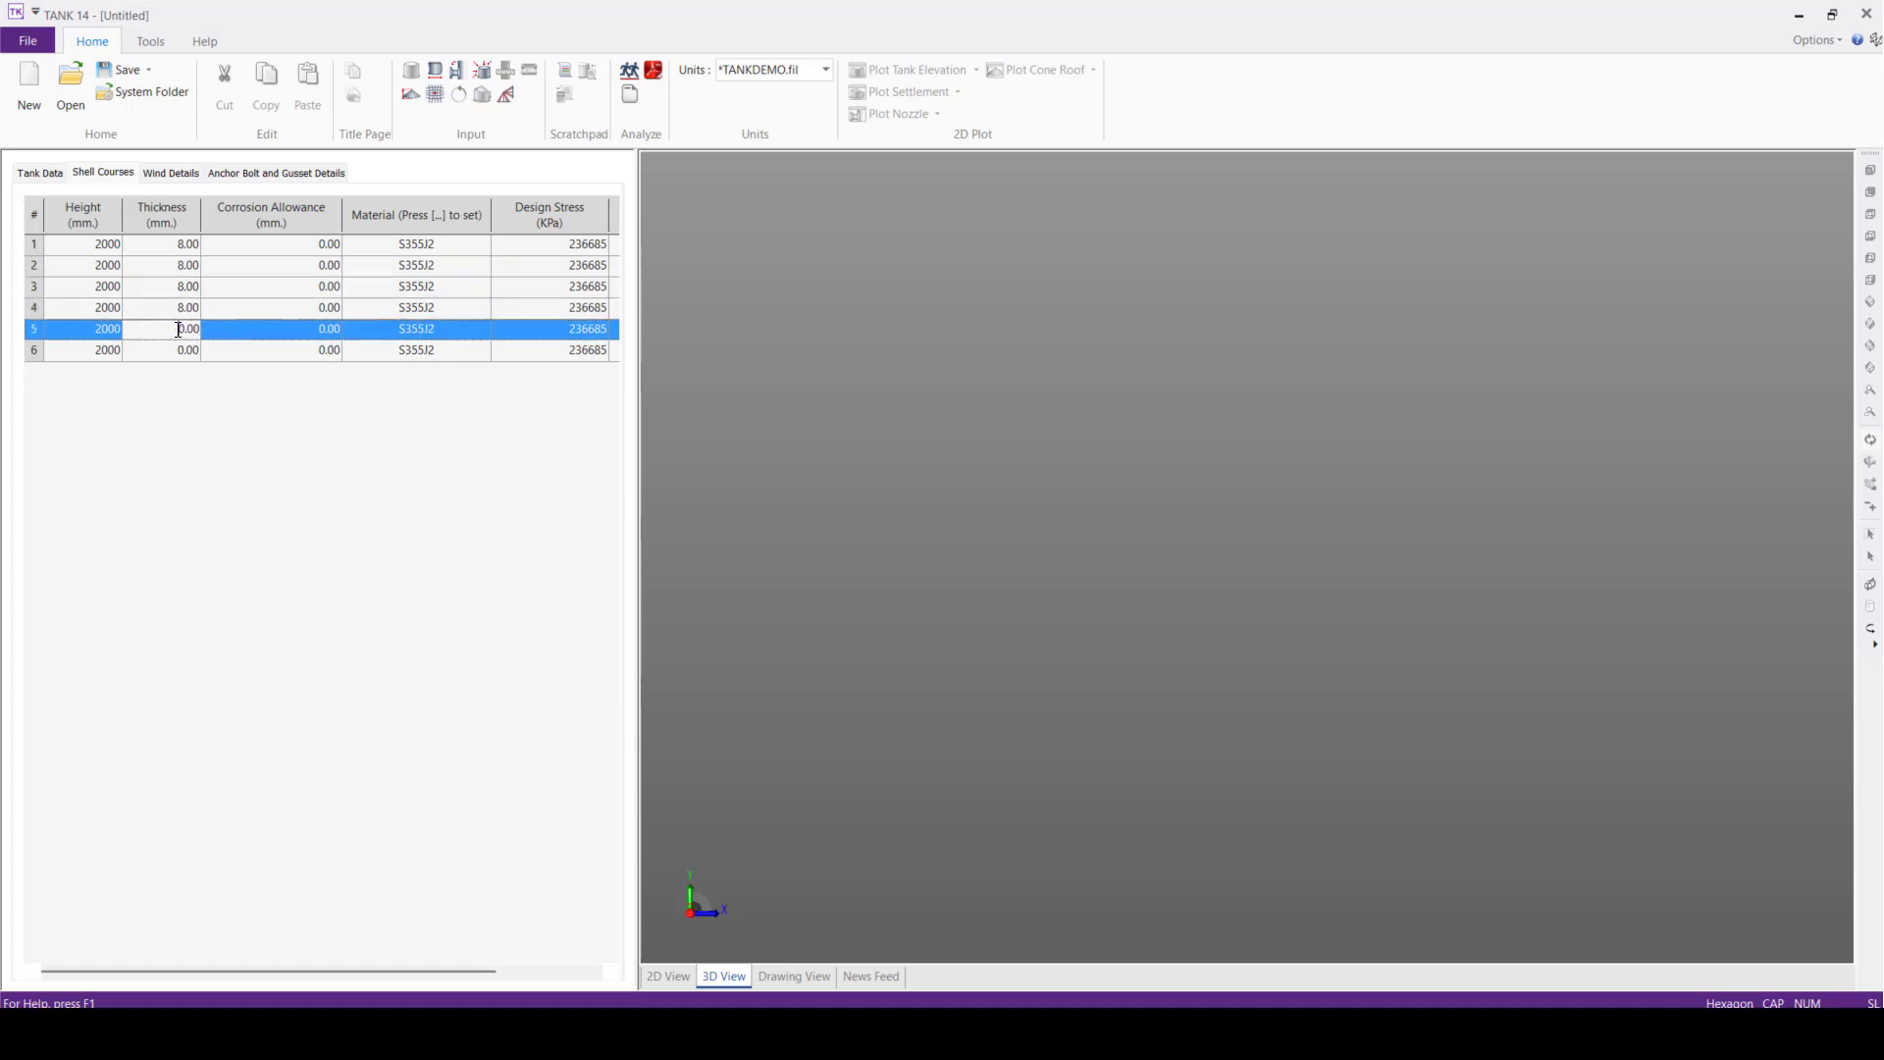
Set the thickness of shell courses 4, 5 and 6 to 6 mm each
click(186, 309)
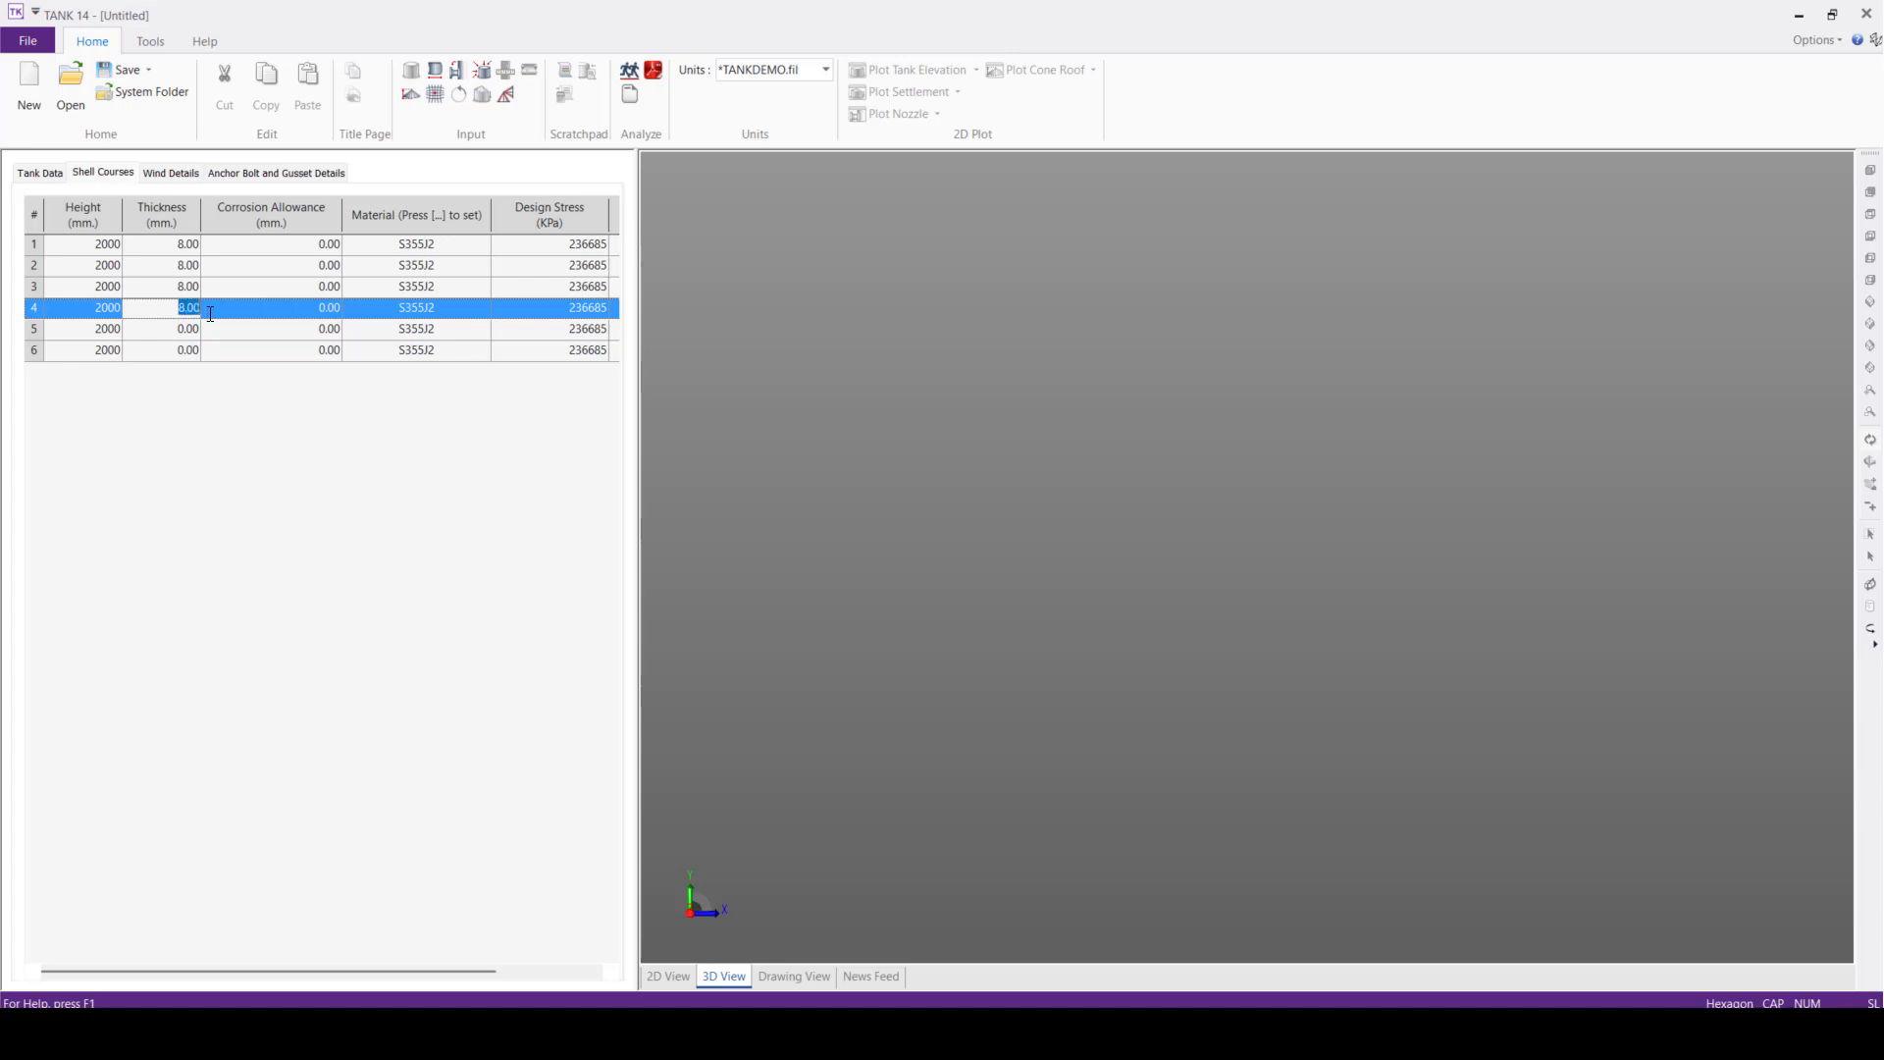
text(6)
click(180, 329)
text(6)
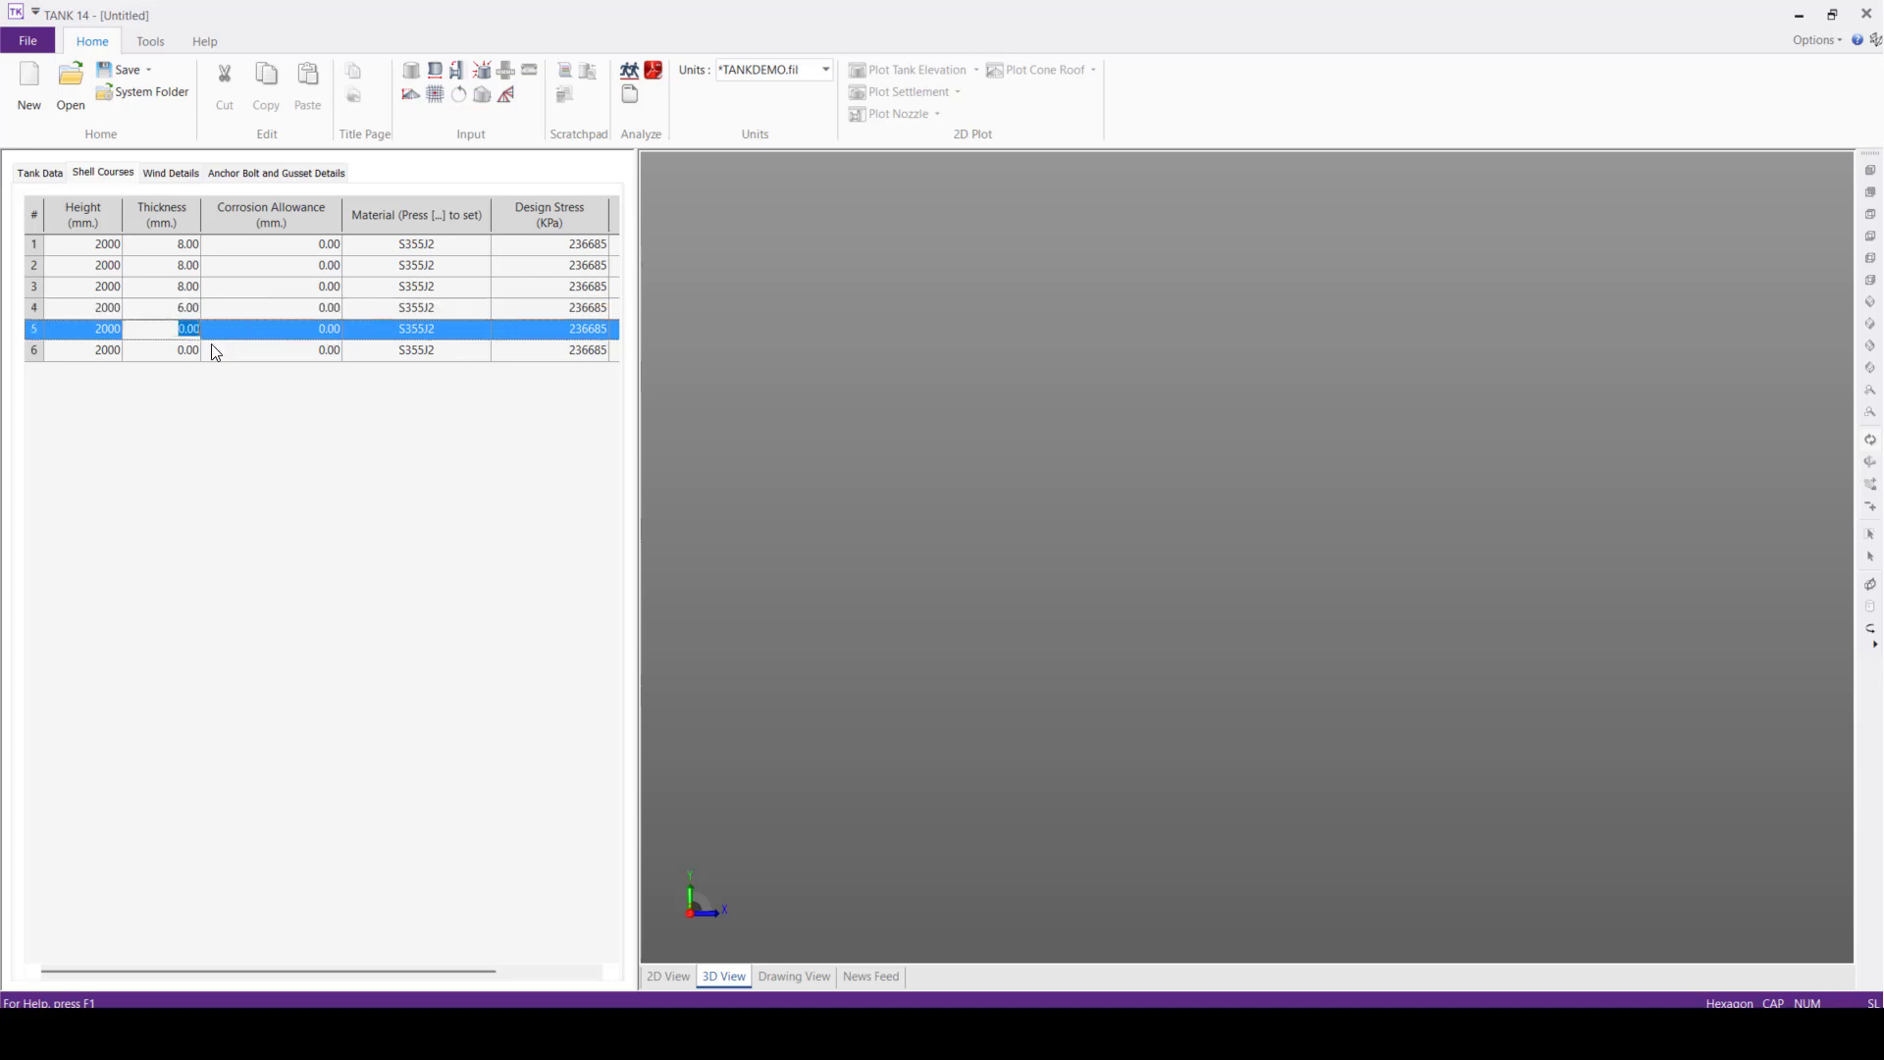
click(186, 350)
text(6)
click(189, 332)
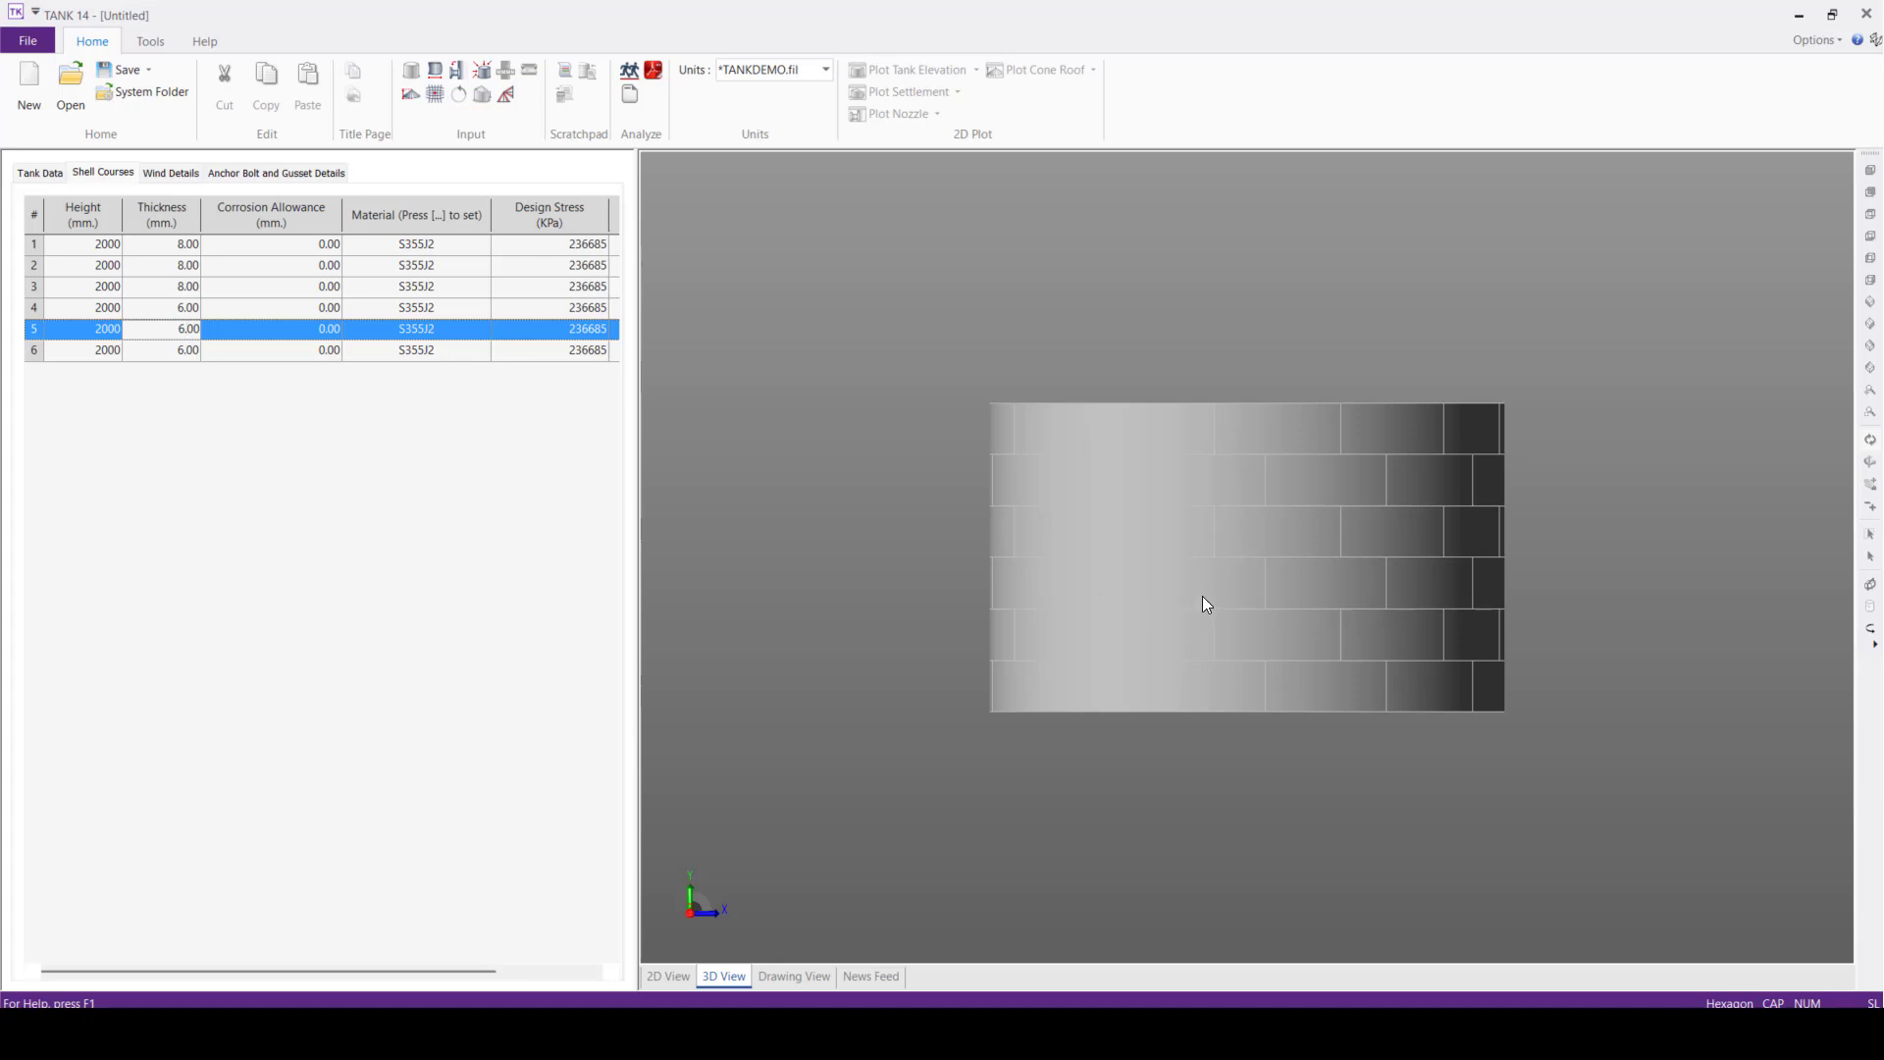
Inspect the tank shell in 3D, the full width of the shell course table and the wind details
scroll(1197, 599, up, 1)
middle_drag(1149, 491, 1148, 552)
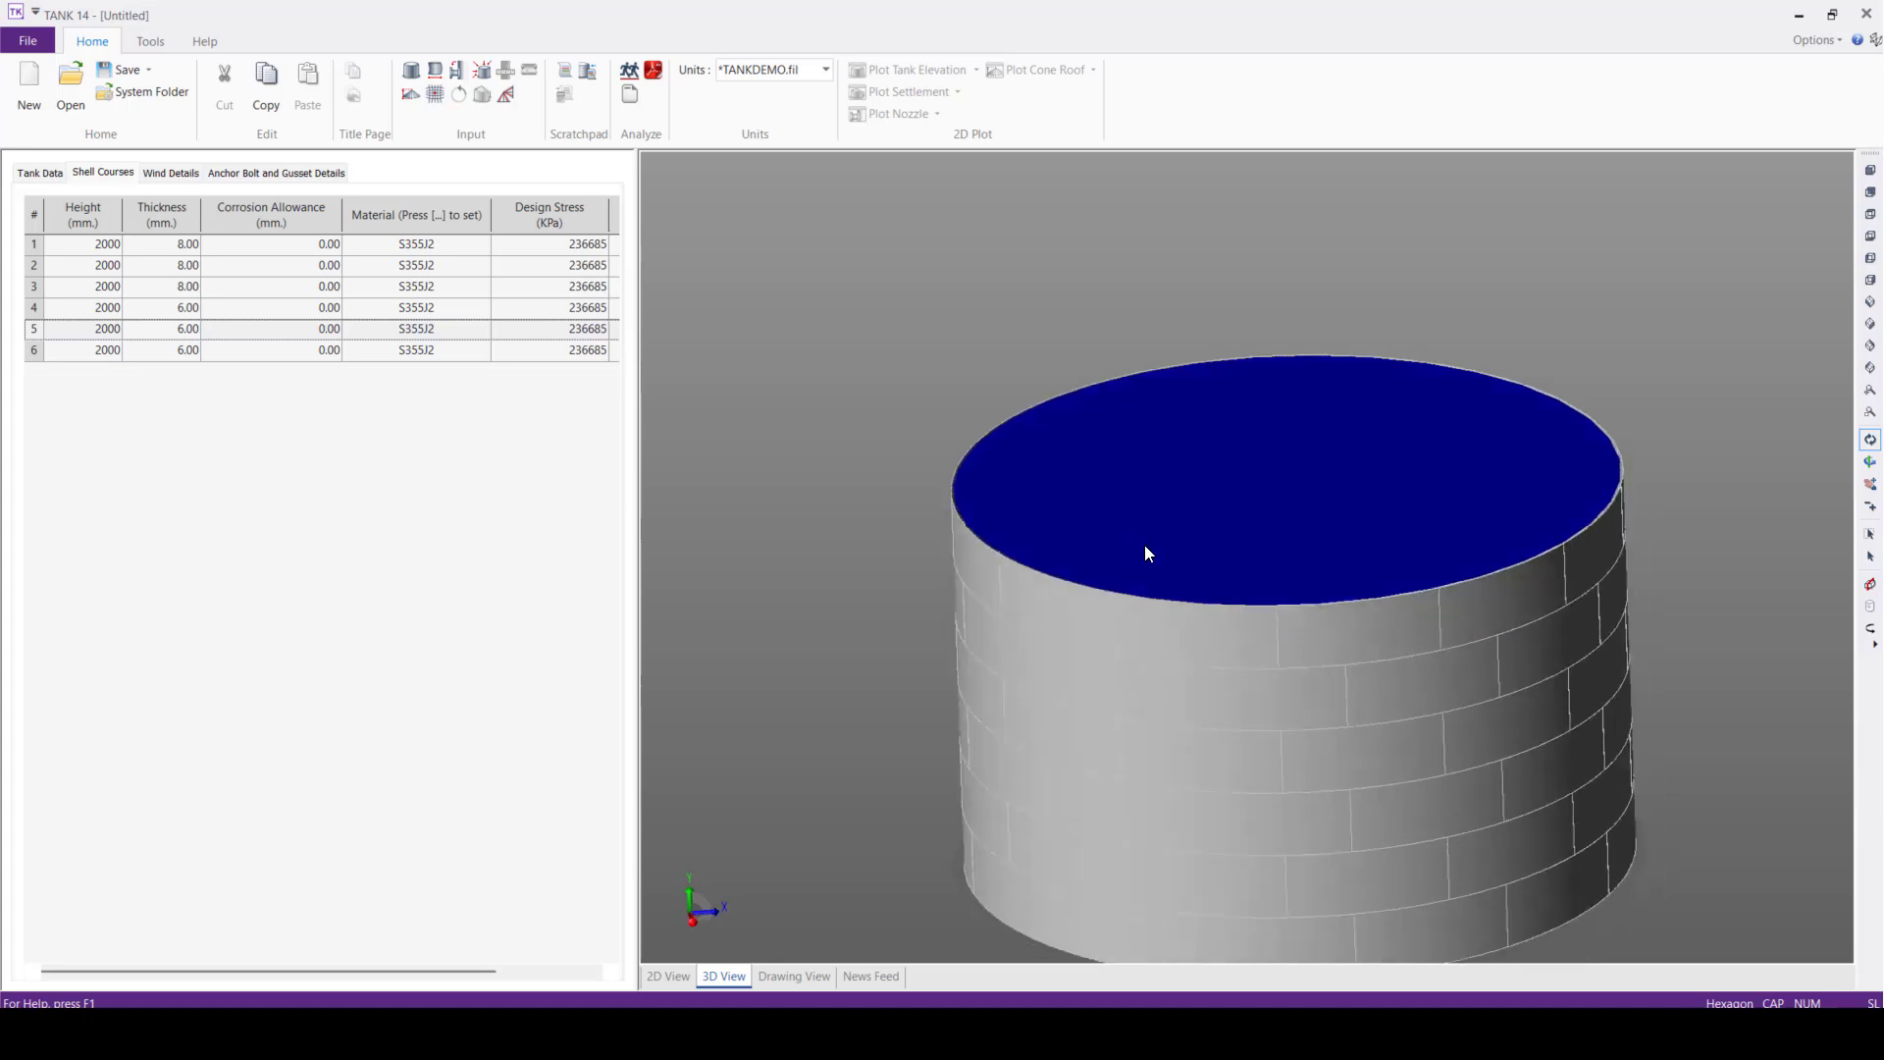
scroll(1342, 713, up, 1)
scroll(1309, 688, down, 1)
middle_drag(1233, 716, 1171, 598)
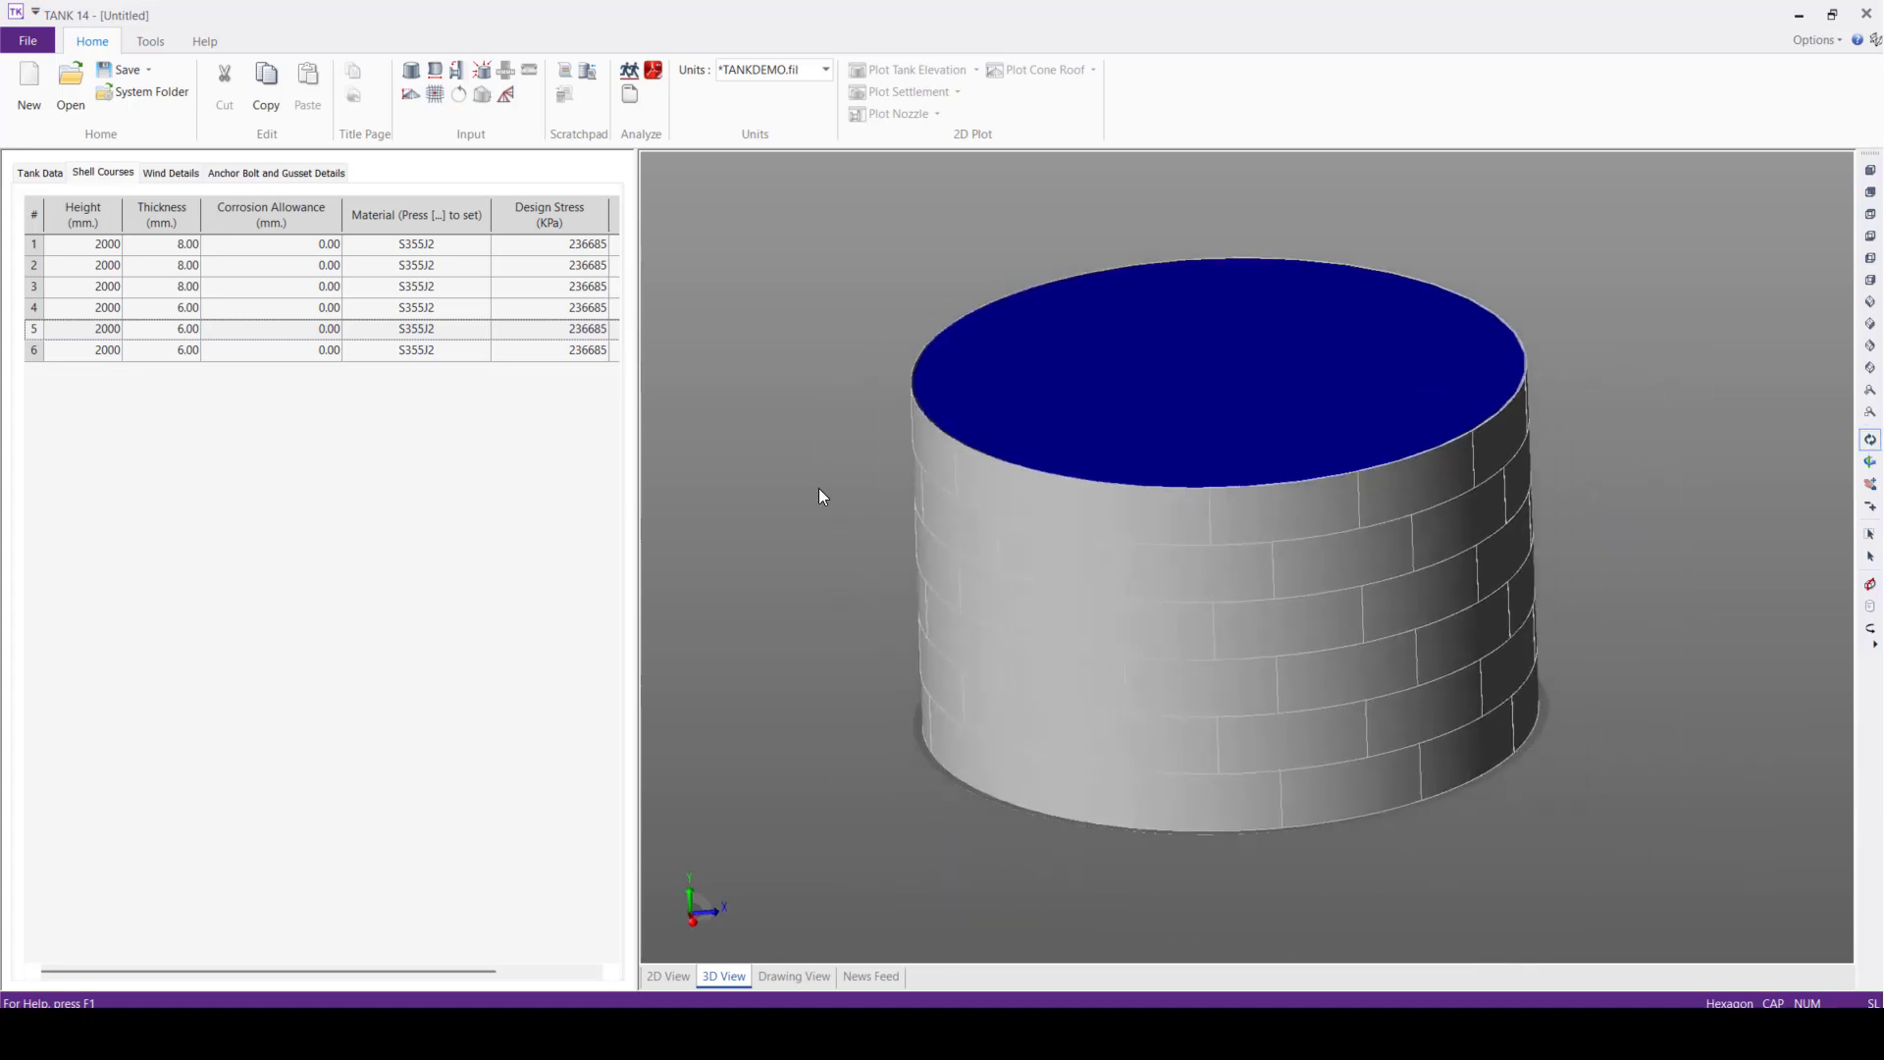
click(322, 243)
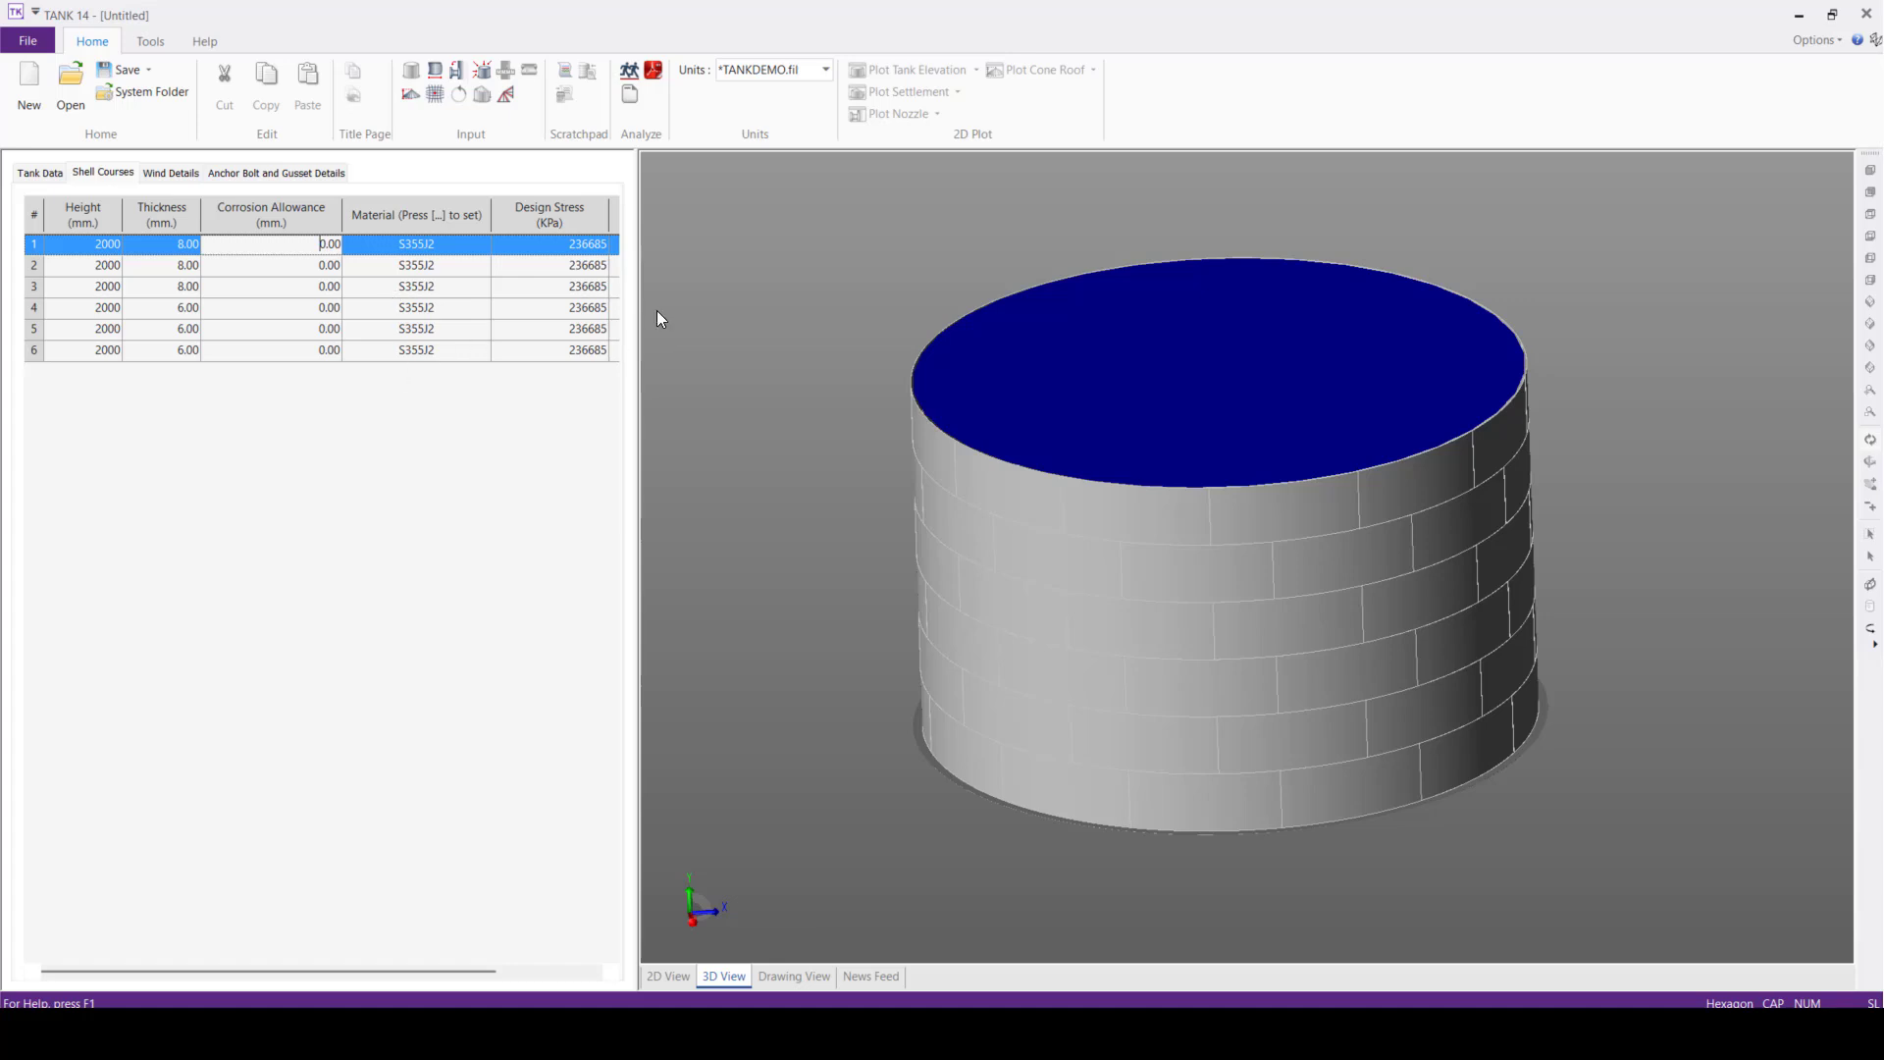
drag(637, 297, 818, 293)
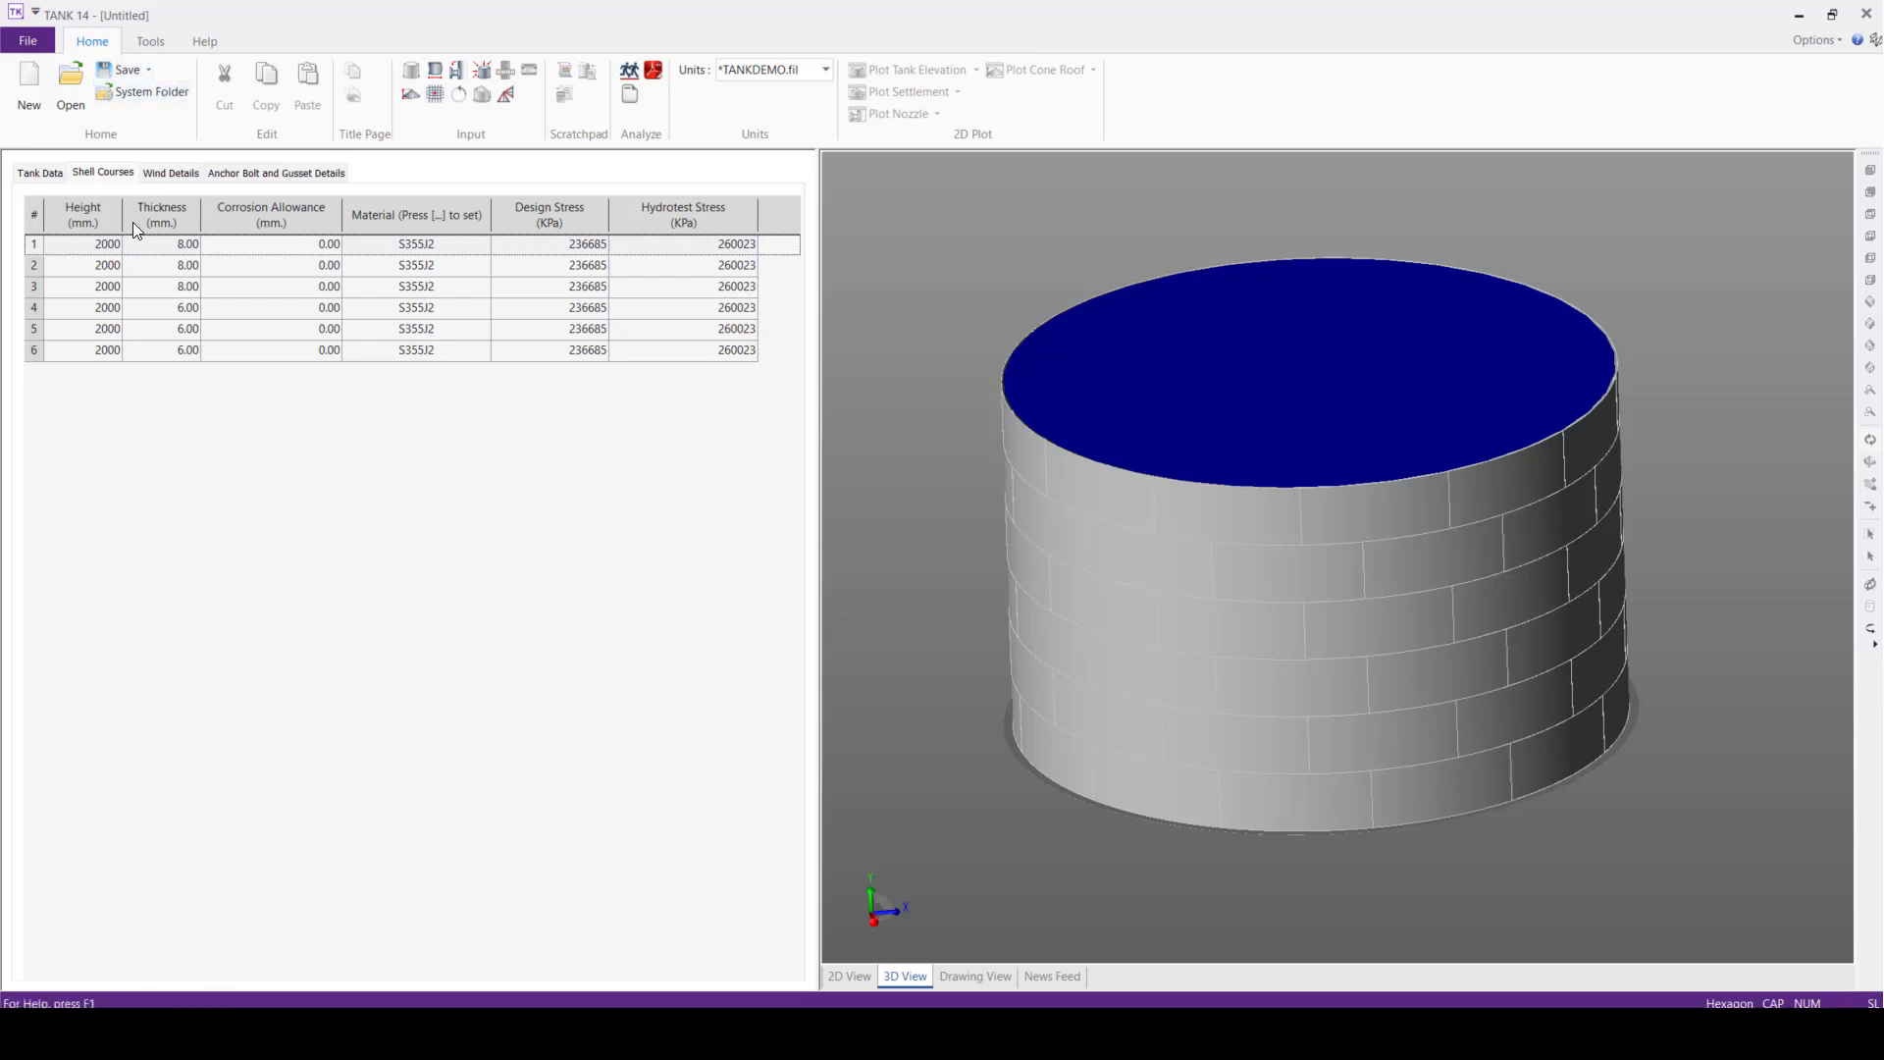
click(162, 177)
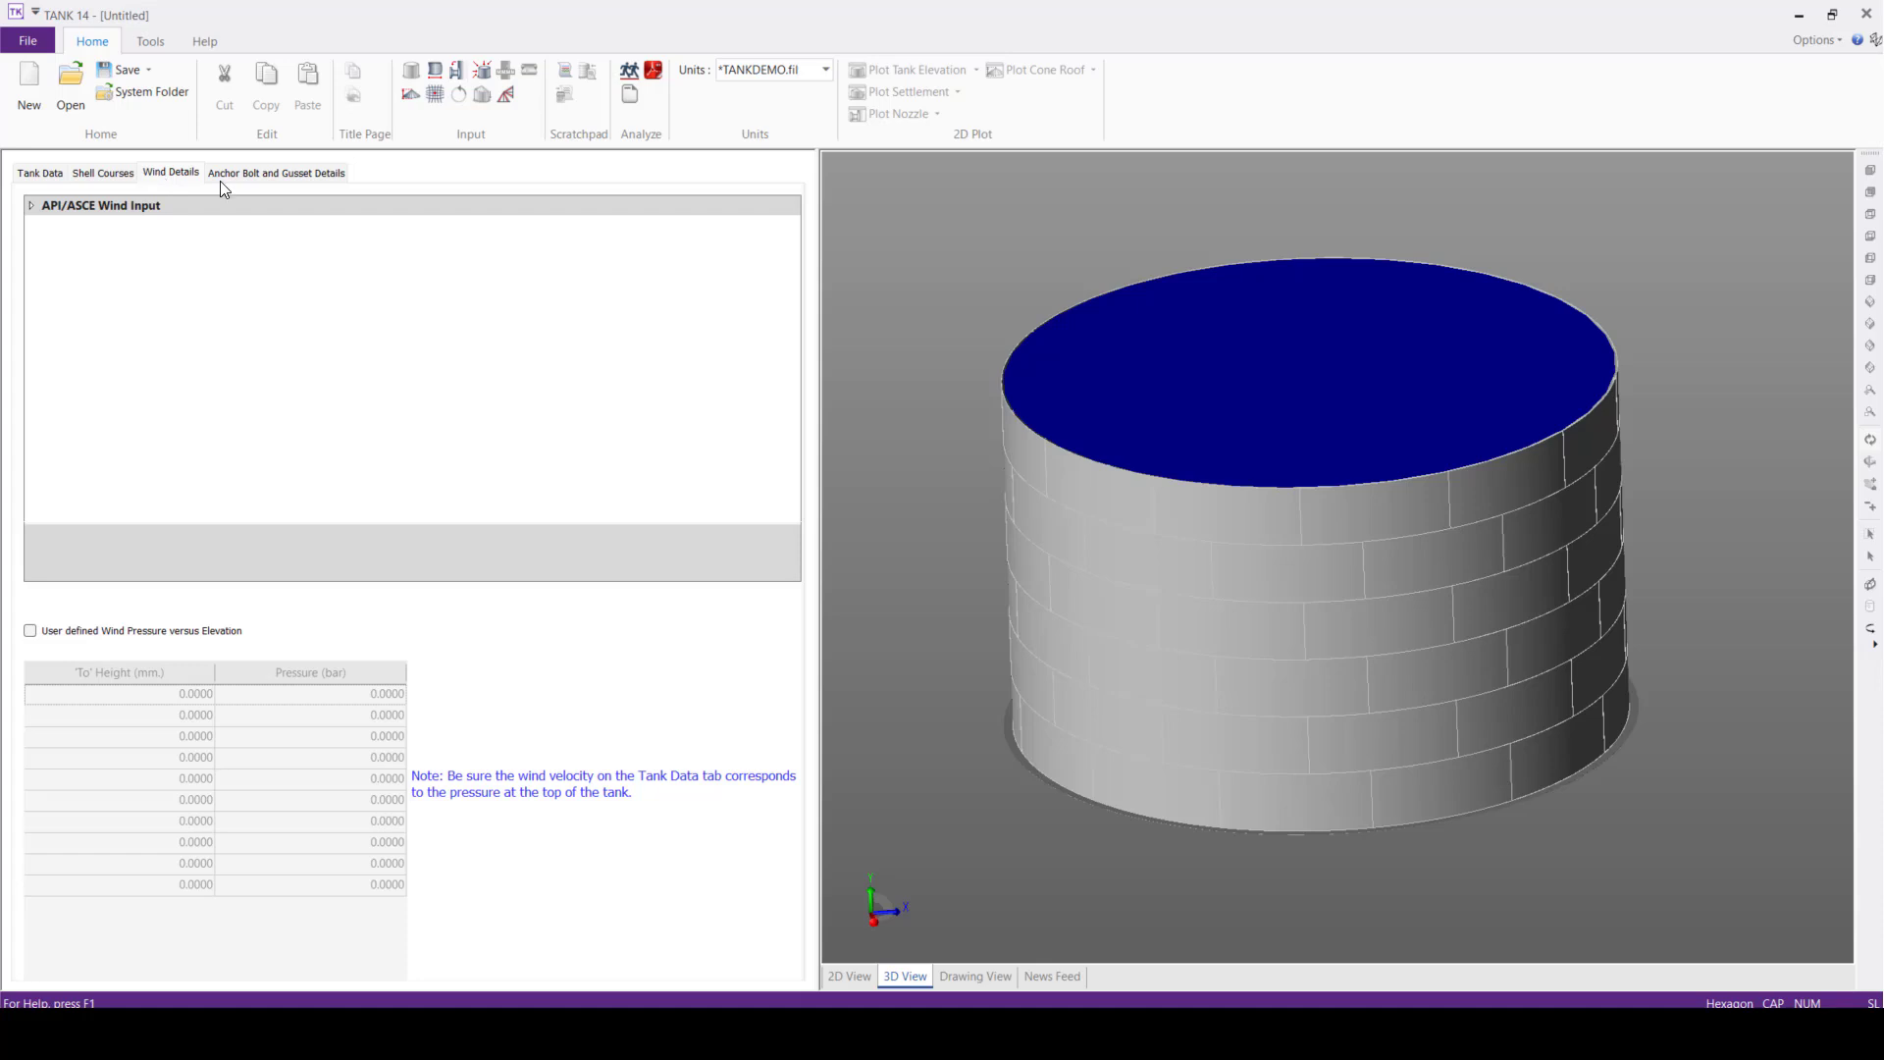
In the anchor bolt data, set the bolt diameter to 56 mm and the number of anchor bolts to 20
click(273, 176)
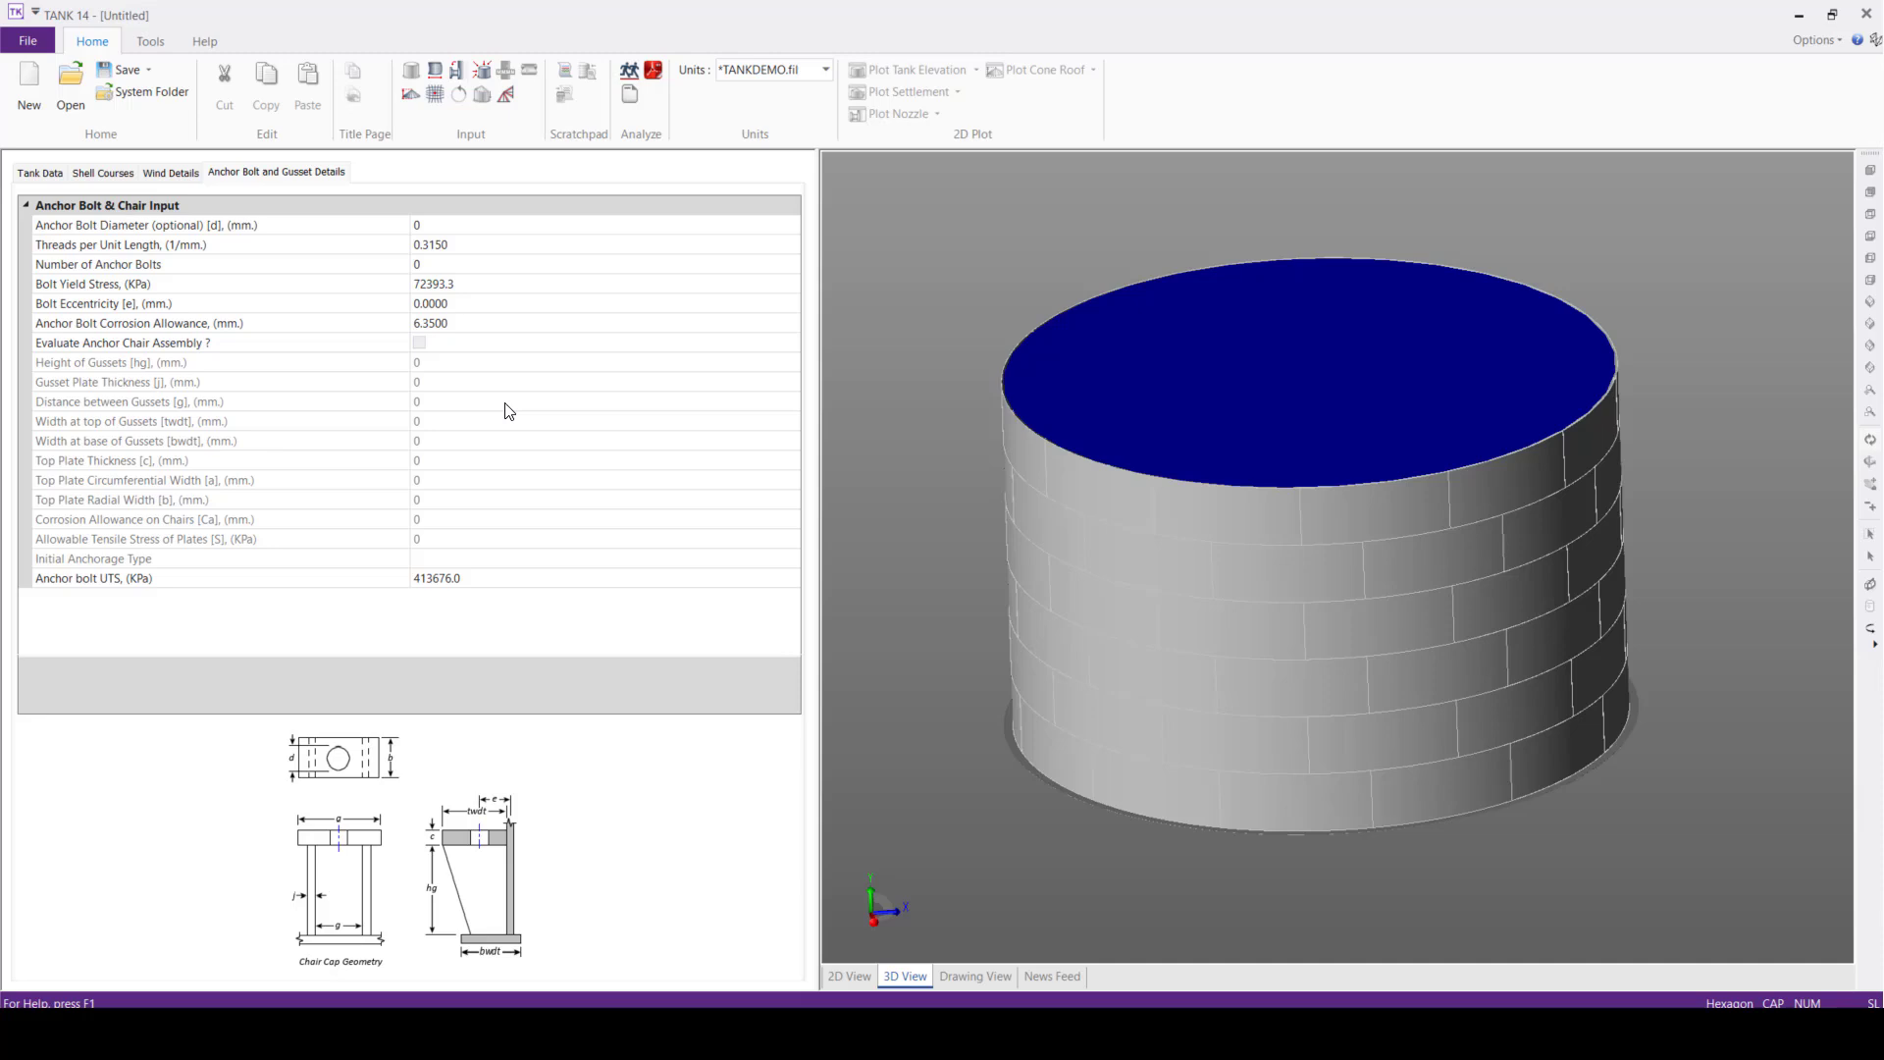
click(454, 227)
drag(455, 227, 358, 229)
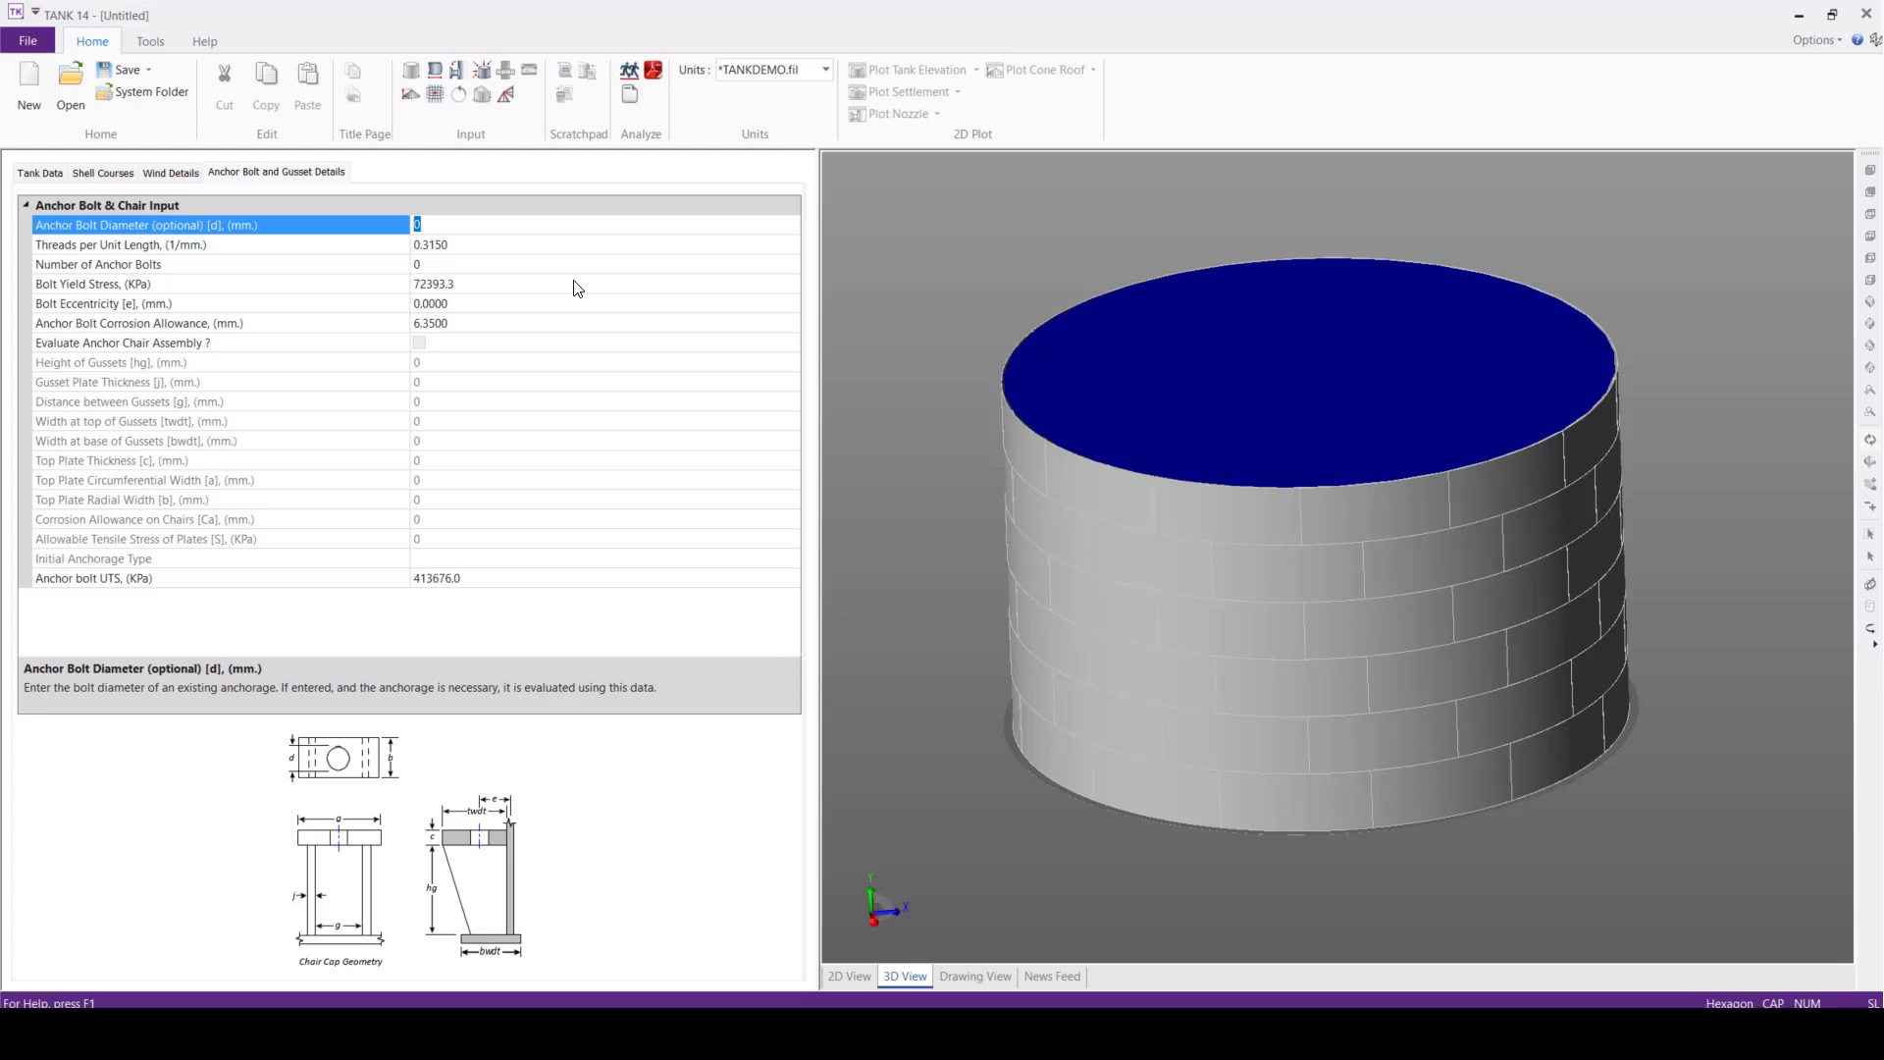
text(56)
click(478, 243)
click(479, 263)
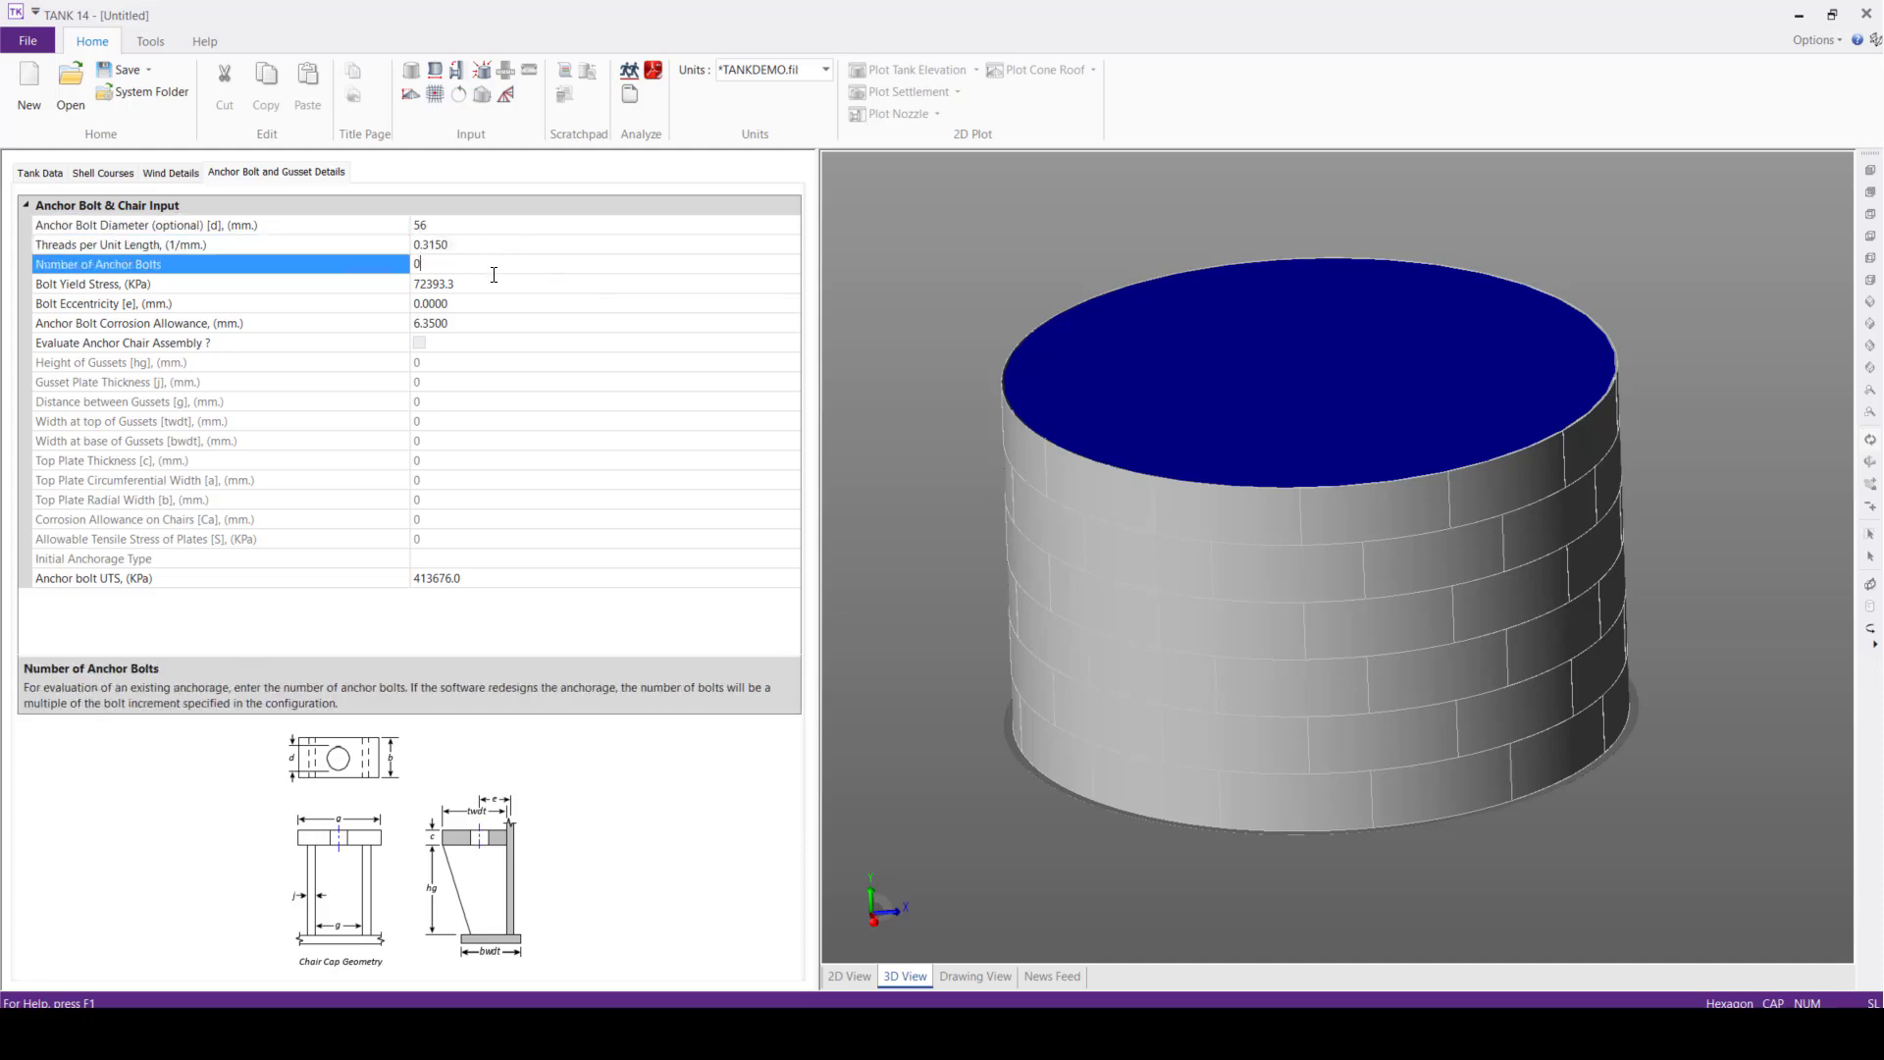
text(20)
Set the bolt yield stress to 335000 KPa and the bolt eccentricity to 100 mm
click(477, 285)
drag(477, 287, 298, 269)
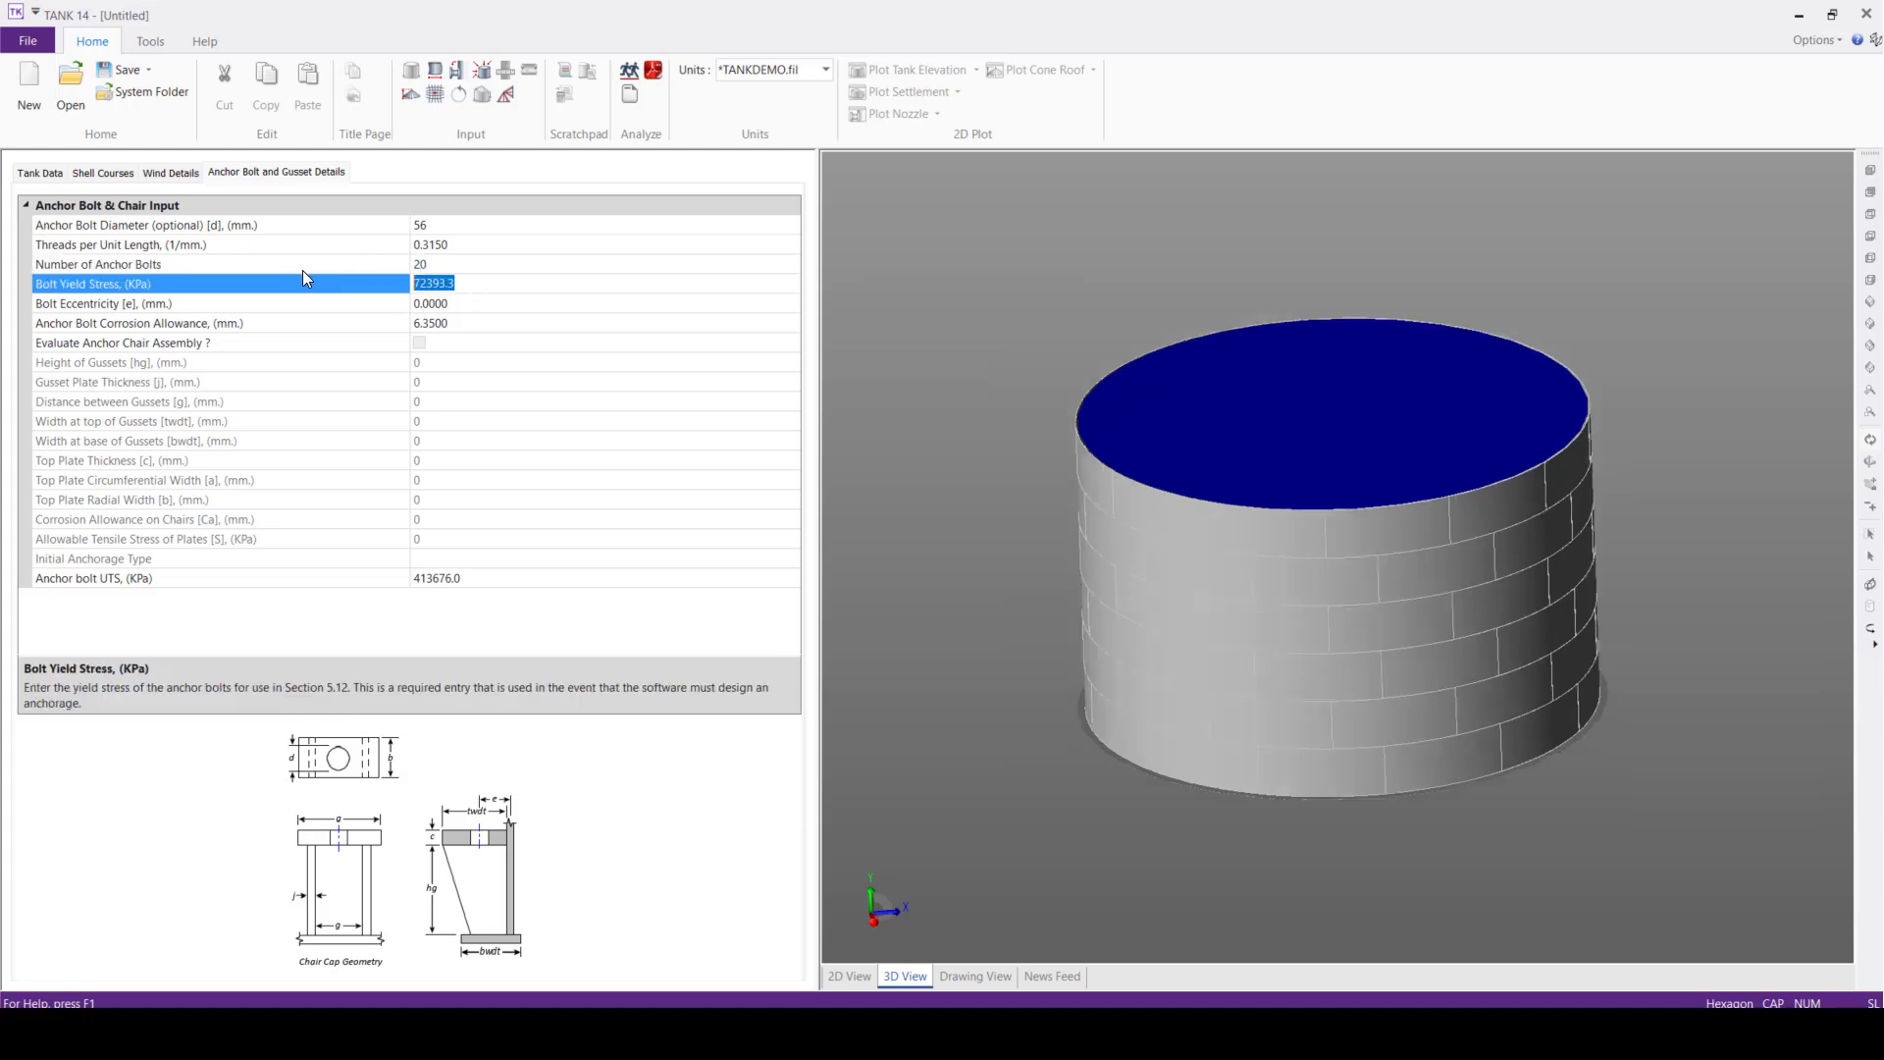
text(335000)
click(459, 307)
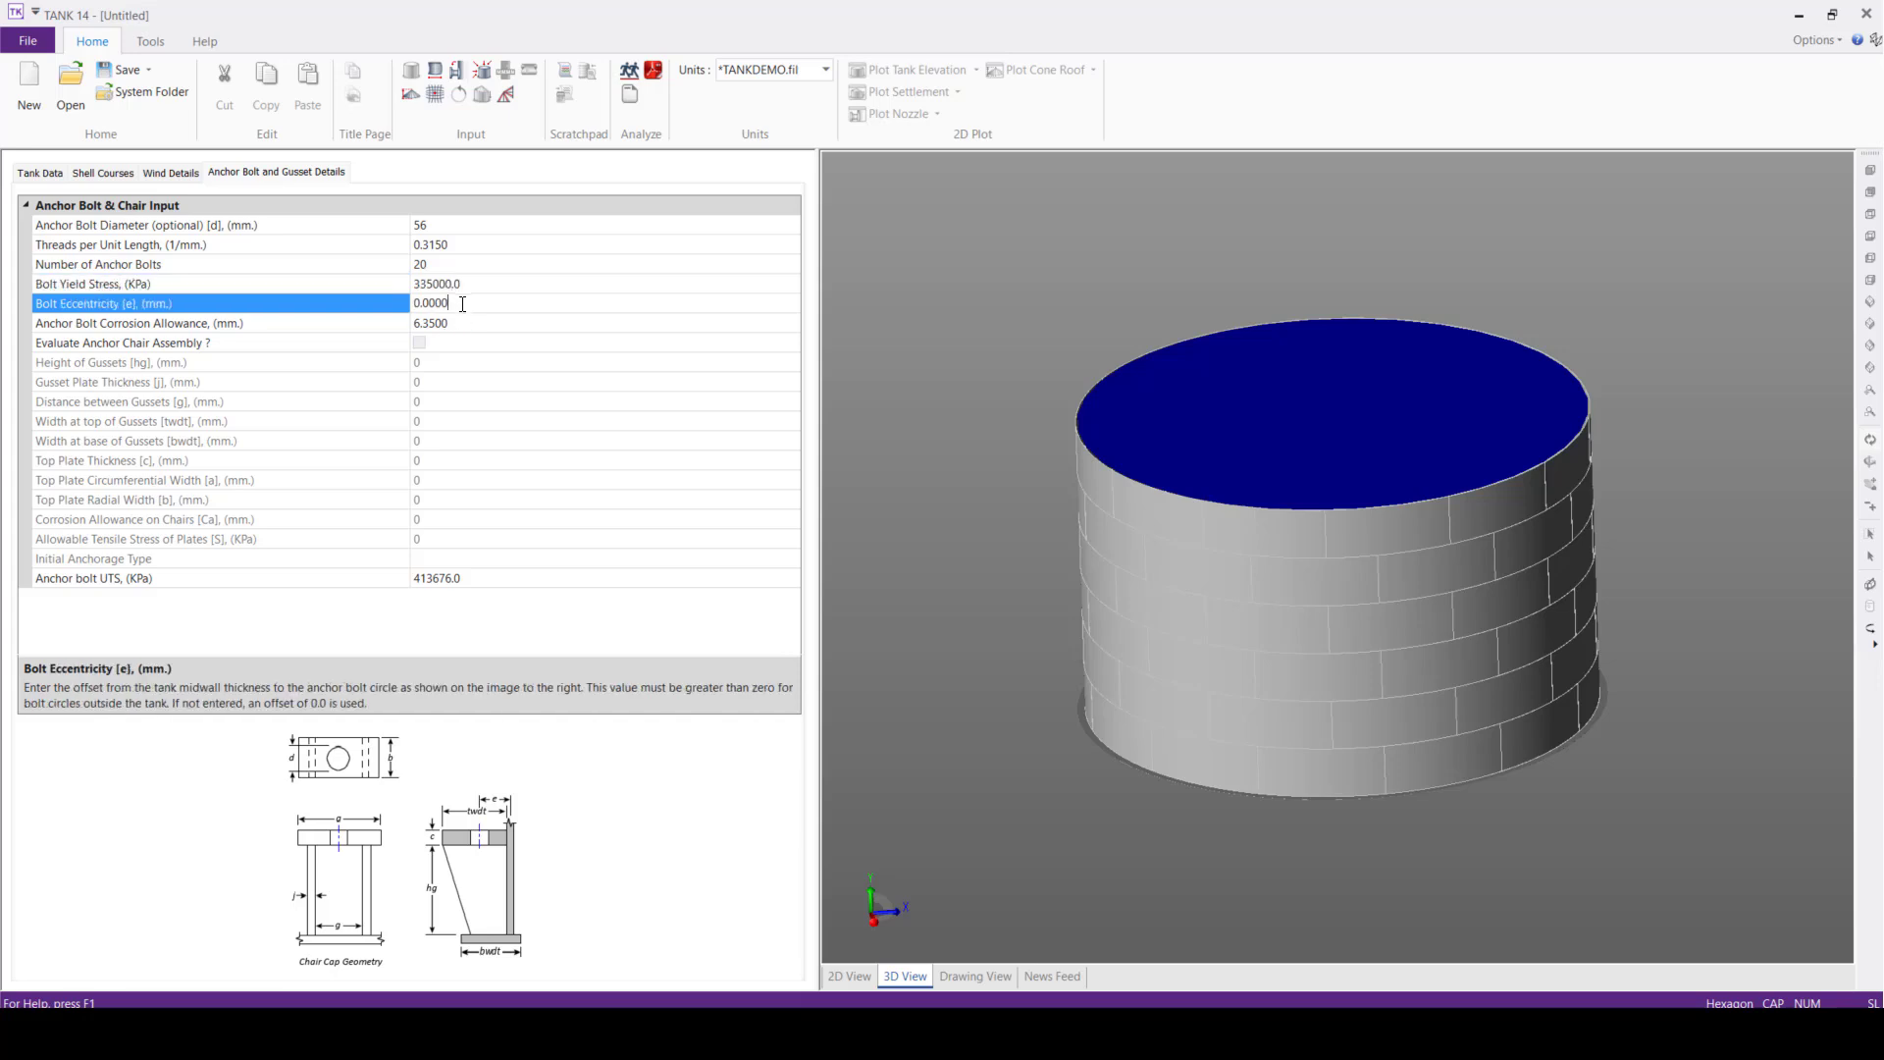
text(100)
Set the anchor bolt corrosion allowance to 0 and enable evaluation of the anchor chair assembly
click(331, 321)
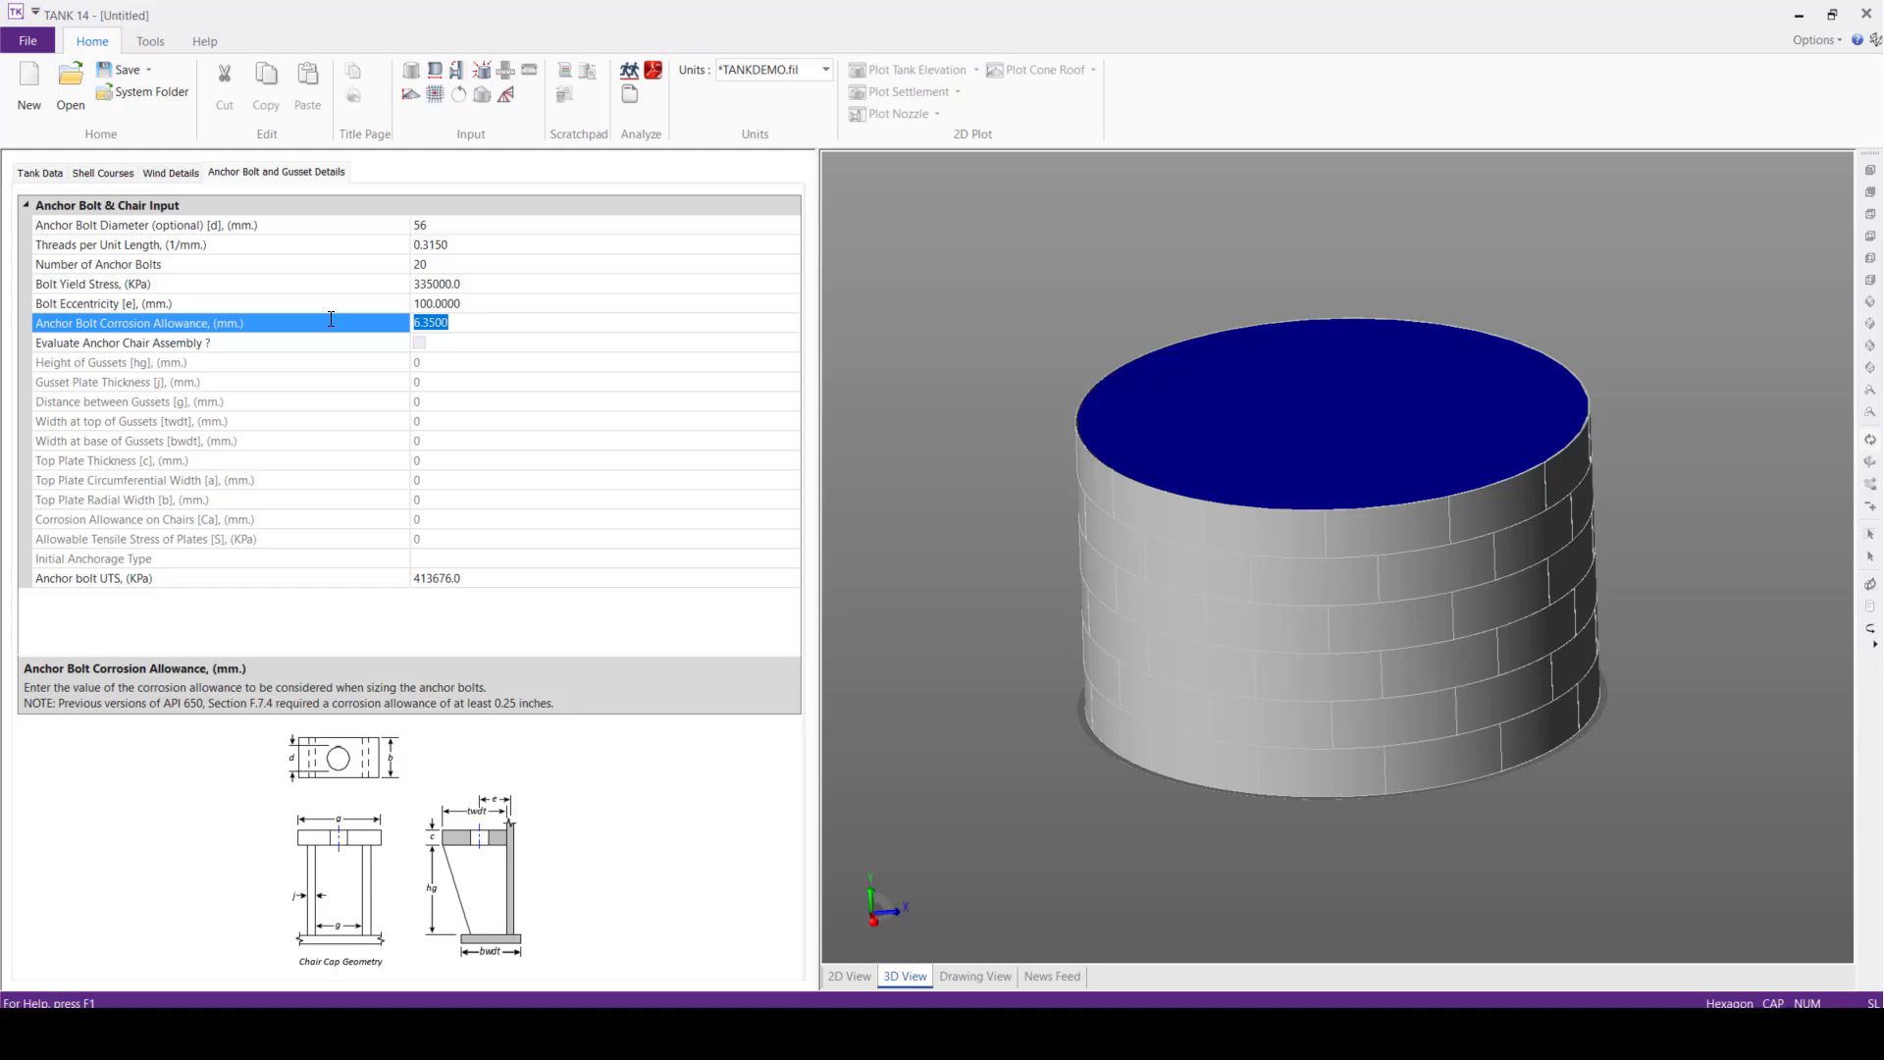
text(0)
click(429, 348)
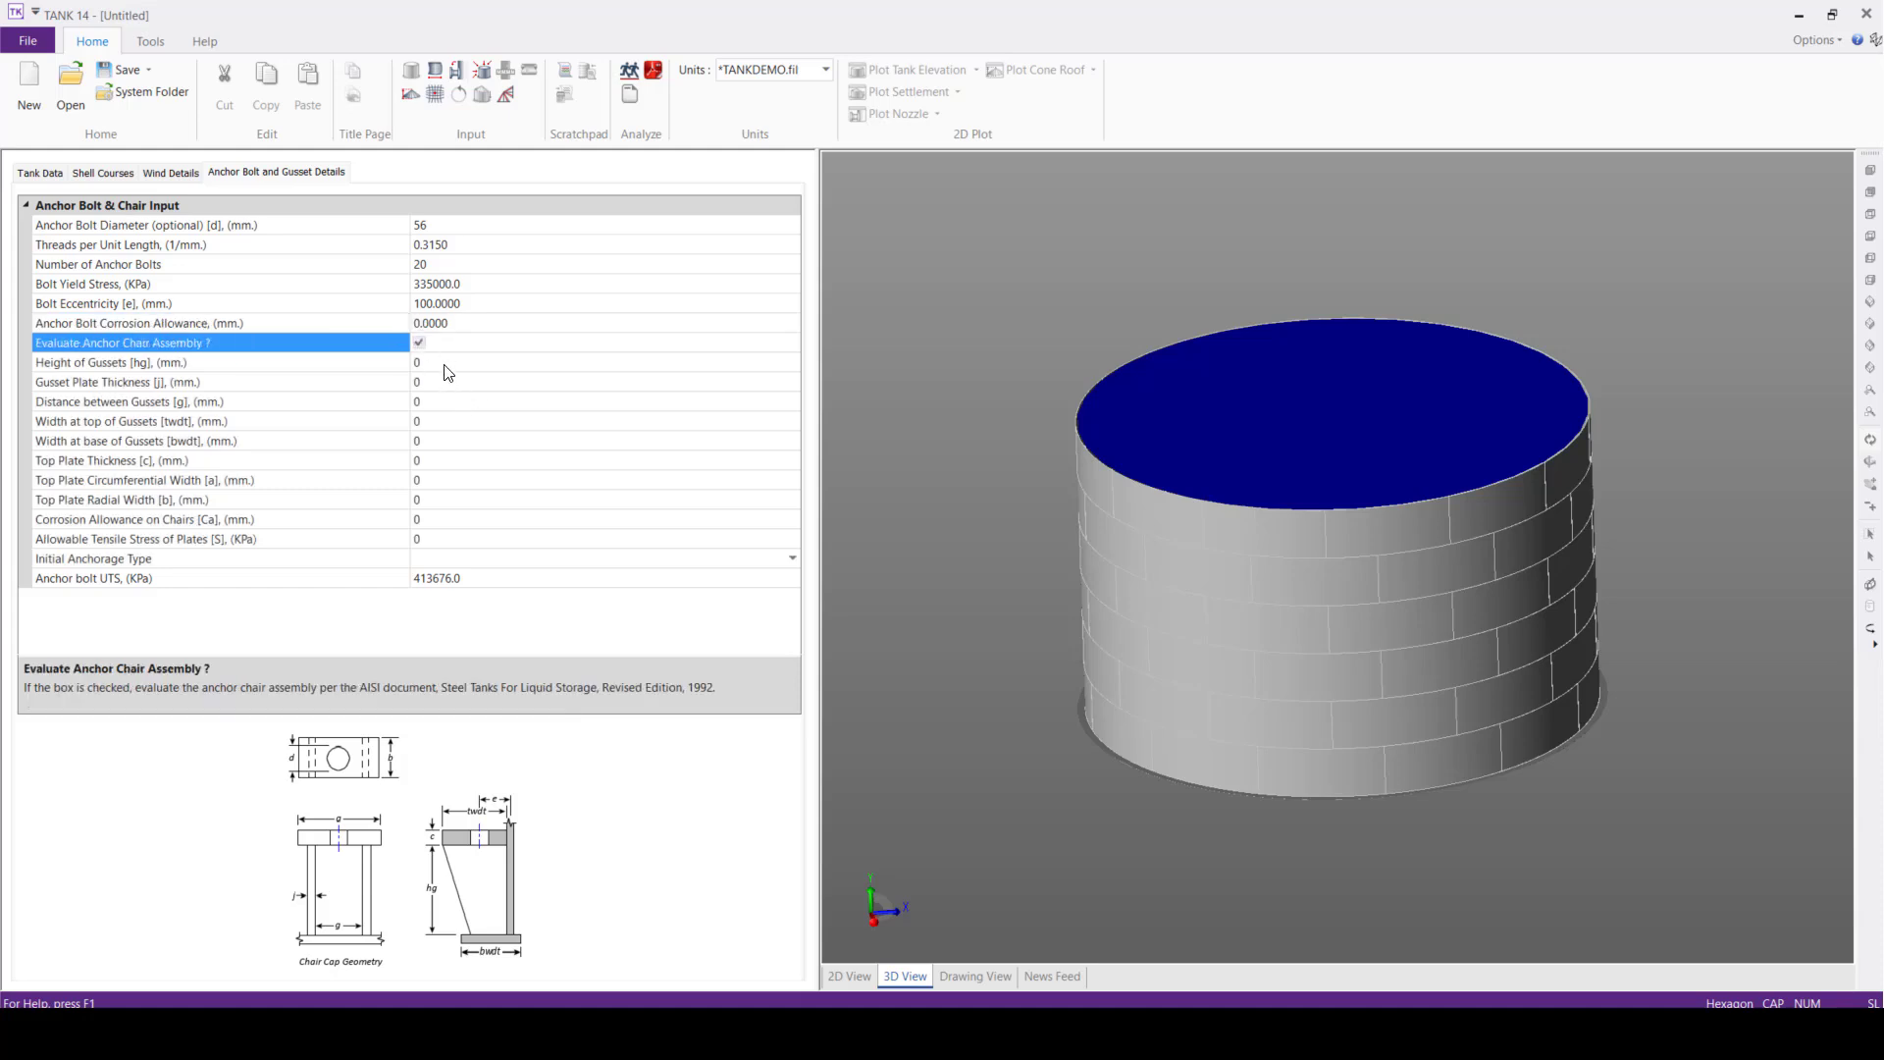
Set the gusset height to 160 mm, the gusset plate thickness to 20 mm and the distance between gussets to 60 mm
click(446, 364)
click(329, 362)
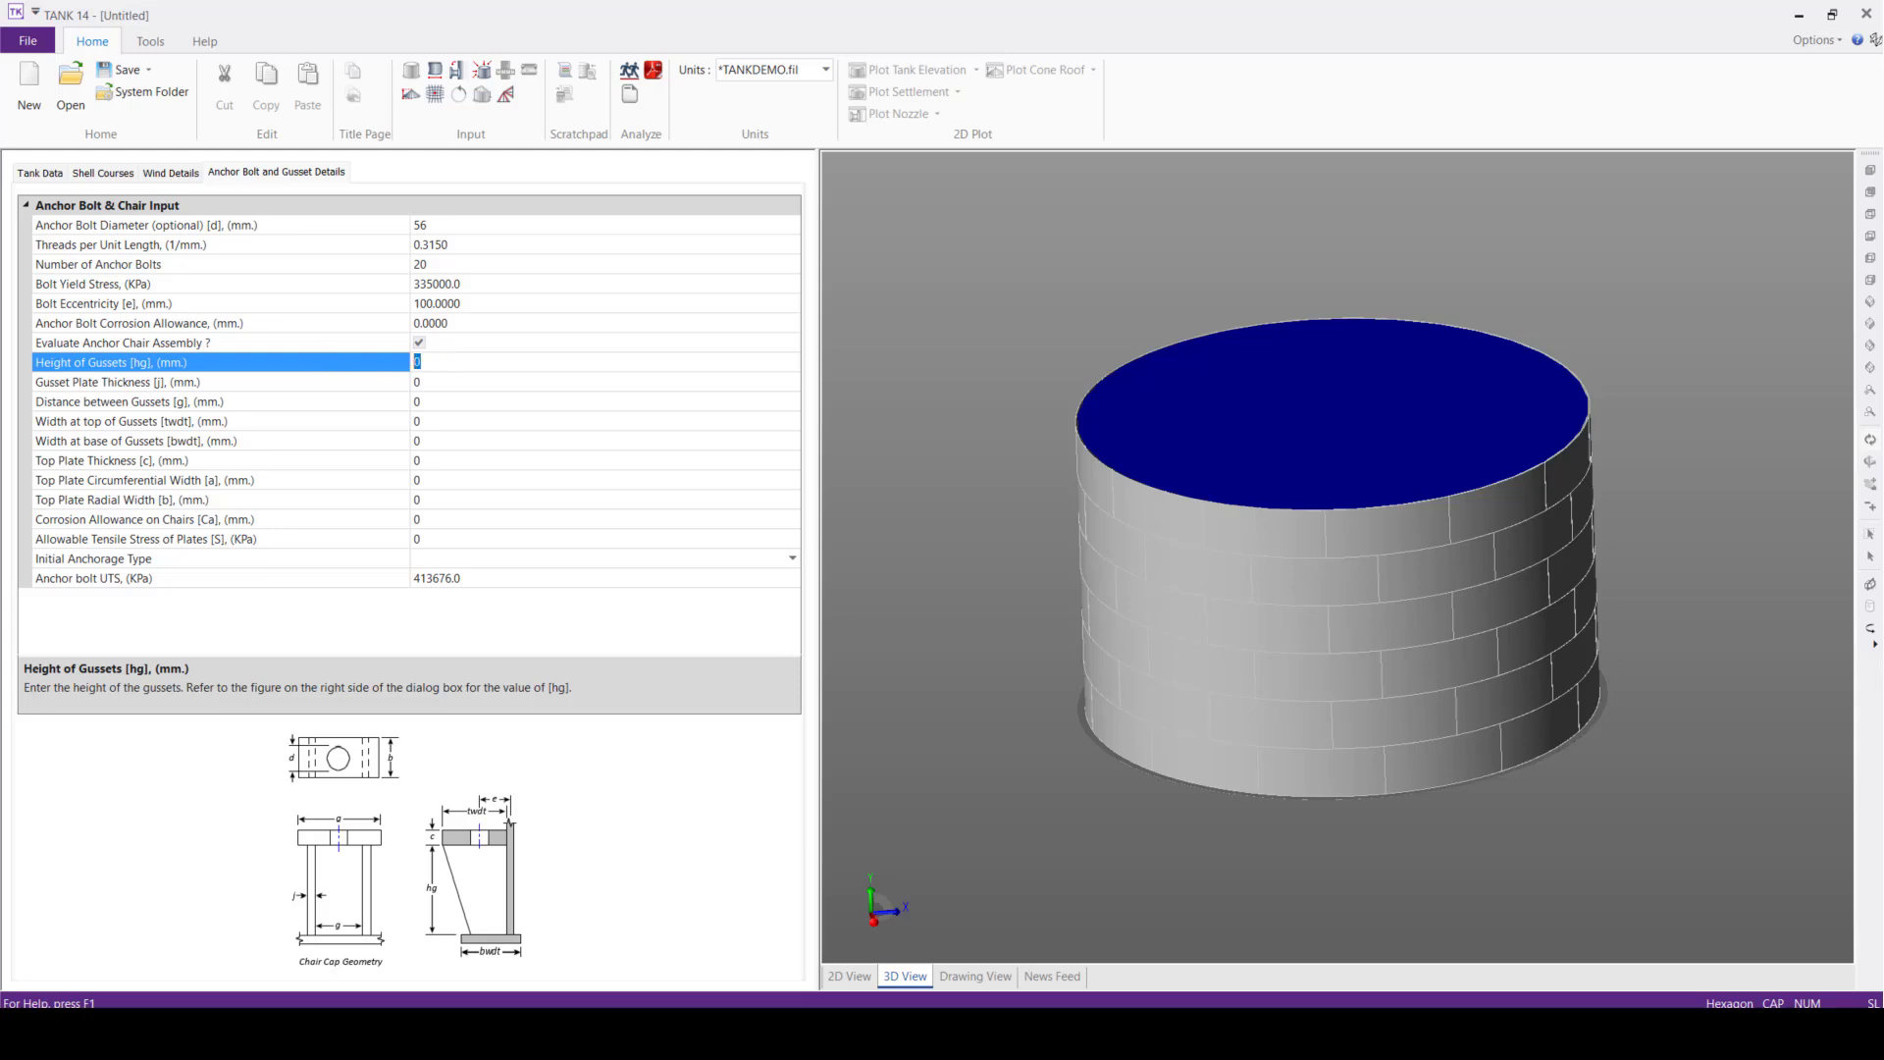
text(160)
click(432, 386)
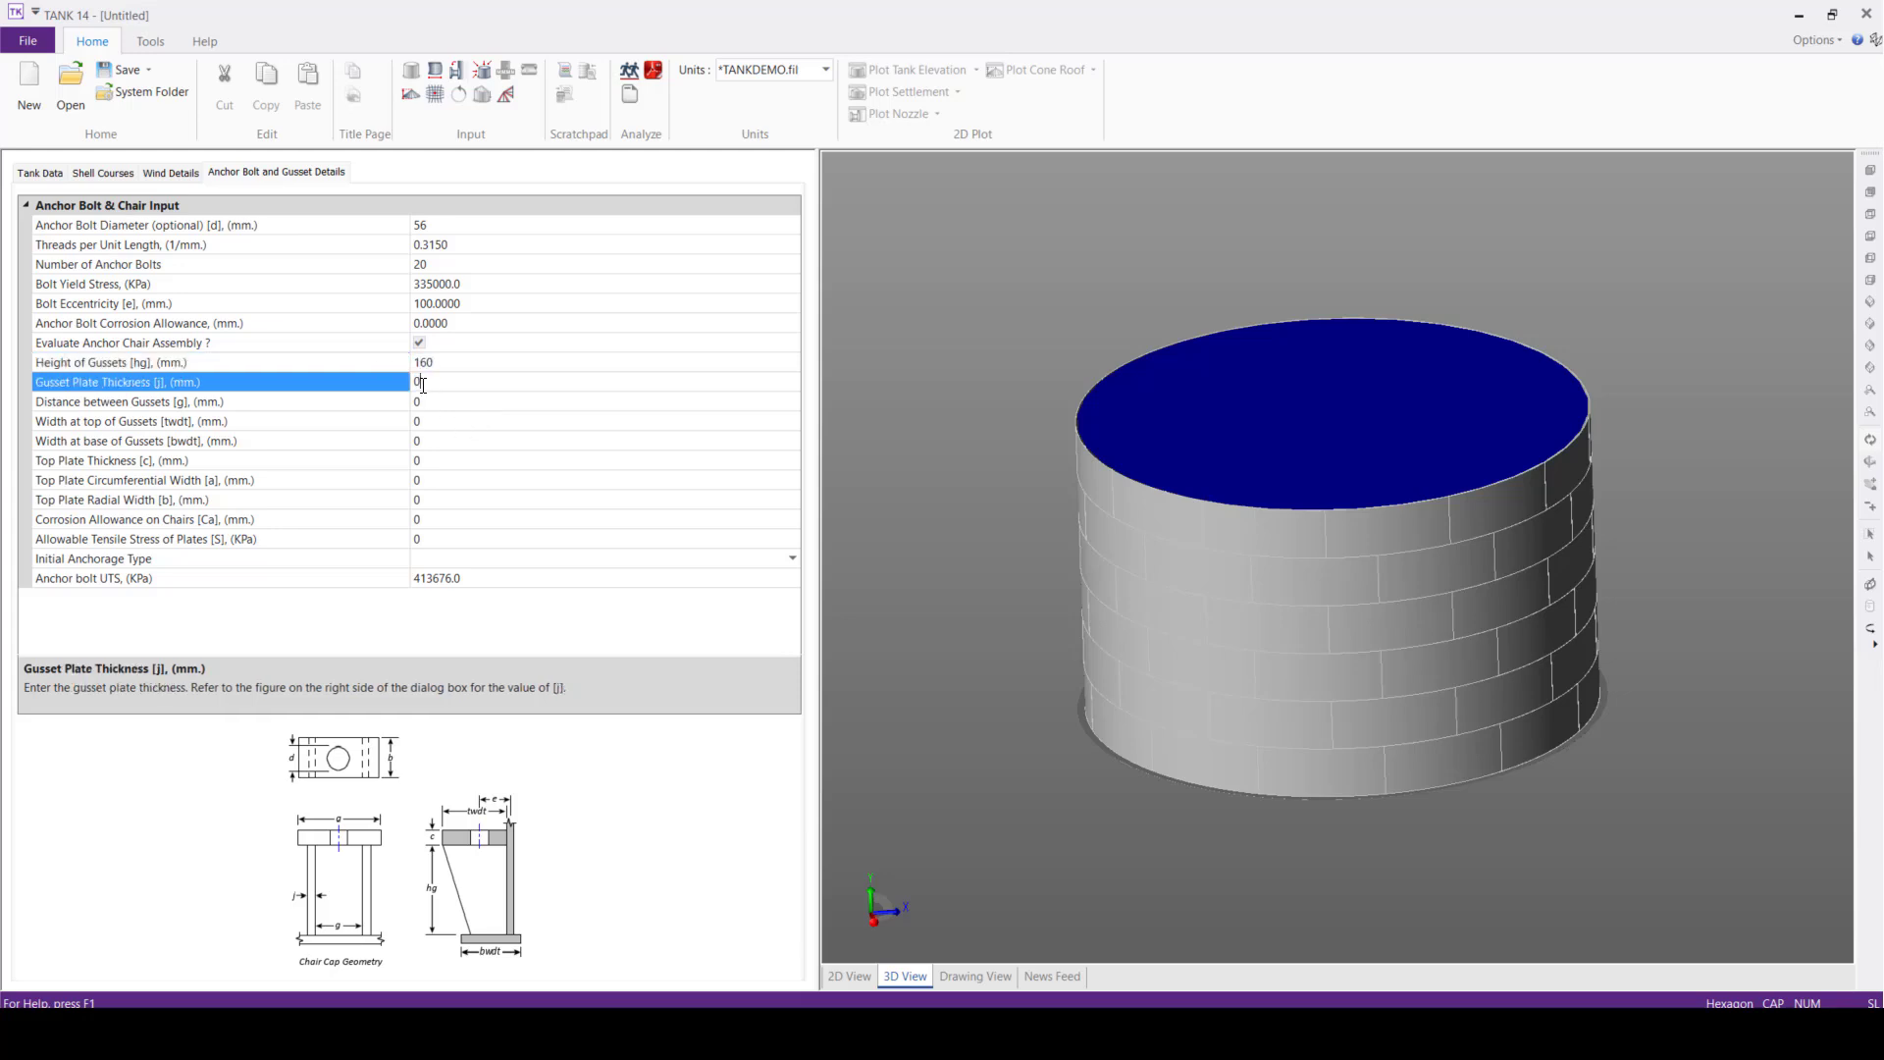
text(20)
click(369, 396)
text(60)
Set the gusset width to 320 mm at the top and 250 mm at the base
click(420, 420)
click(383, 420)
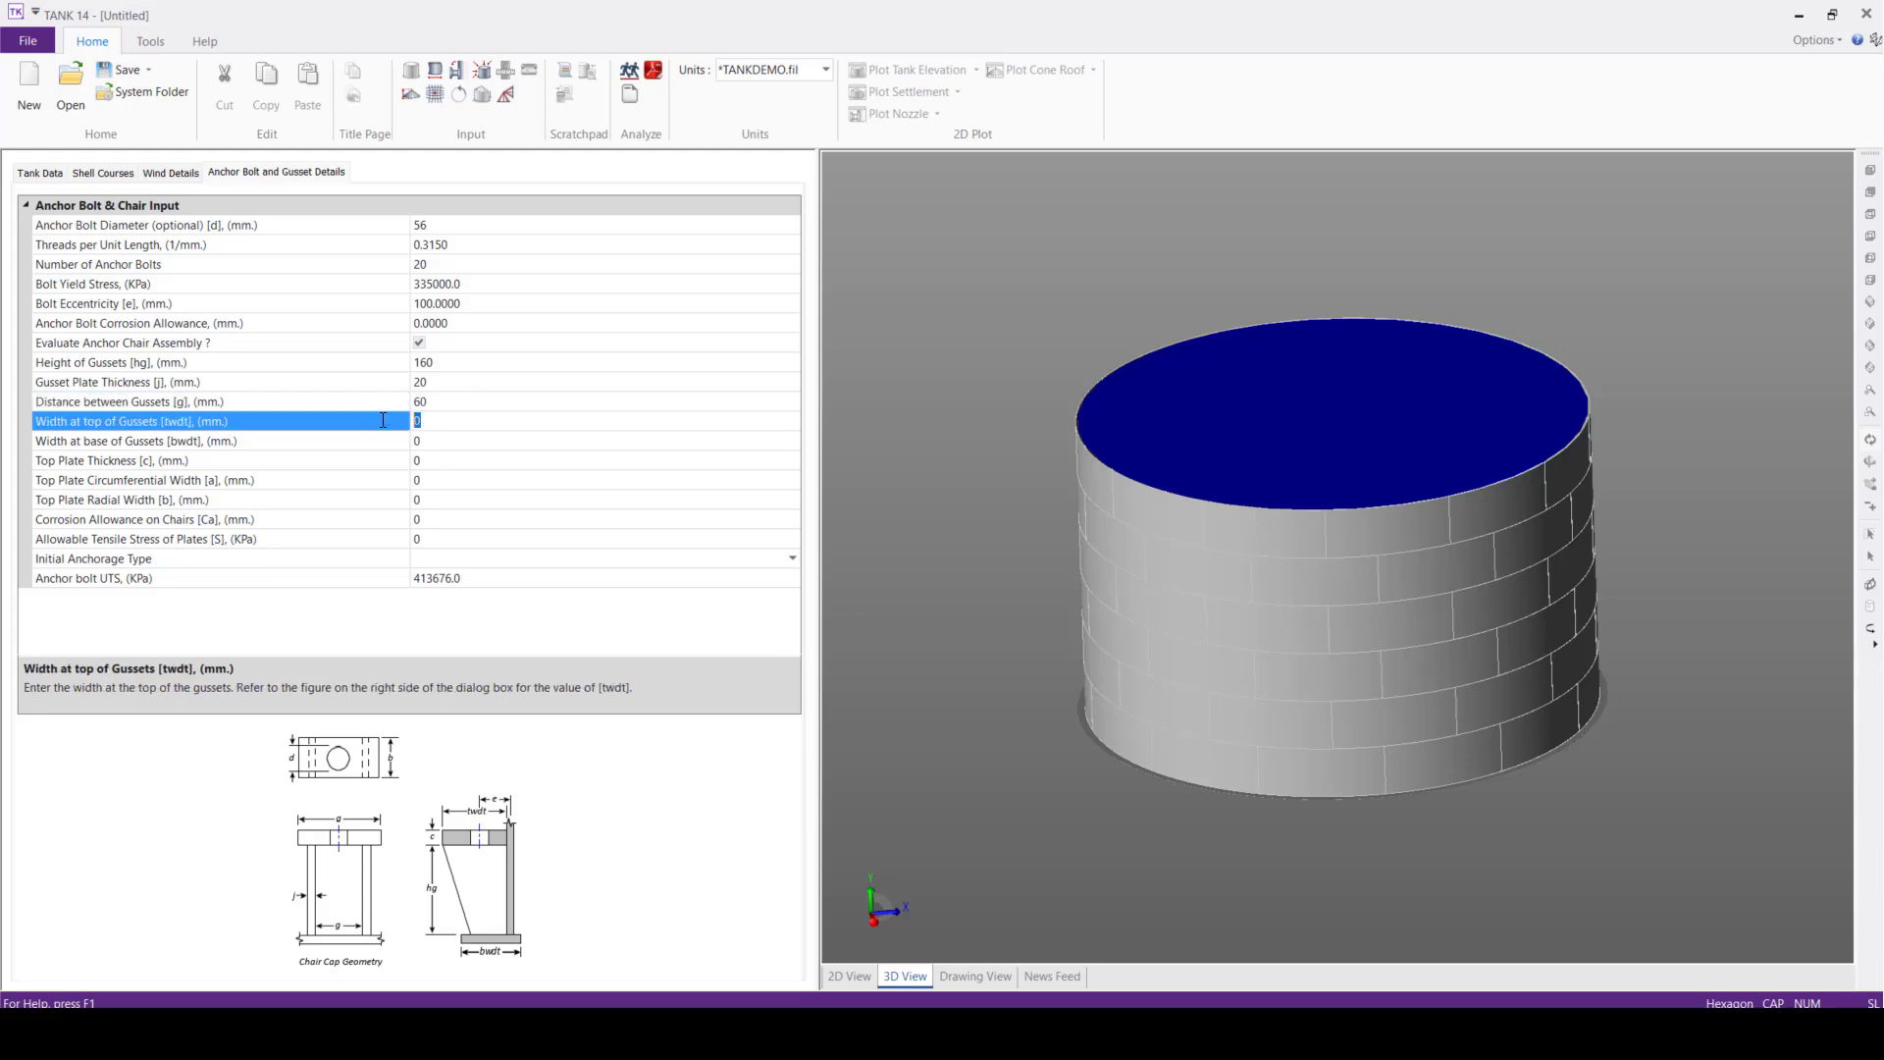
text(320)
click(442, 448)
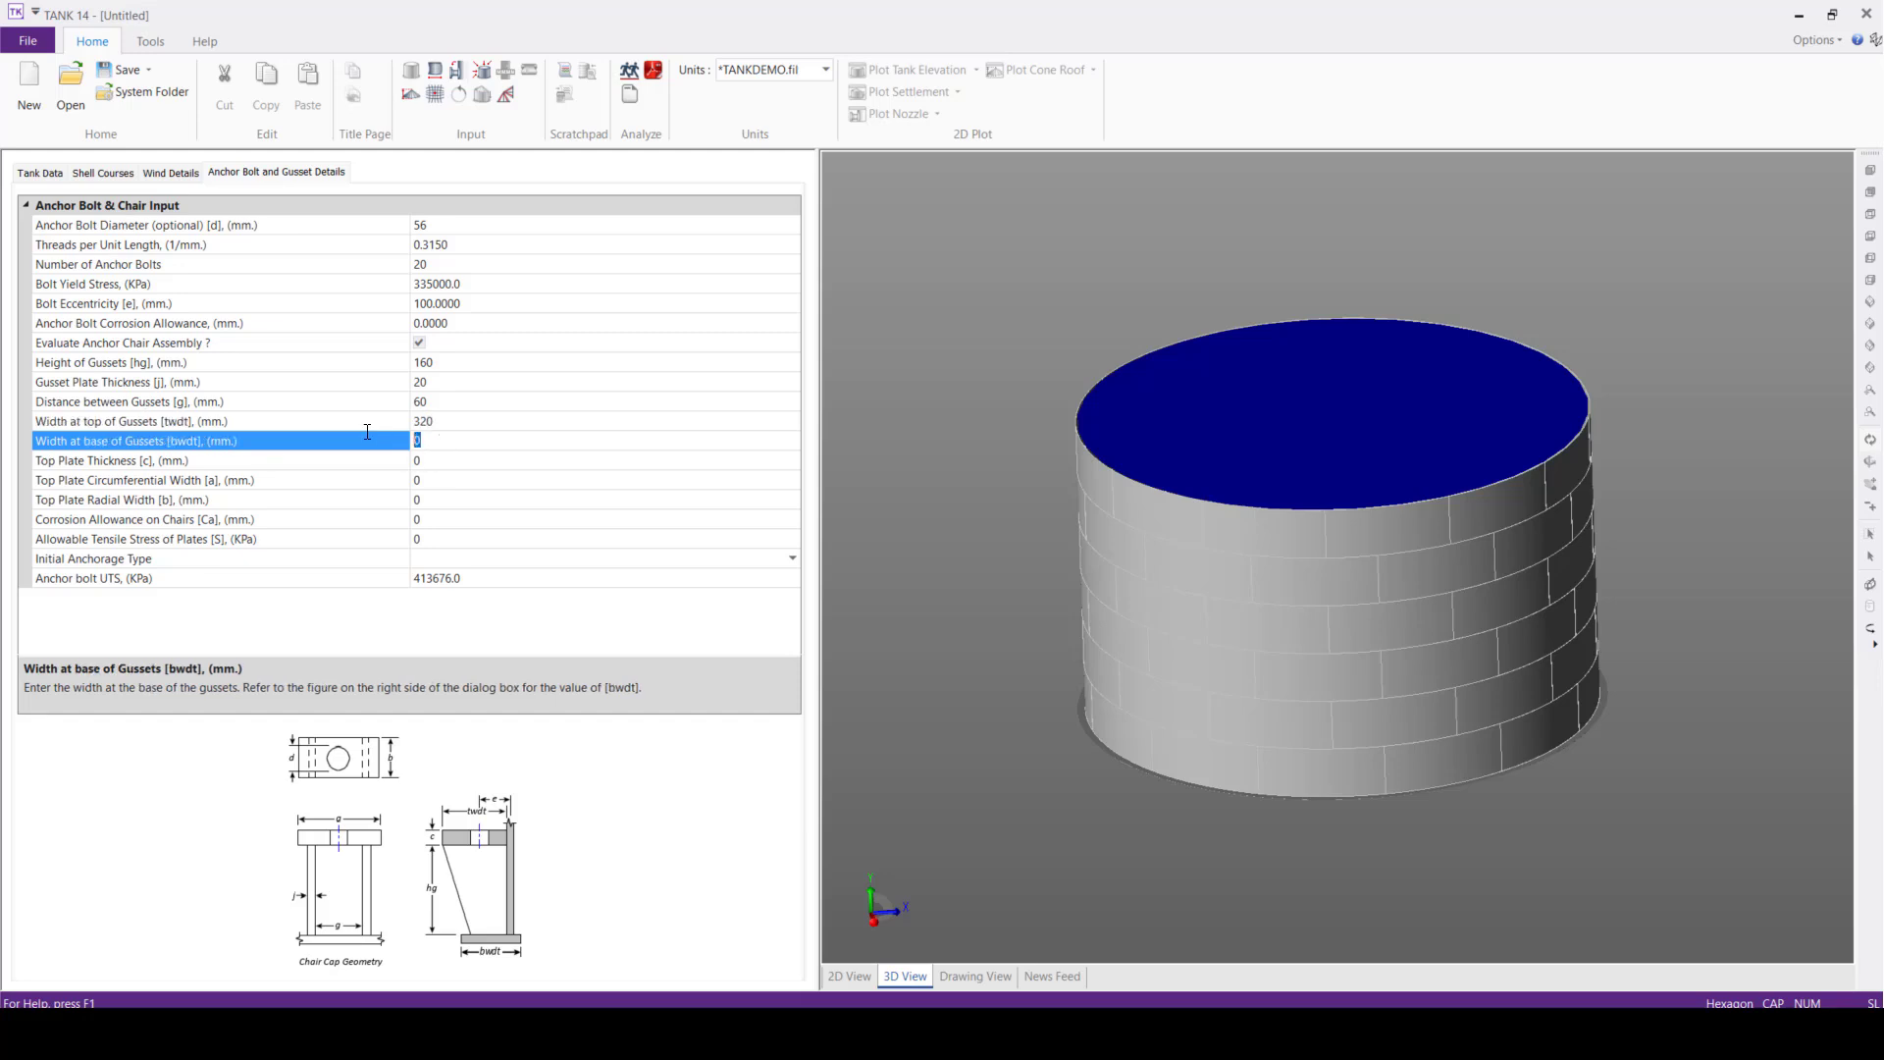
text(250)
Set the anchor chair top plate to 25 mm thickness, 180 mm circumferential width and 180 mm radial width
click(448, 470)
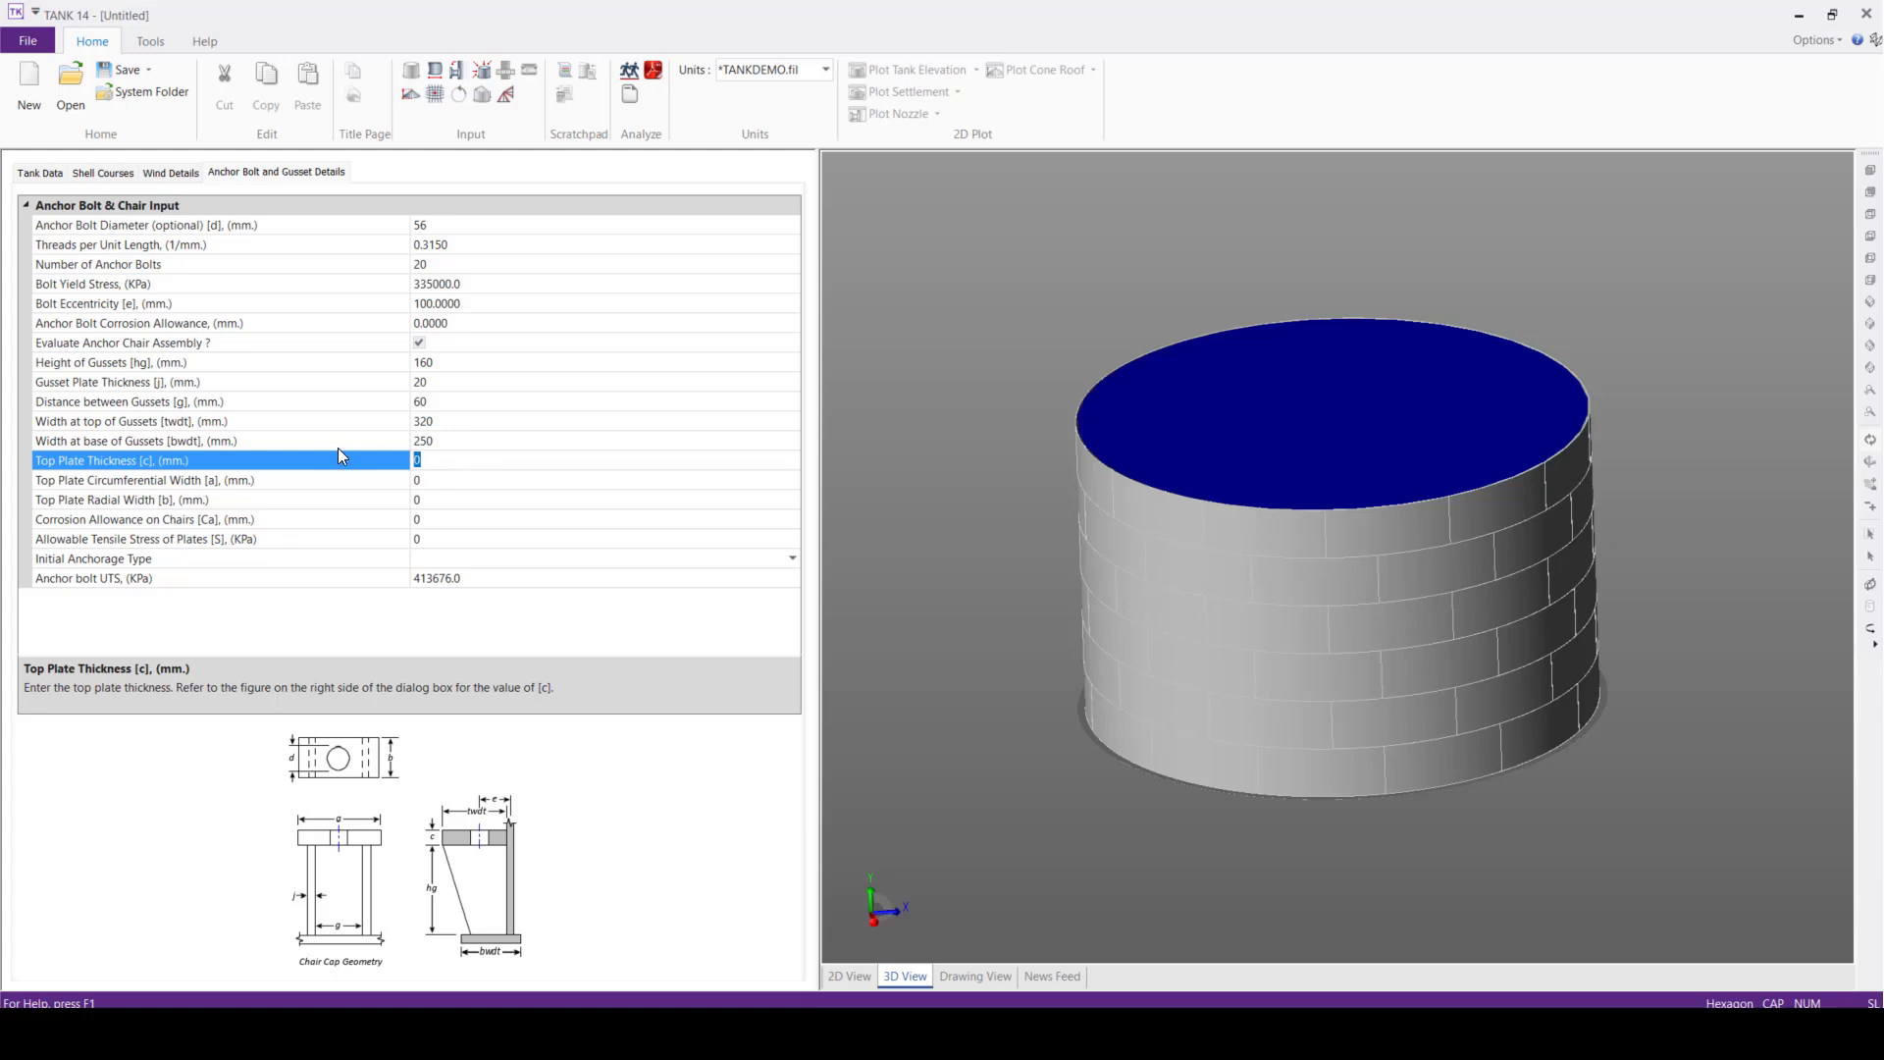
text(25)
click(463, 497)
drag(441, 480, 340, 457)
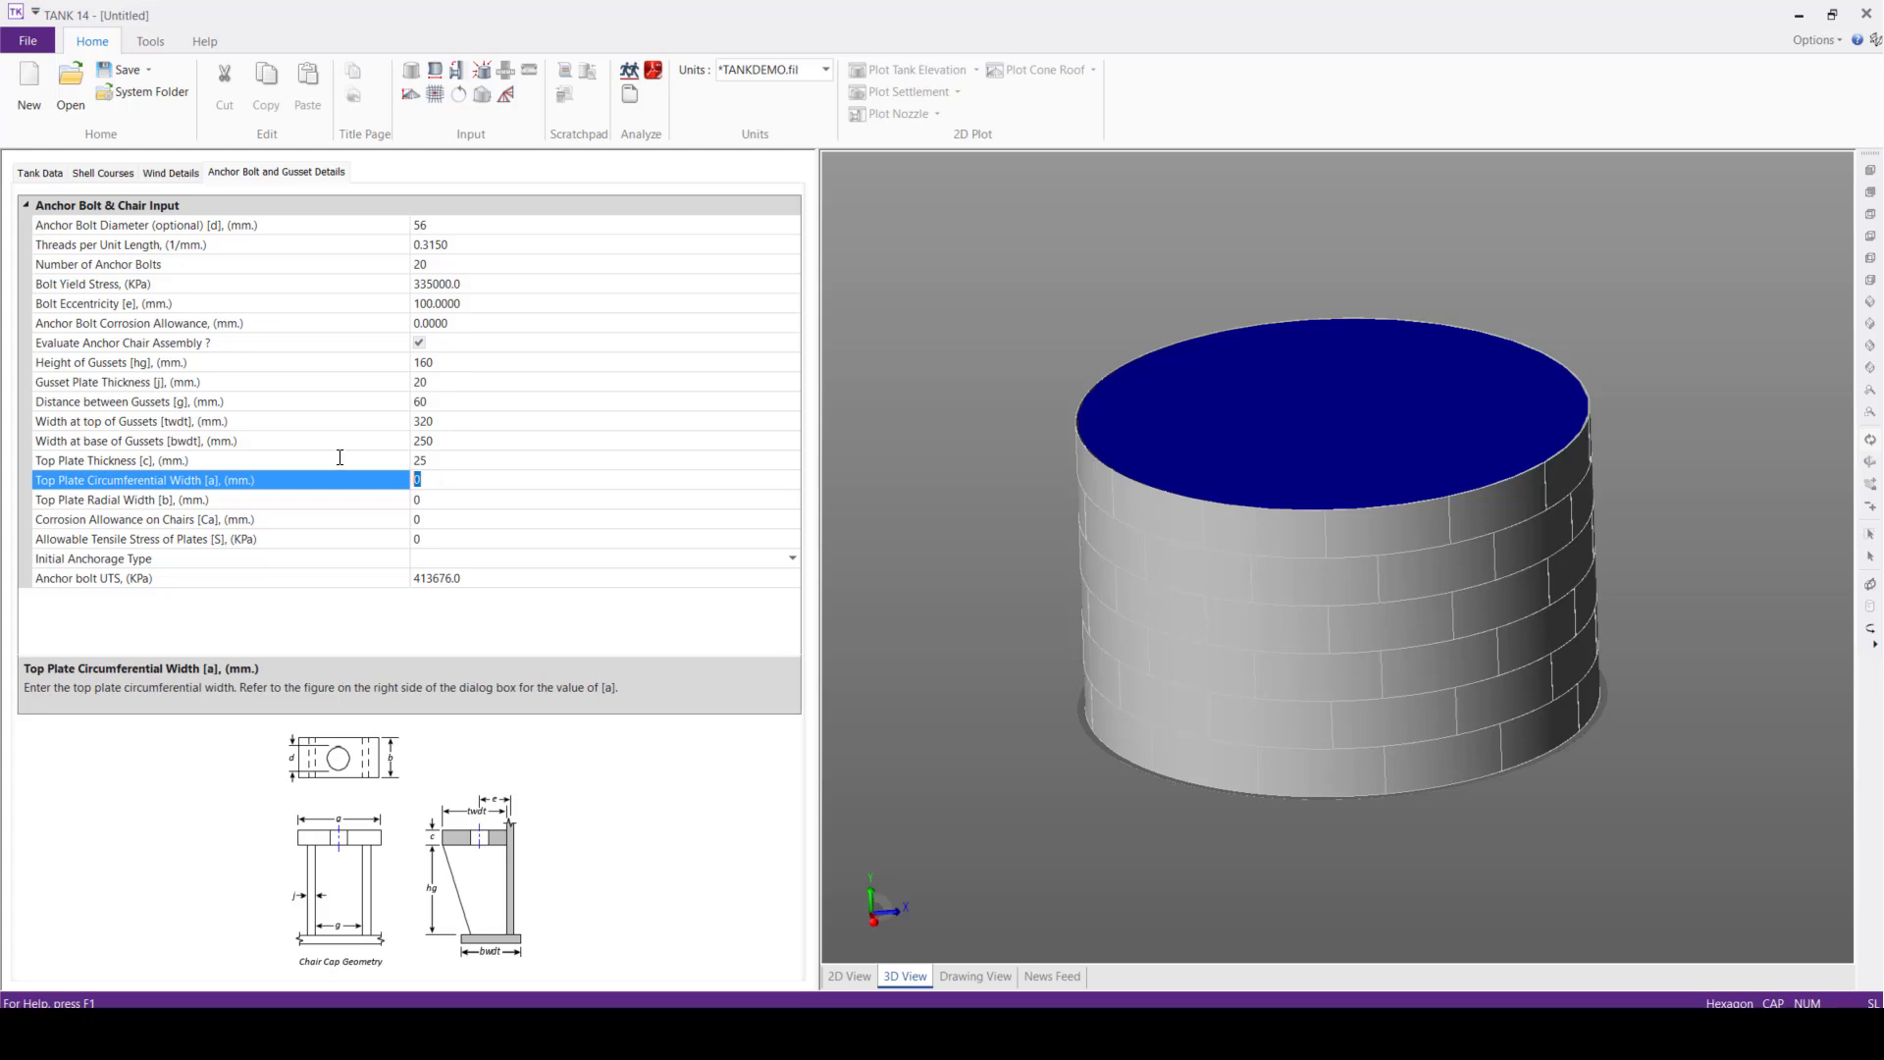
text(18)
text(0)
click(435, 498)
drag(435, 497, 337, 455)
text(18)
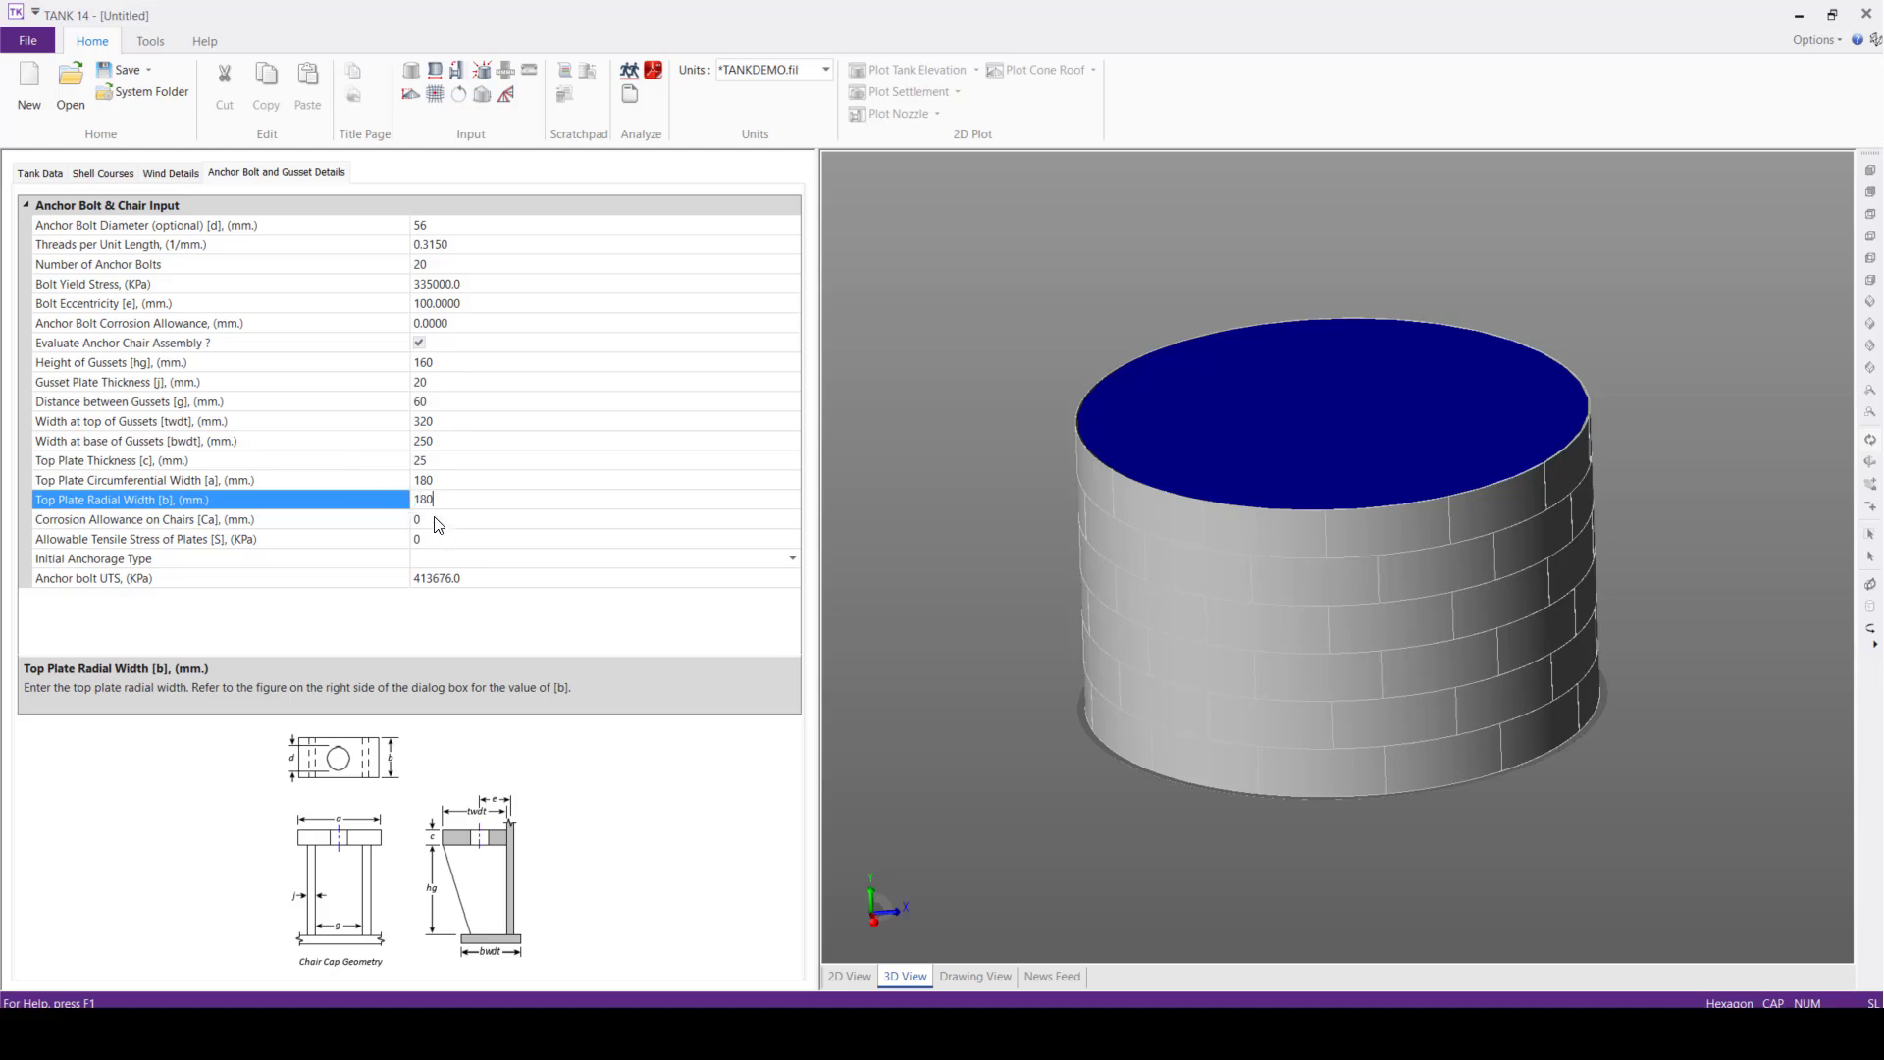
Set the allowable tensile stress of plates to 207019 KPa and the initial anchorage type to Mechanical (bolts)
click(435, 519)
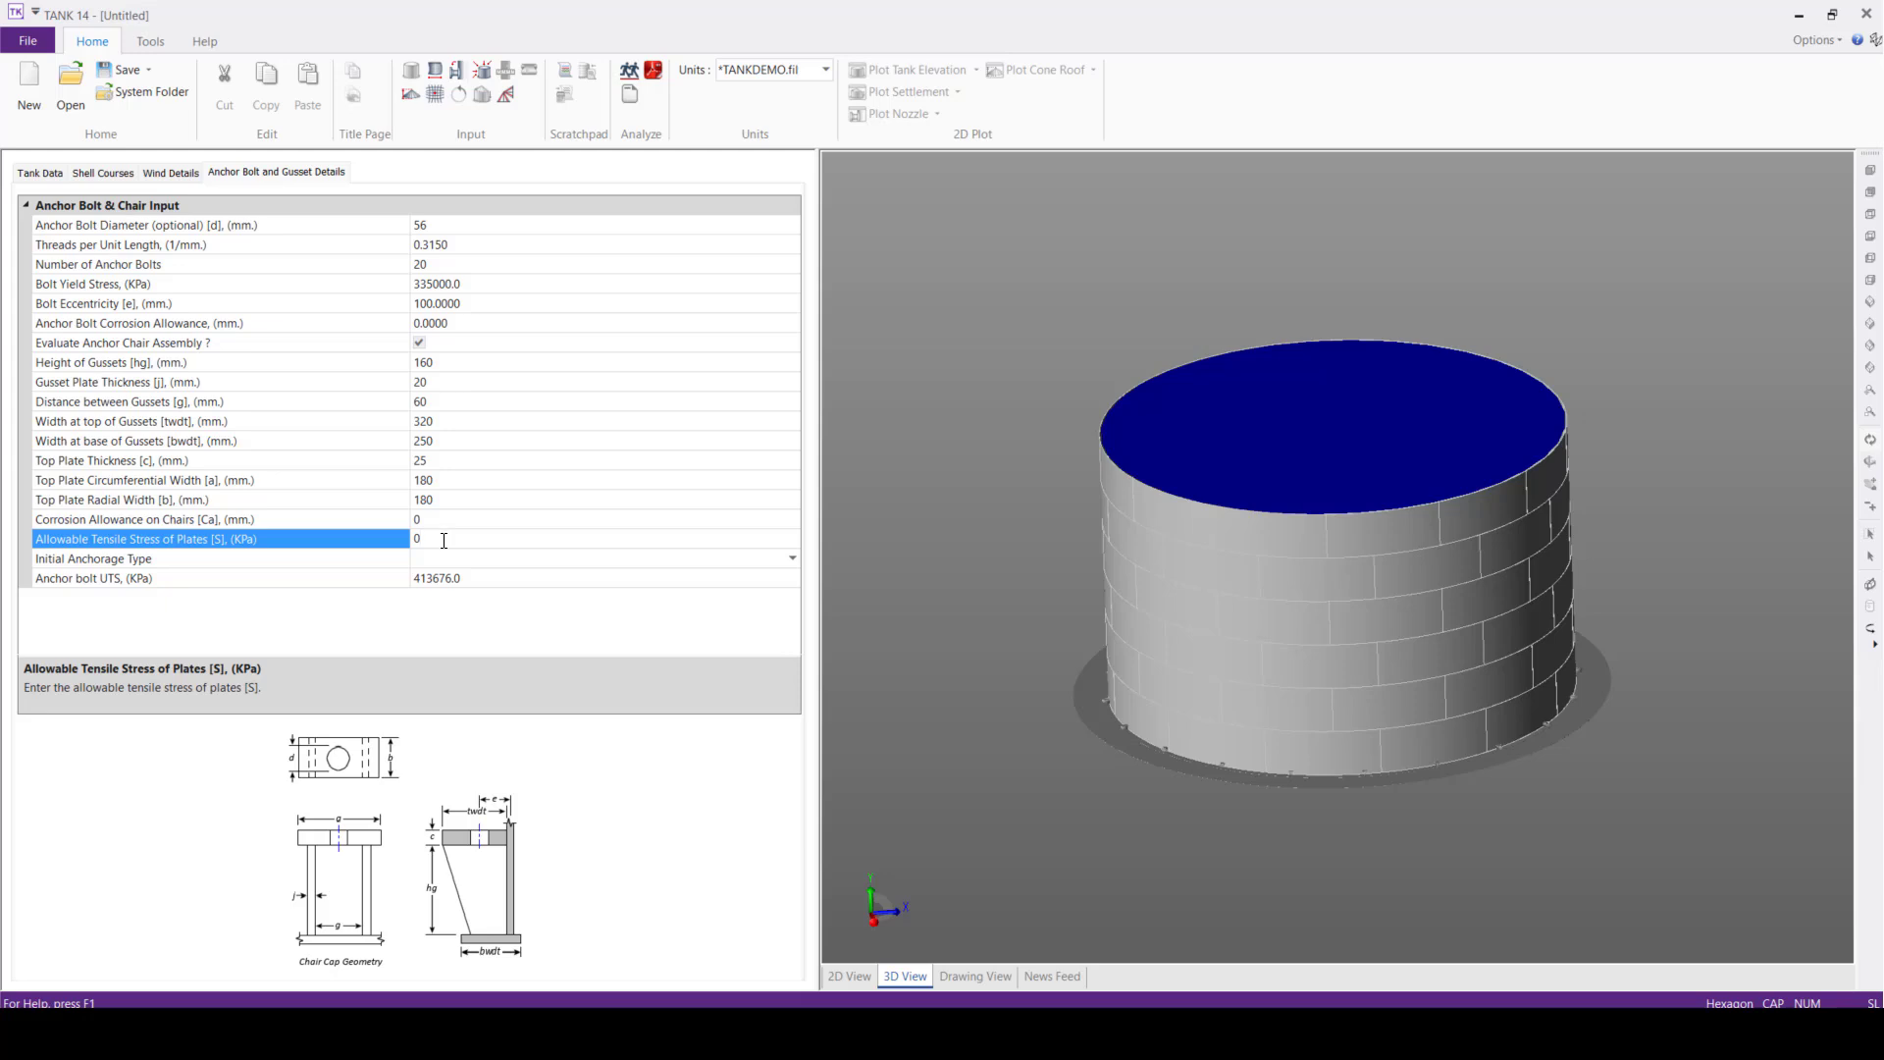
double_click(442, 543)
text(207019)
click(422, 561)
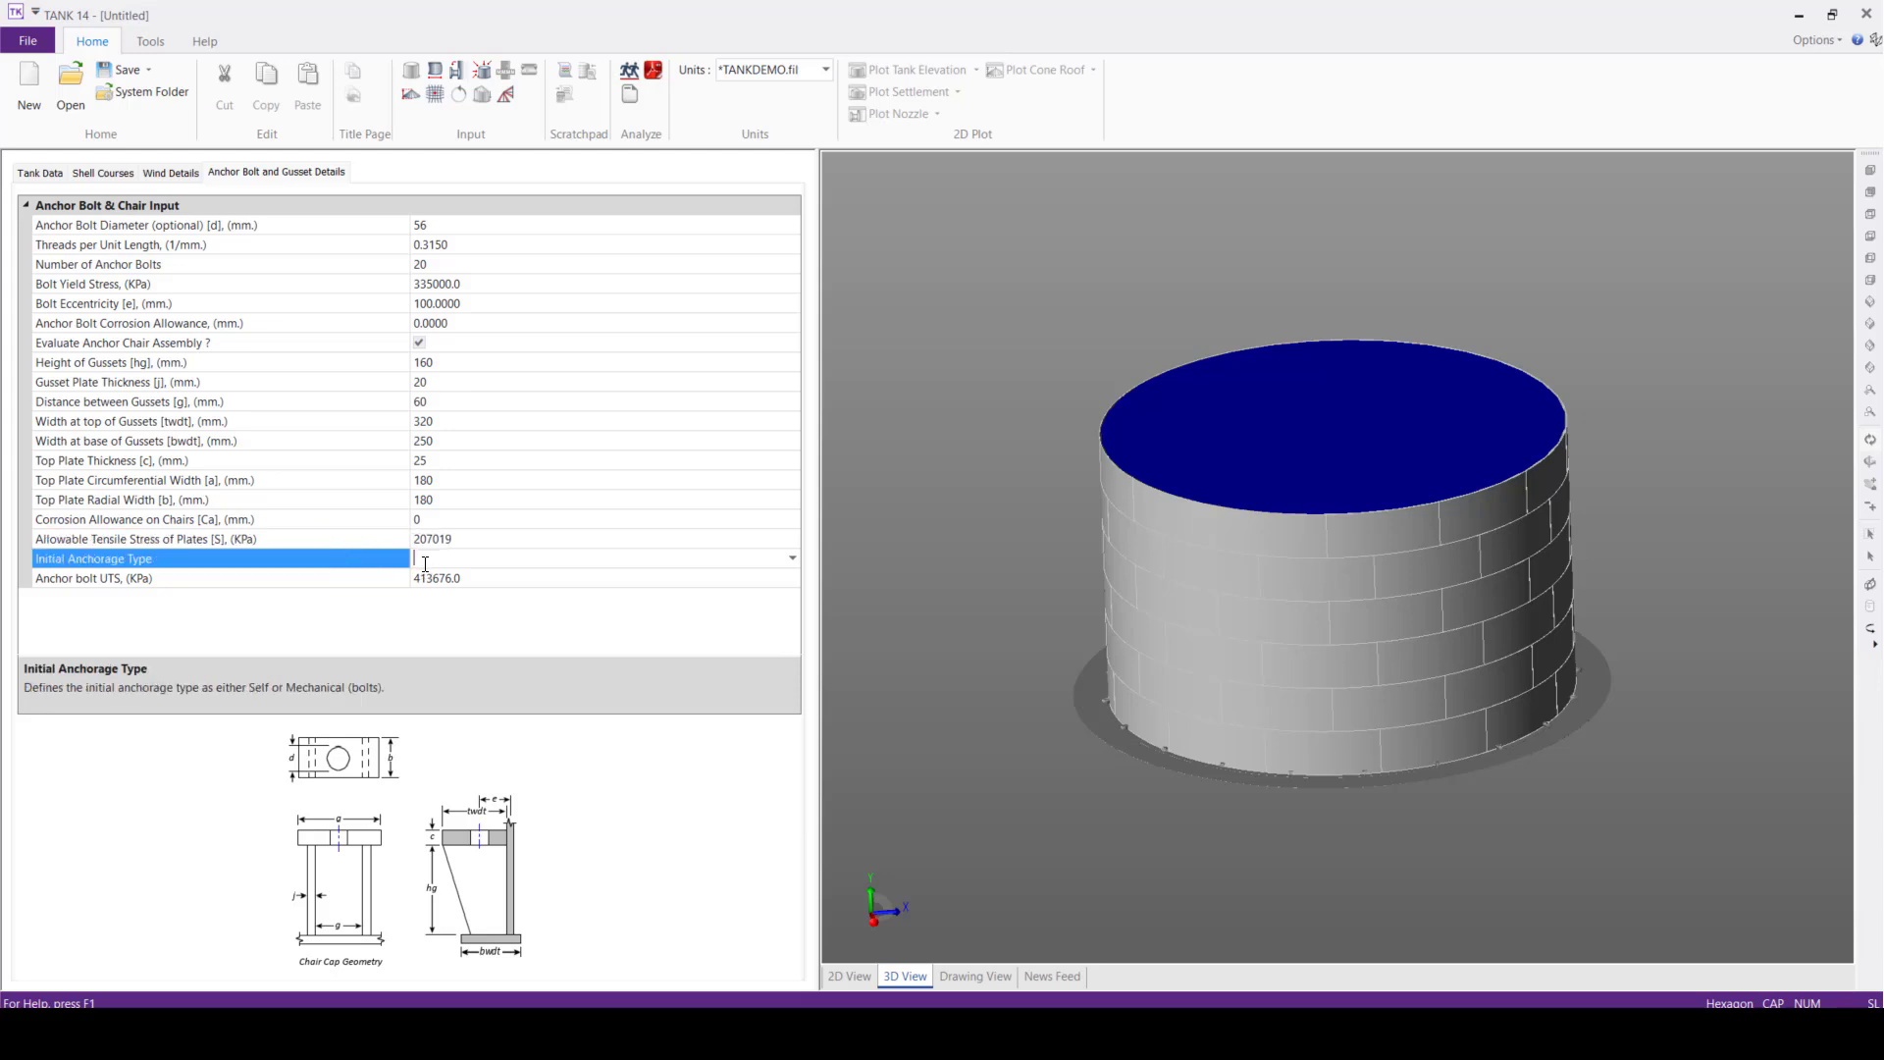
click(792, 557)
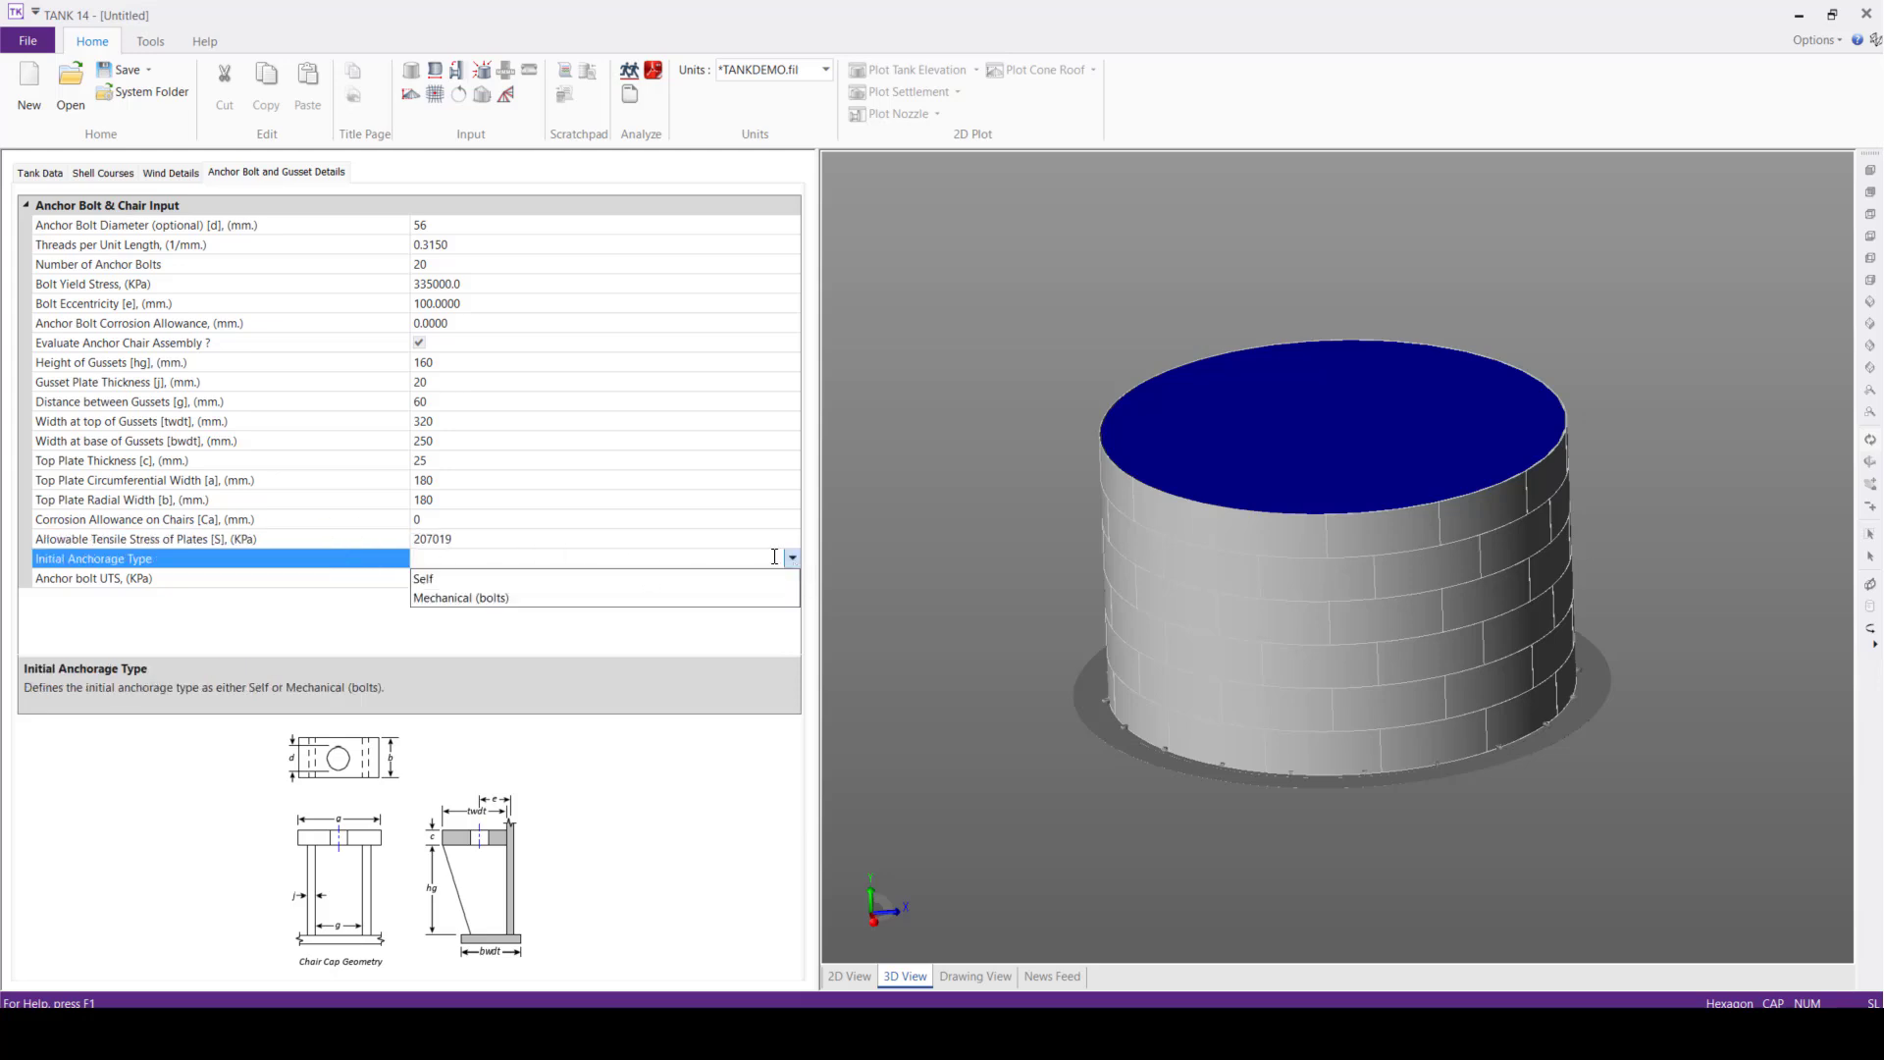
click(521, 598)
Set the anchor bolt ultimate tensile strength to 630000 KPa
click(490, 578)
drag(491, 578, 279, 555)
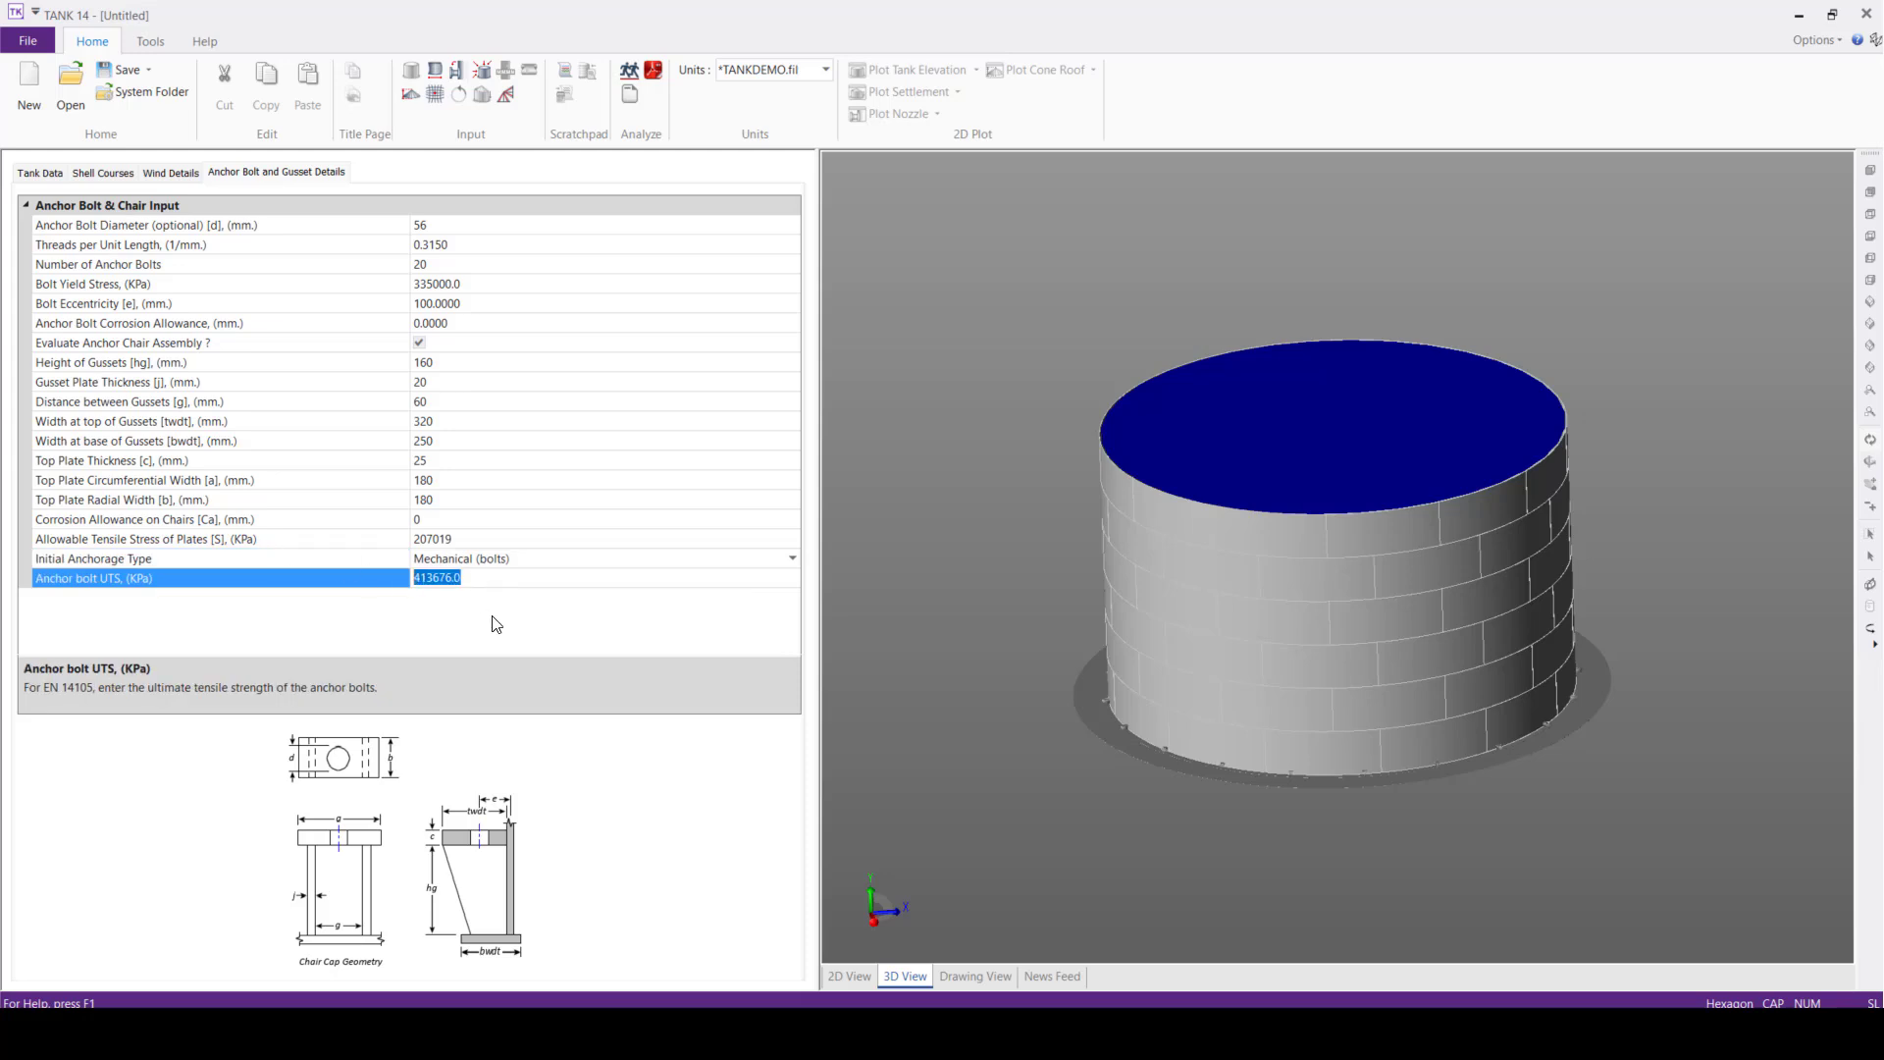
text(630000)
click(940, 409)
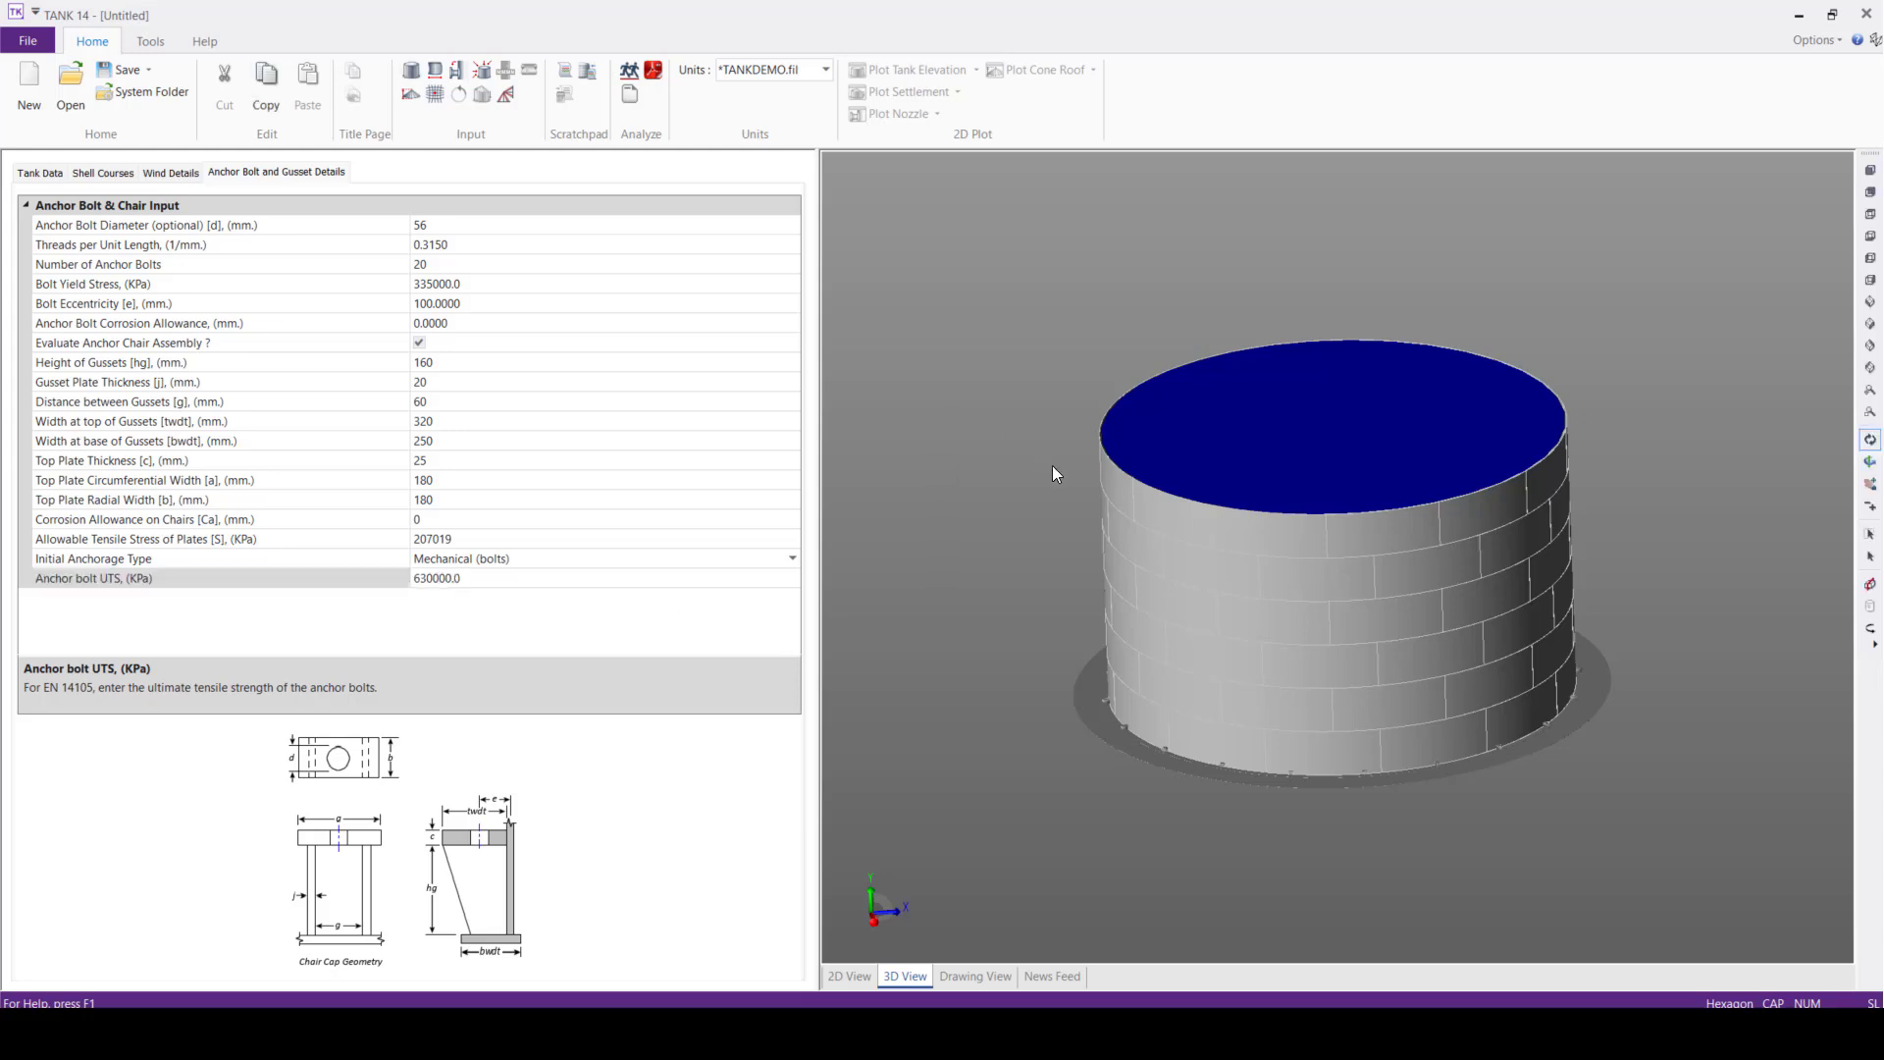
Inspect the anchor bolt chairs around the tank base in the 3D model
scroll(1135, 715, up, 5)
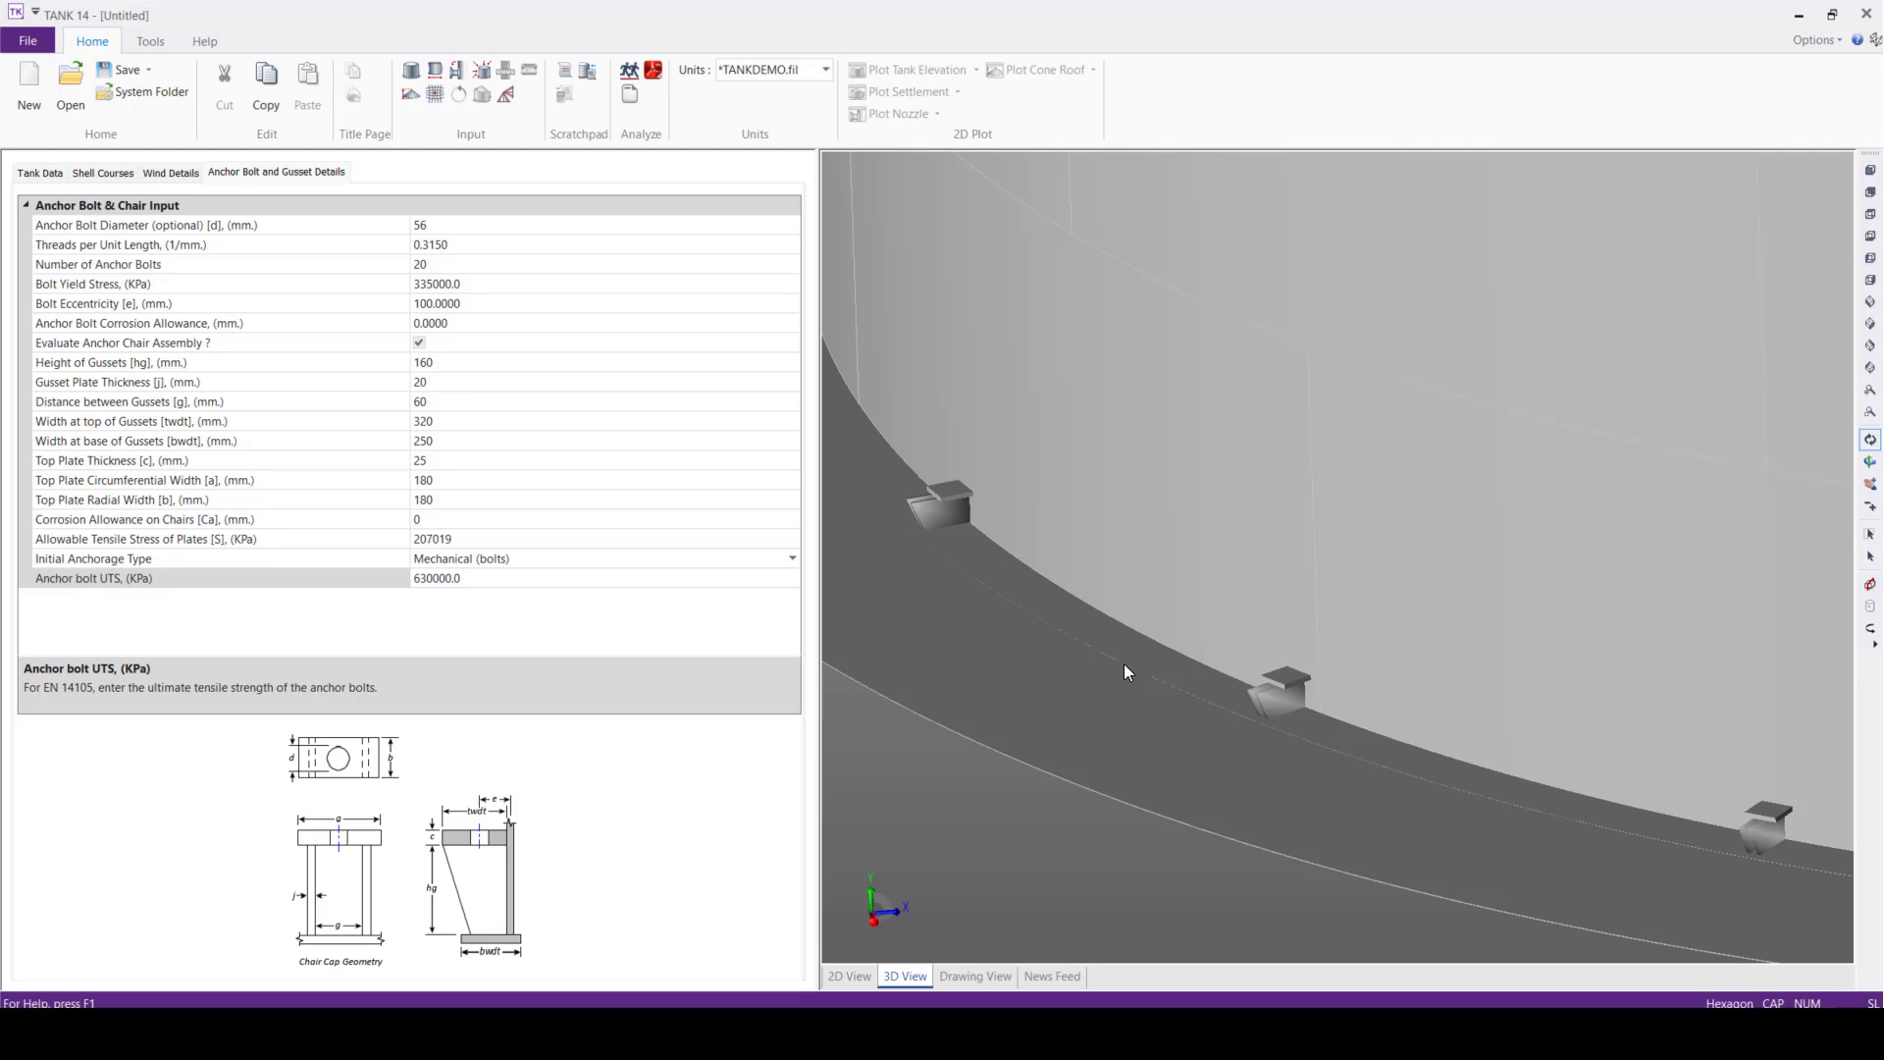
middle_drag(1111, 634, 1175, 619)
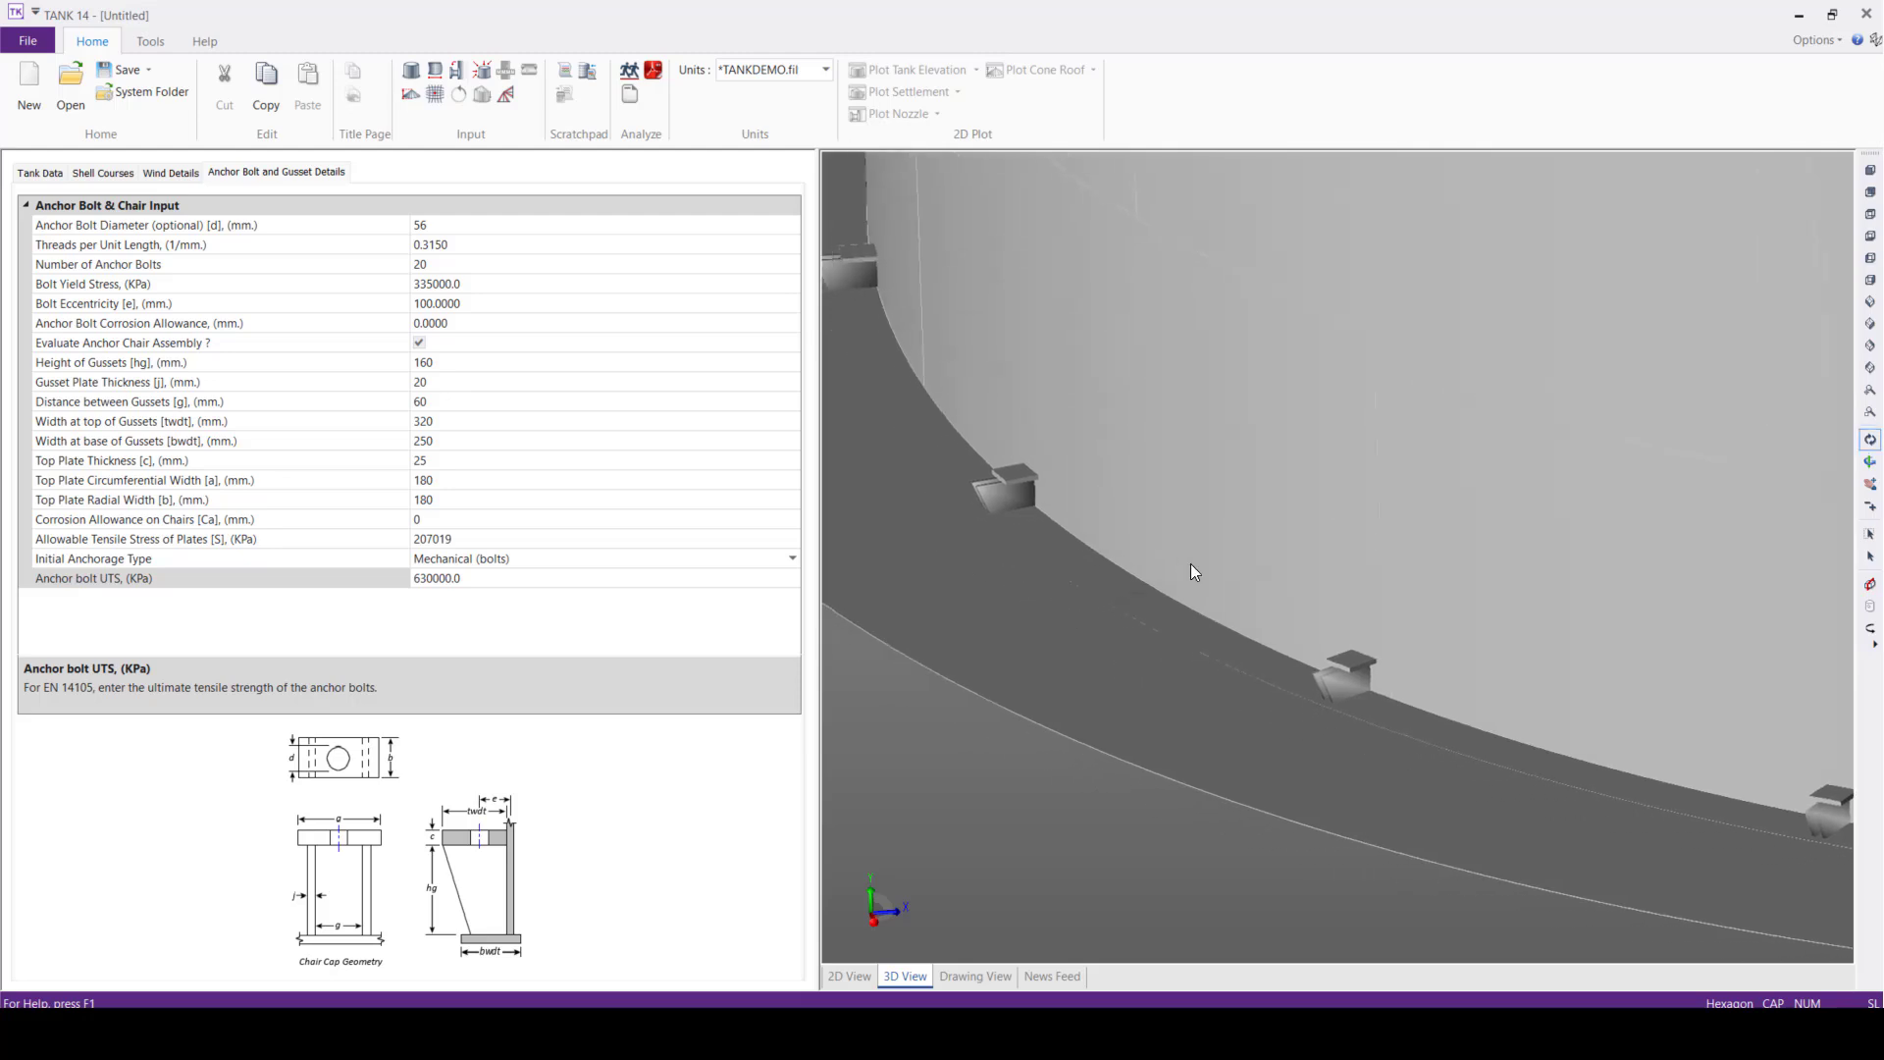
scroll(1395, 713, up, 3)
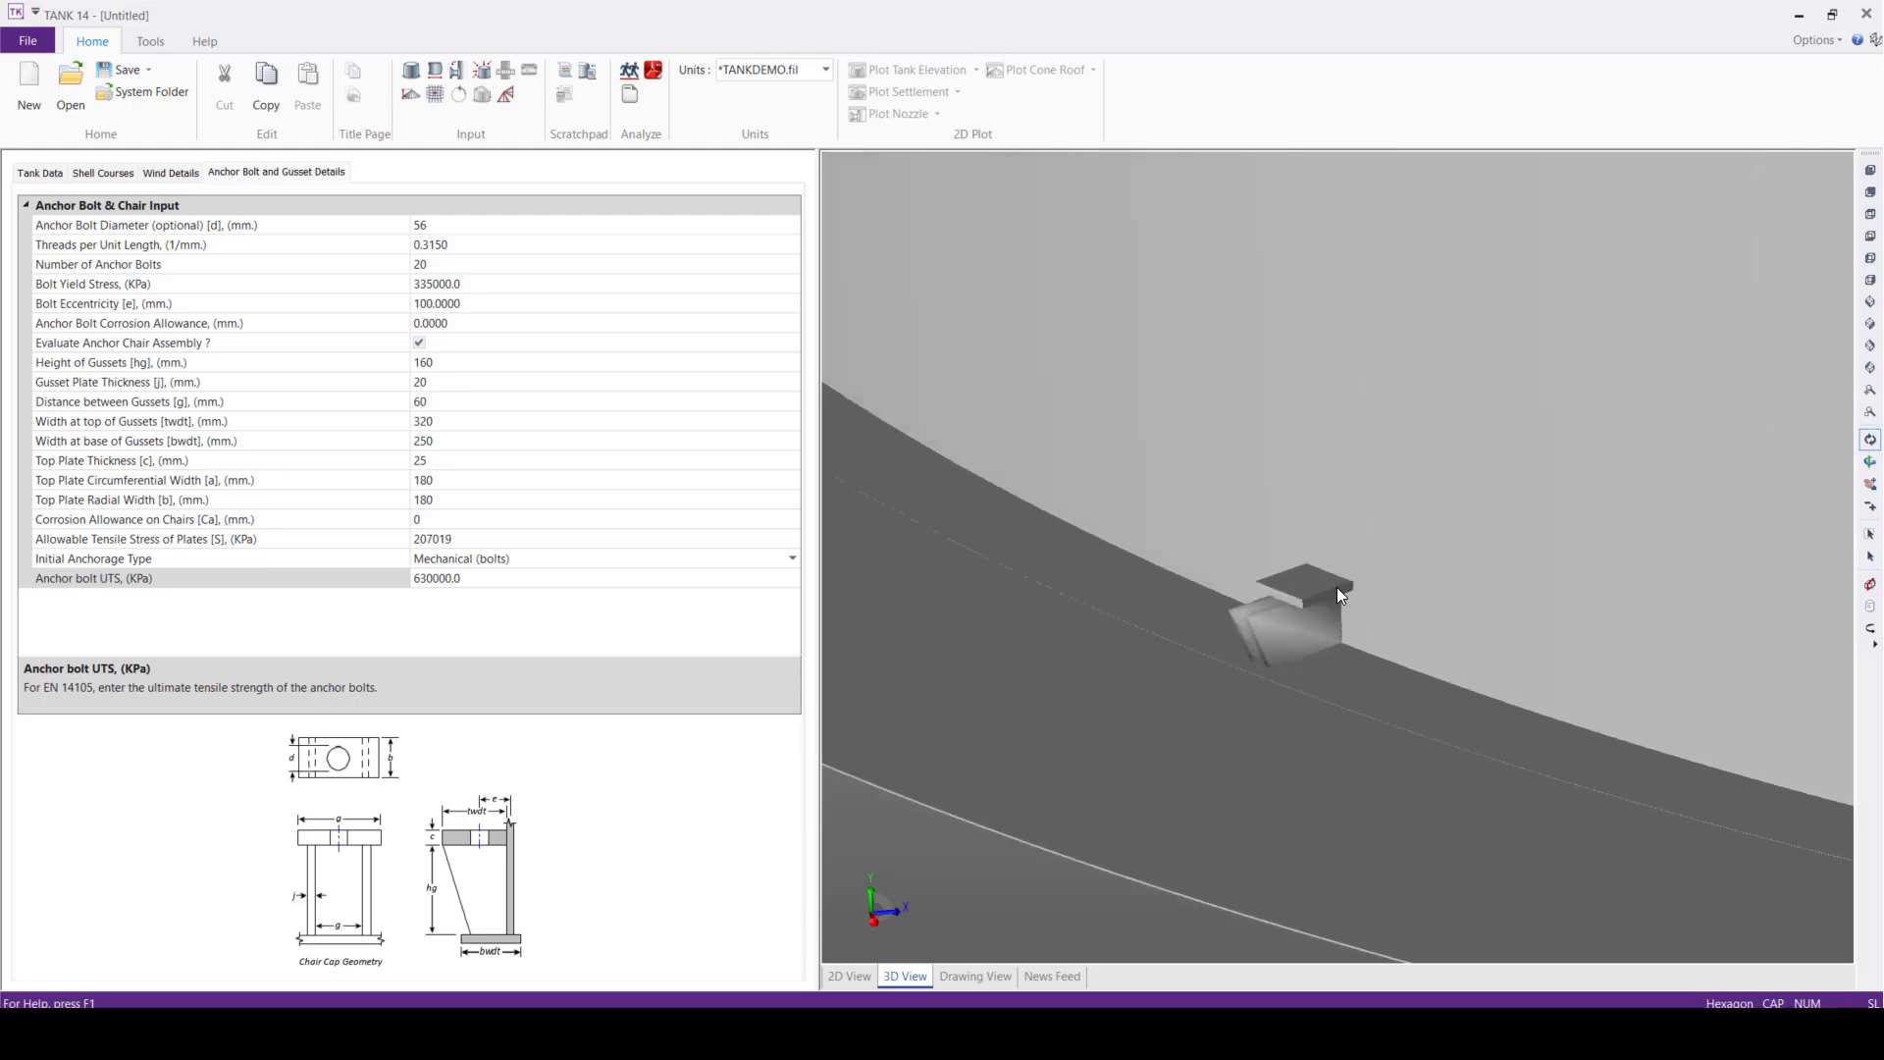
mouse_move(1291, 657)
mouse_down()
mouse_move(1411, 624)
mouse_move(1264, 634)
mouse_up()
scroll(1266, 634, down, 10)
scroll(1250, 626, down, 1)
middle_drag(1268, 522, 1148, 579)
In the roof input, set the roof type to Cone and the angle between roof and horizontal to 12 degrees
click(410, 94)
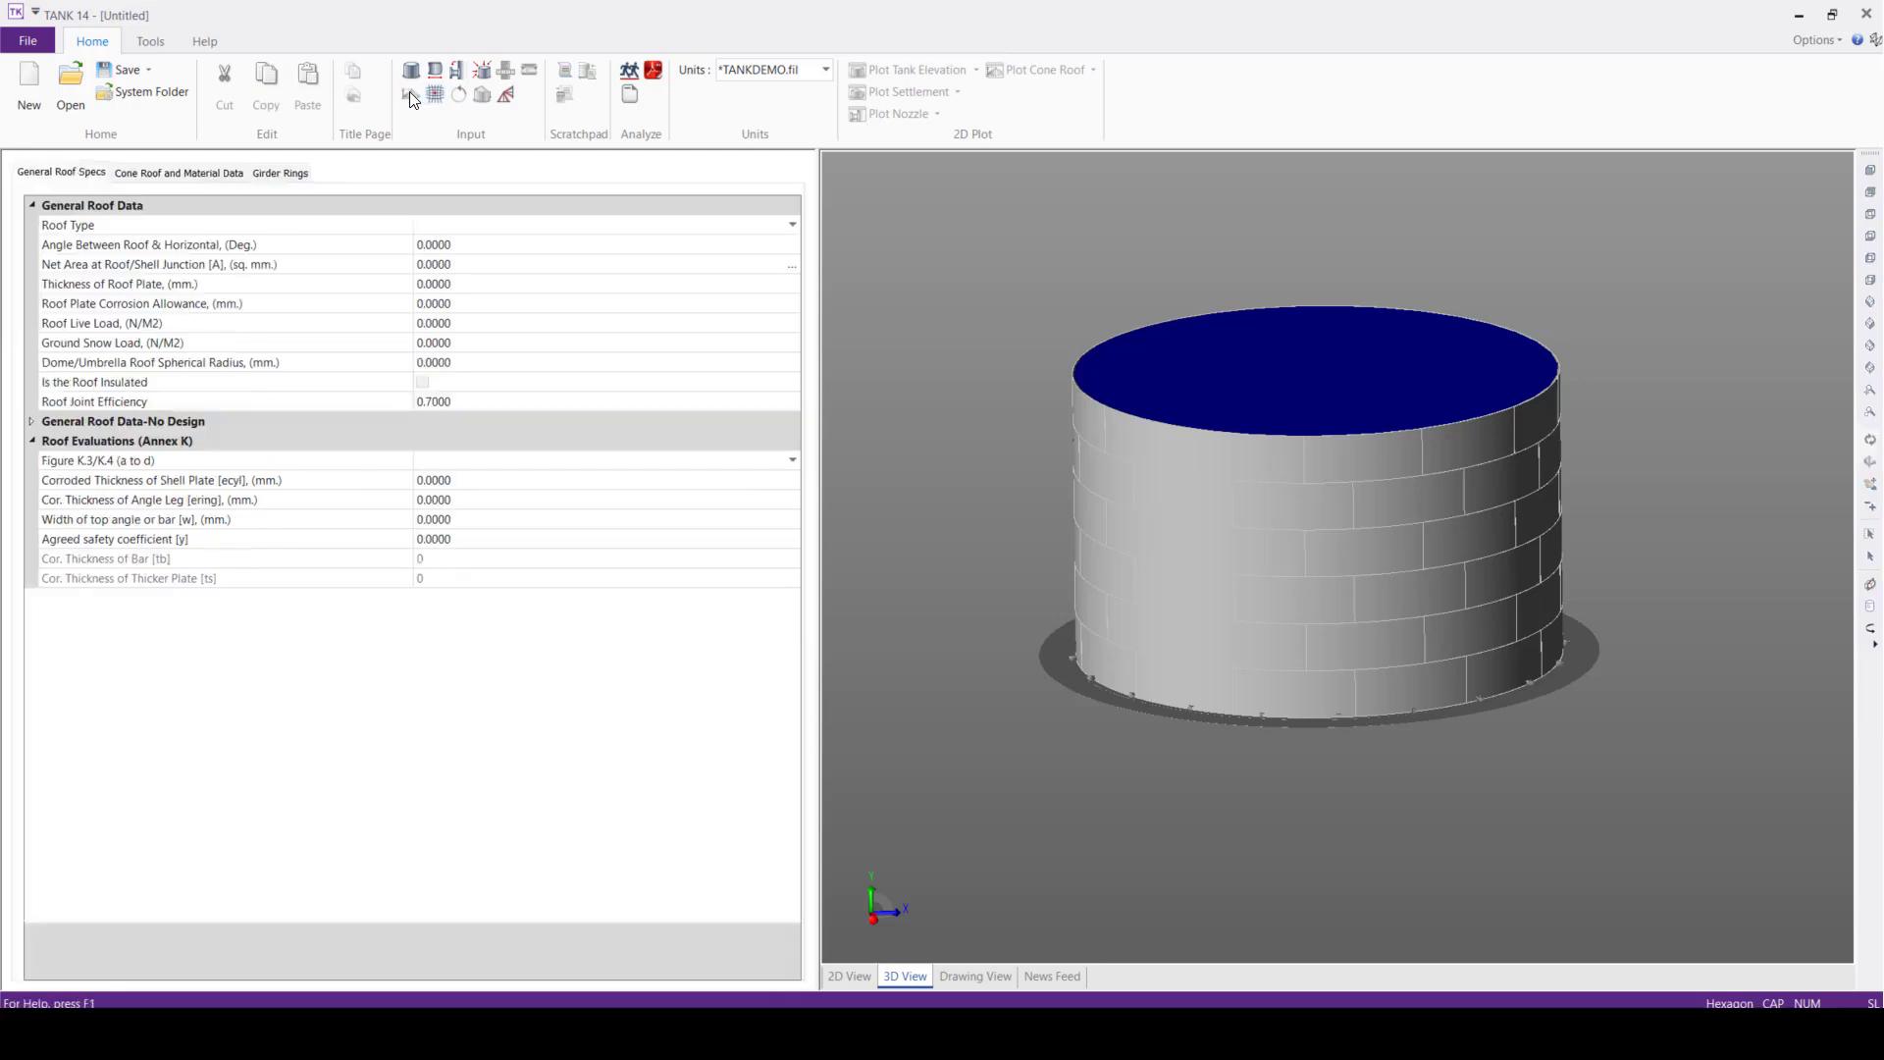
click(793, 224)
click(467, 301)
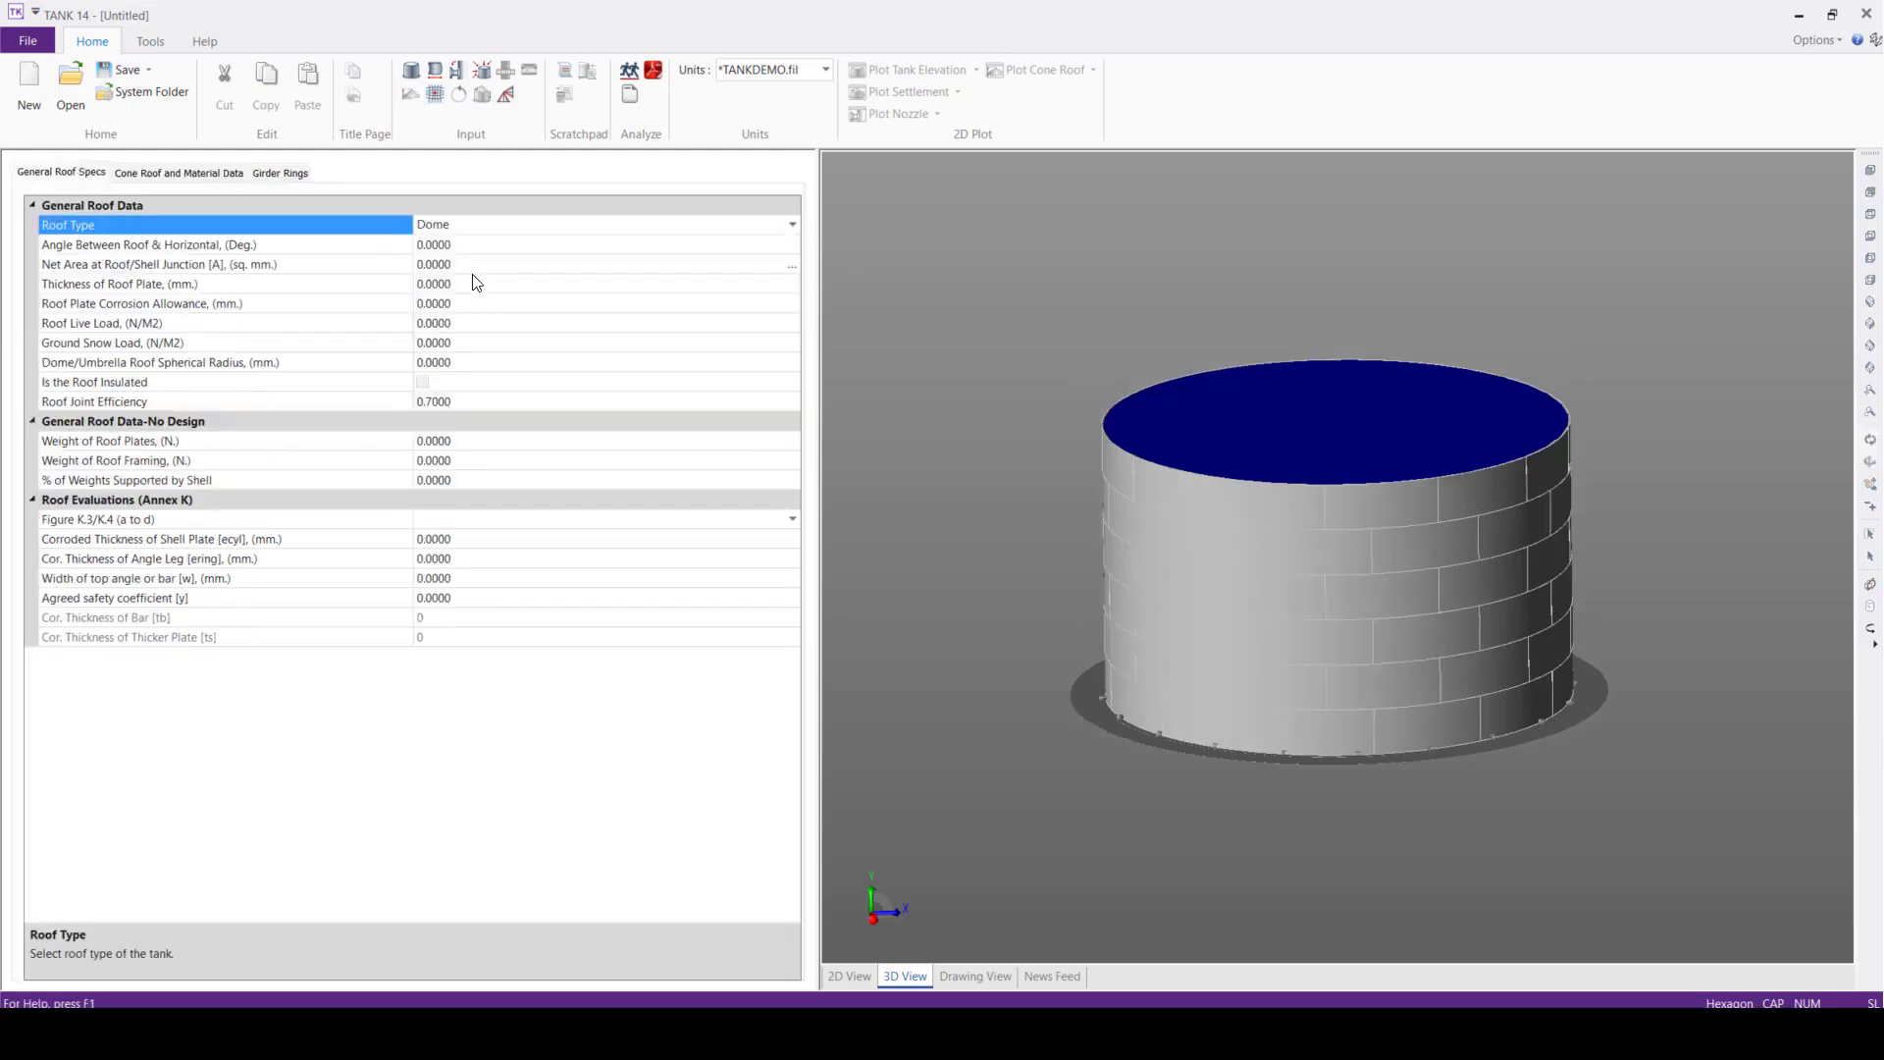
click(795, 225)
click(442, 281)
click(488, 262)
click(482, 246)
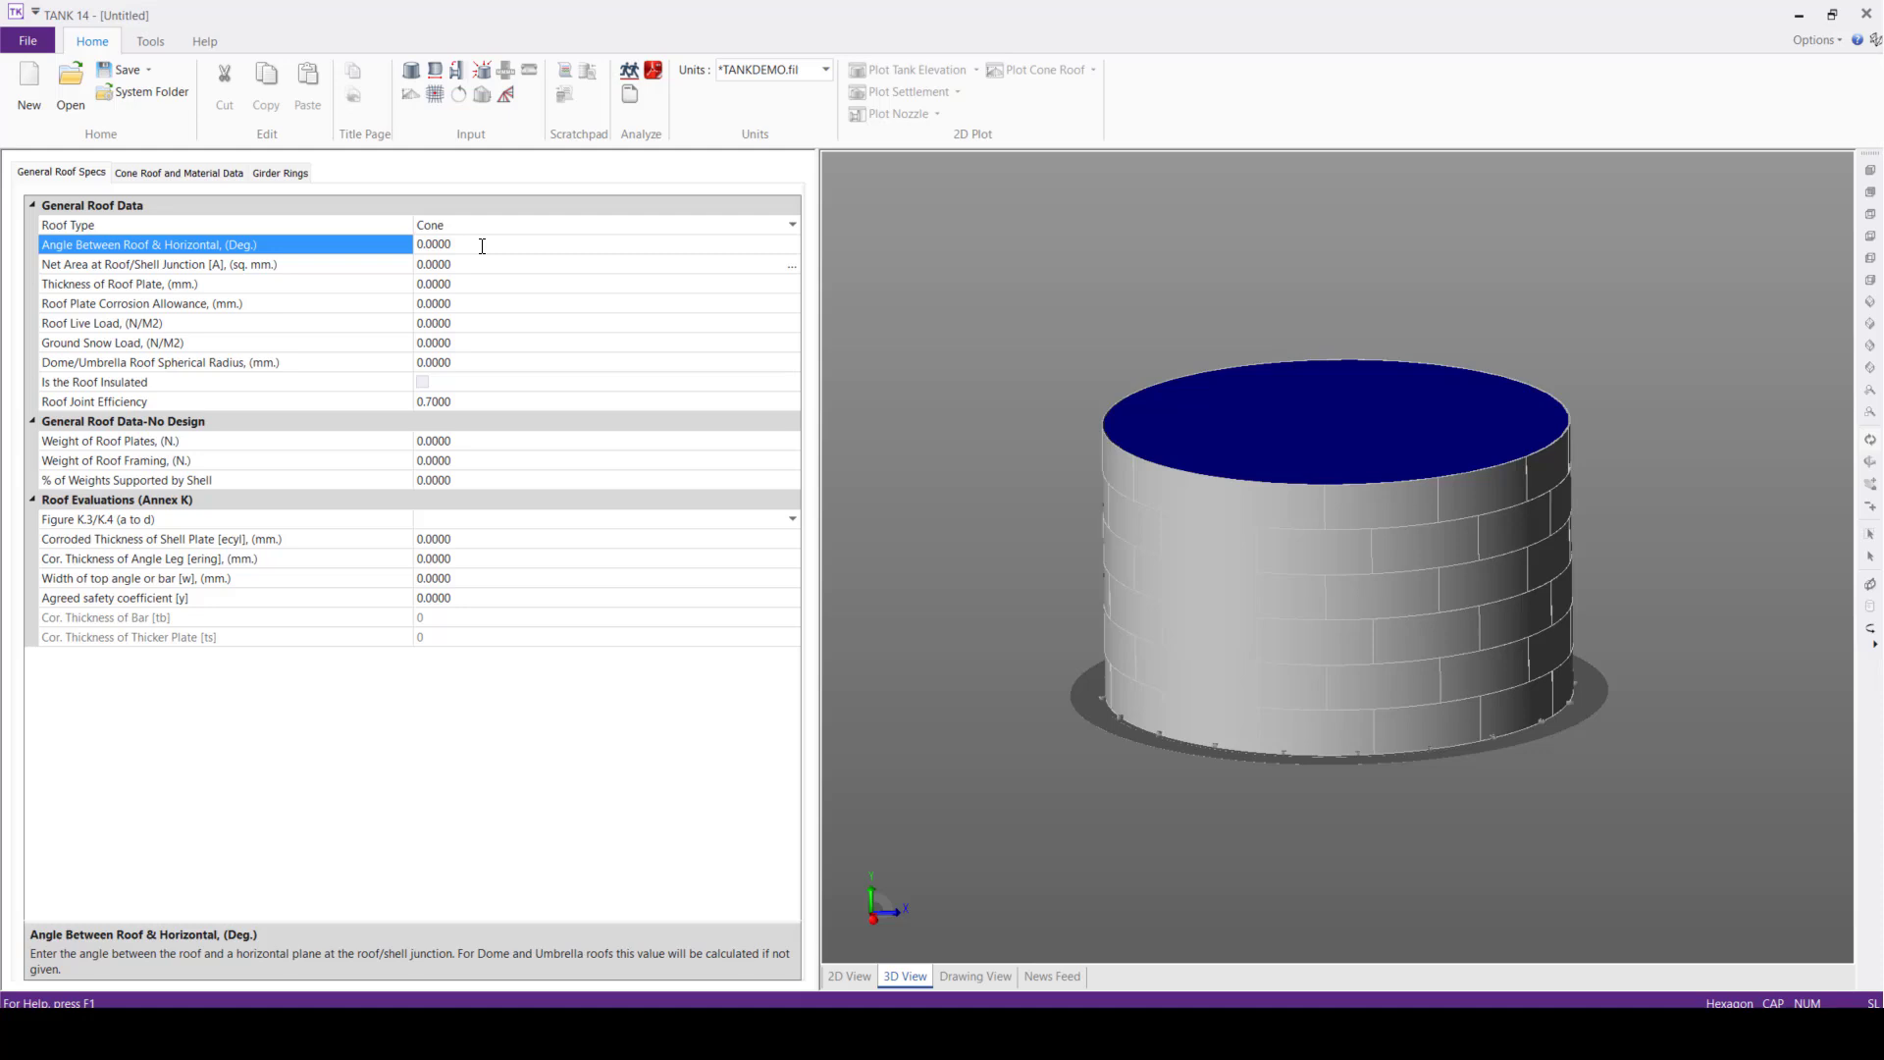
drag(482, 245, 339, 250)
text(12)
Set the net area at the roof/shell junction to 8300 sq. mm and the roof plate thickness to 15 mm
click(475, 264)
click(475, 264)
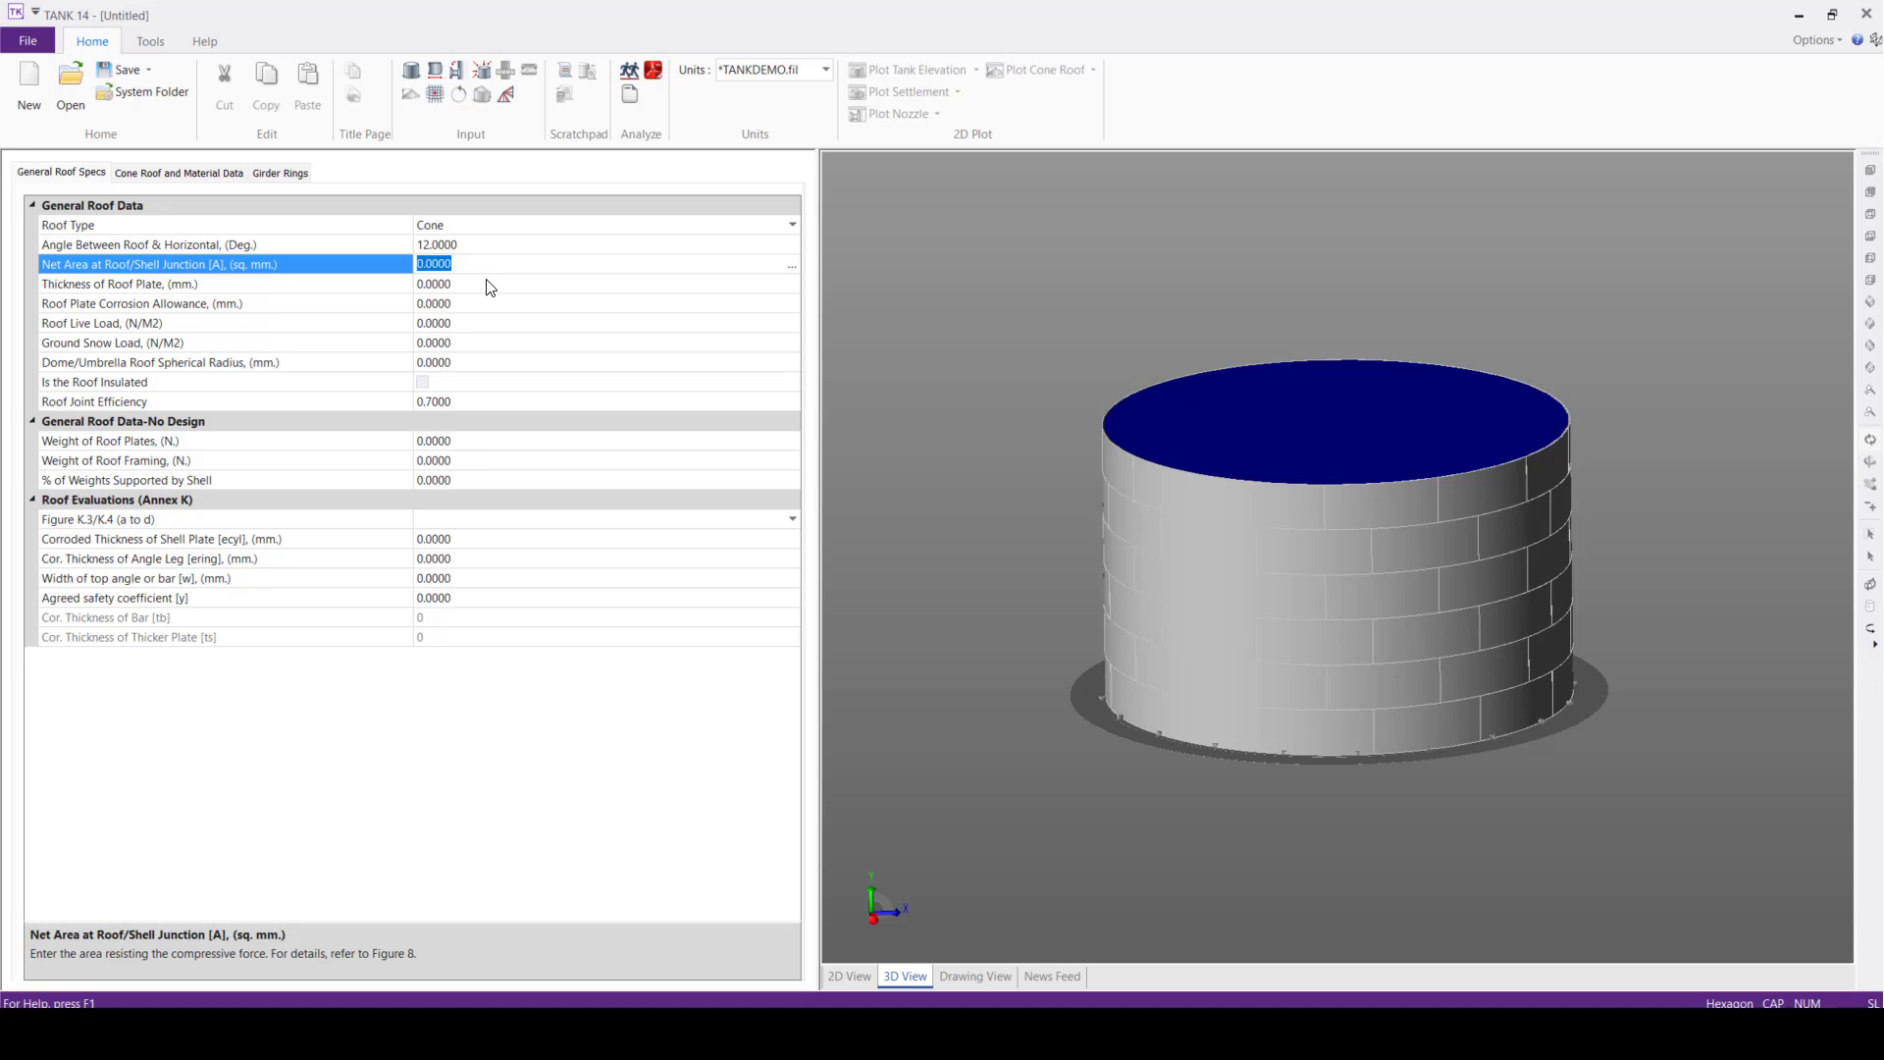
text(8300)
click(481, 283)
text(15)
click(465, 308)
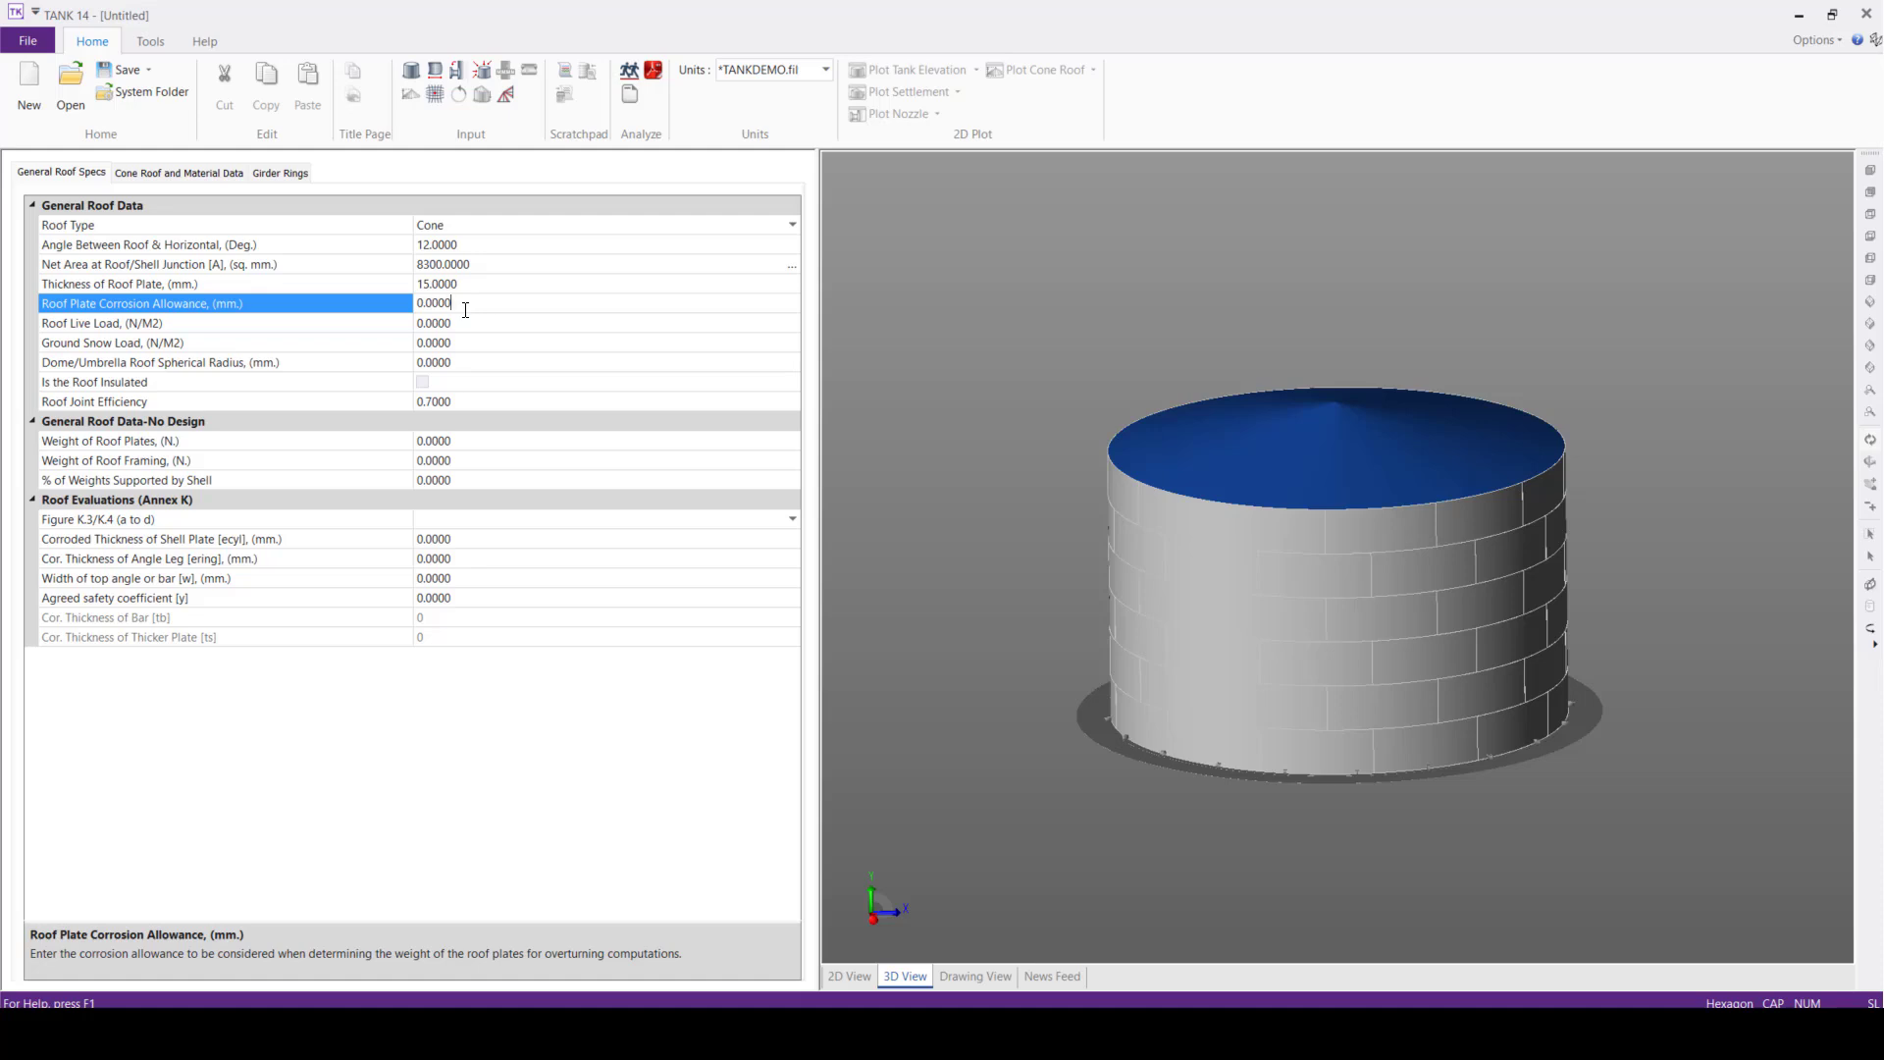
Set the percentage of roof weights supported by the shell to 100
click(465, 481)
drag(467, 482, 323, 475)
text(100)
click(934, 357)
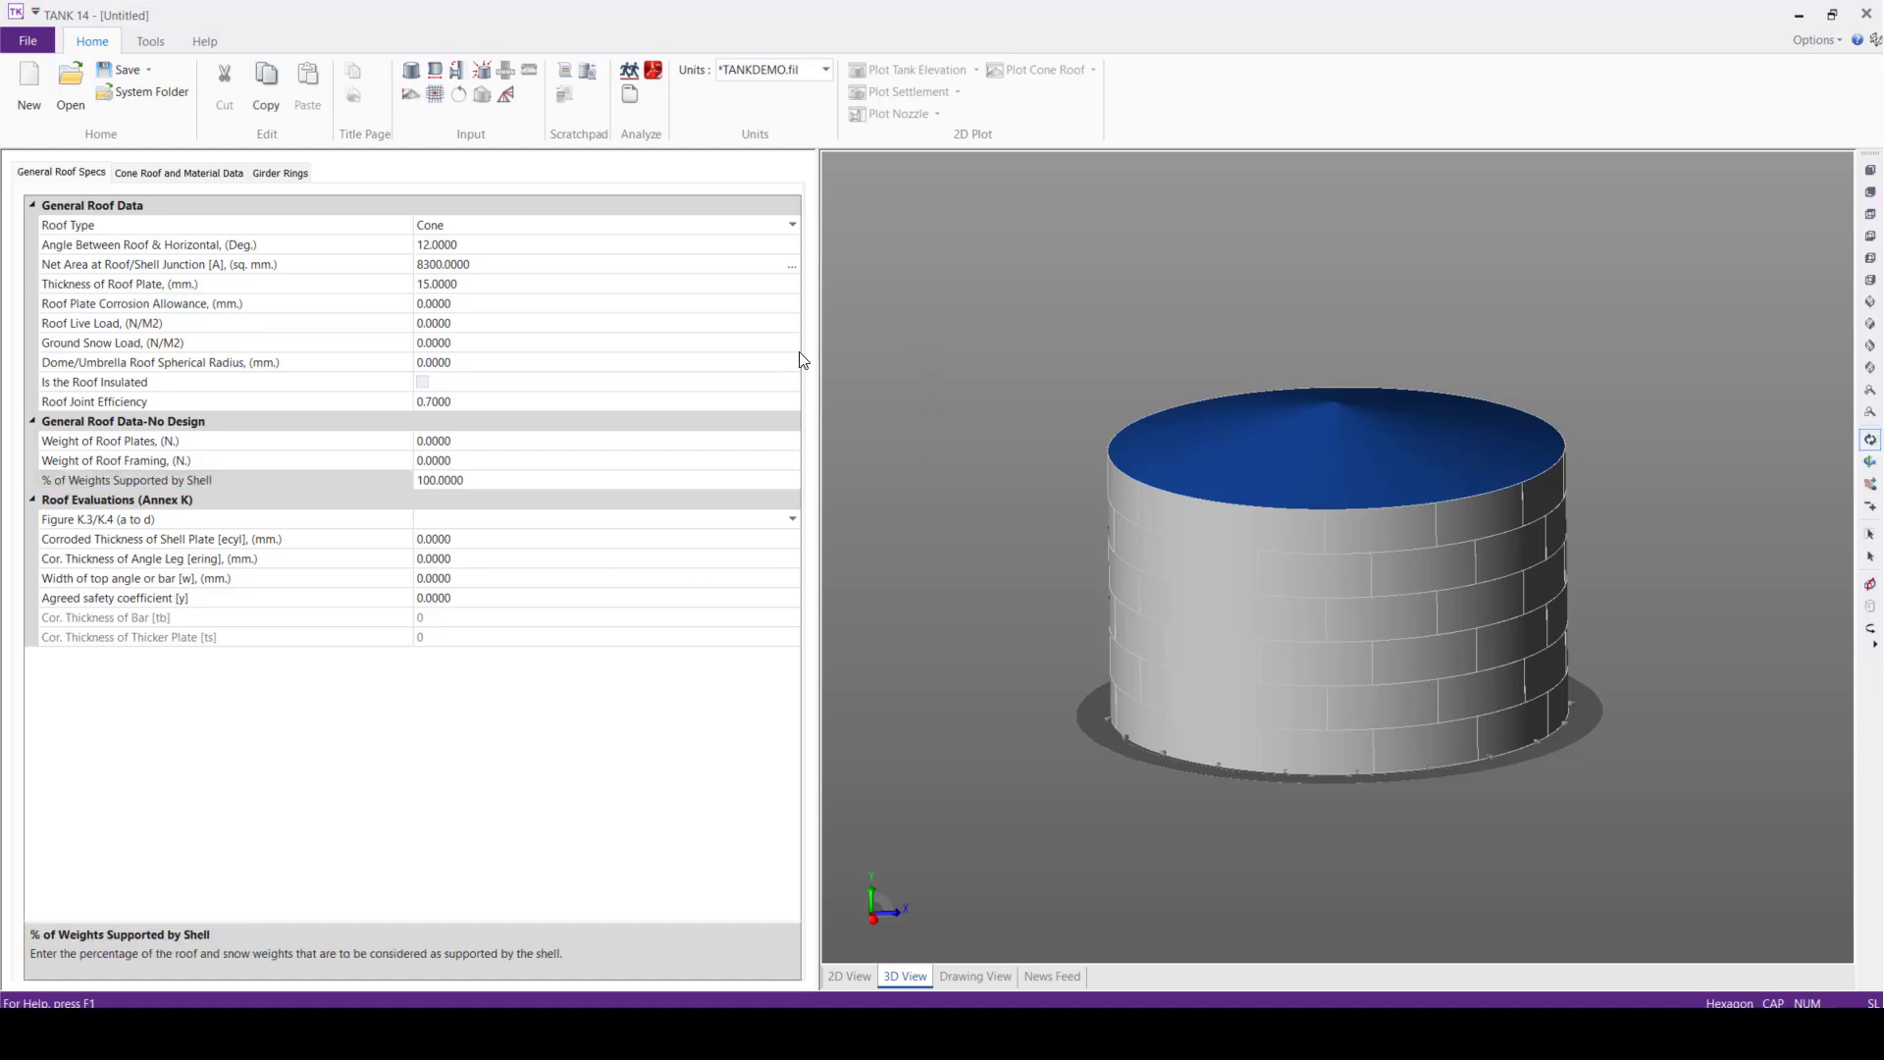
Choose figure K.3.a for the Annex K roof evaluation and set the corroded shell plate thickness to 5 mm
click(792, 519)
click(450, 540)
click(467, 539)
double_click(467, 539)
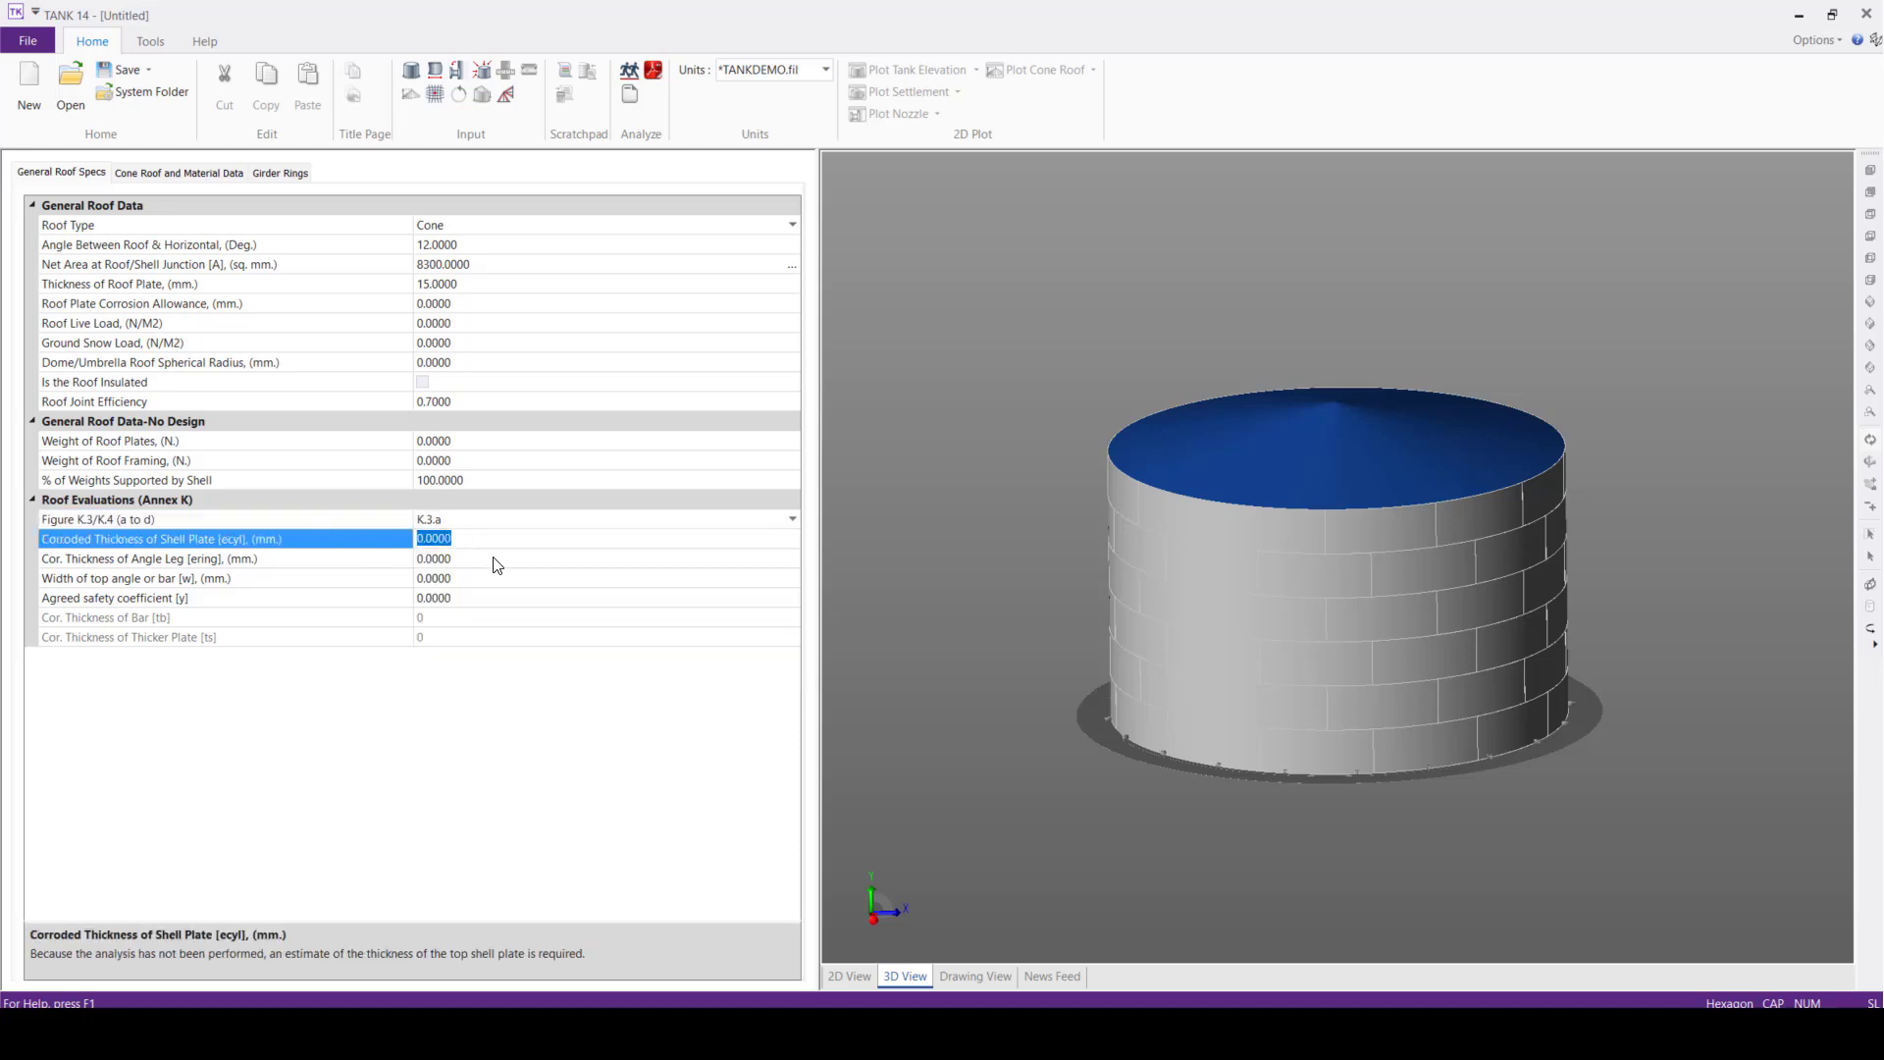
text(5)
Set the corroded thickness of the angle leg to 10 mm and the top angle width to 100 mm
click(471, 557)
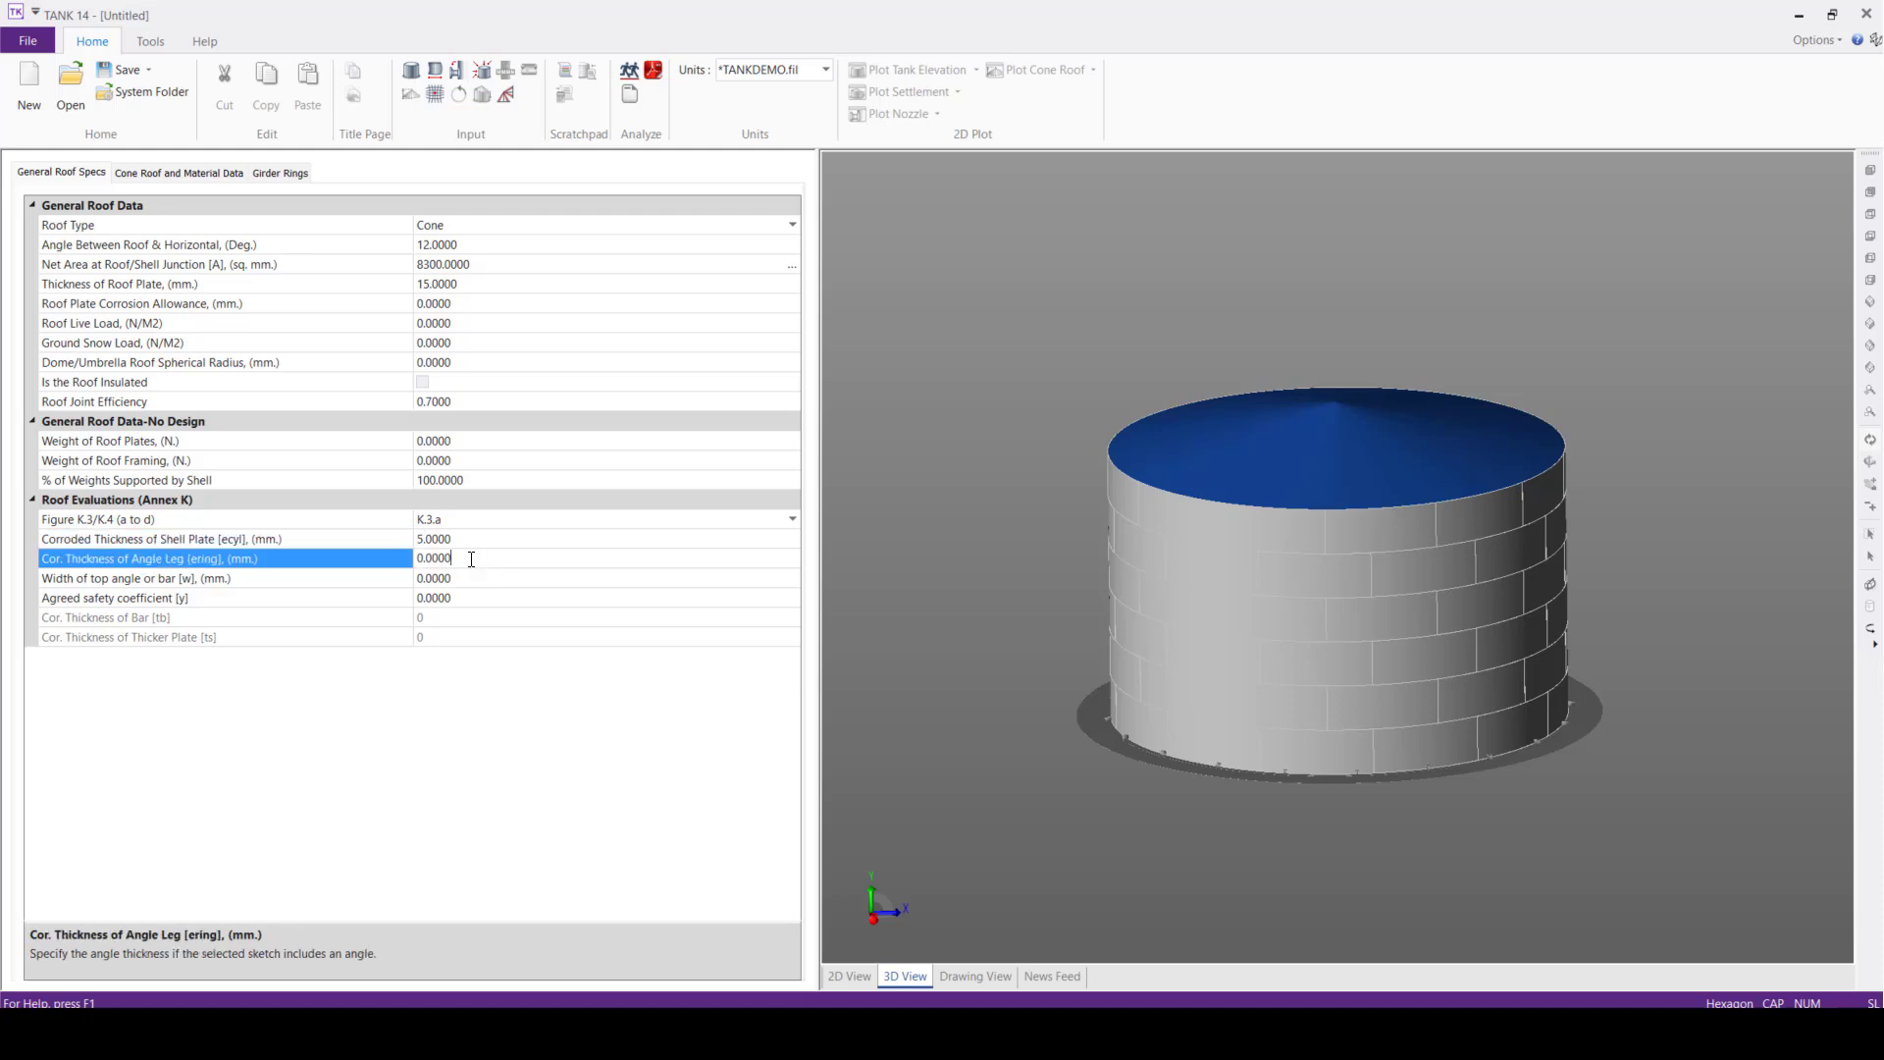
text(10)
click(460, 579)
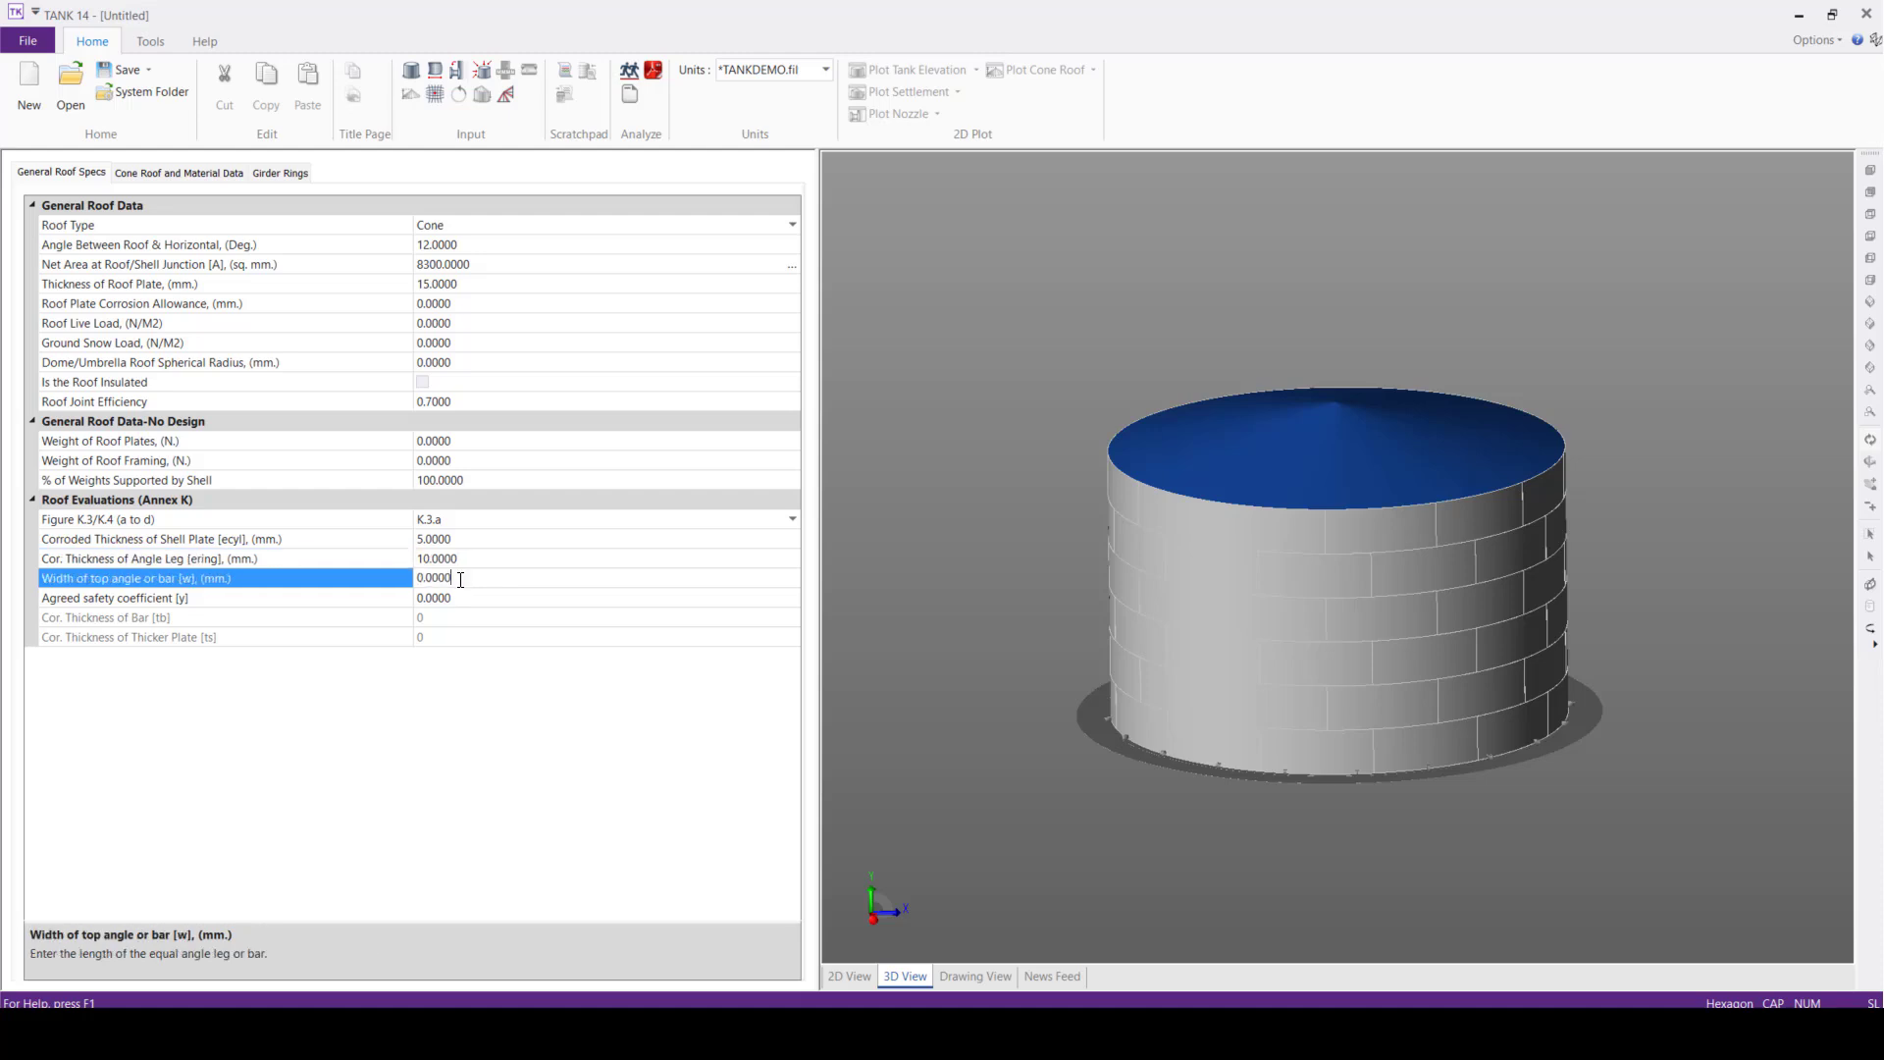
text(100)
Set the agreed safety coefficient for the Annex K roof evaluation to 1.5
click(467, 598)
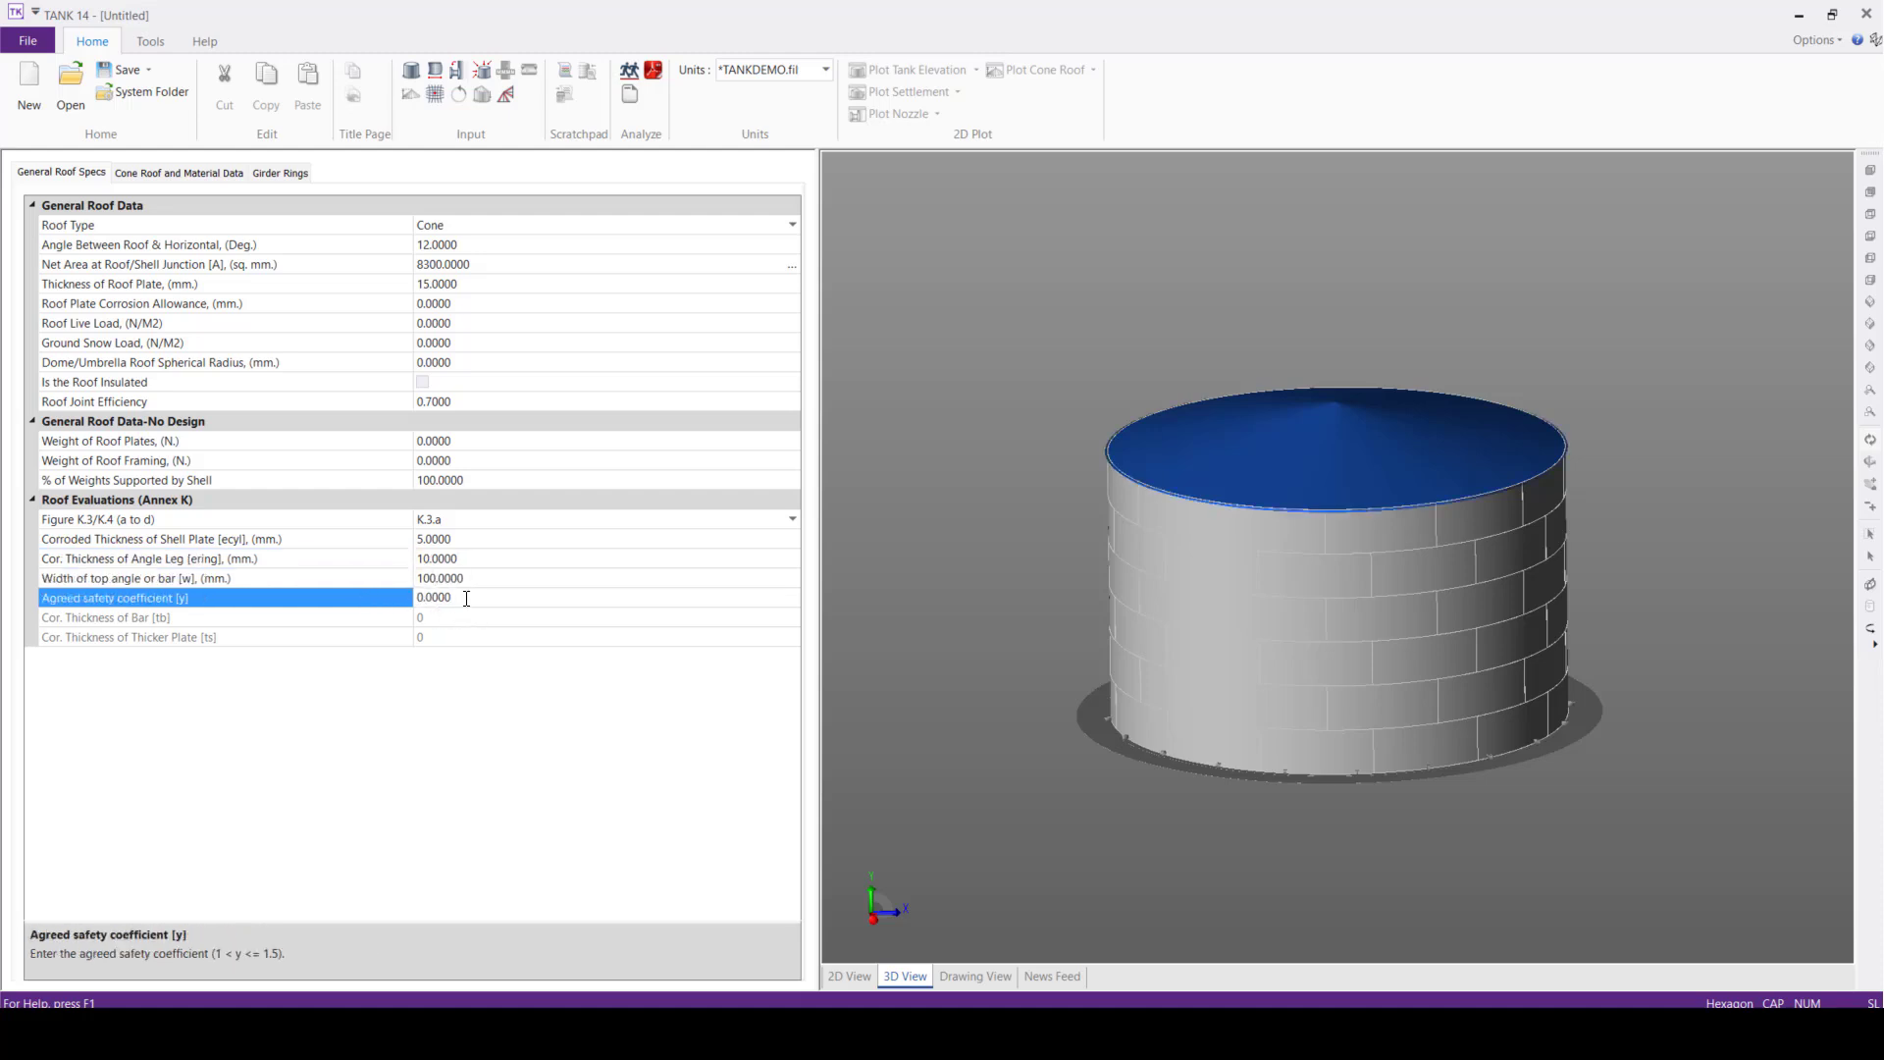
text(1.5)
click(1038, 467)
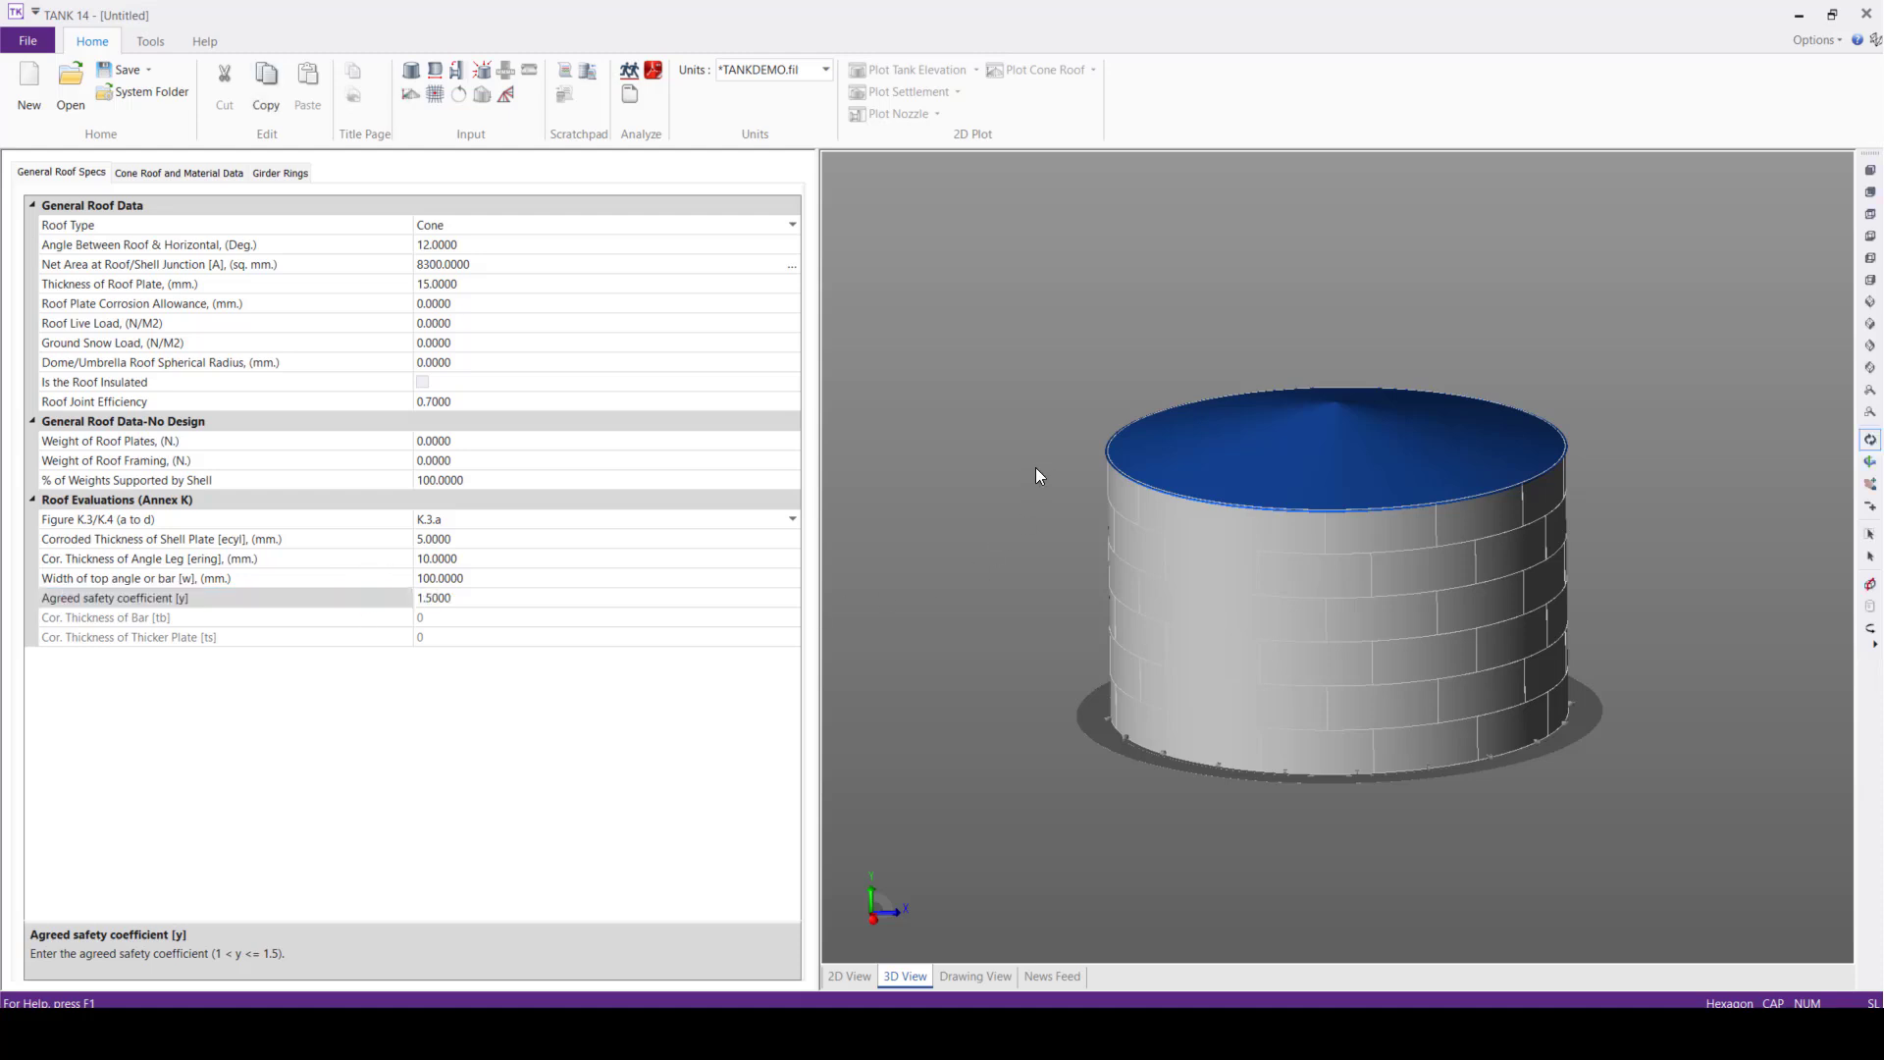
scroll(1156, 451, up, 4)
drag(1244, 542, 1287, 520)
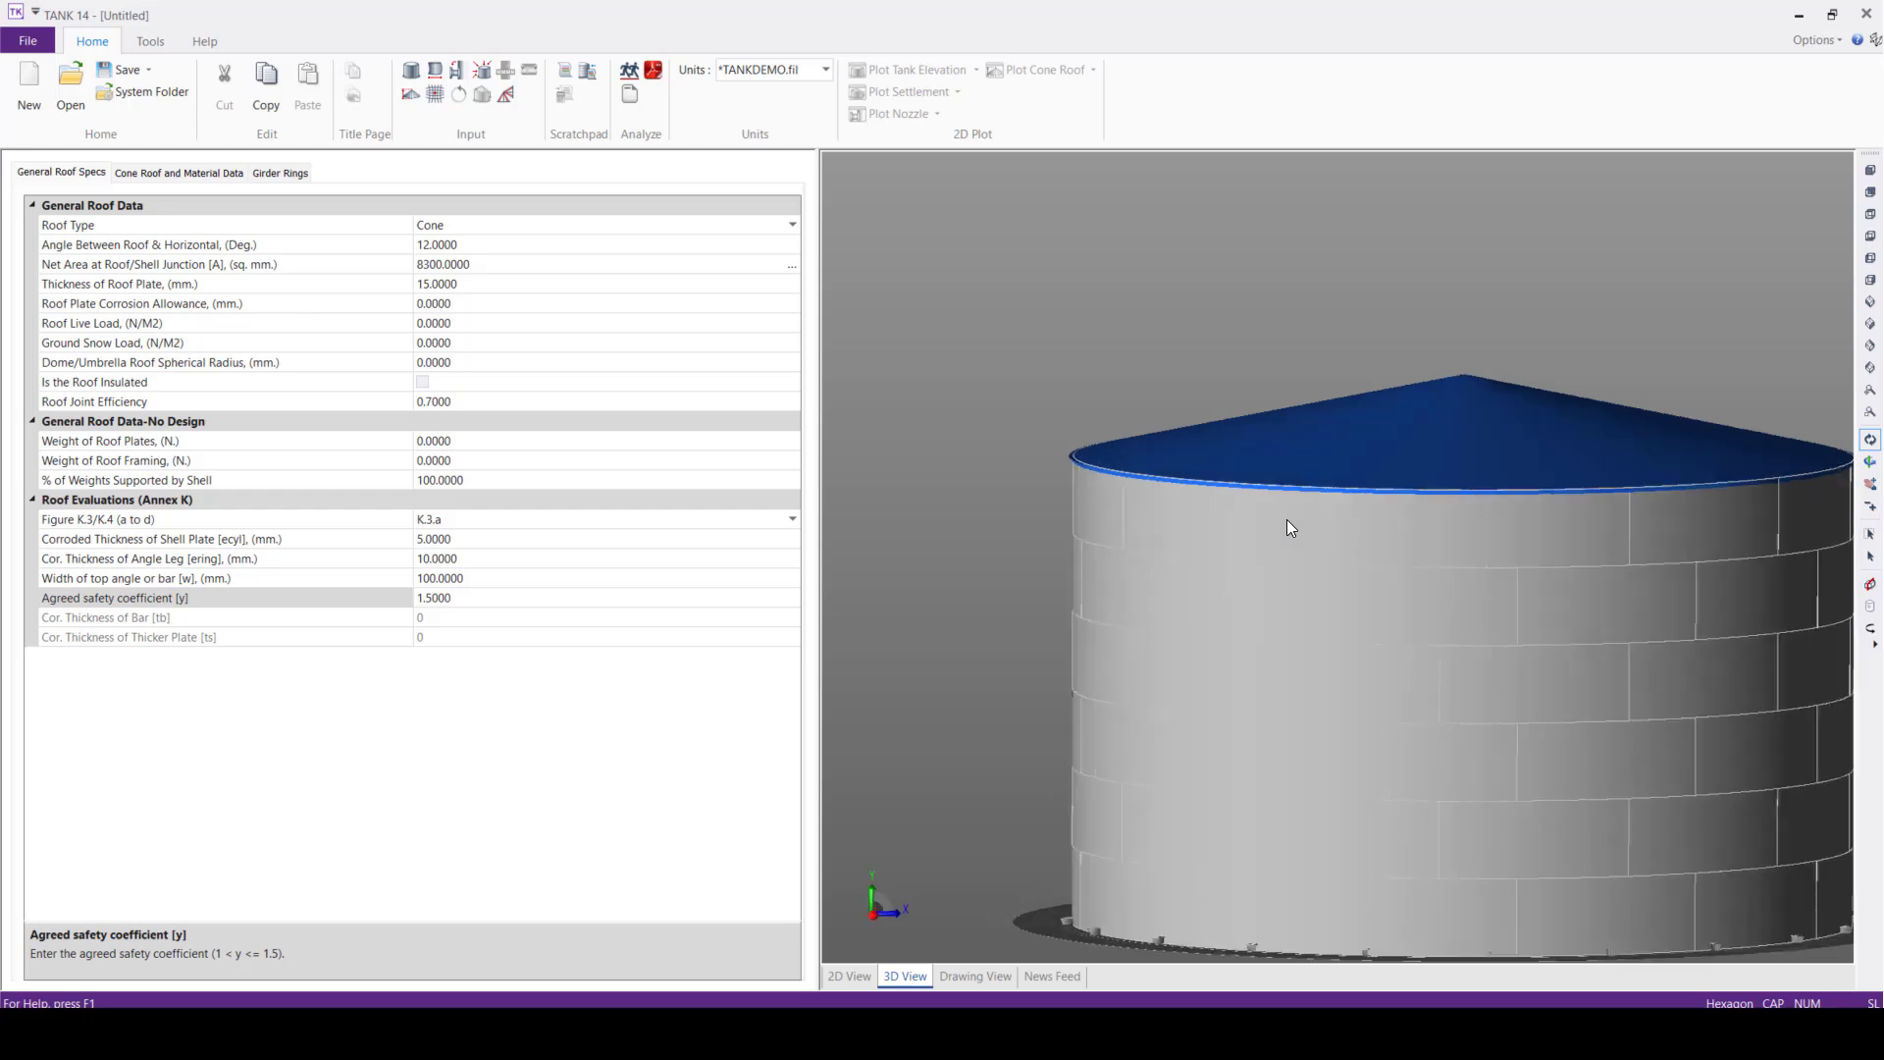
scroll(1285, 521, down, 2)
middle_drag(1405, 586, 1364, 580)
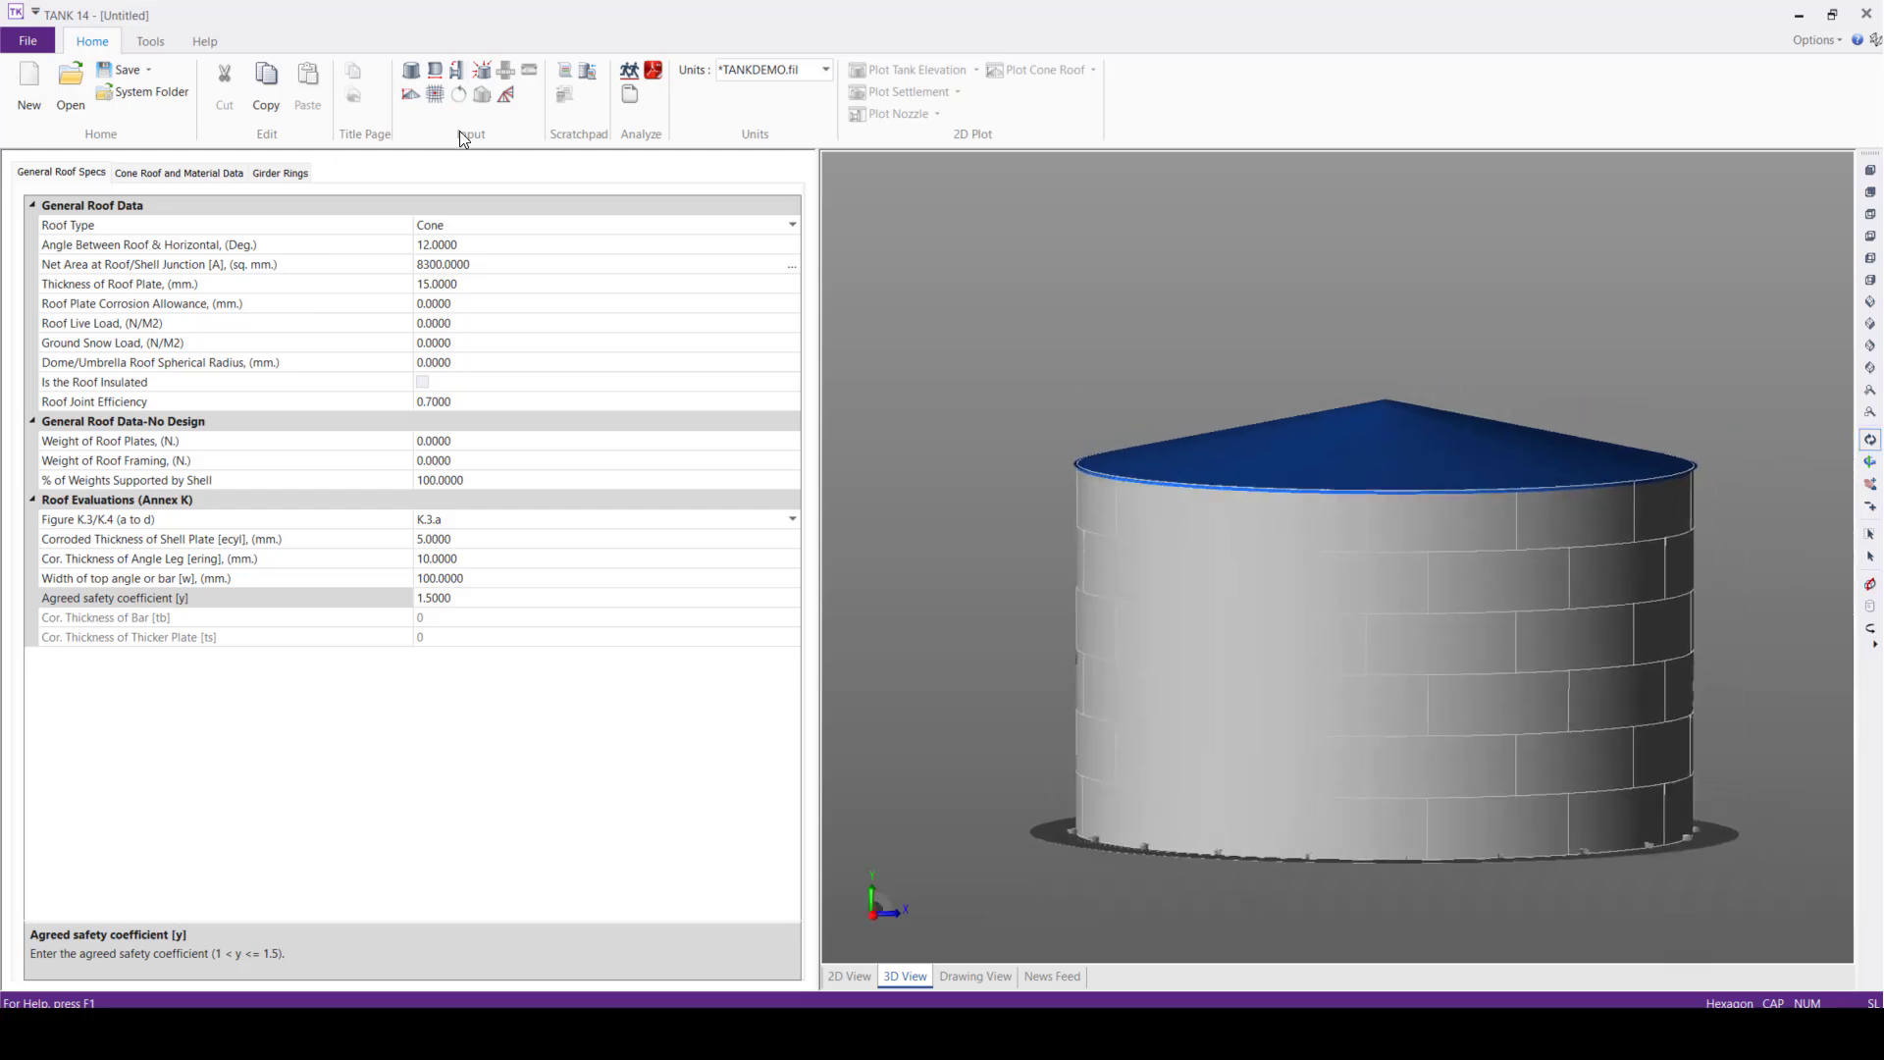
In the seismic data, set the site amplification factor to 1.5 and the lateral force coefficient to 0.25
click(429, 71)
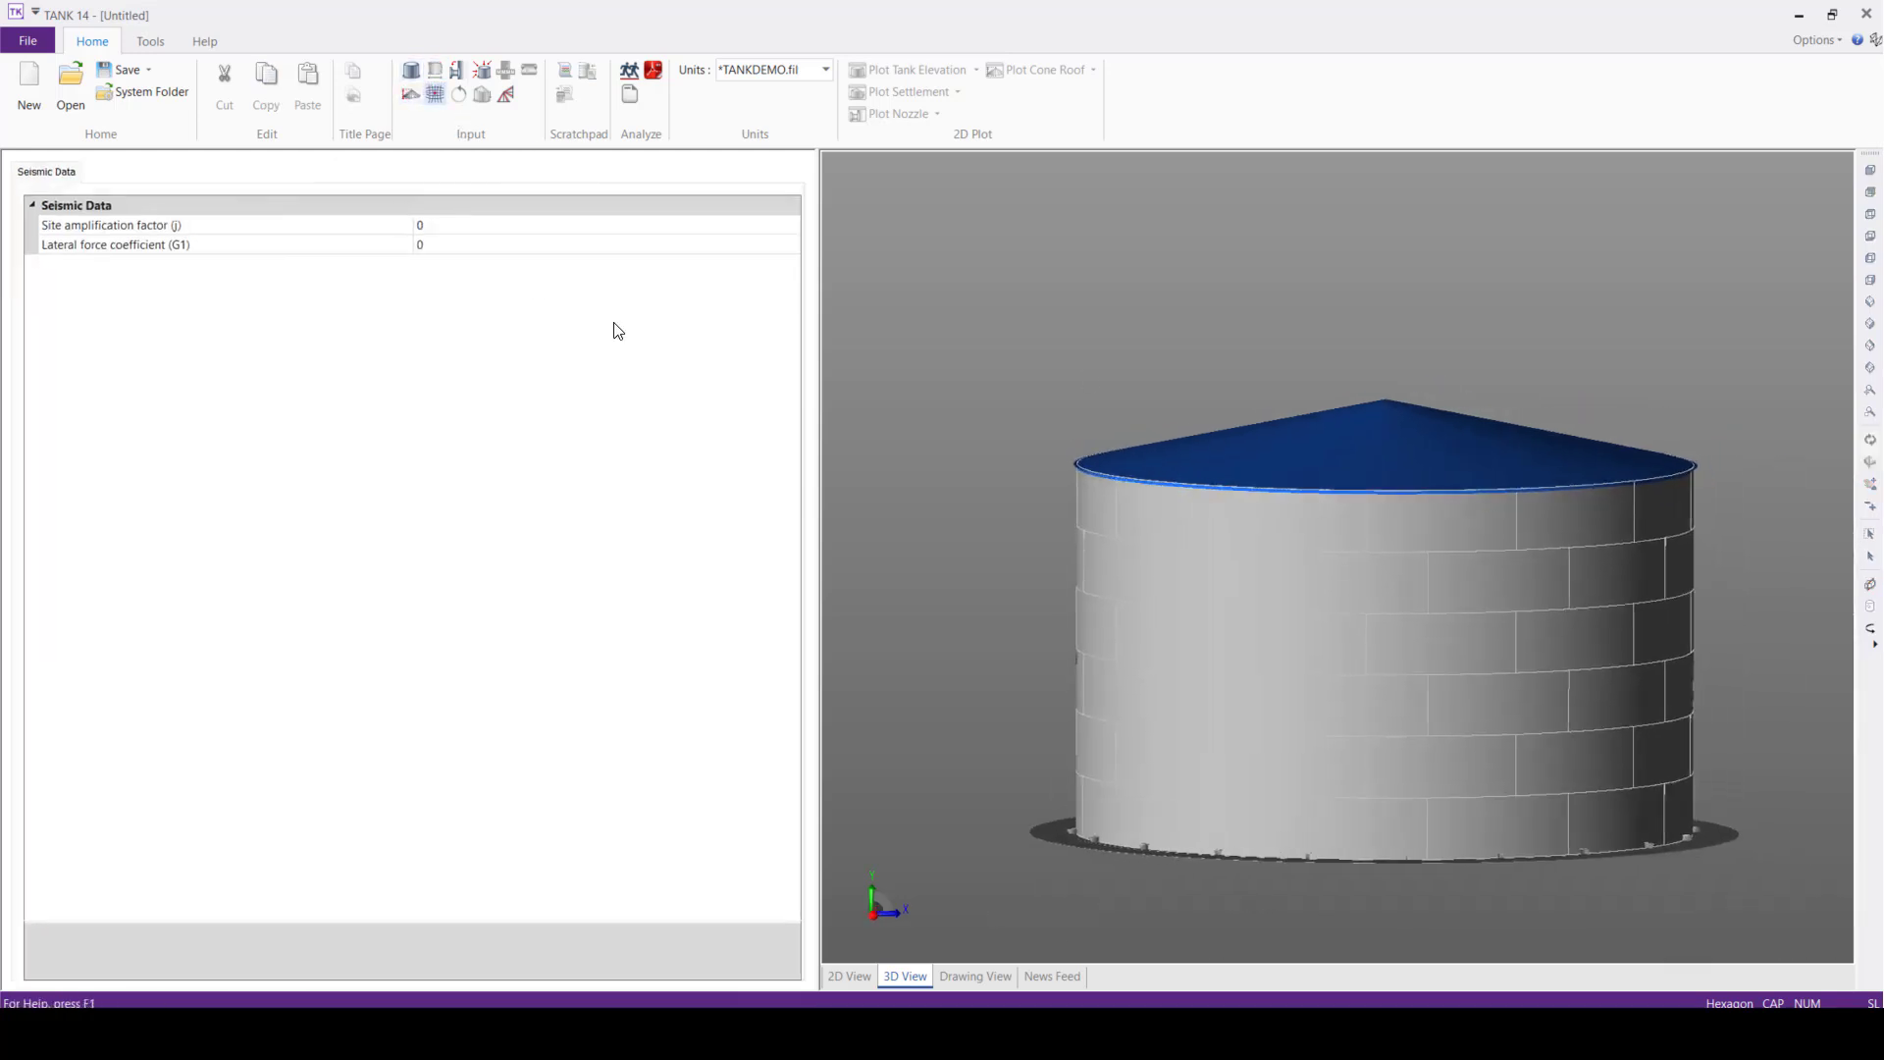
click(445, 226)
click(372, 227)
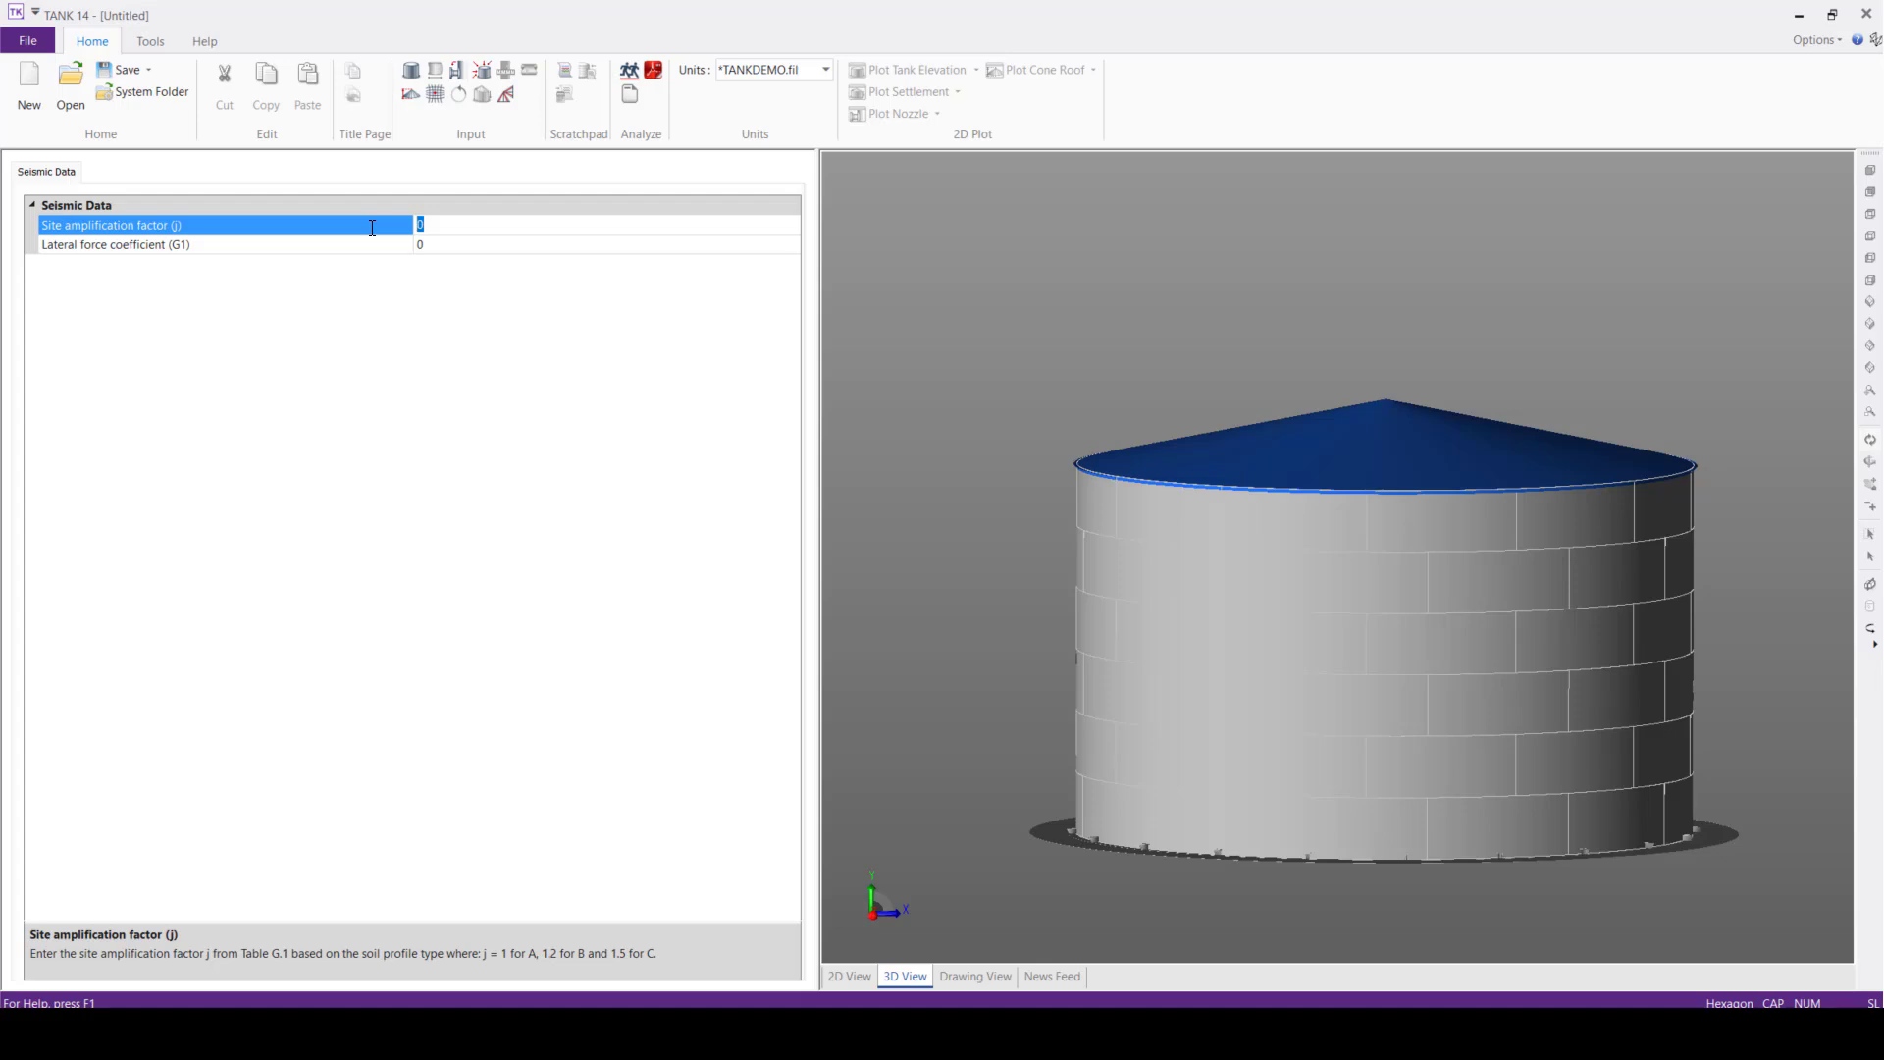
text(1.5)
click(452, 246)
click(375, 245)
text(0)
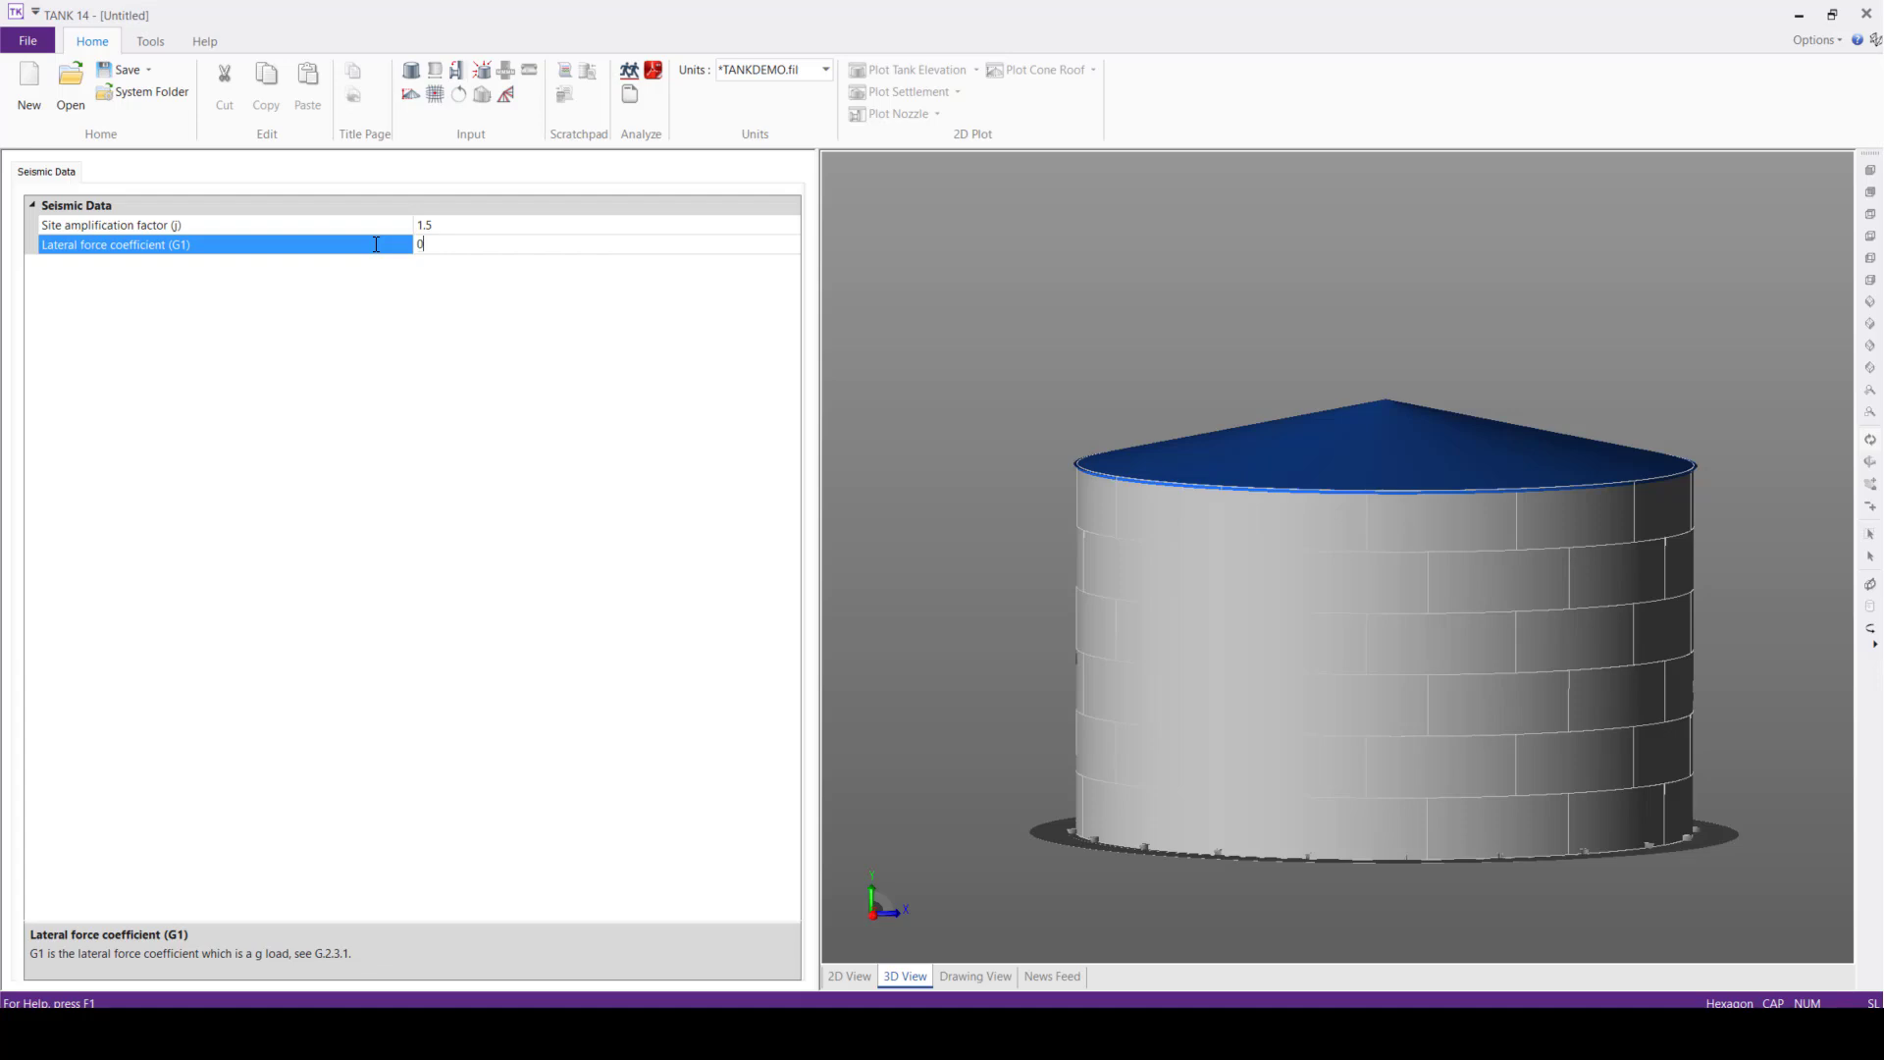
text(.25)
click(1026, 285)
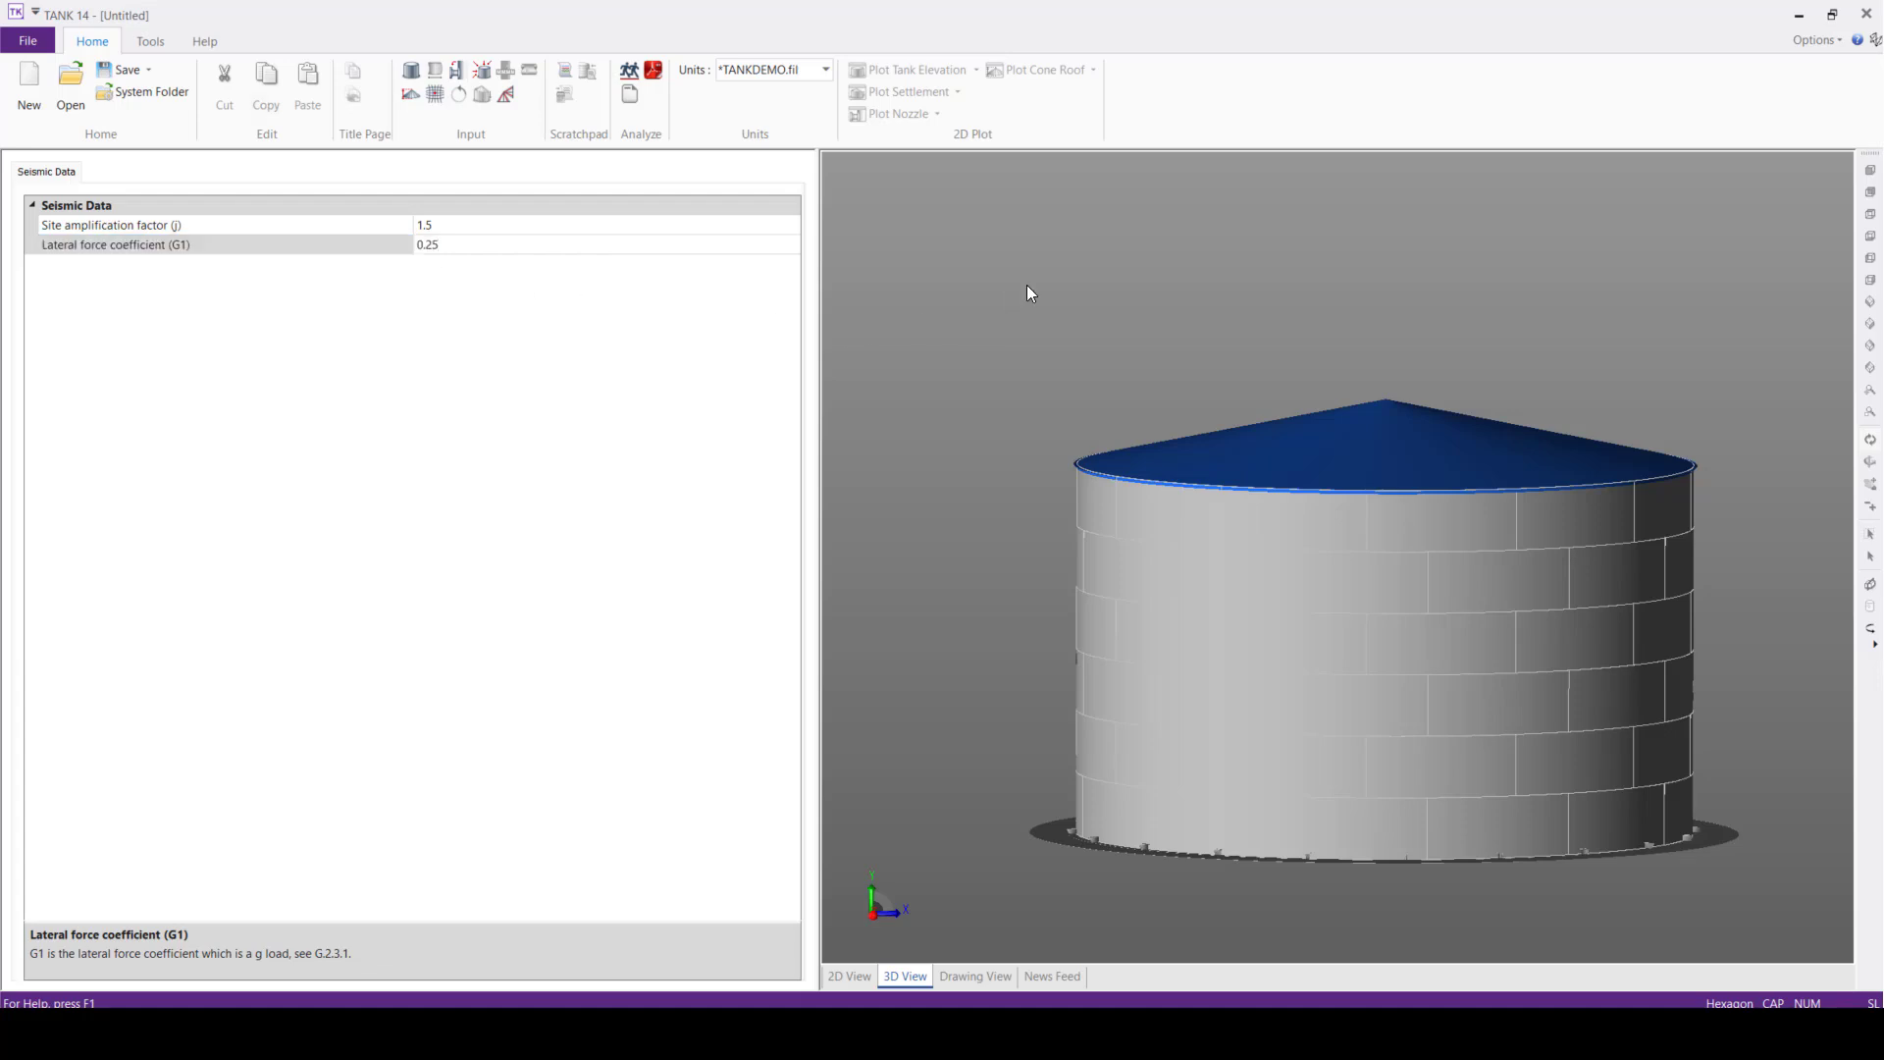
Review the general tank data and examine the tank in the 3D view and the 2D drawing with its parts list
click(411, 70)
mouse_move(1033, 457)
mouse_down()
mouse_move(1003, 491)
mouse_move(1146, 533)
mouse_move(1031, 519)
mouse_move(1038, 489)
mouse_up()
scroll(1056, 574, up, 3)
mouse_move(1056, 574)
mouse_down()
mouse_move(1038, 593)
mouse_move(1047, 570)
mouse_up()
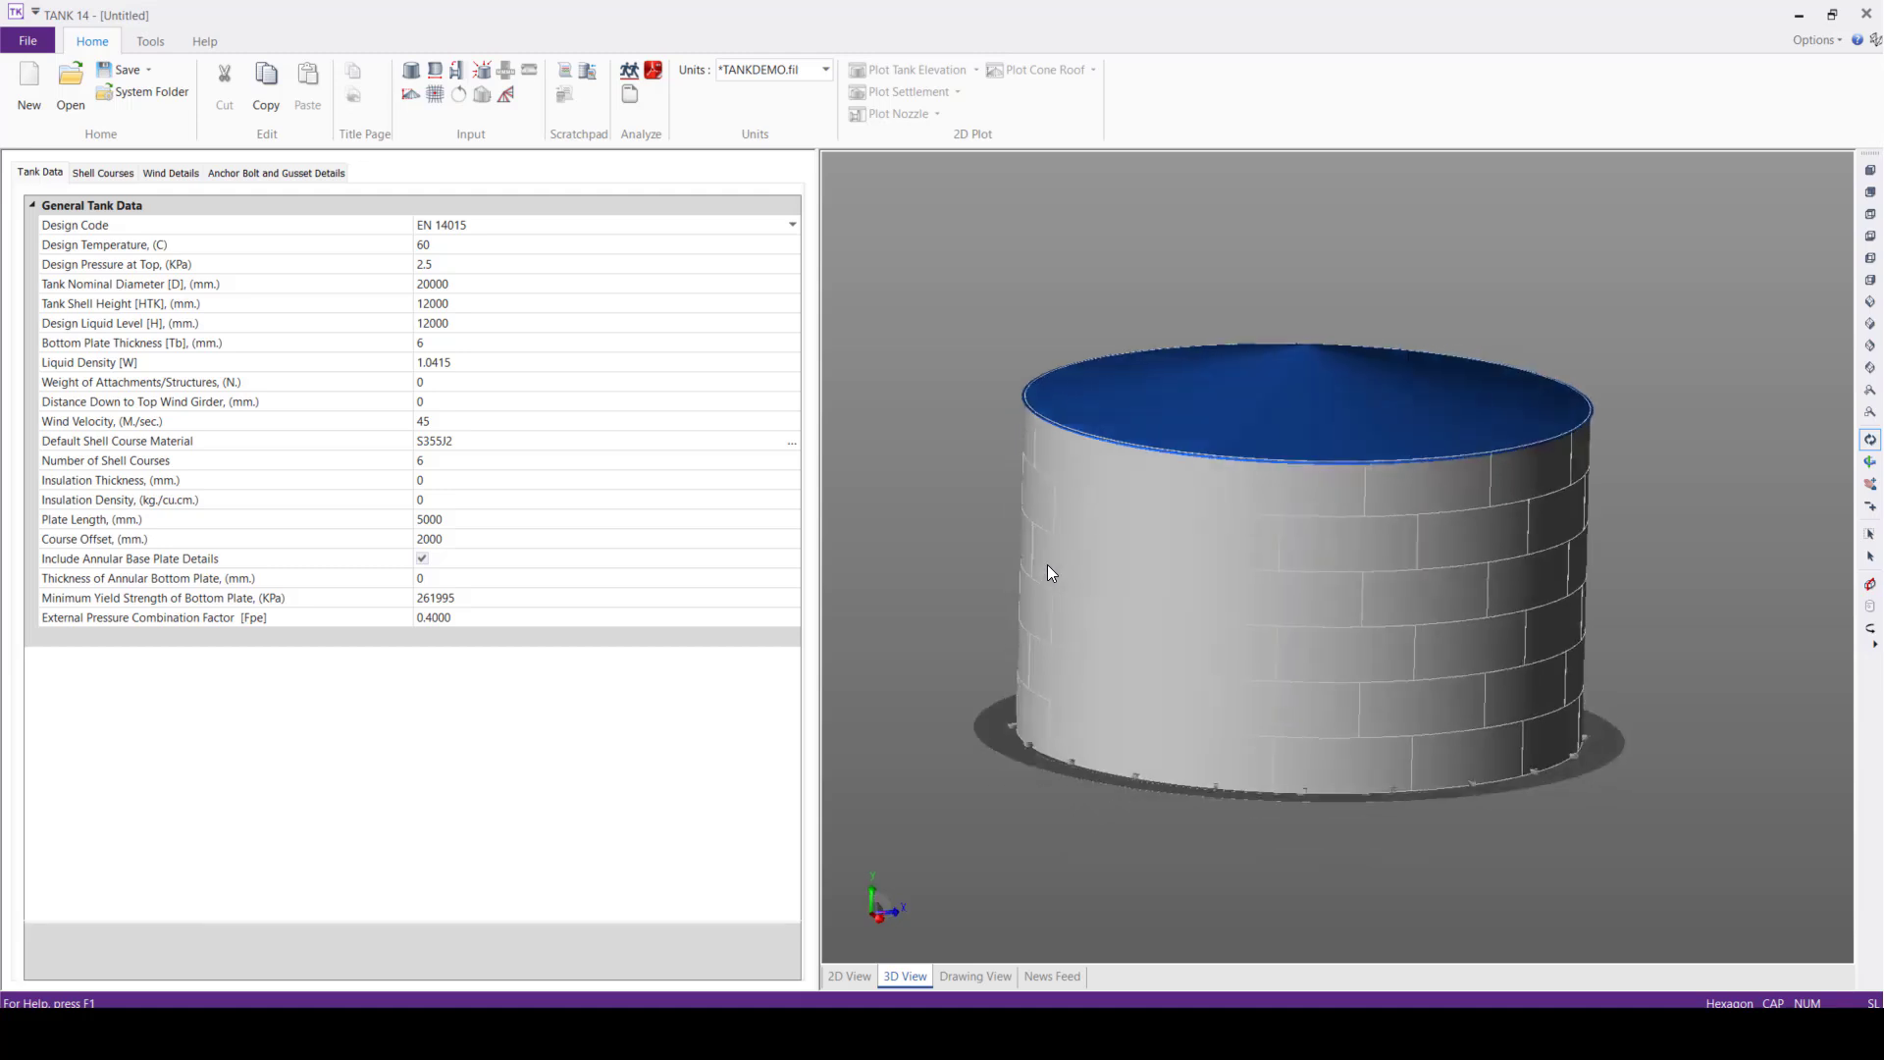
click(965, 977)
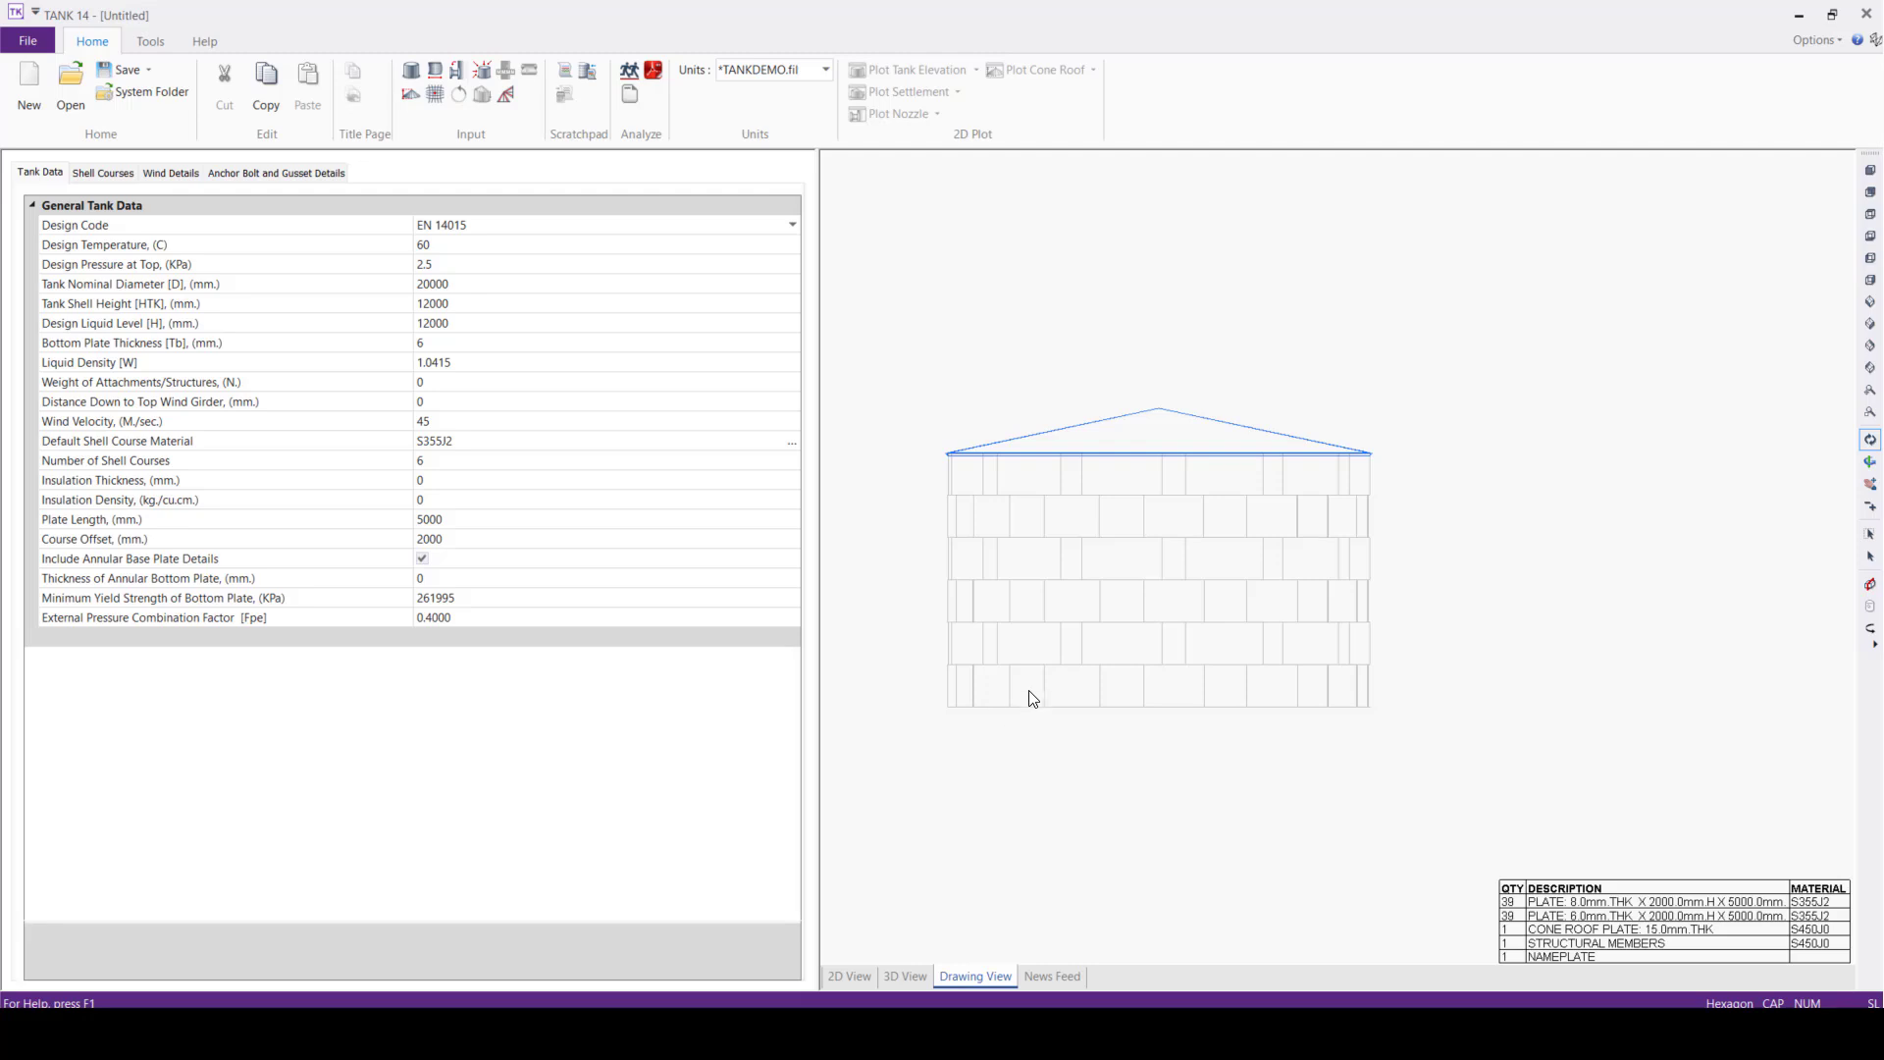
scroll(1048, 718, up, 3)
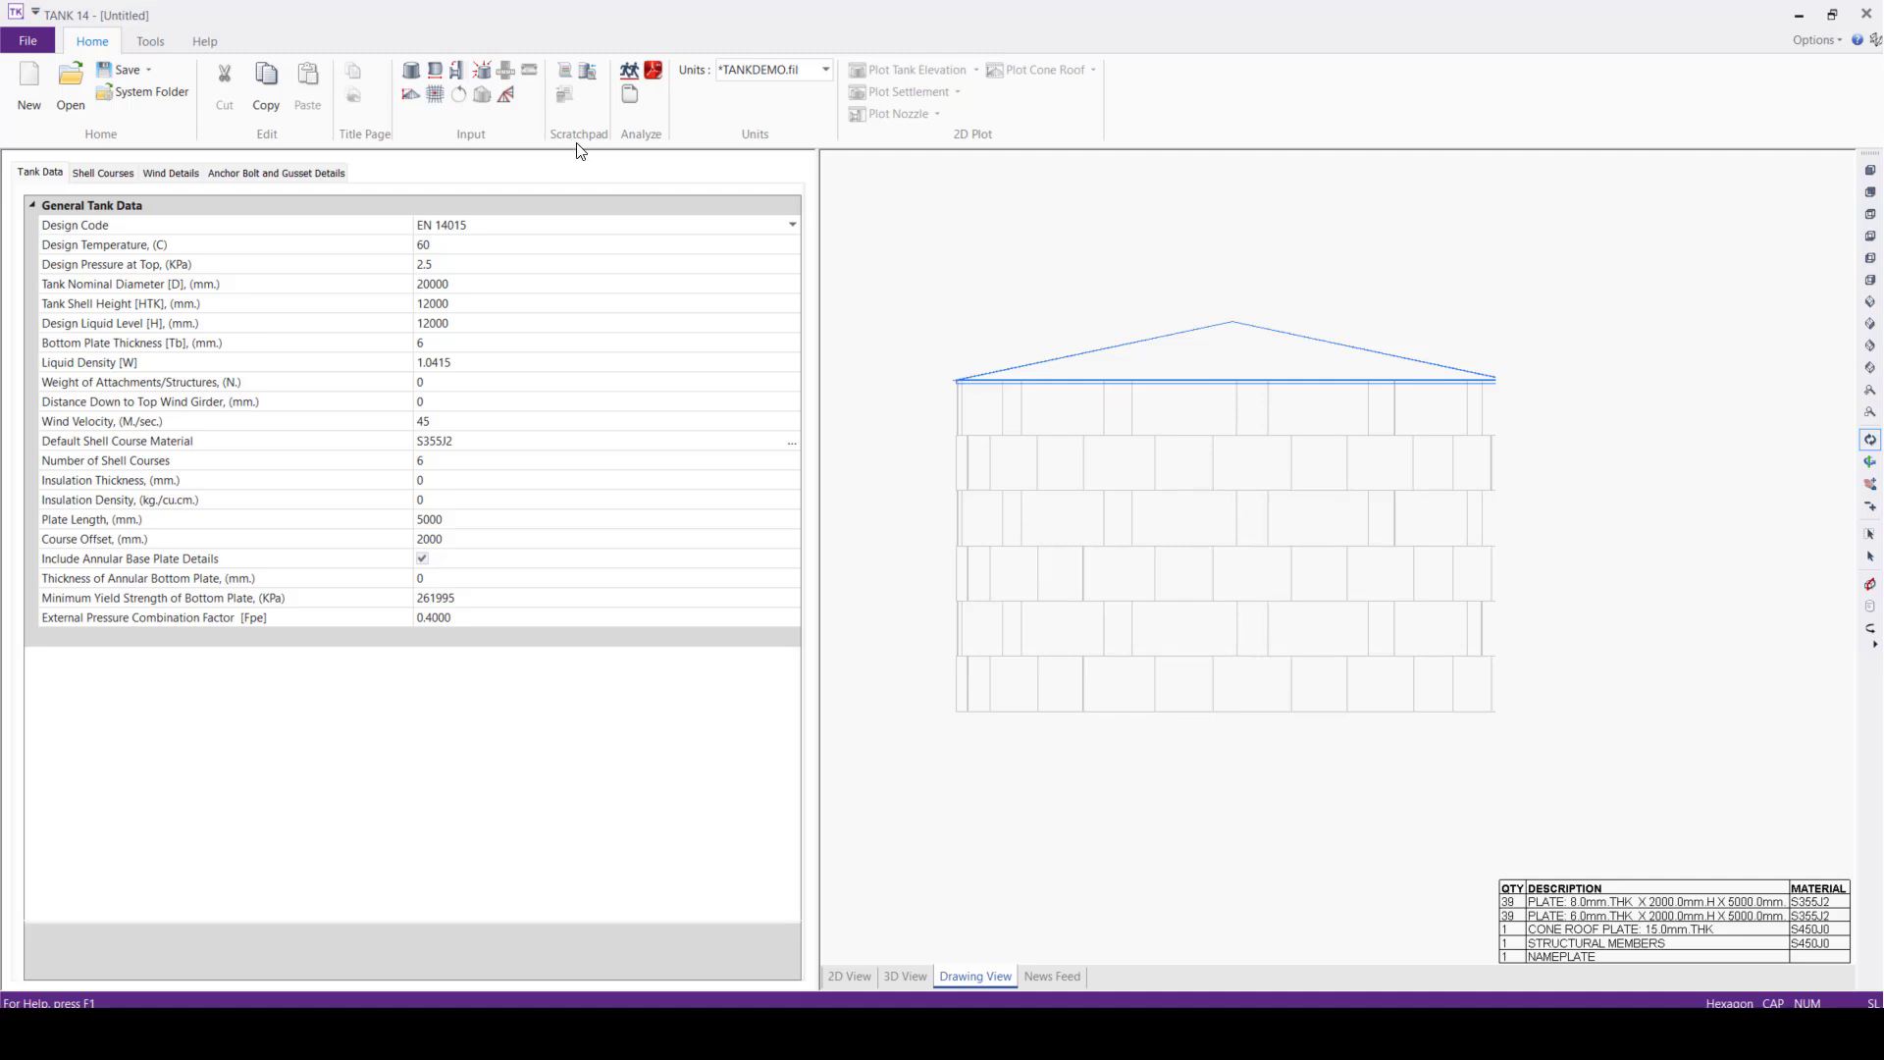
Run the tank analysis and save the model as demo in the Demo Model folder
click(413, 77)
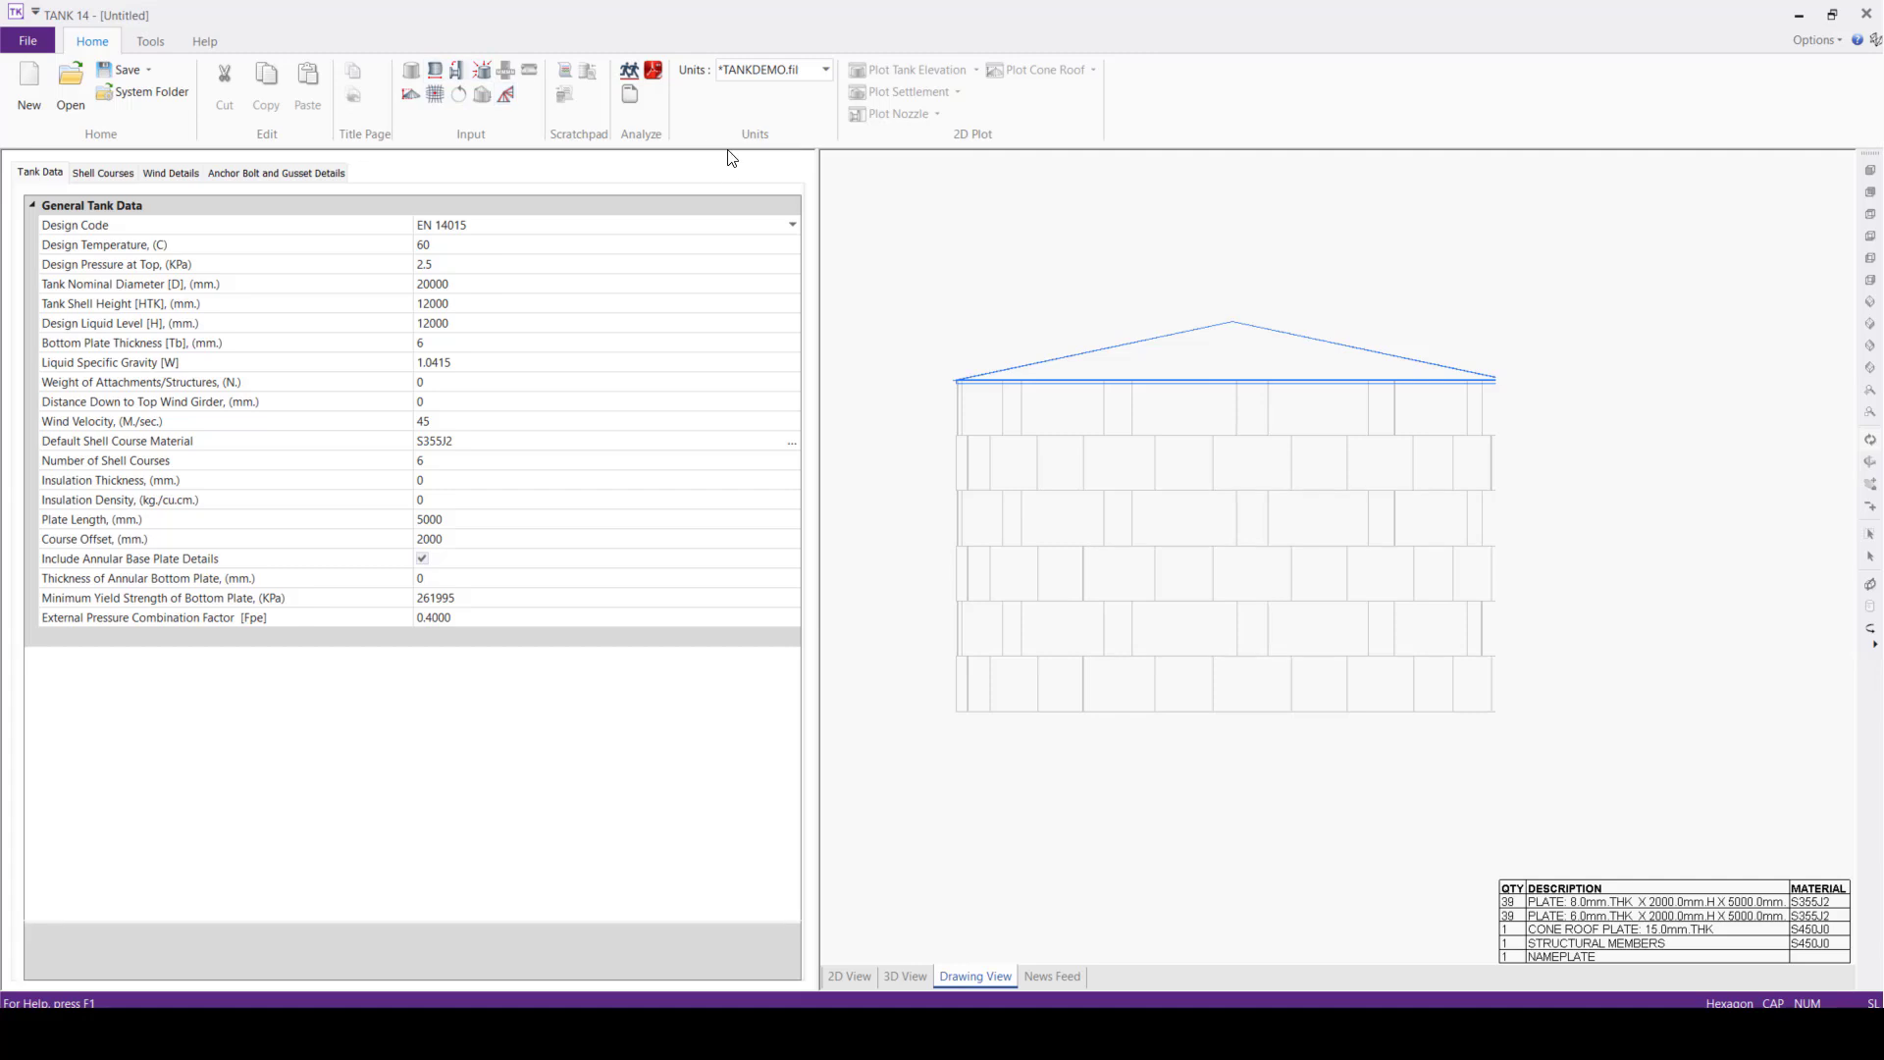
click(629, 70)
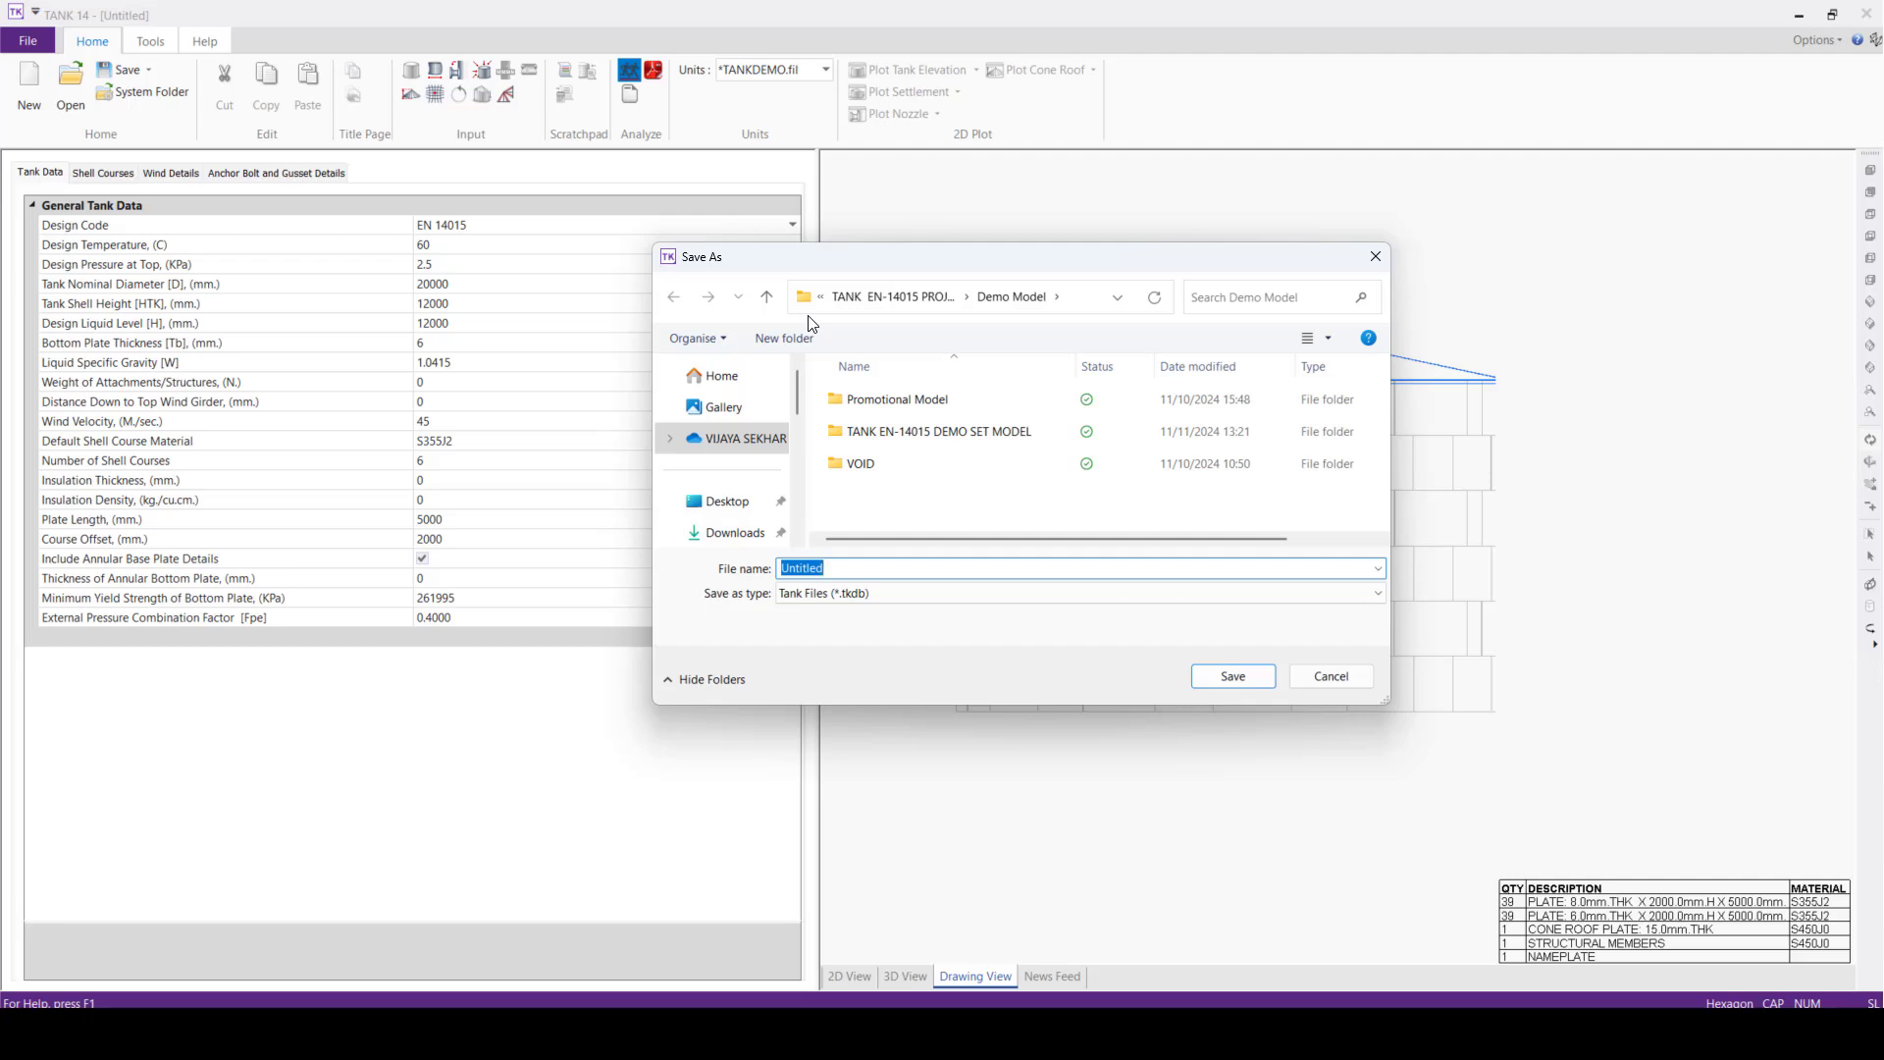
text(d)
key(BackSpace)
text(demo)
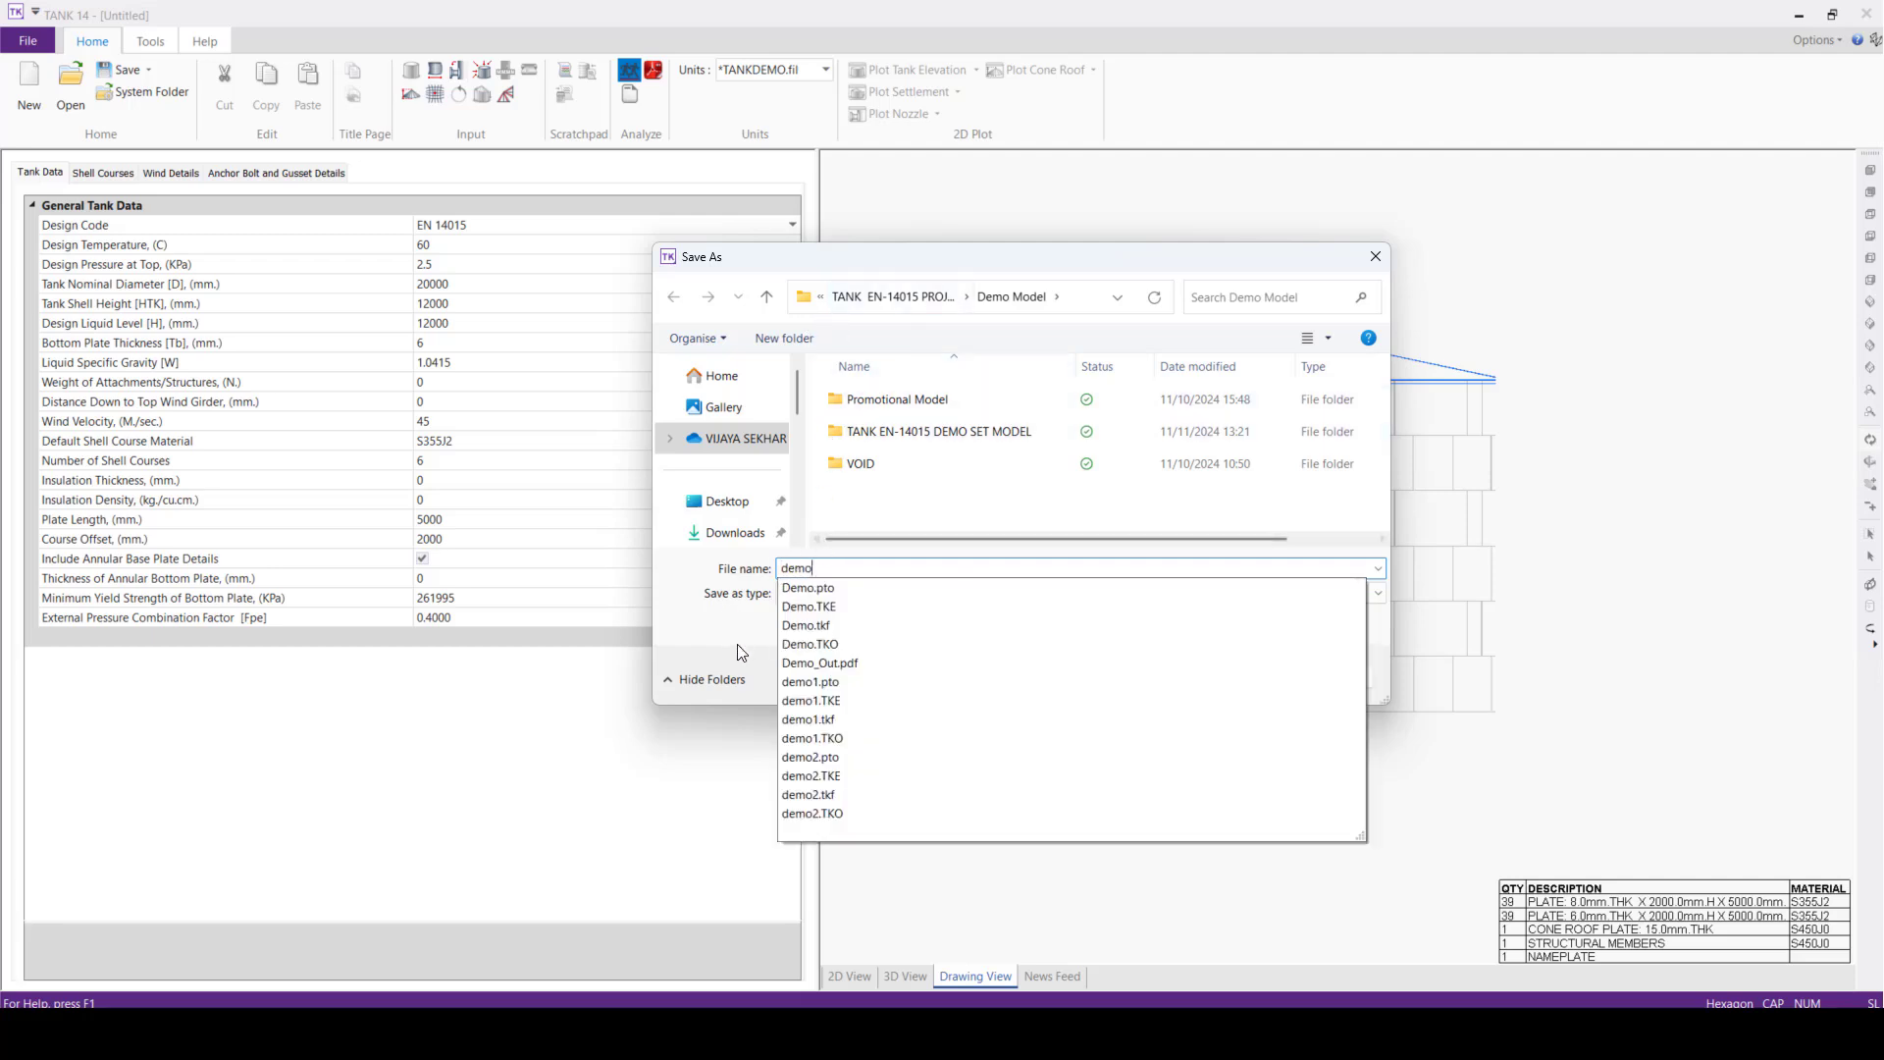
click(1224, 677)
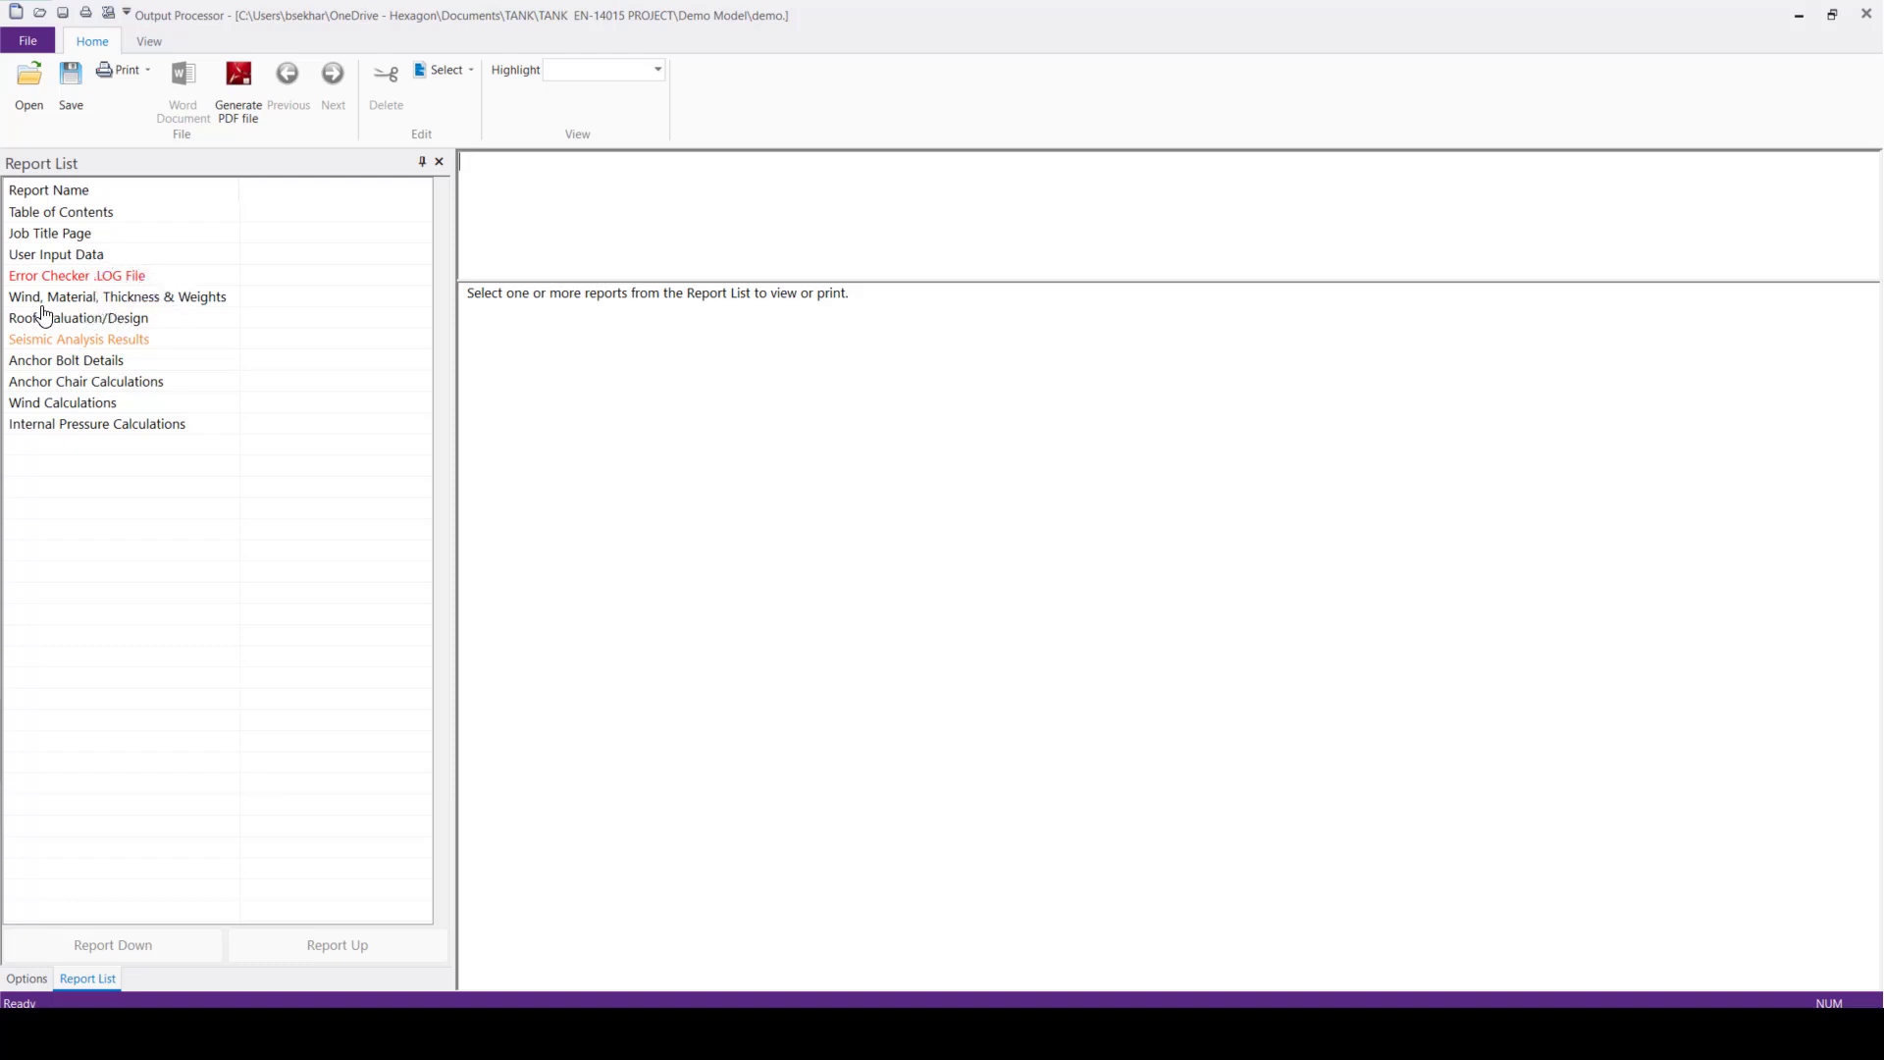
Review the error checker log and the wind and material, roof evaluation and internal pressure reports in the analysis output
click(92, 281)
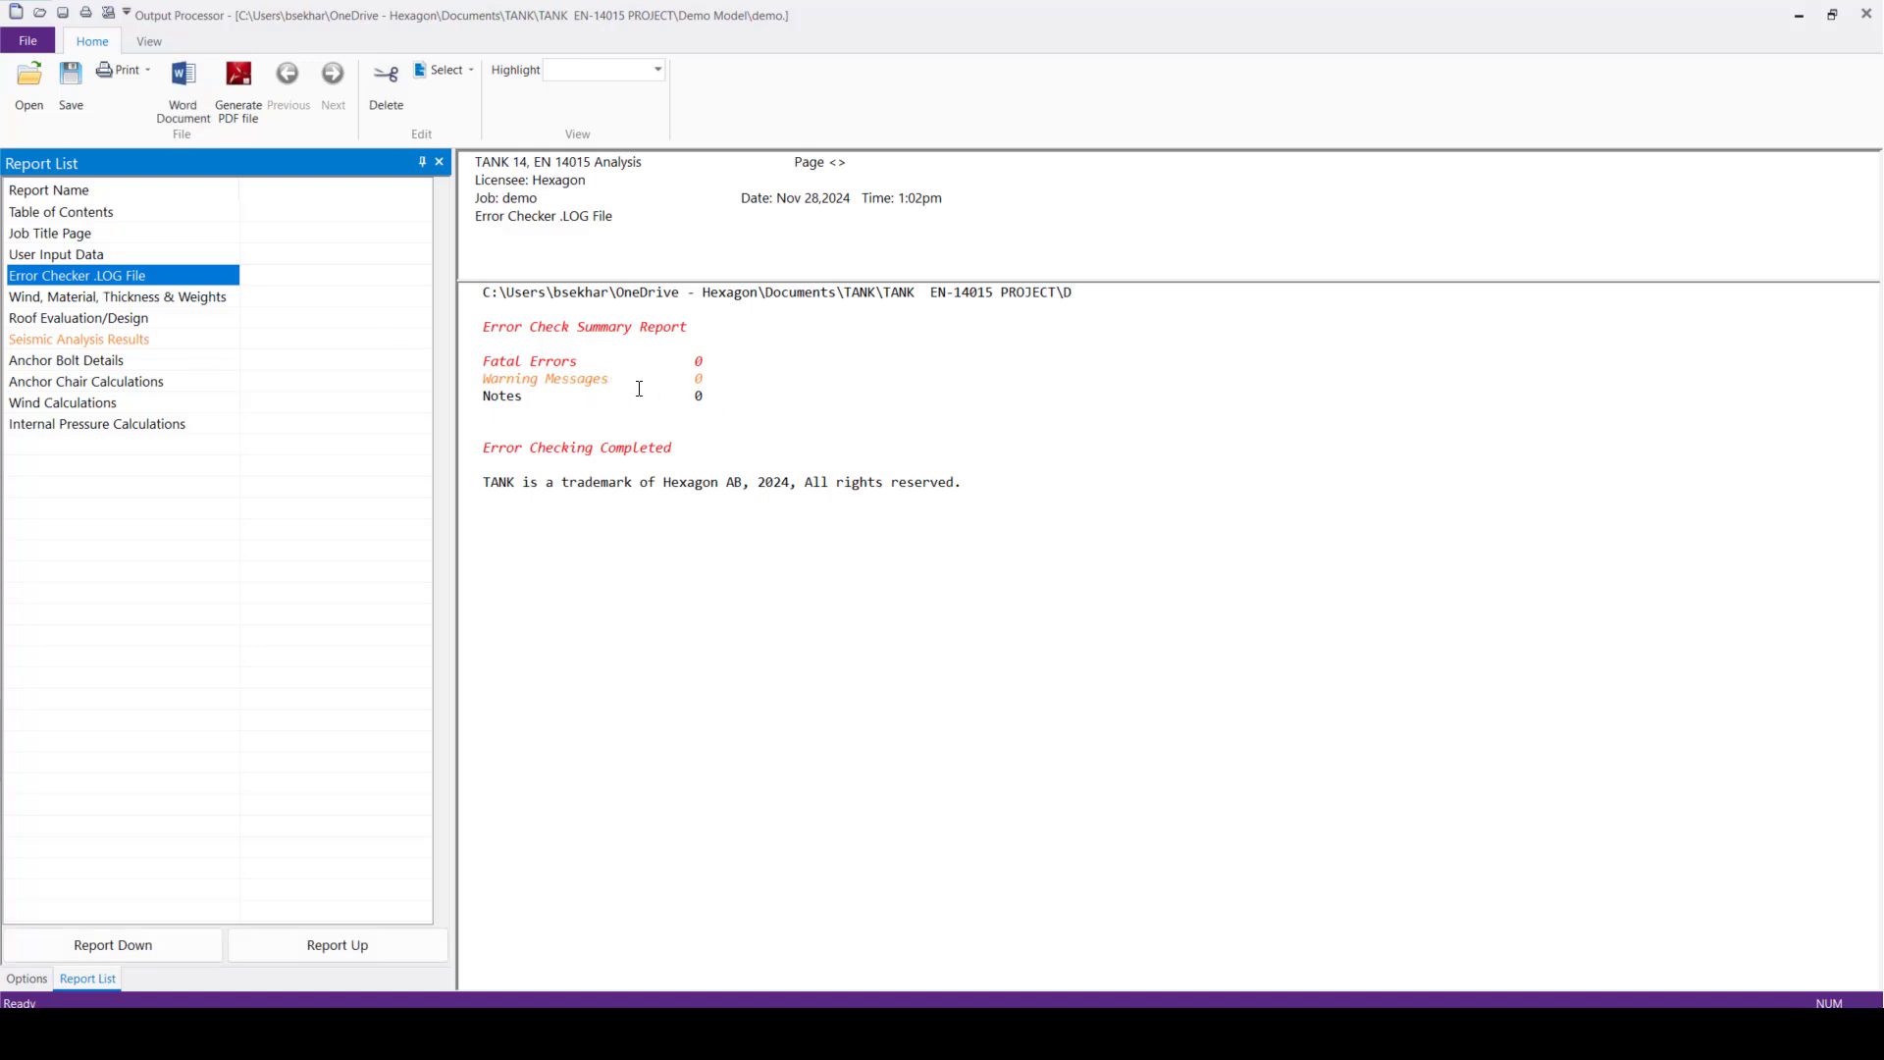
click(185, 297)
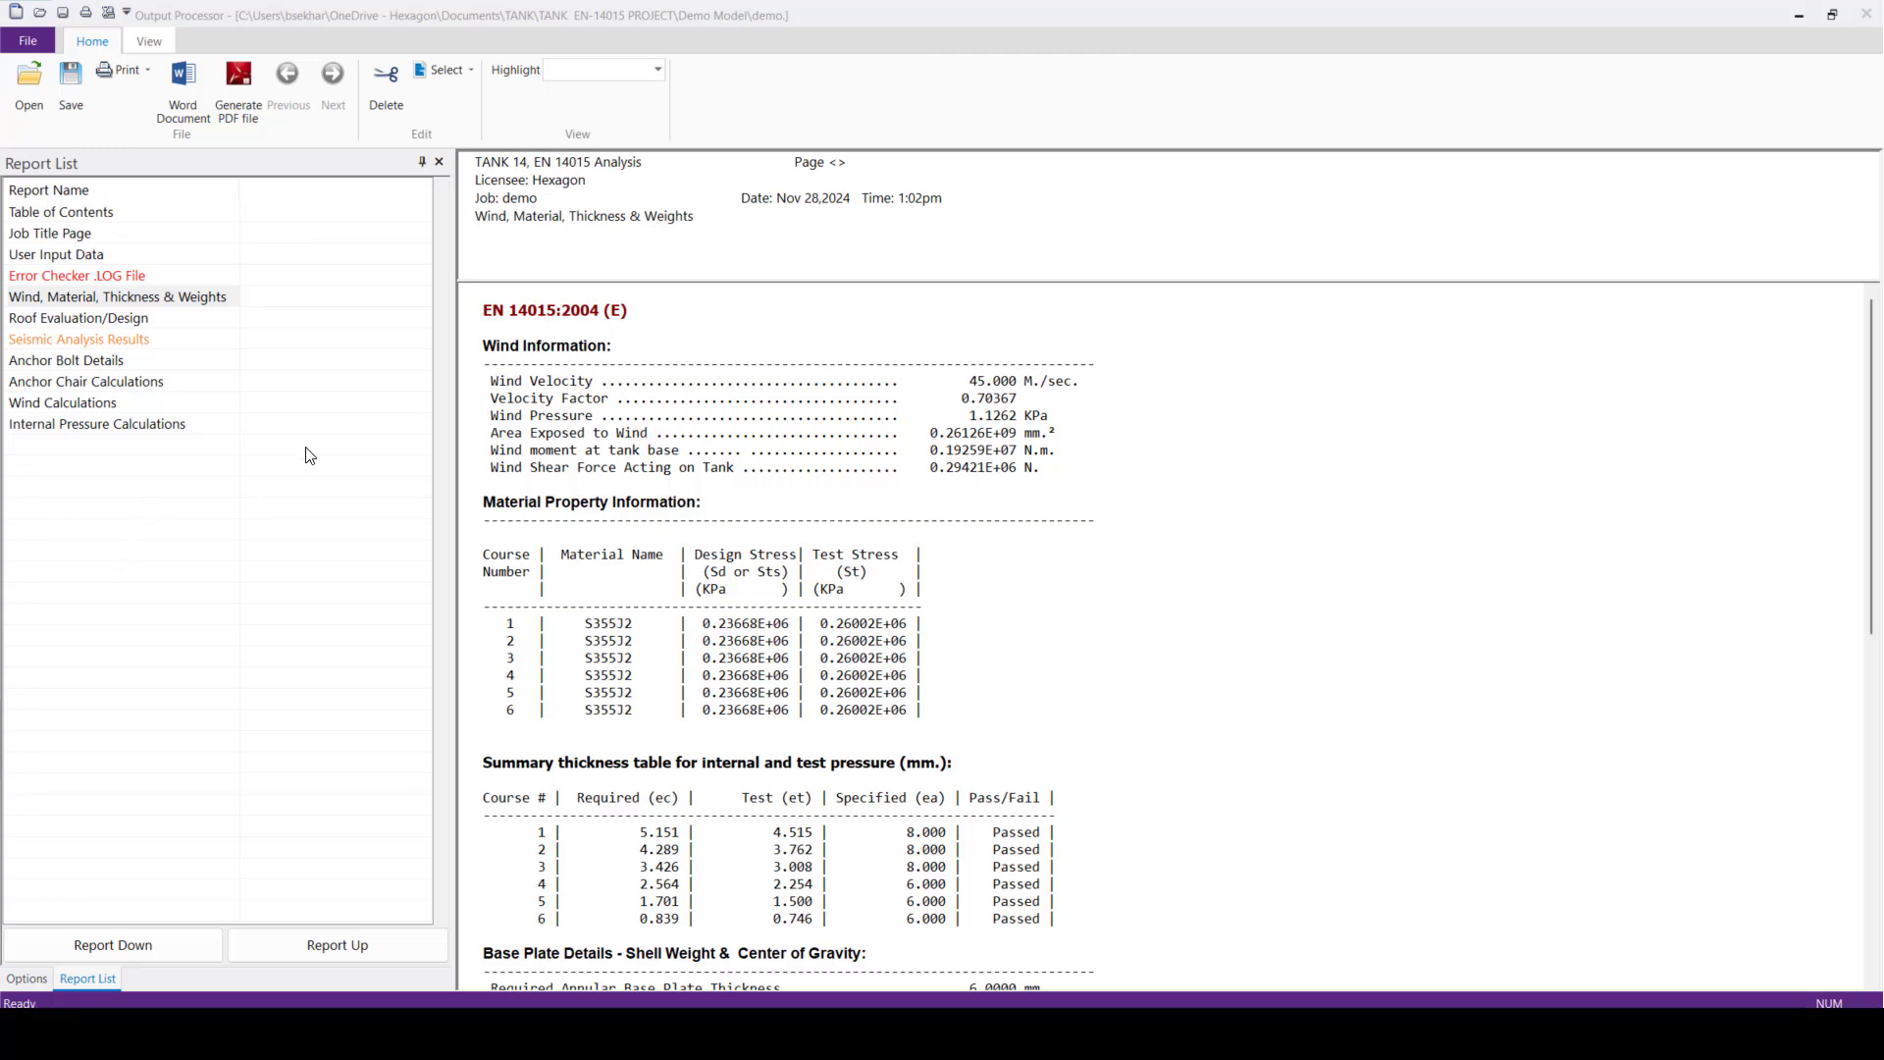
click(127, 327)
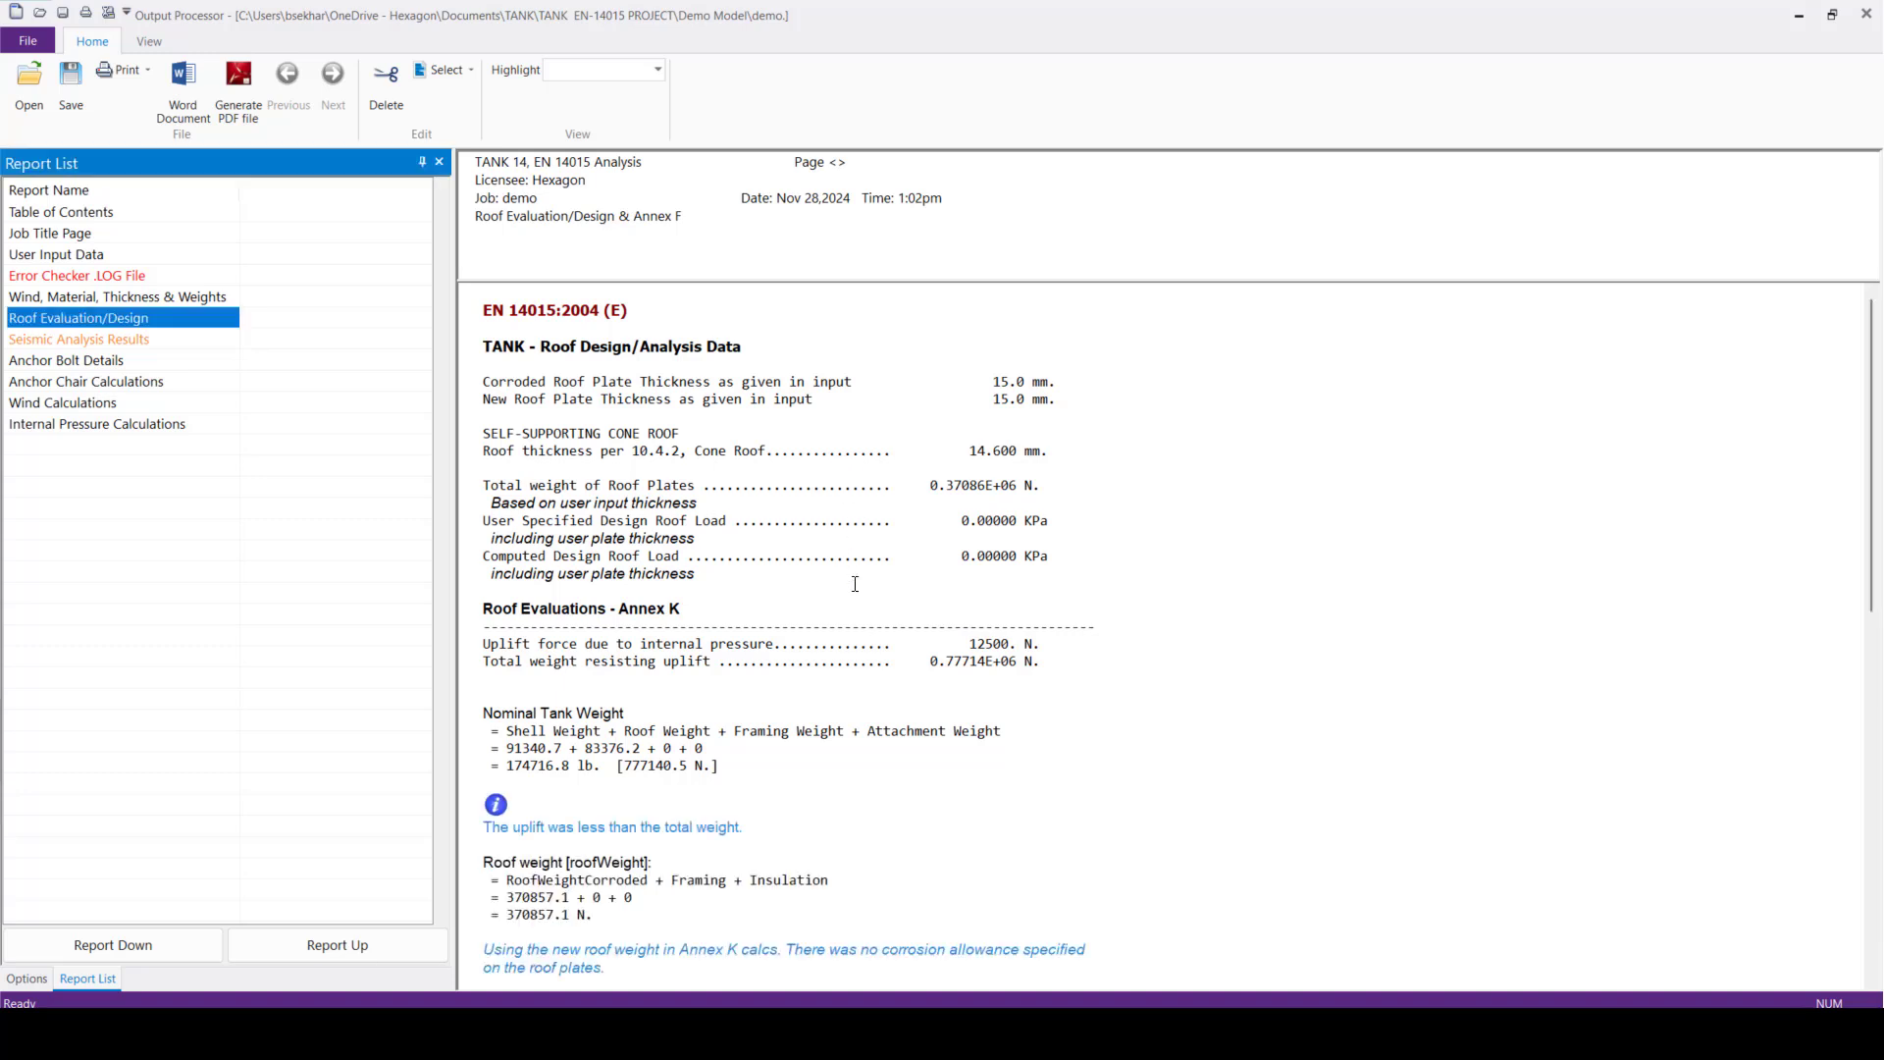
scroll(817, 581, down, 3)
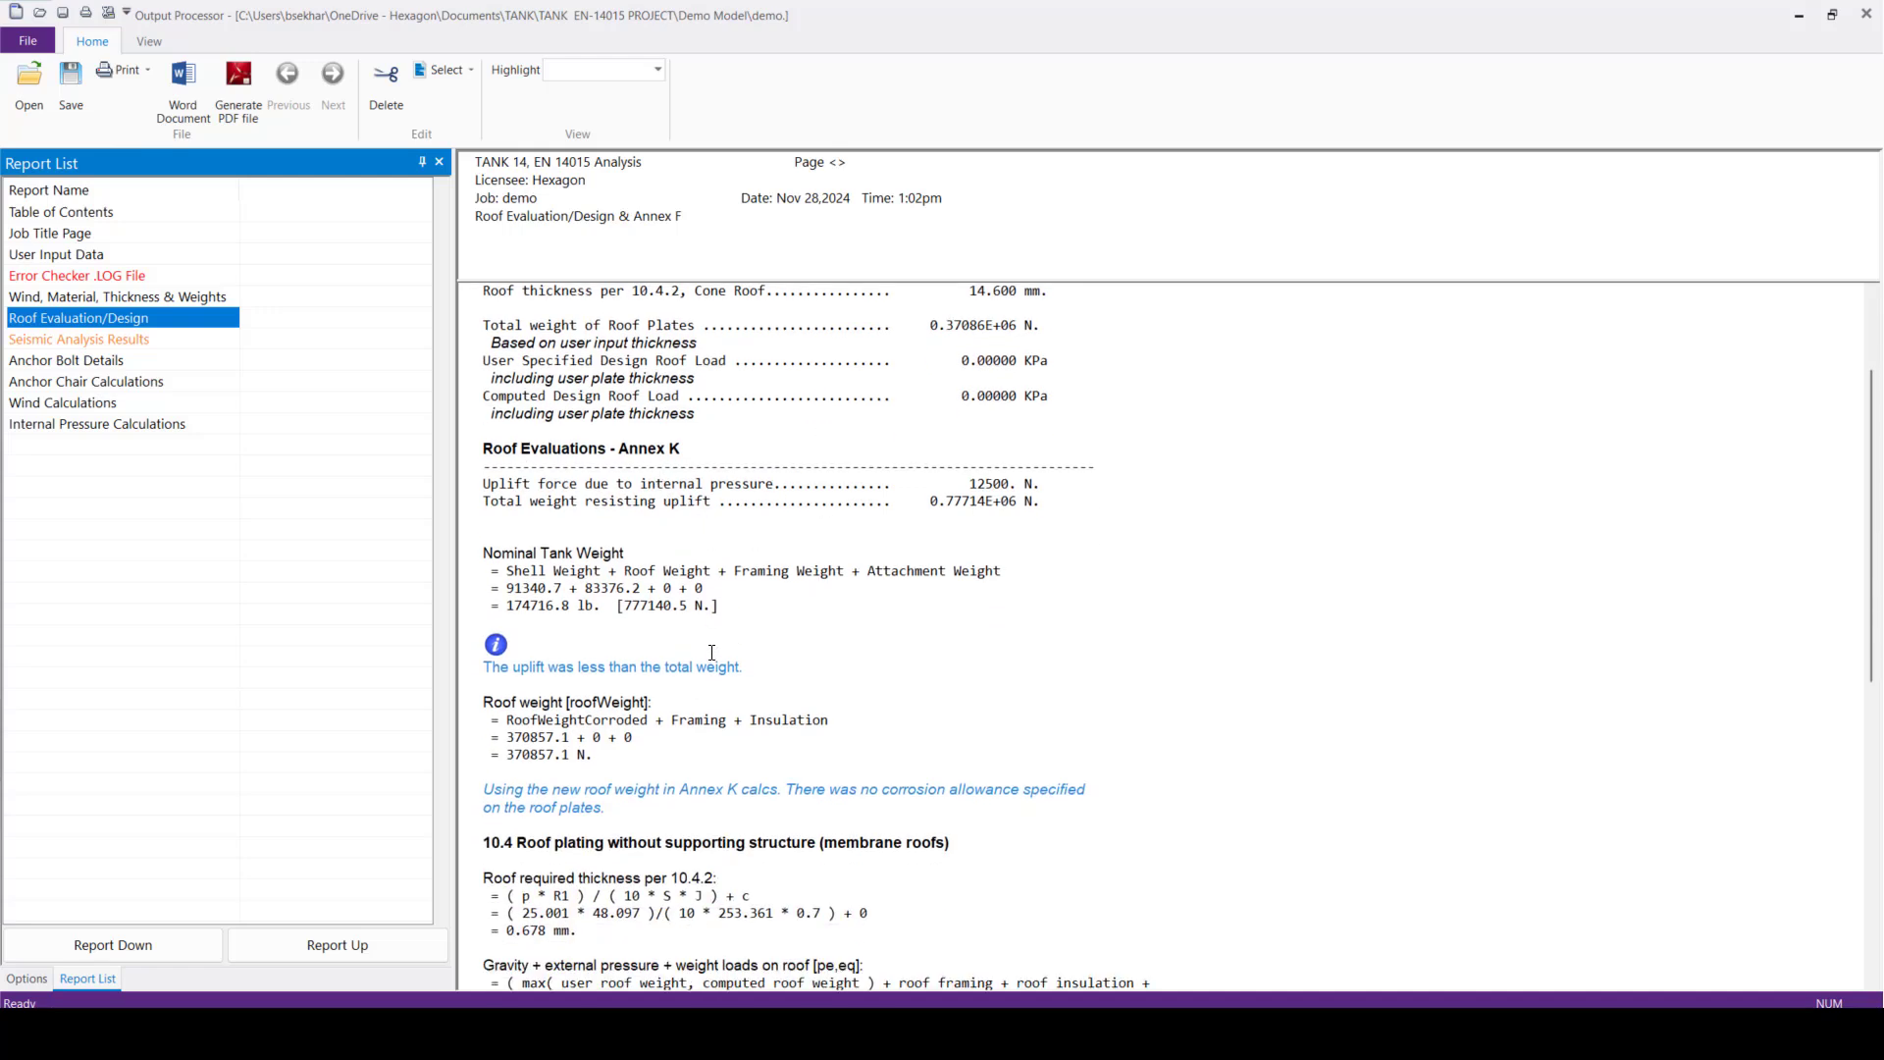
scroll(712, 648, down, 3)
scroll(714, 636, down, 2)
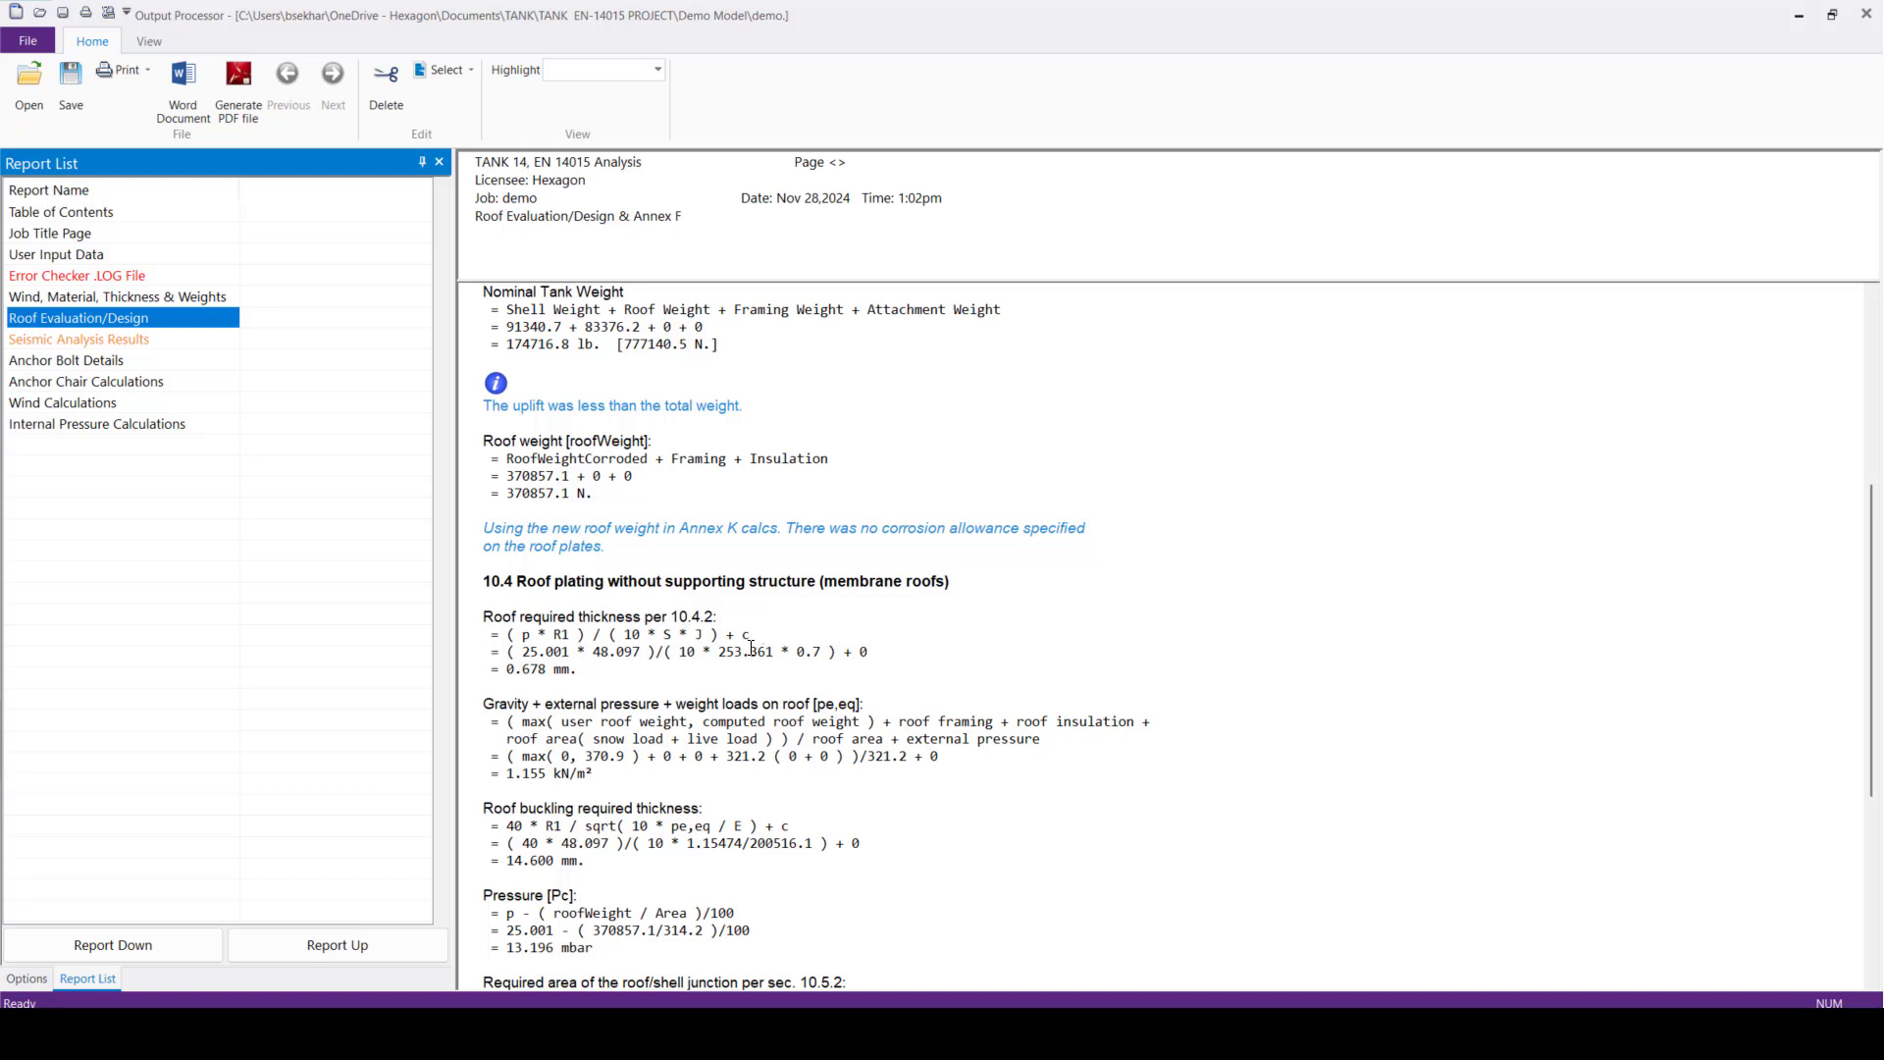
click(157, 424)
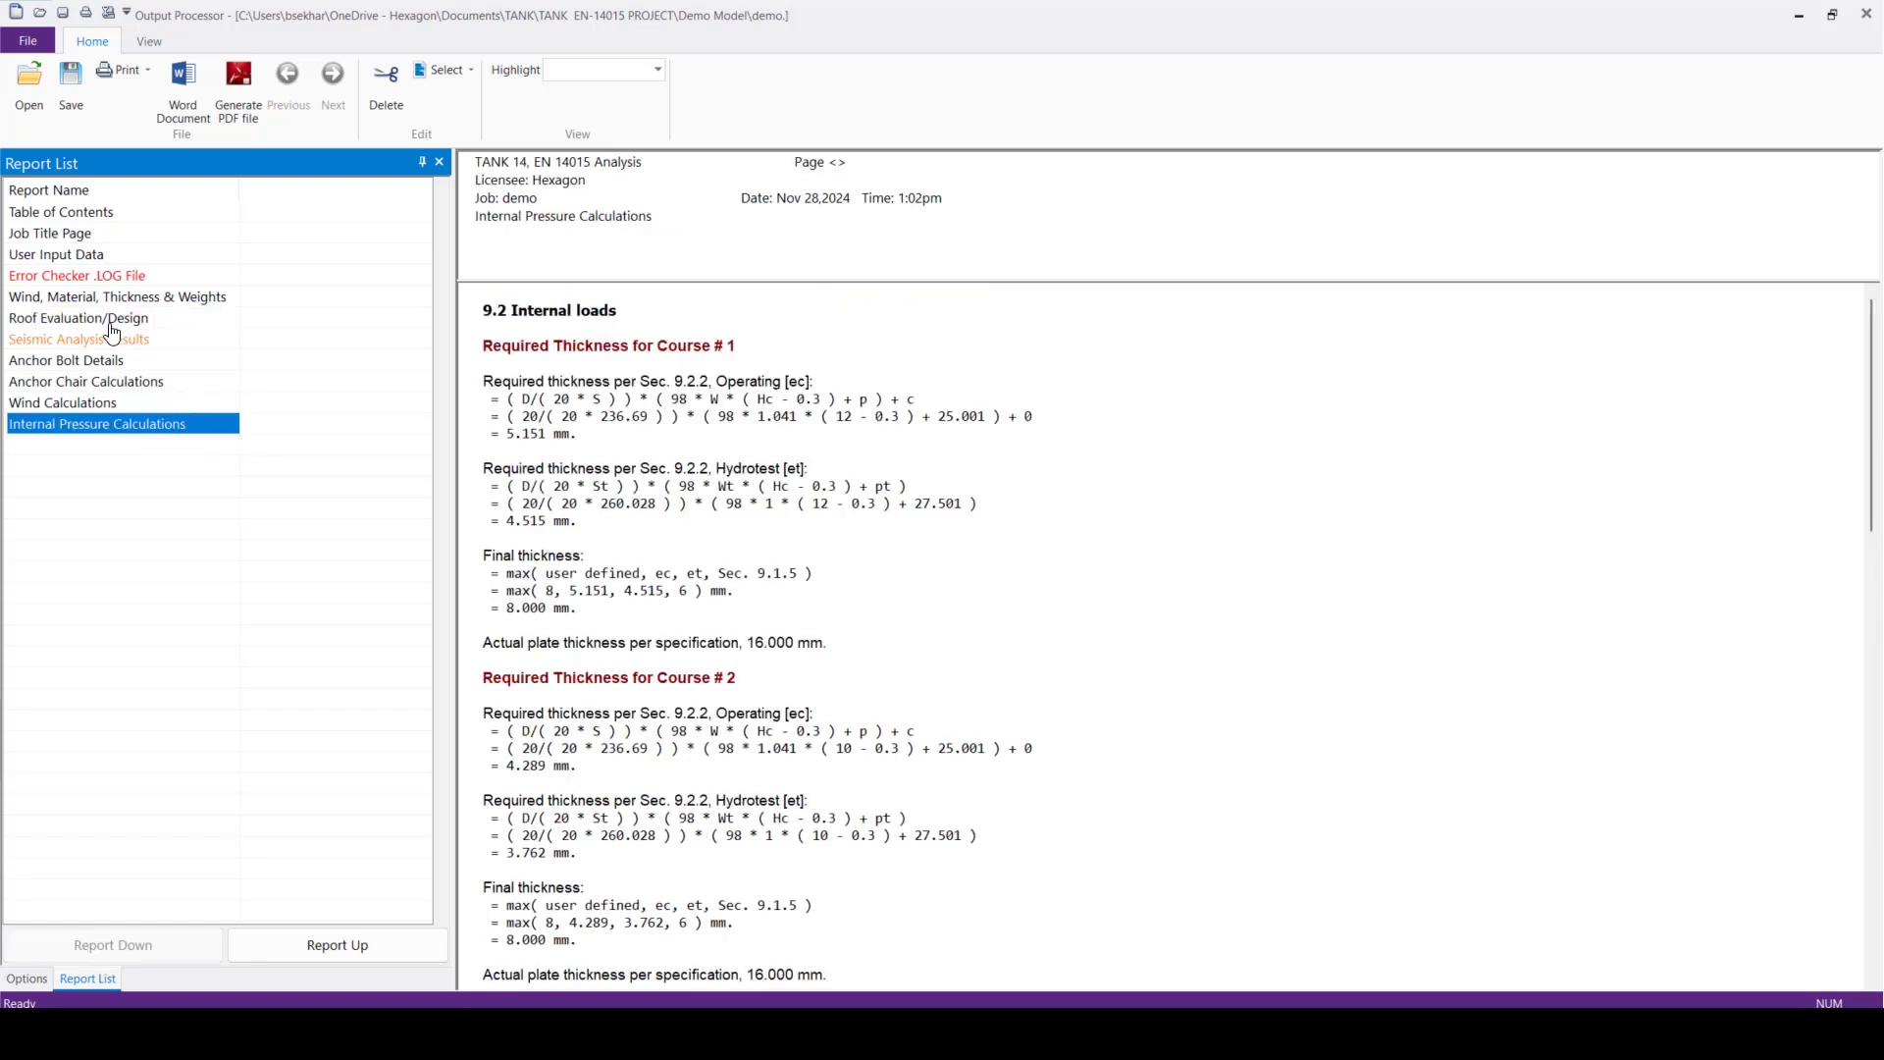
Generate a PDF file of all analysis reports and hide the PDF viewer's tools pane
click(241, 125)
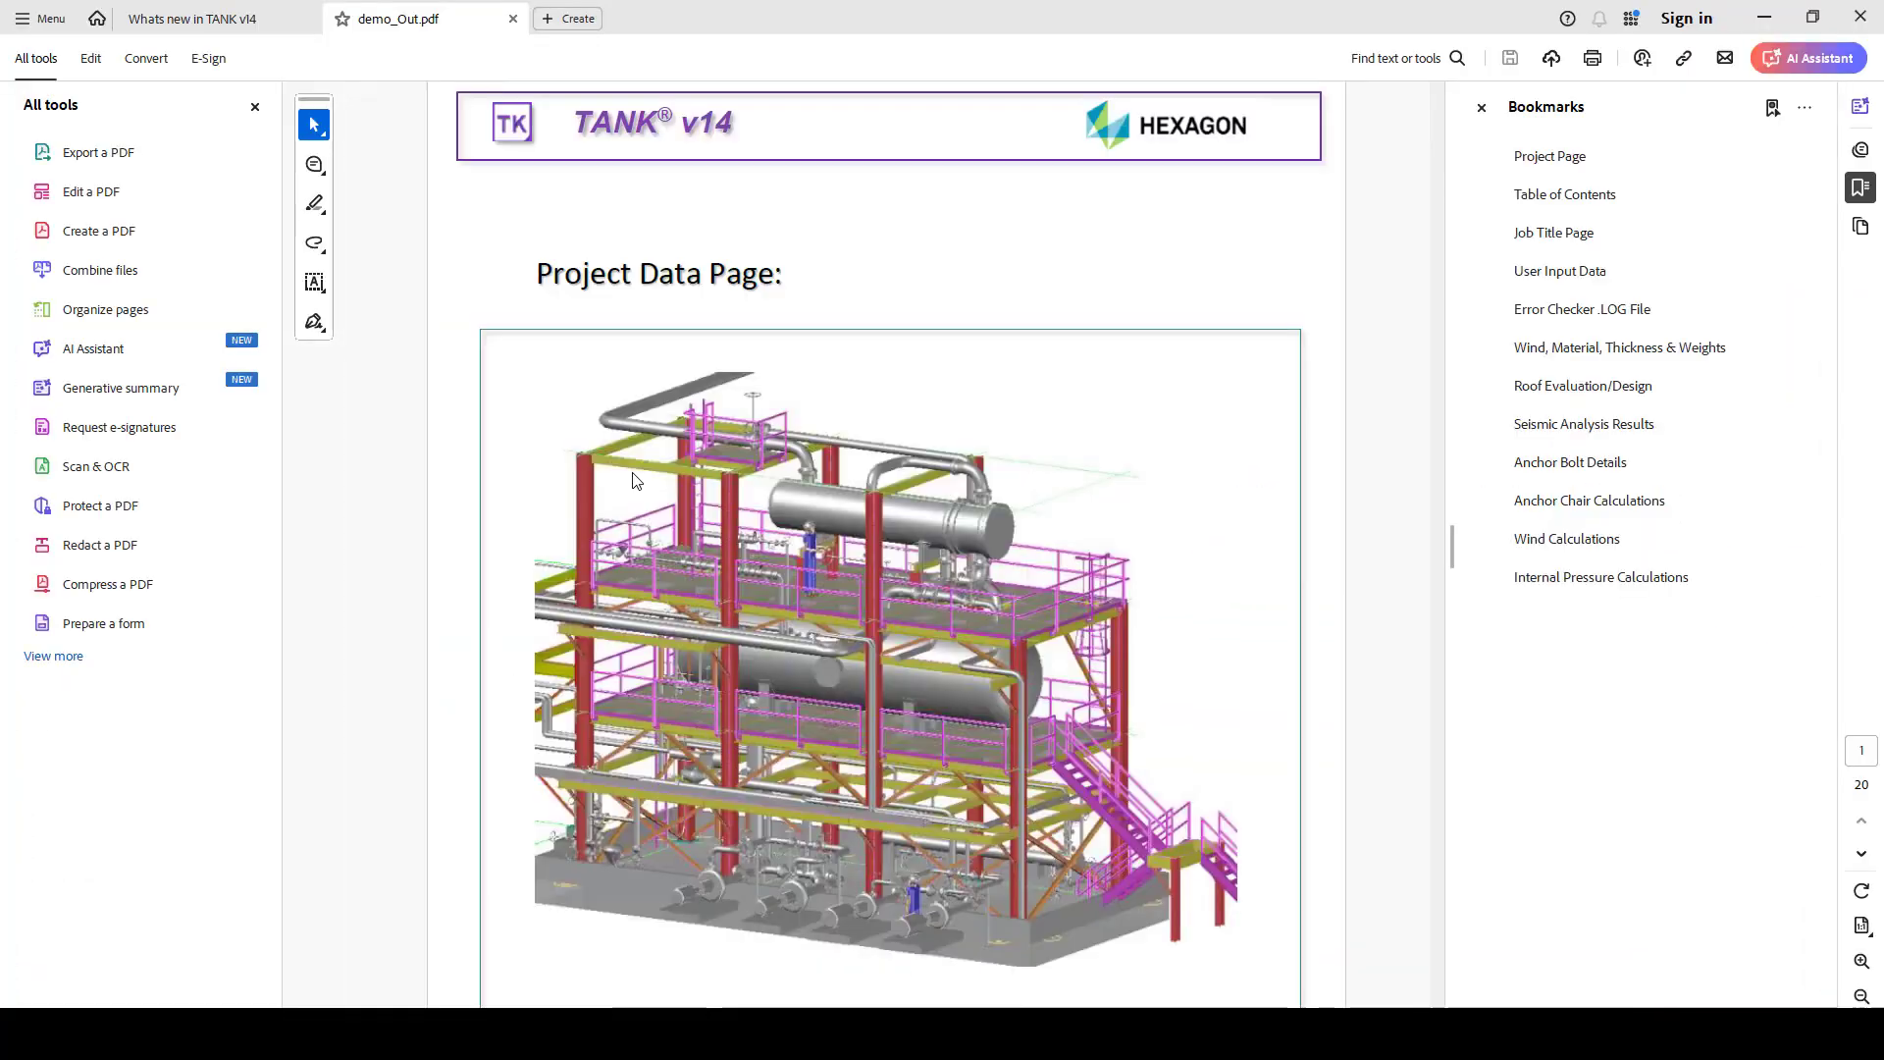
click(255, 106)
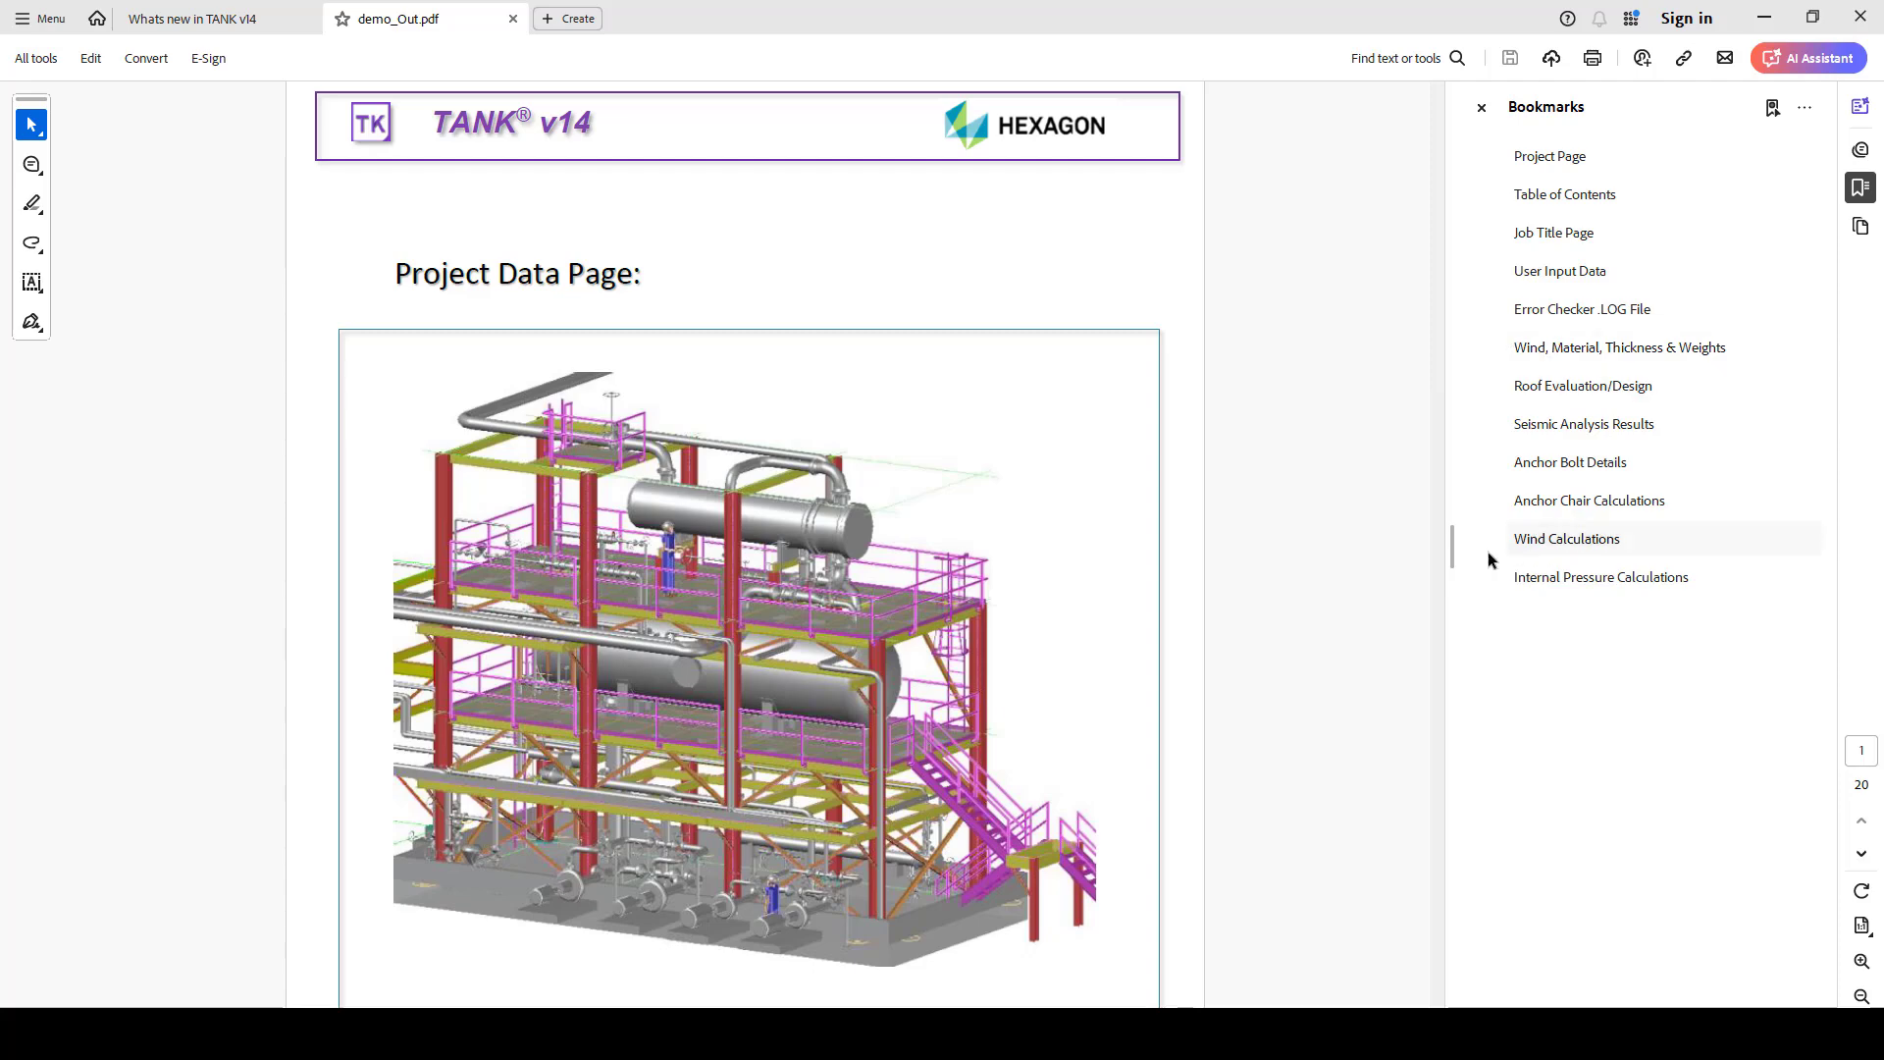
Read through demo_Out.pdf from the project data page through the user input data to the tank weights
scroll(881, 560, down, 8)
scroll(880, 560, up, 3)
scroll(881, 561, up, 3)
scroll(880, 561, down, 10)
scroll(880, 560, up, 2)
scroll(881, 561, down, 15)
scroll(881, 567, down, 5)
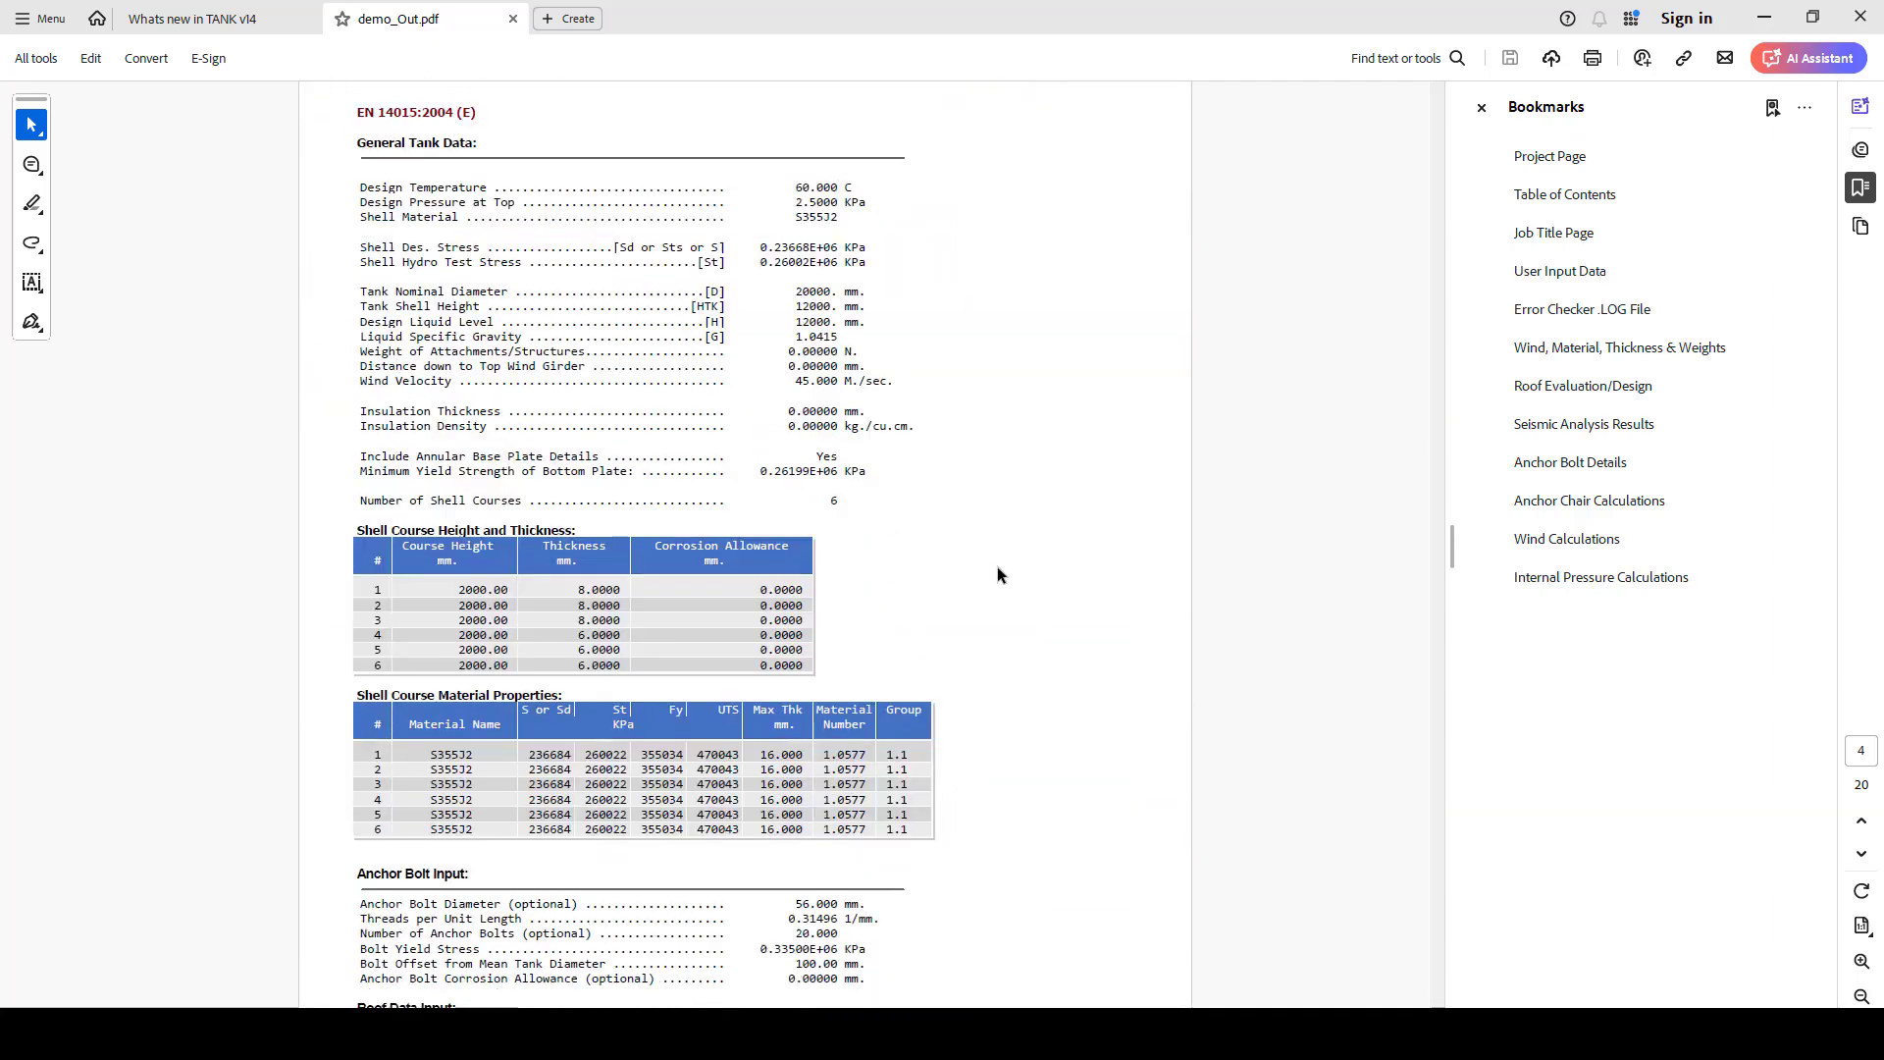
scroll(999, 578, down, 10)
scroll(989, 554, down, 16)
scroll(989, 555, down, 13)
scroll(989, 555, down, 15)
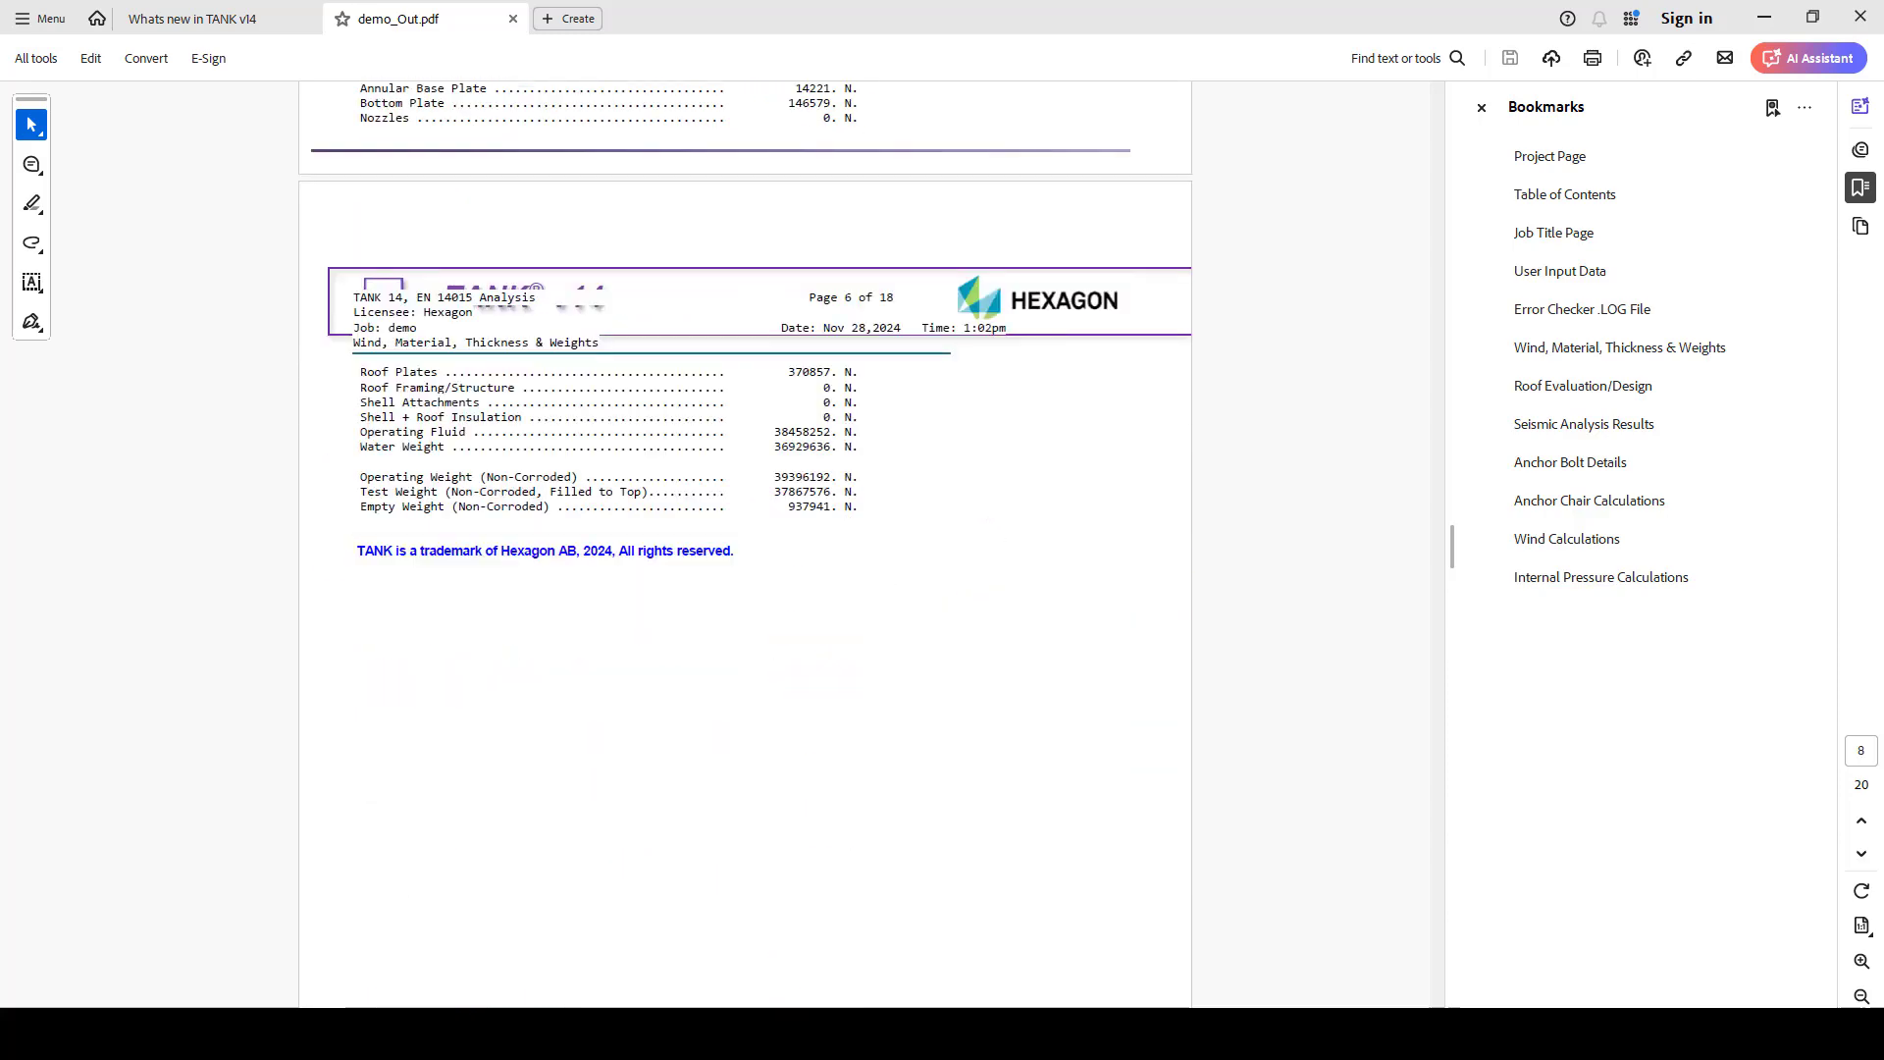